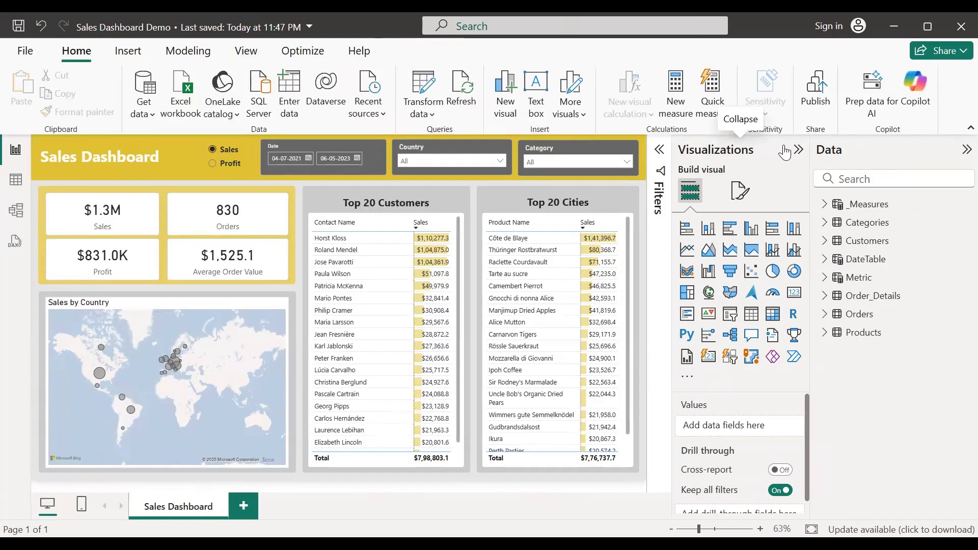
Step: Collapse the Visualizations pane and set the Date slicer's start date to 1 October 2021
{"action": "left_click", "coordinate": [785, 151]}
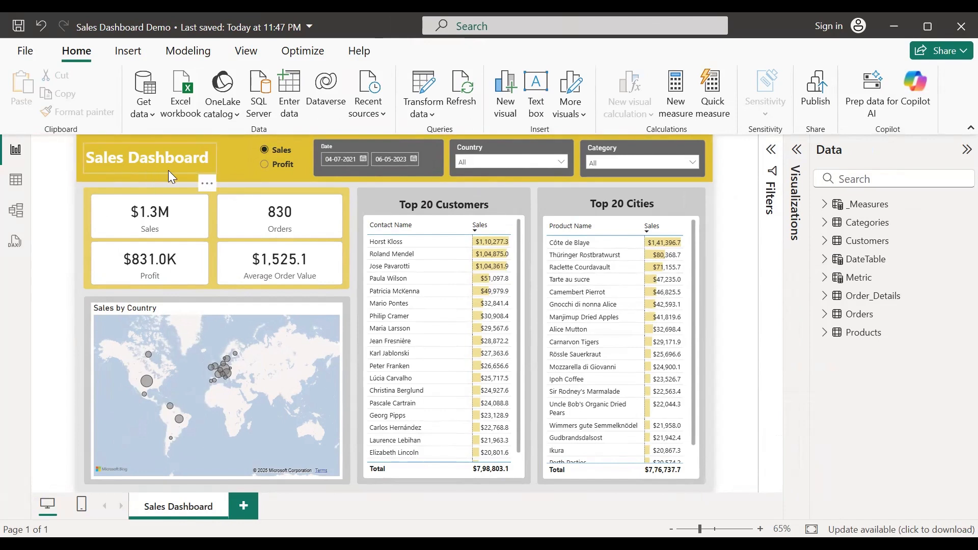
{"action": "left_click", "coordinate": [364, 159]}
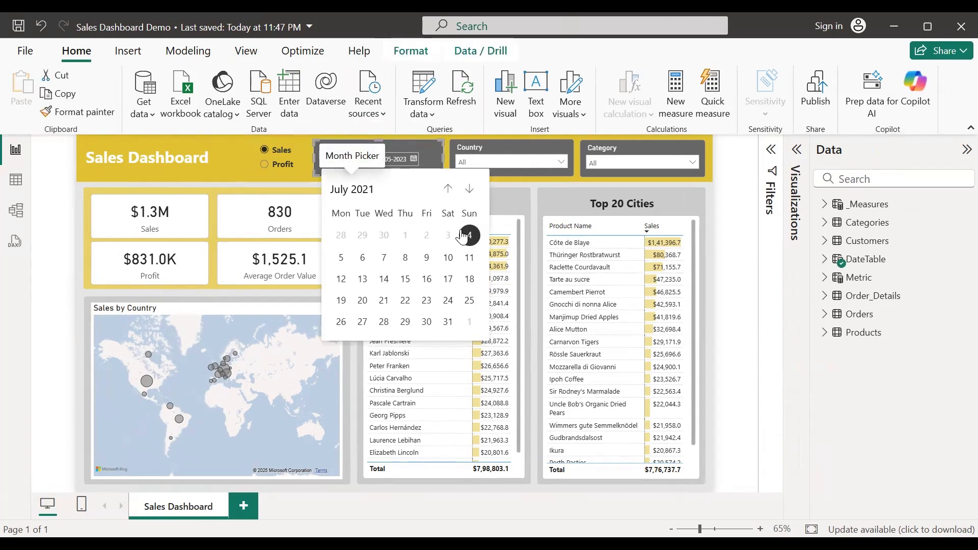
{"action": "left_click", "coordinate": [469, 189]}
{"action": "left_click", "coordinate": [469, 189]}
{"action": "left_click", "coordinate": [469, 189]}
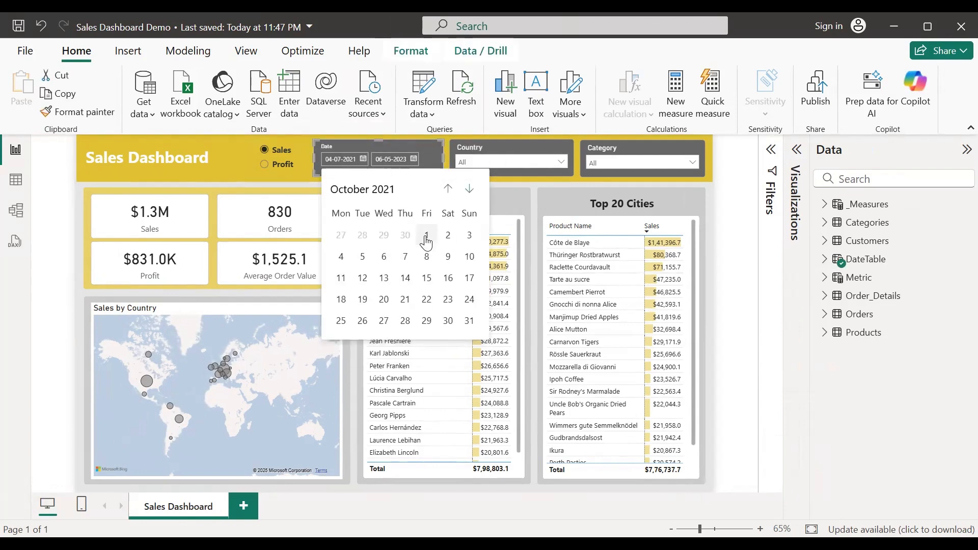
{"action": "left_click", "coordinate": [426, 235]}
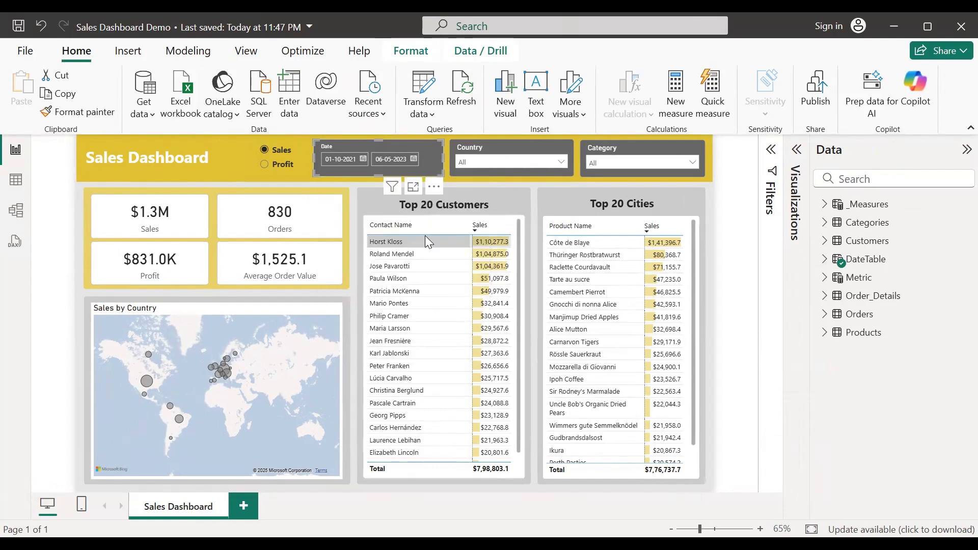
{"action": "left_click", "coordinate": [349, 212]}
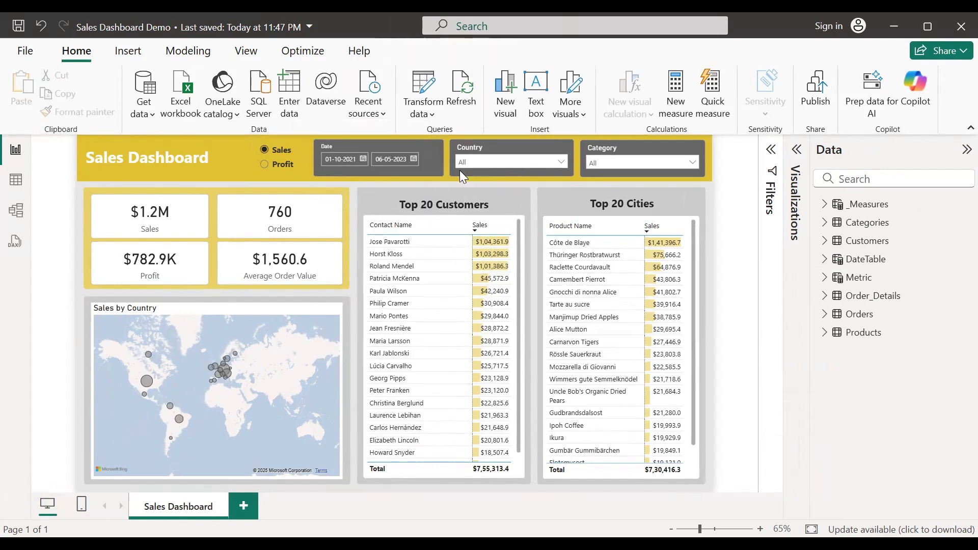
Step: Try Argentina in the Country slicer and Condiments in Category, then clear both back to All
{"action": "left_click", "coordinate": [558, 163]}
{"action": "left_click", "coordinate": [489, 177]}
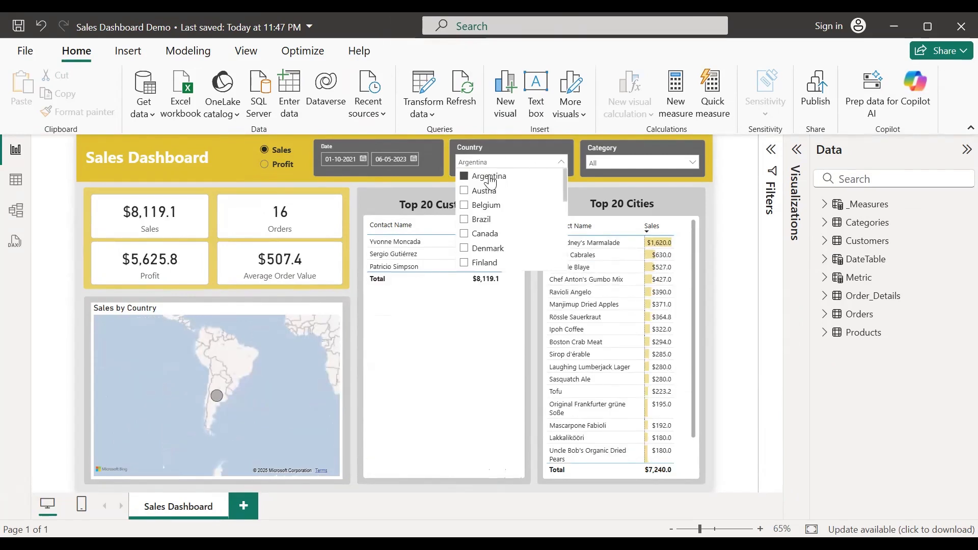
{"action": "left_click", "coordinate": [489, 177]}
{"action": "left_click", "coordinate": [610, 165]}
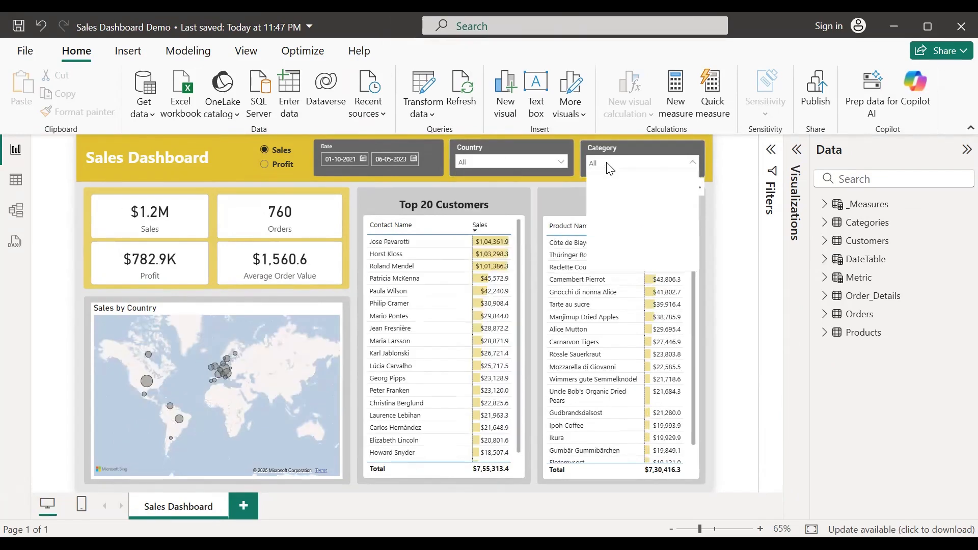
{"action": "left_click", "coordinate": [606, 193]}
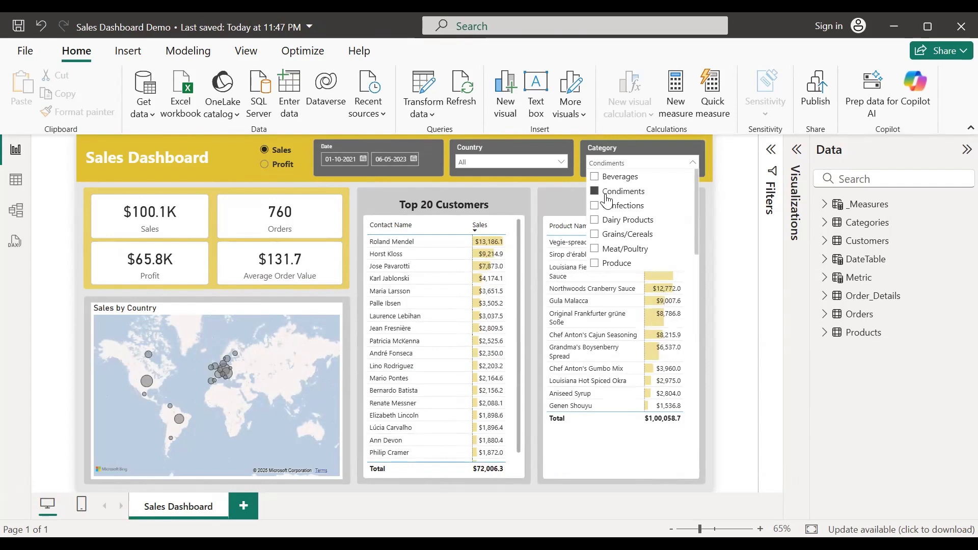
{"action": "left_click", "coordinate": [605, 194]}
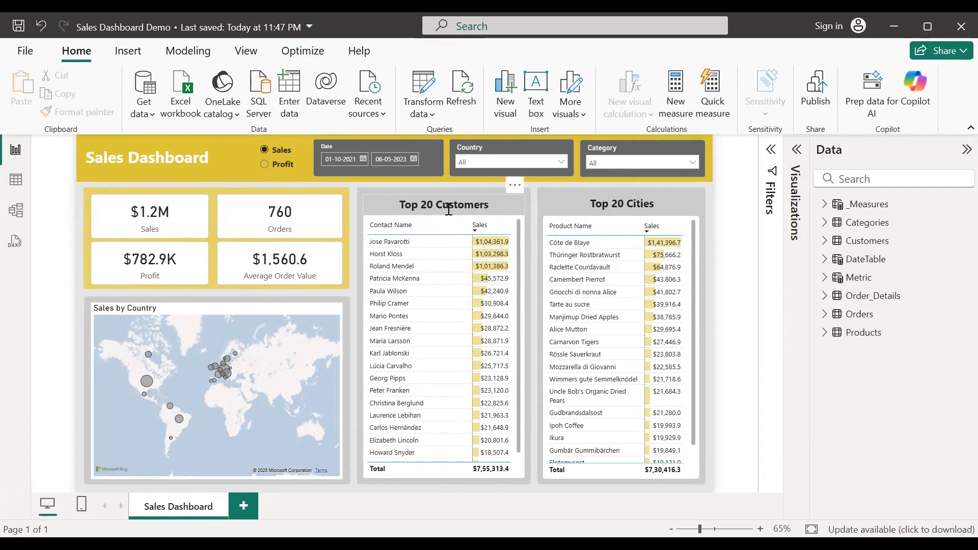
Step: Toggle the metric slicer to Profit, back to Sales, then settle on Profit
{"action": "left_click", "coordinate": [281, 166]}
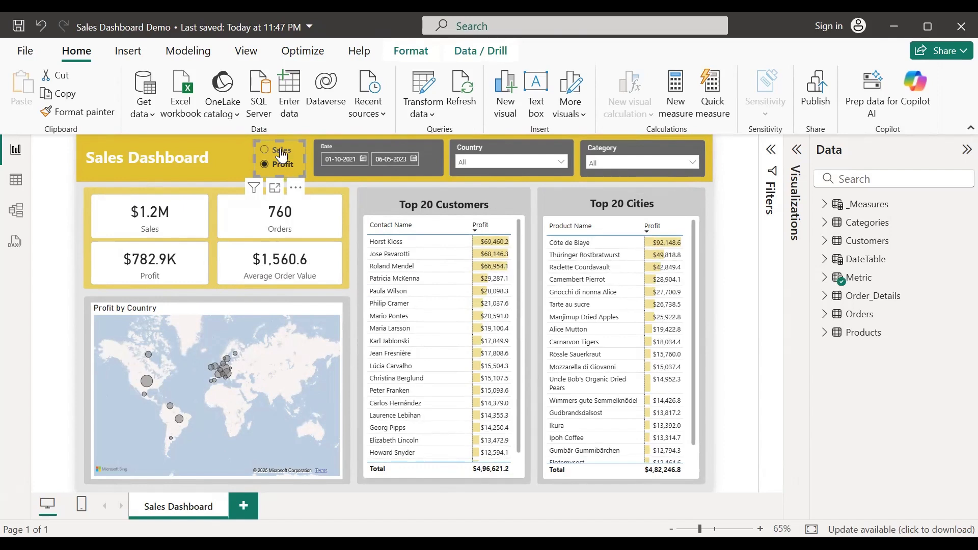
{"action": "left_click", "coordinate": [281, 152]}
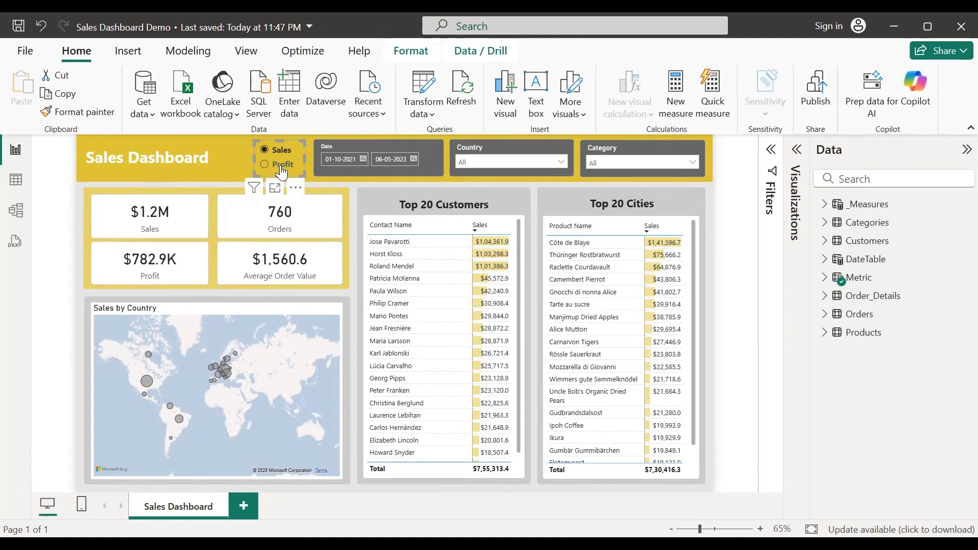
{"action": "left_click", "coordinate": [282, 168]}
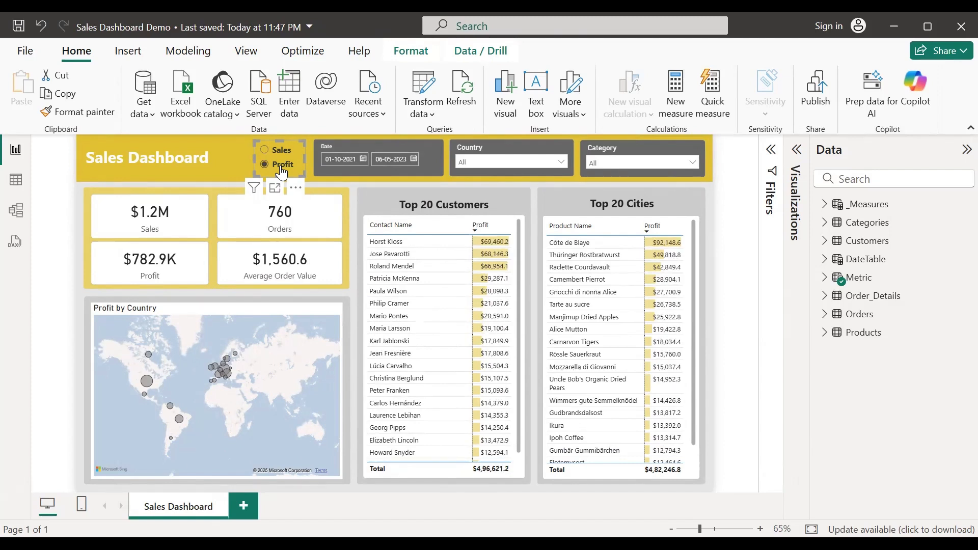
{"action": "left_click", "coordinate": [74, 256]}
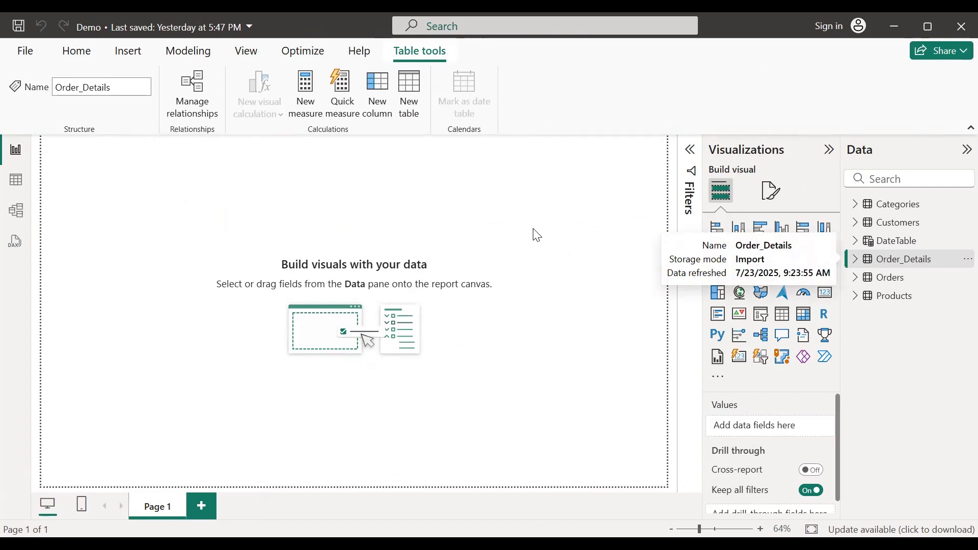
Step: In Table view, browse the Categories and Products tables, ending on the 91-row Customers table
{"action": "left_click", "coordinate": [15, 184]}
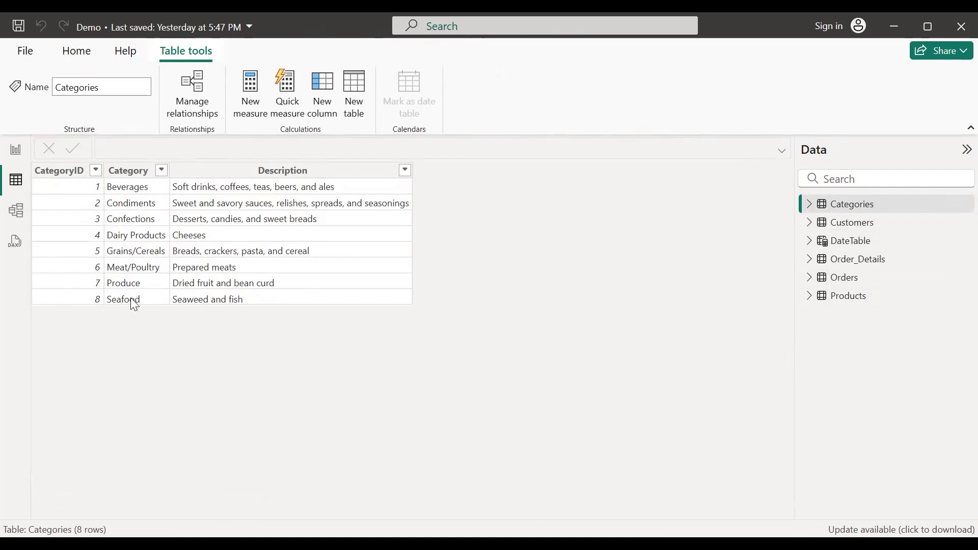
{"action": "left_click", "coordinate": [861, 300]}
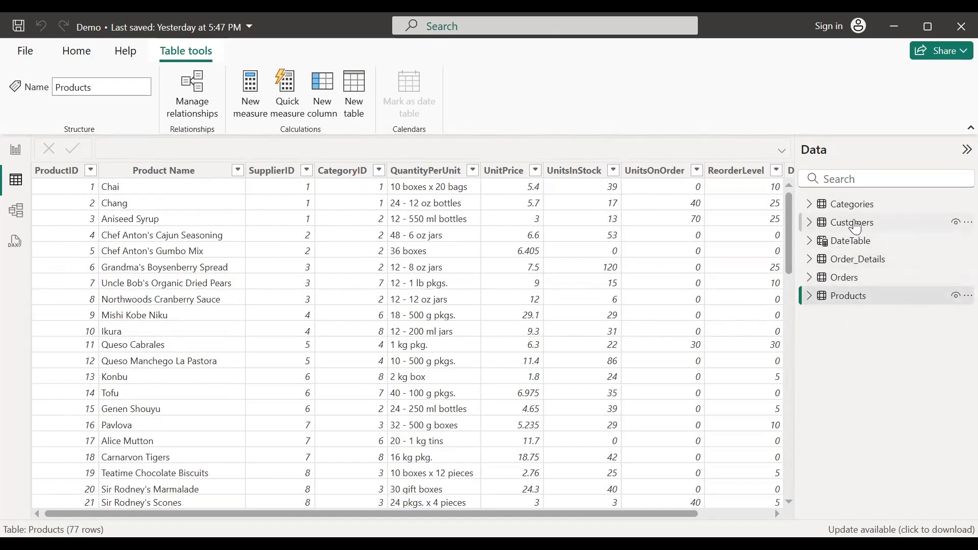
{"action": "left_click", "coordinate": [855, 224]}
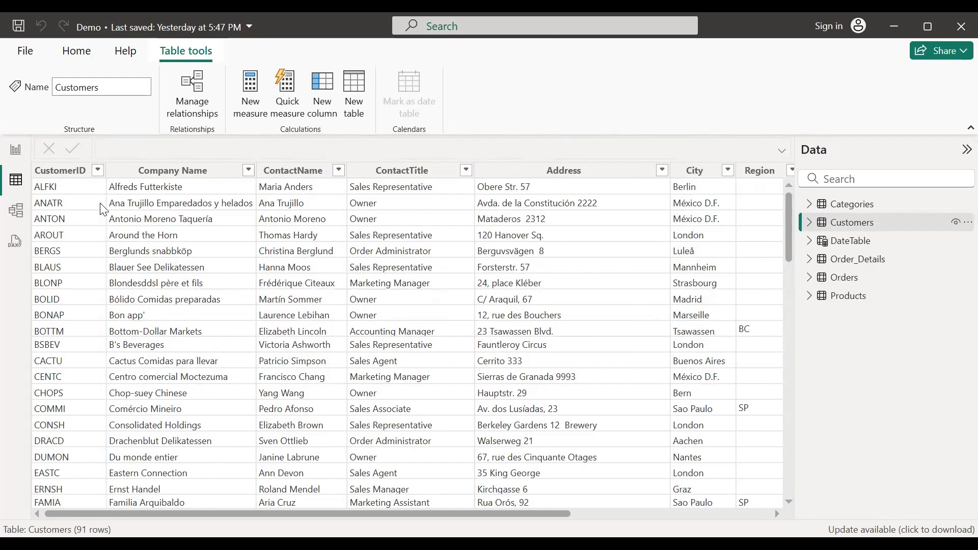
Step: Select and deselect the Company Name column and scroll through the Customers rows
{"action": "left_click", "coordinate": [170, 170]}
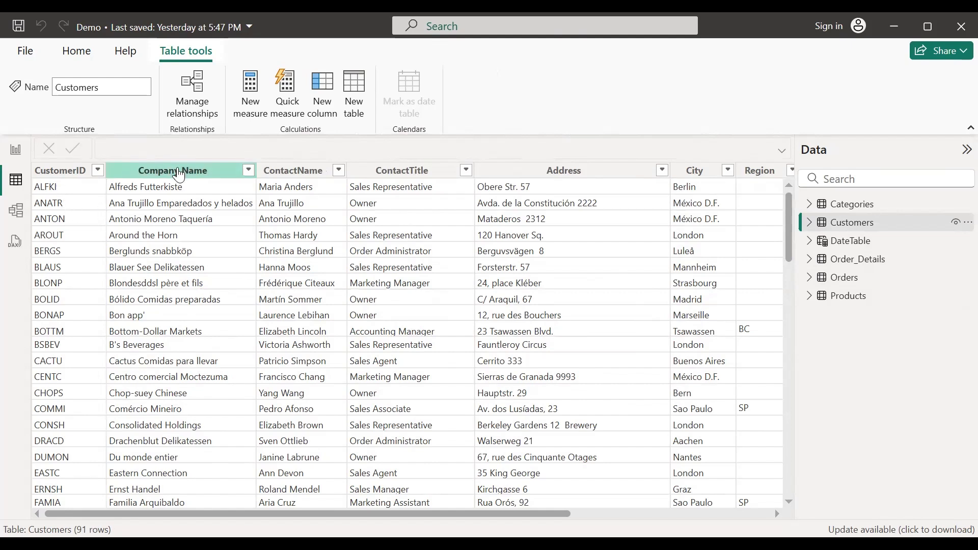
{"action": "left_click", "coordinate": [170, 320]}
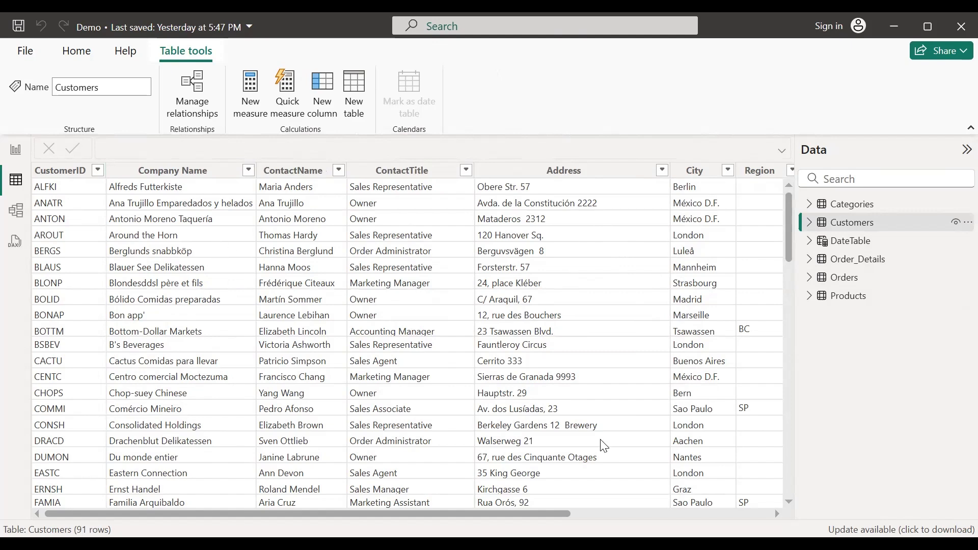
{"action": "mouse_move", "coordinate": [306, 514]}
{"action": "left_mouse_down"}
{"action": "mouse_move", "coordinate": [487, 514]}
{"action": "mouse_move", "coordinate": [305, 514]}
{"action": "left_mouse_up"}
Step: View the Orders and Order_Details rows, checking the Discount filter options without changes
{"action": "left_click", "coordinate": [847, 286]}
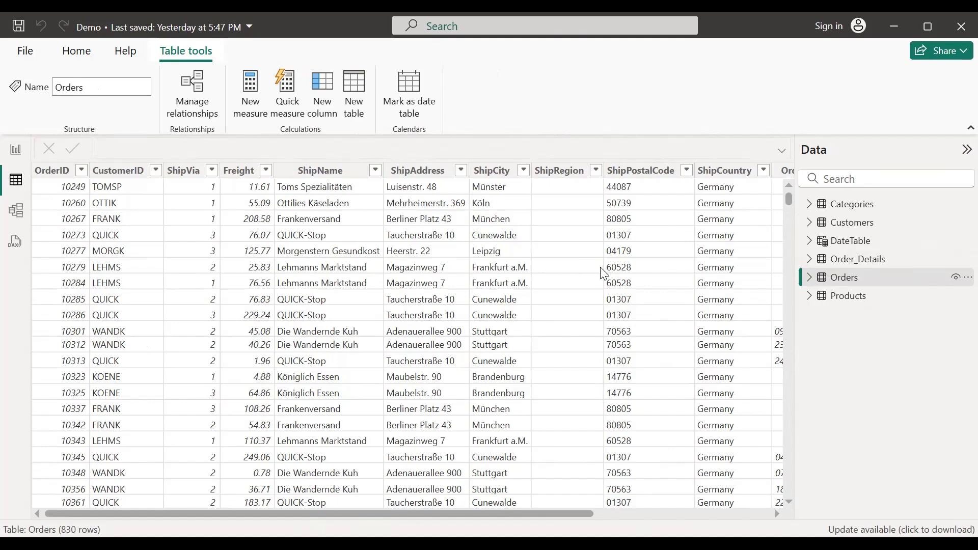
{"action": "left_click", "coordinate": [867, 262]}
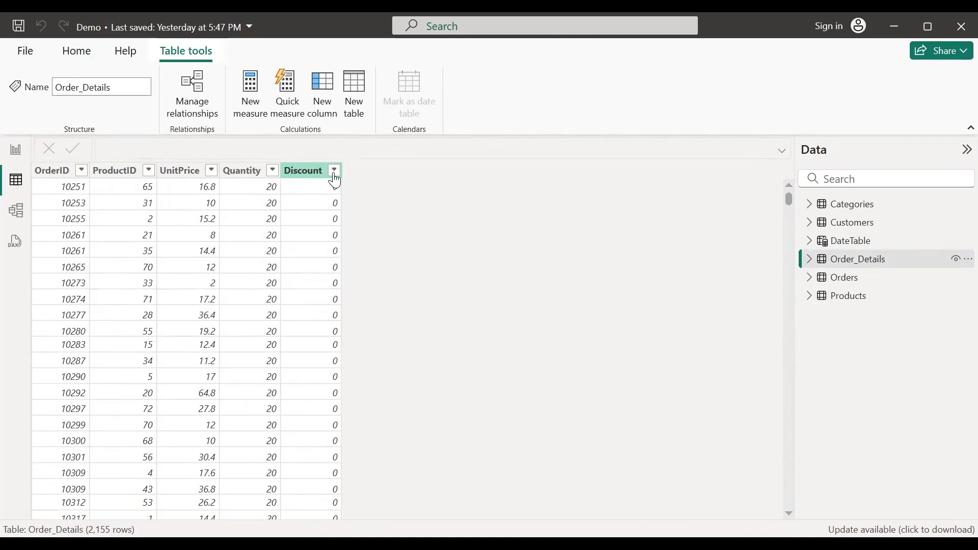
{"action": "left_click", "coordinate": [335, 171]}
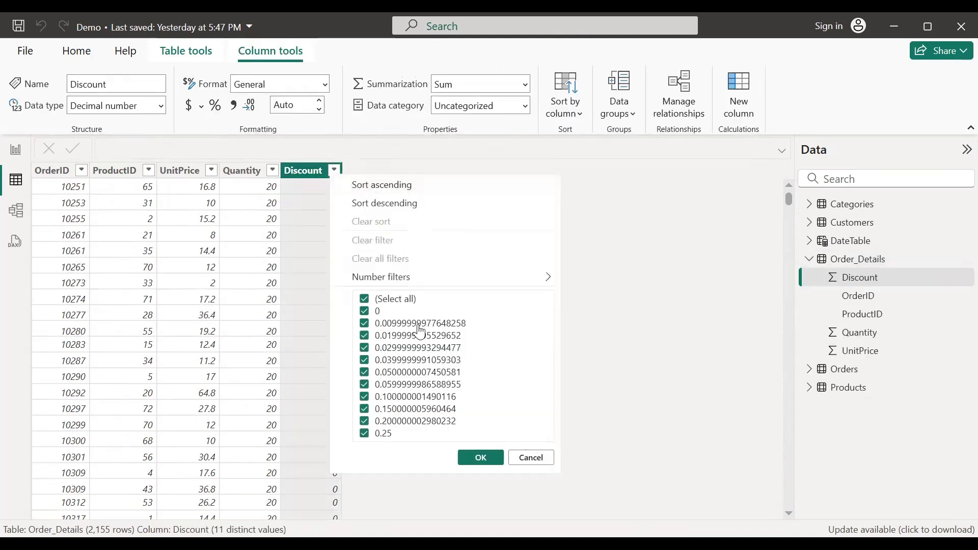
{"action": "left_click", "coordinate": [605, 257]}
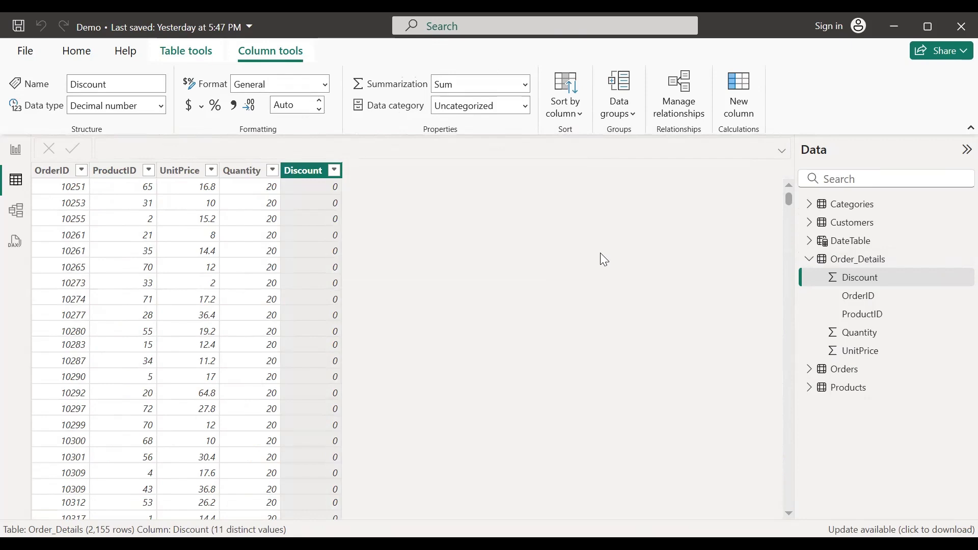
{"action": "left_click", "coordinate": [810, 260]}
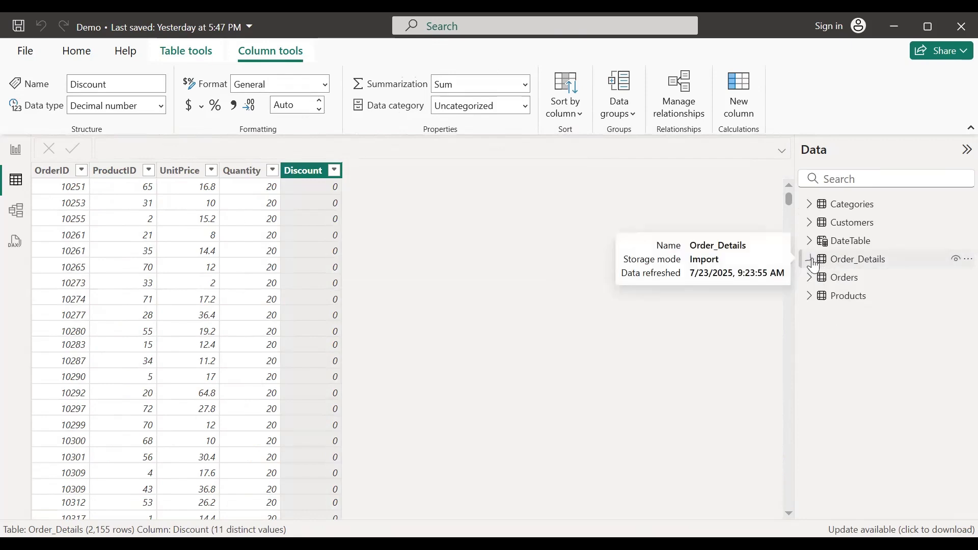
Step: In Model view, reposition the Products, Categories and Orders cards and fine-tune the diagram zoom
{"action": "left_click", "coordinate": [16, 212]}
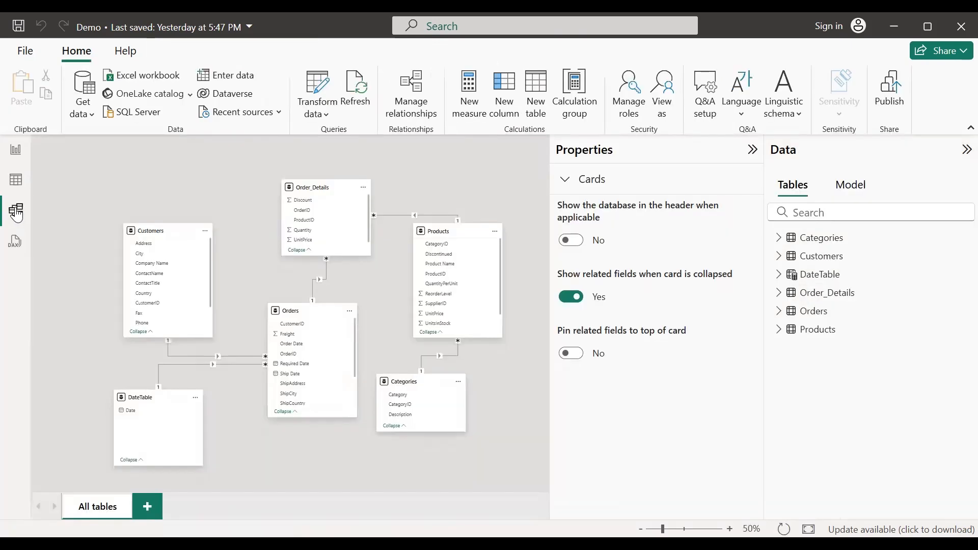
{"action": "left_click", "coordinate": [708, 157]}
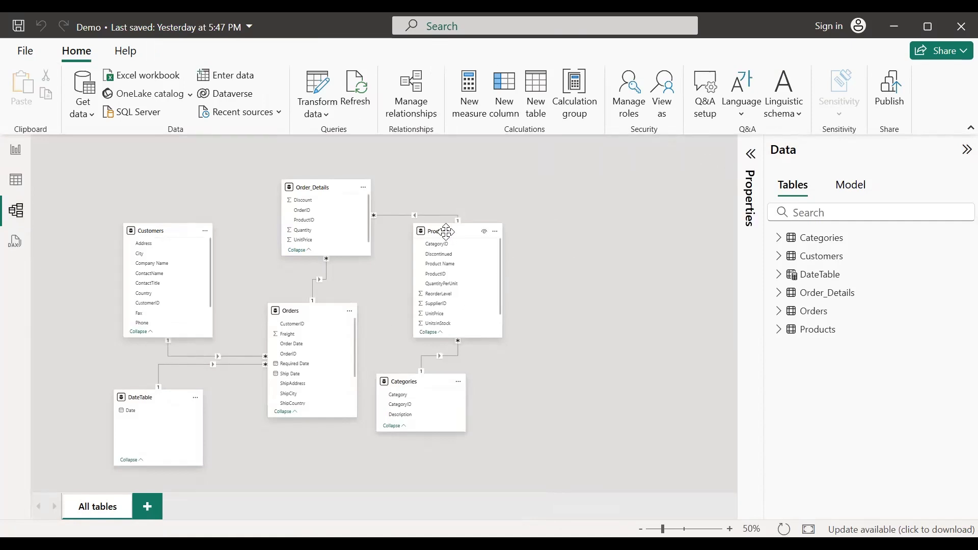
{"action": "left_click_drag", "start_coordinate": [452, 233], "coordinate": [562, 243]}
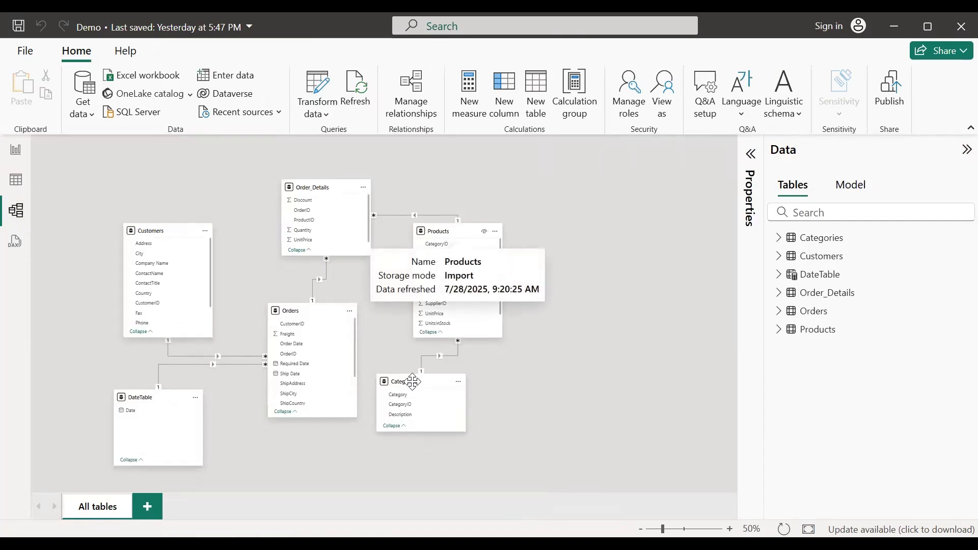
{"action": "left_click_drag", "start_coordinate": [406, 379], "coordinate": [465, 419]}
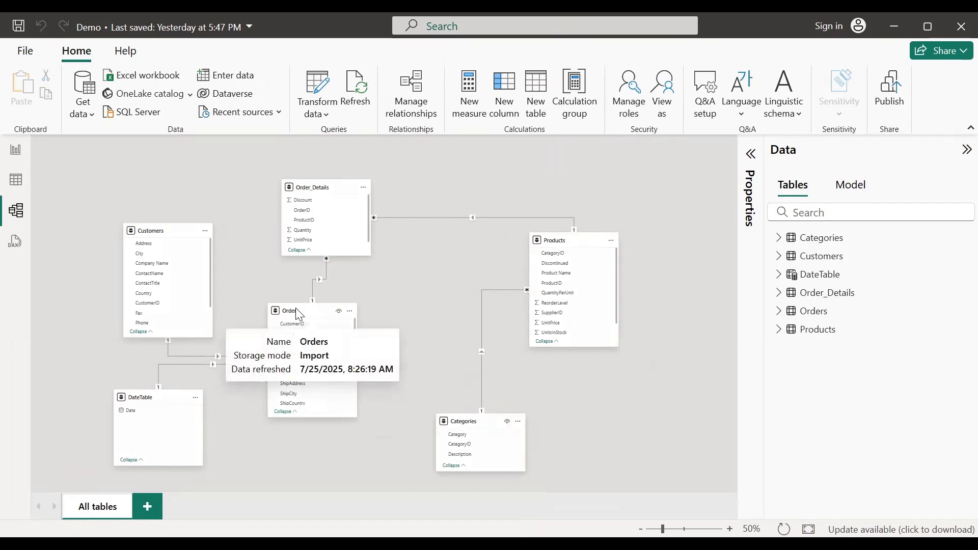
{"action": "left_click_drag", "start_coordinate": [299, 314], "coordinate": [346, 332]}
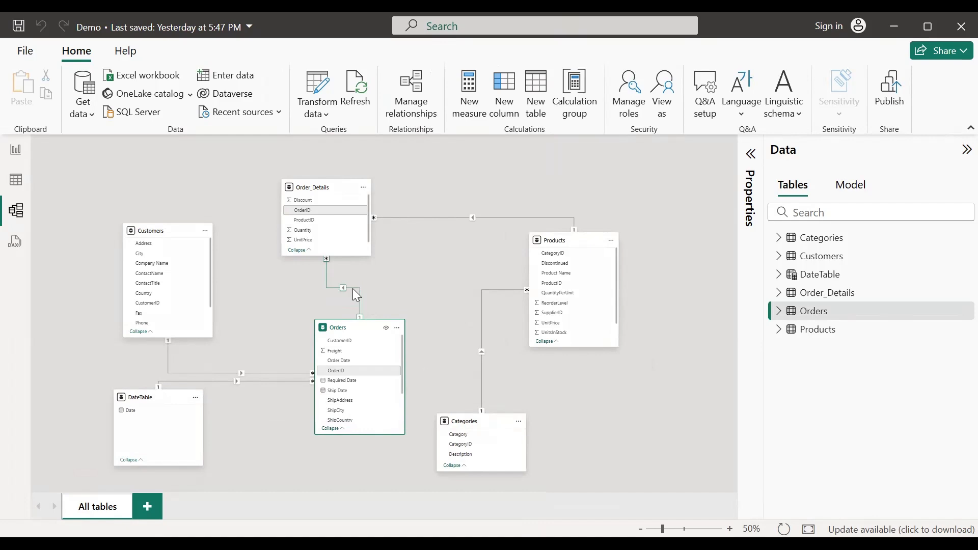
{"action": "left_click", "coordinate": [730, 528]}
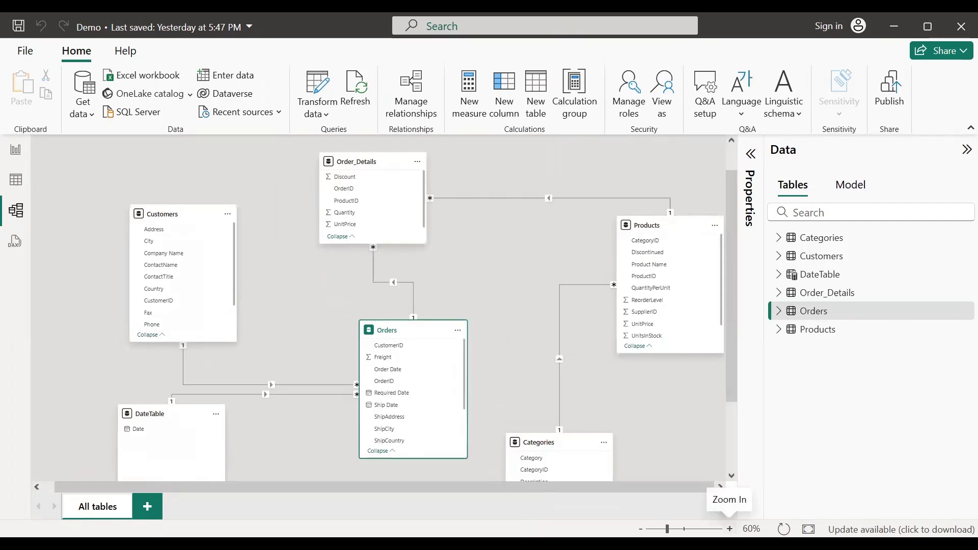
{"action": "left_click", "coordinate": [730, 529]}
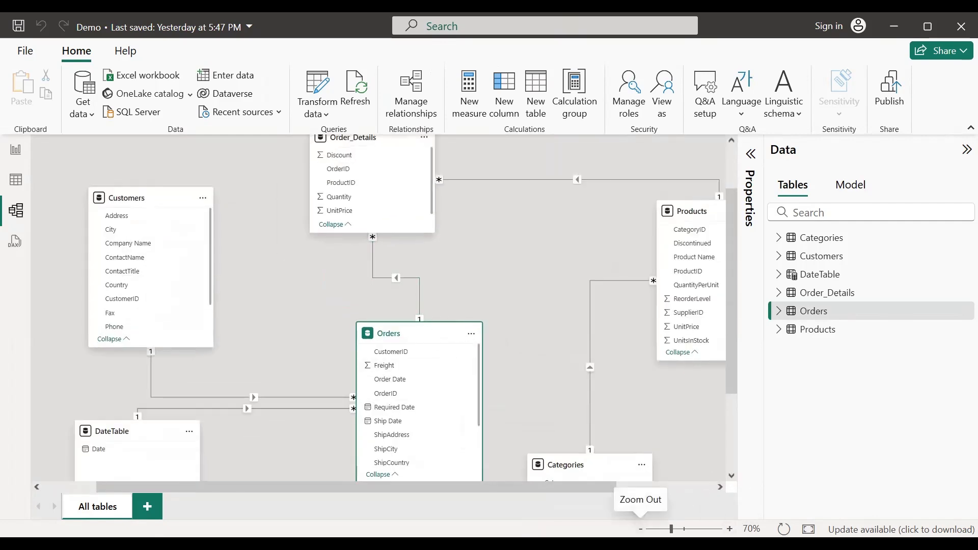
{"action": "left_click", "coordinate": [640, 529]}
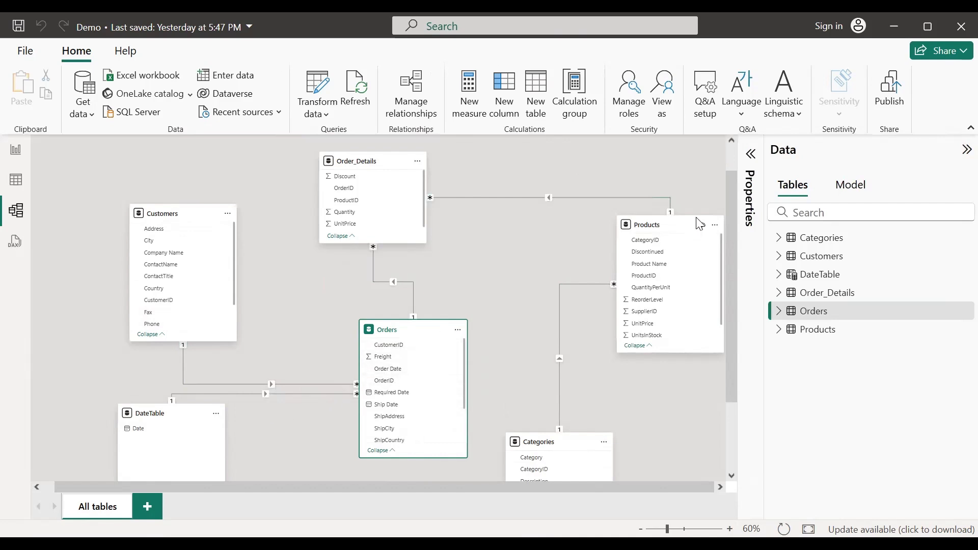
Step: Drag the Products card left, then cycle through Report and Table views back to Model view
{"action": "mouse_move", "coordinate": [681, 230]}
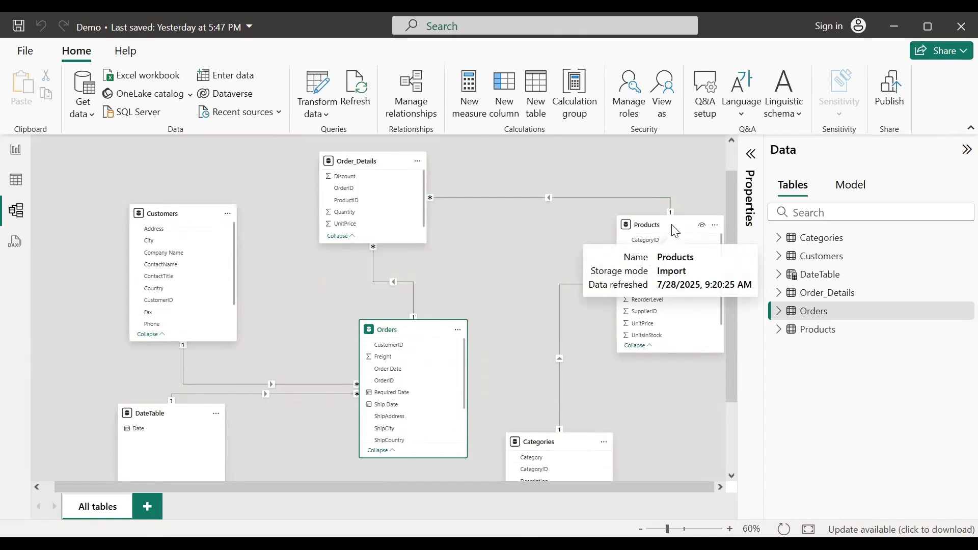
{"action": "left_click_drag", "start_coordinate": [675, 230], "coordinate": [605, 229]}
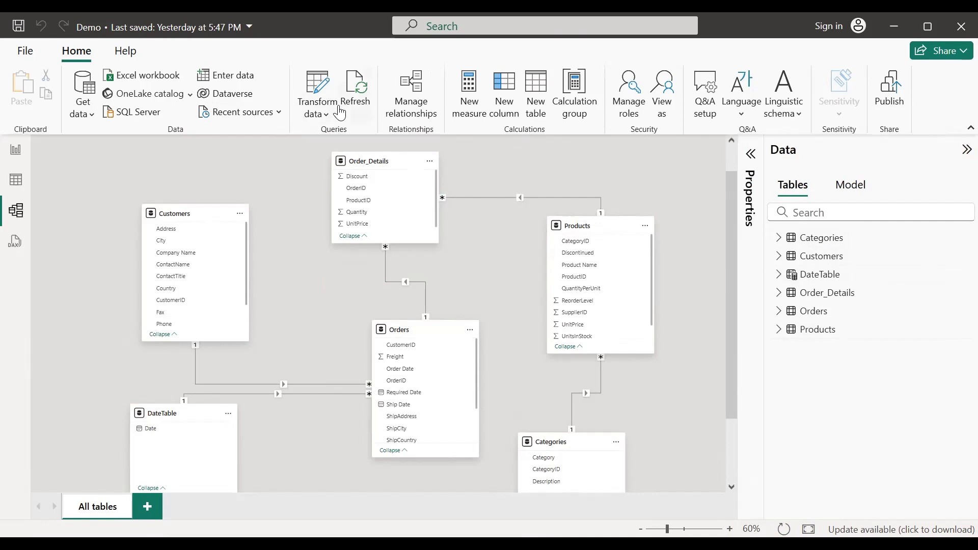
{"action": "left_click", "coordinate": [18, 153]}
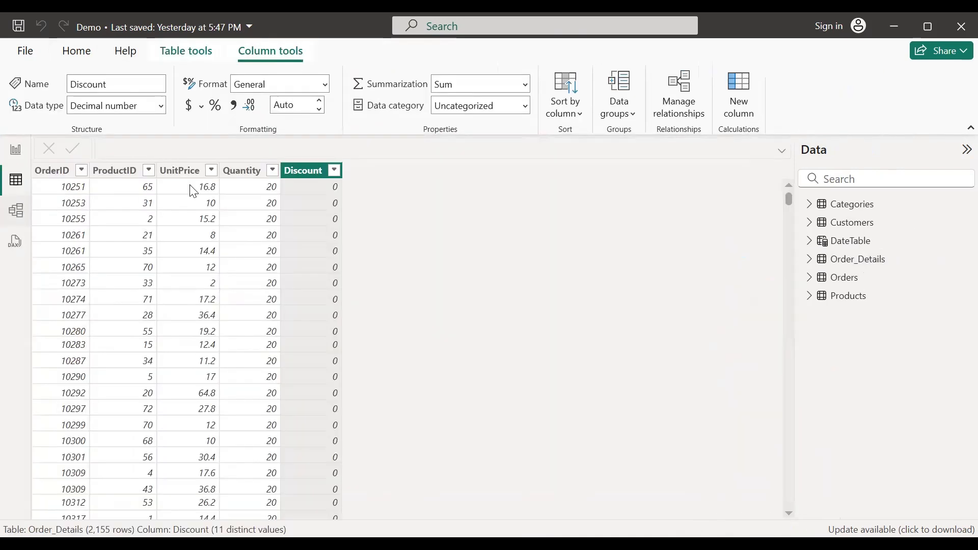
{"action": "left_click", "coordinate": [16, 181]}
{"action": "left_click", "coordinate": [16, 211]}
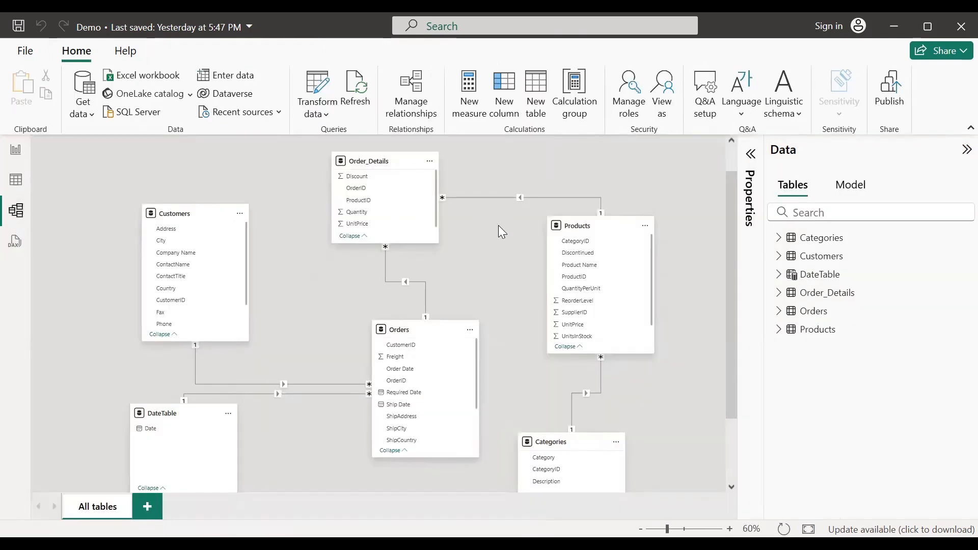
Step: Create a new calculated table named _Measures, retrying after the reserved-name 'Measures' error
{"action": "left_click", "coordinate": [533, 108]}
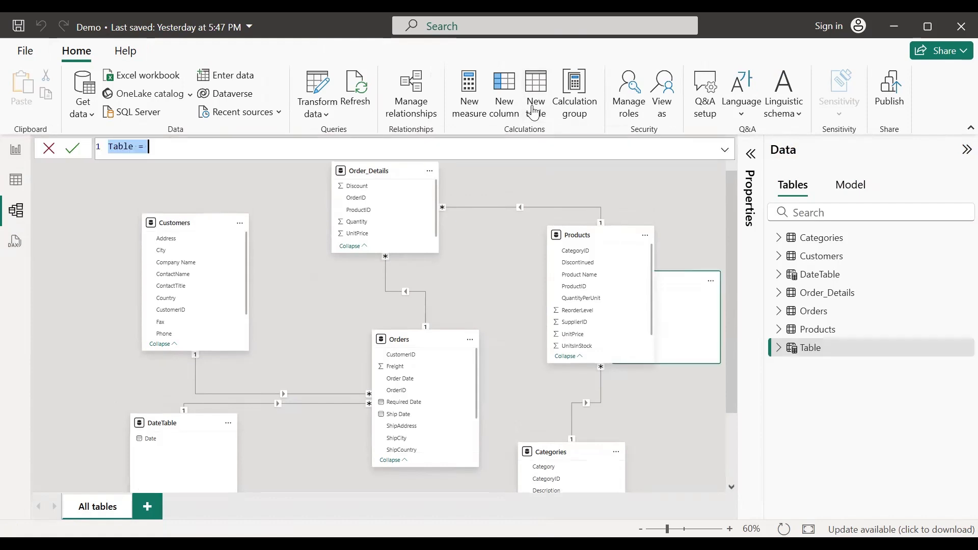
{"action": "left_click", "coordinate": [173, 151]}
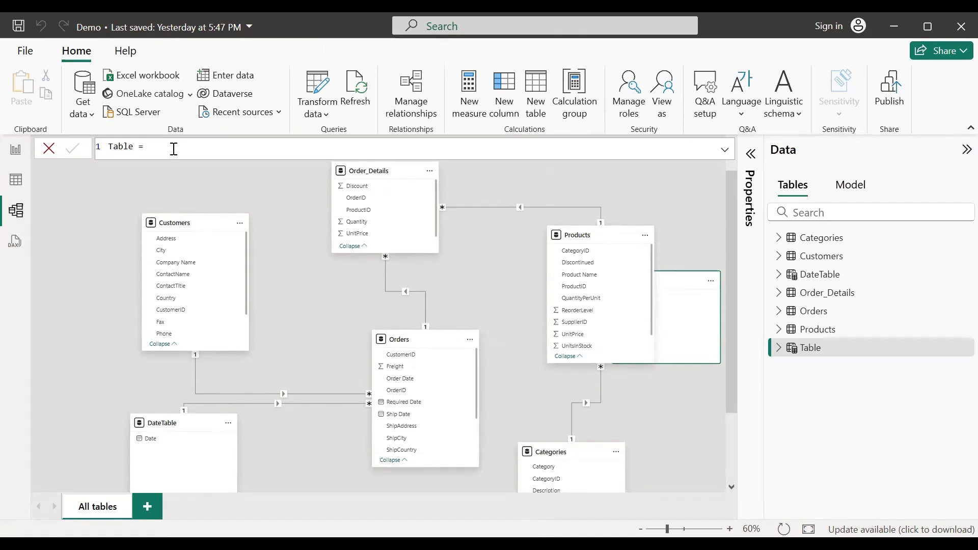
{"action": "left_click", "coordinate": [779, 348]}
{"action": "left_click_drag", "start_coordinate": [134, 146], "coordinate": [105, 147]}
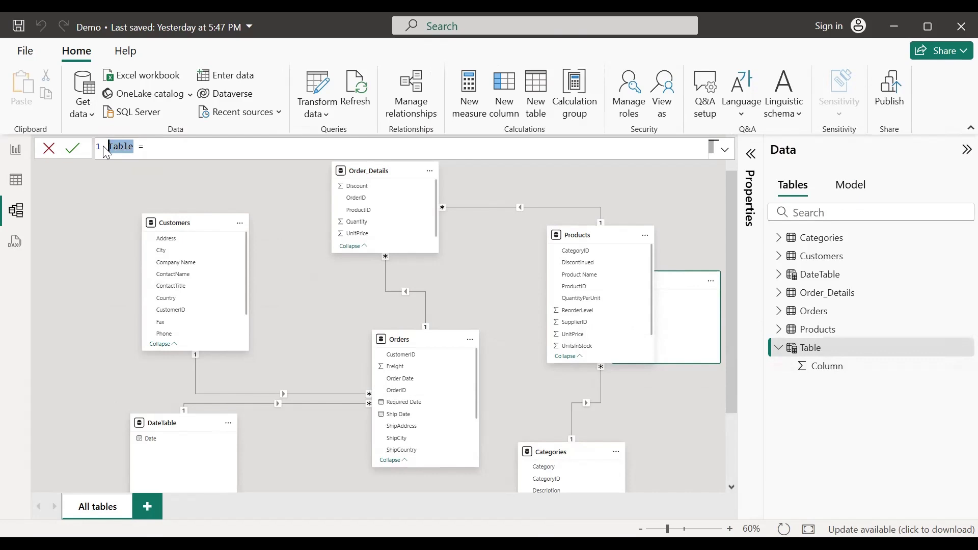
{"action": "type", "text": "Measures"}
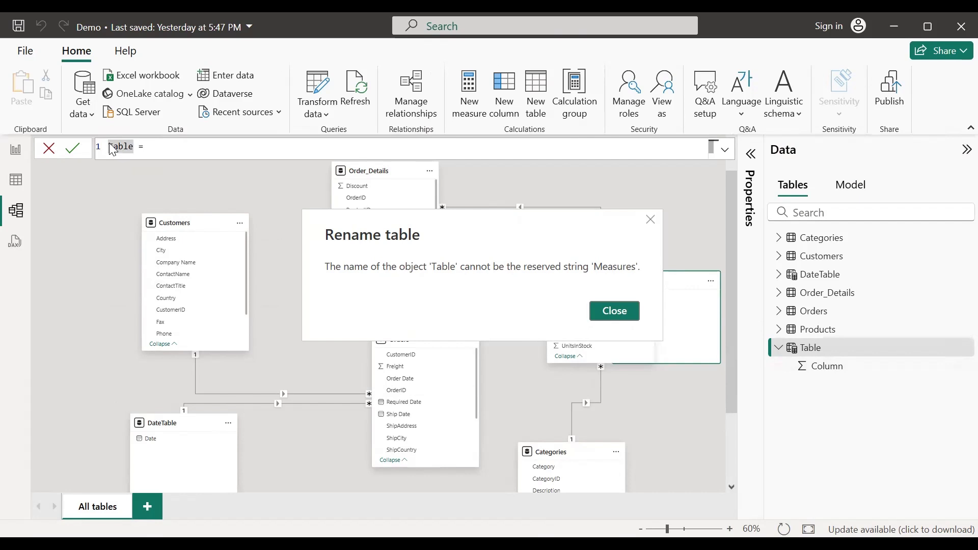
{"action": "left_click", "coordinate": [607, 309]}
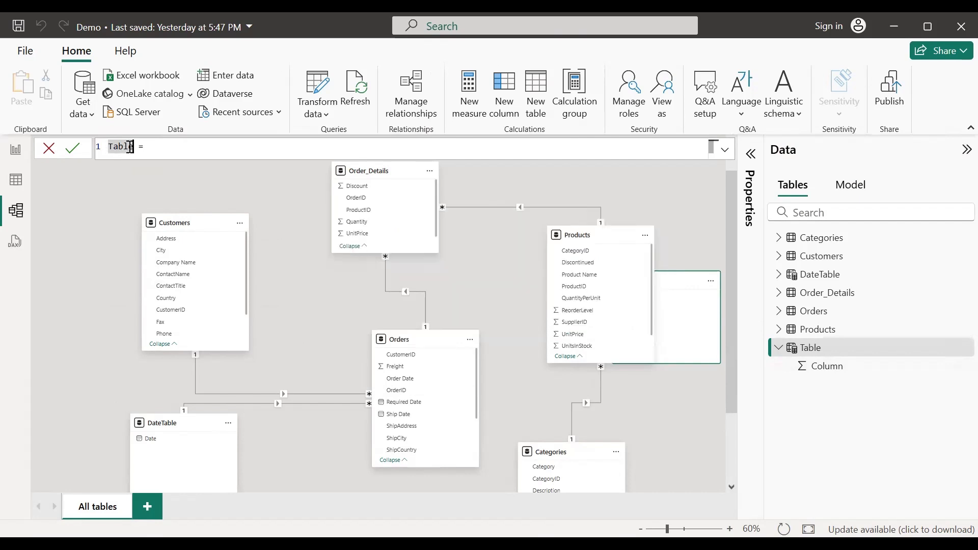
{"action": "double_click", "coordinate": [129, 147]}
{"action": "type", "text": "_Measures"}
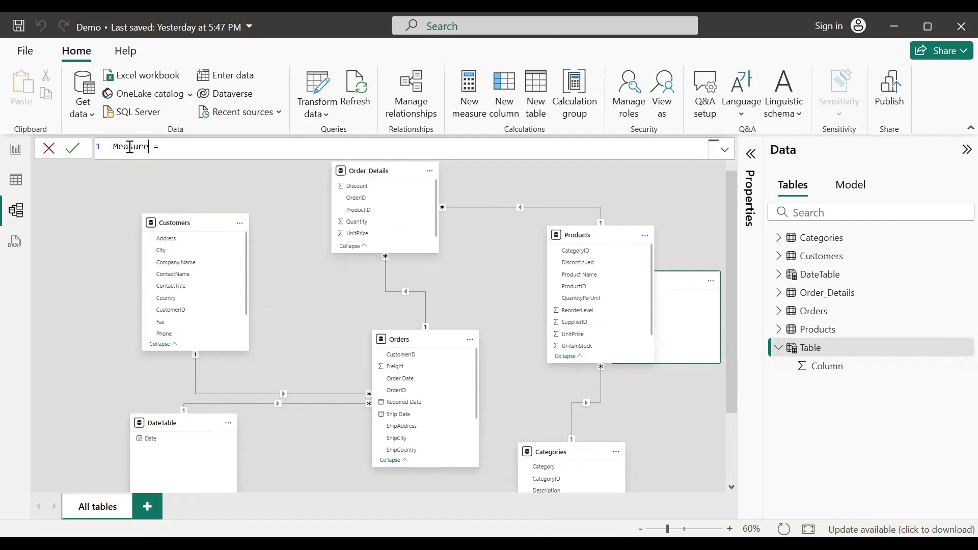
{"action": "key", "text": "Return"}
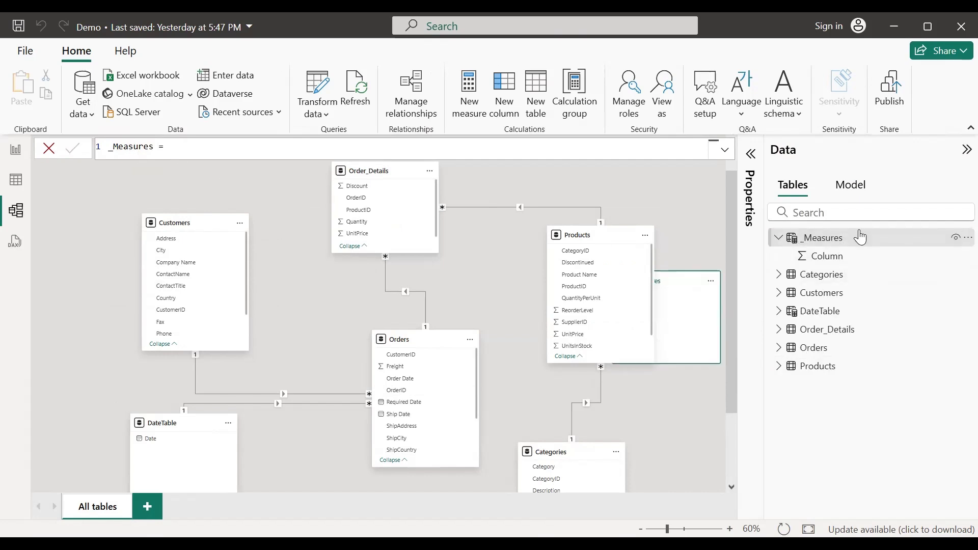
{"action": "mouse_move", "coordinate": [822, 243]}
Step: Show the Order_Details table in Table view, briefly selecting the UnitPrice column
{"action": "left_click", "coordinate": [16, 182]}
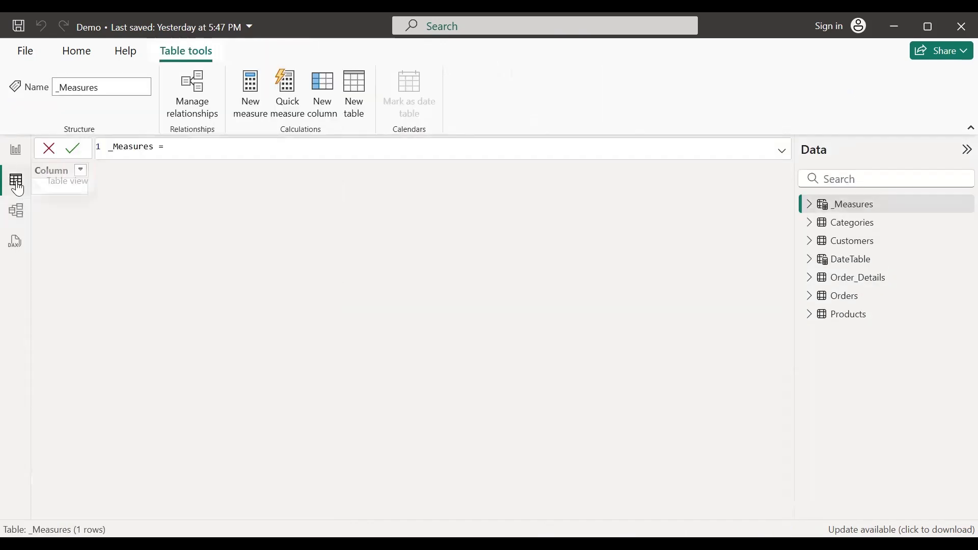
{"action": "left_click", "coordinate": [861, 280]}
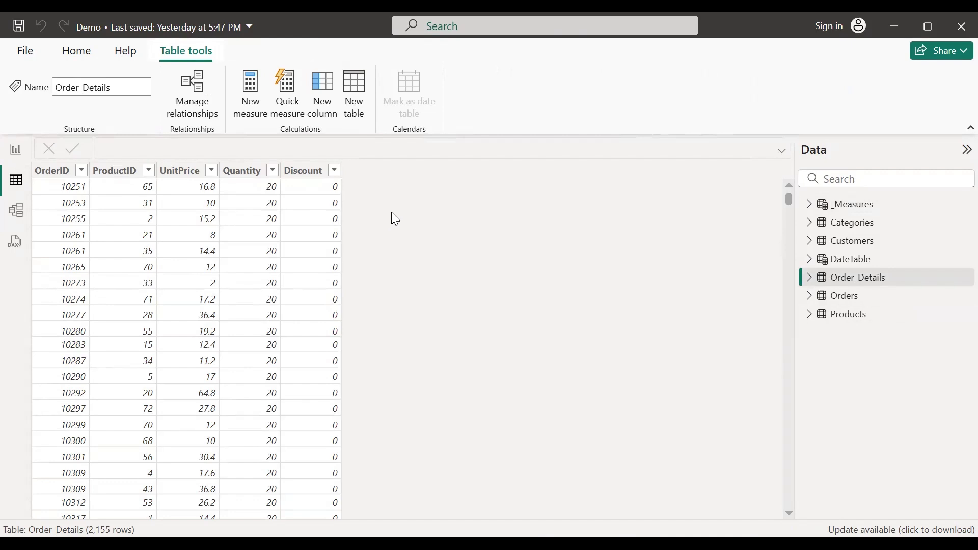
{"action": "left_click", "coordinate": [183, 170]}
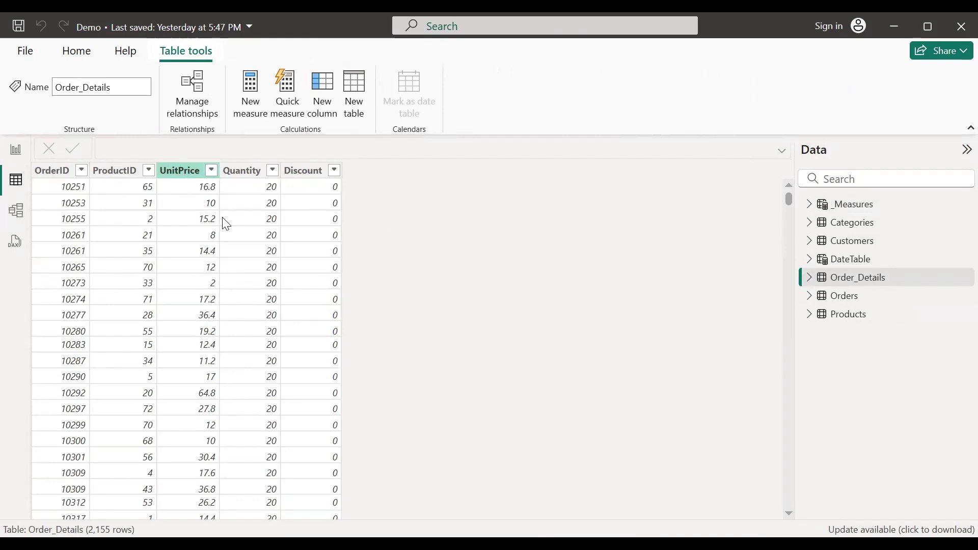
{"action": "left_click", "coordinate": [186, 196]}
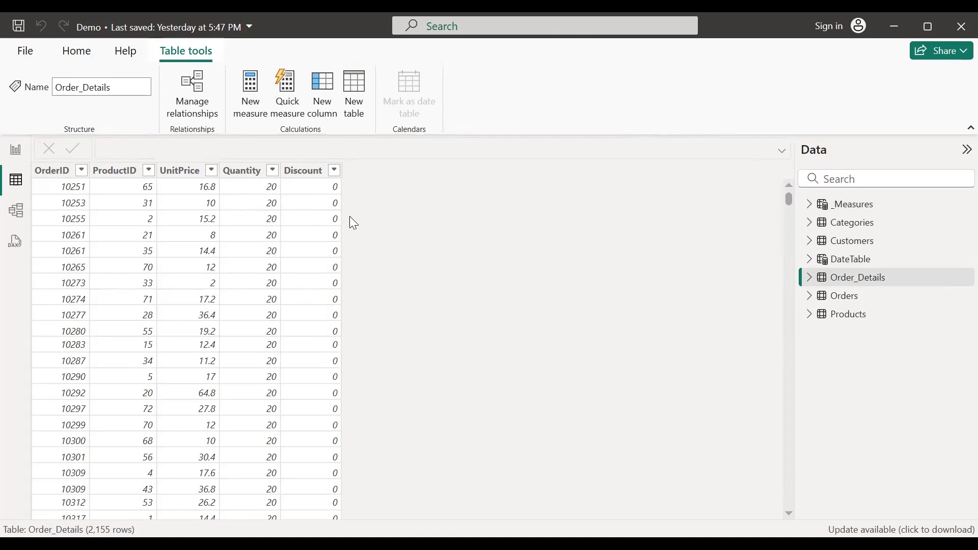
Step: Add a one-line text note reading 'Sales = Unit Price * Quanity * (1 - Discount)'
{"action": "left_click", "coordinate": [386, 209]}
{"action": "type", "text": "Sael"}
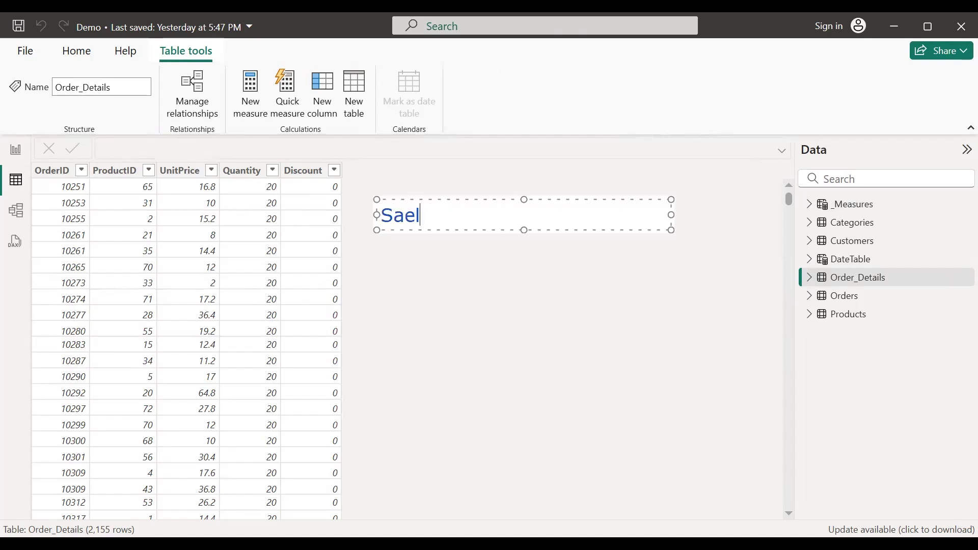
{"action": "key", "text": "BackSpace"}
{"action": "key", "text": "BackSpace"}
{"action": "type", "text": "les"}
{"action": "type", "text": "= Uni"}
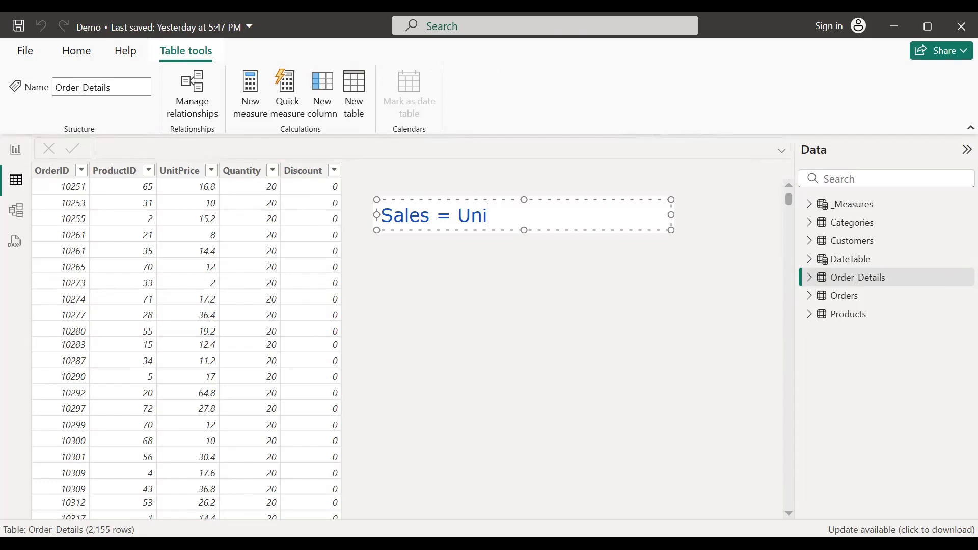
{"action": "type", "text": "t Price * "}
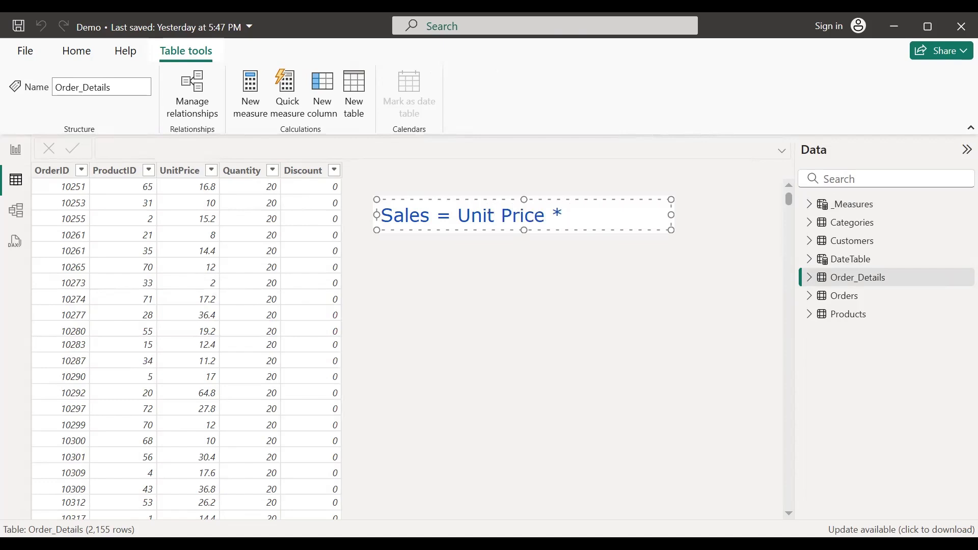
{"action": "type", "text": "Quanity"}
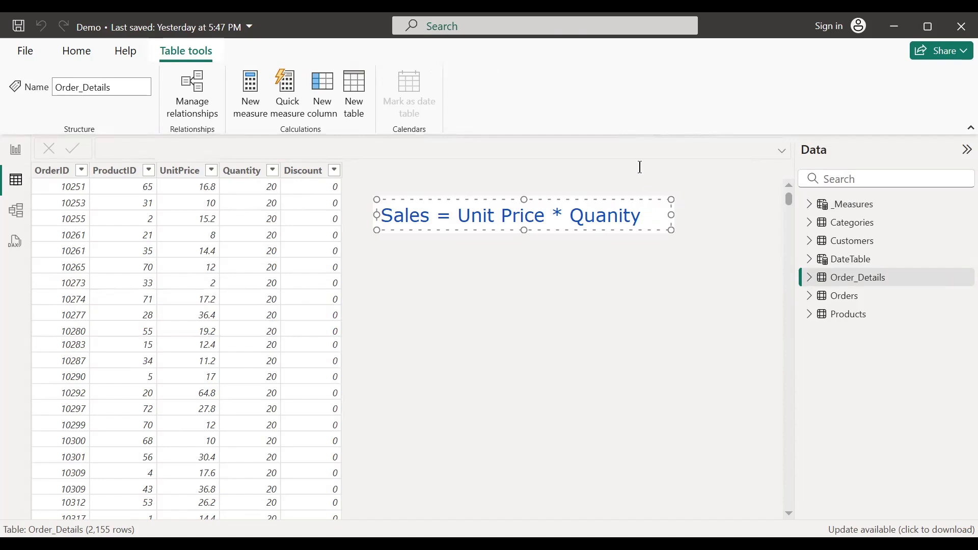
{"action": "type", "text": " *"}
{"action": "type", "text": "("}
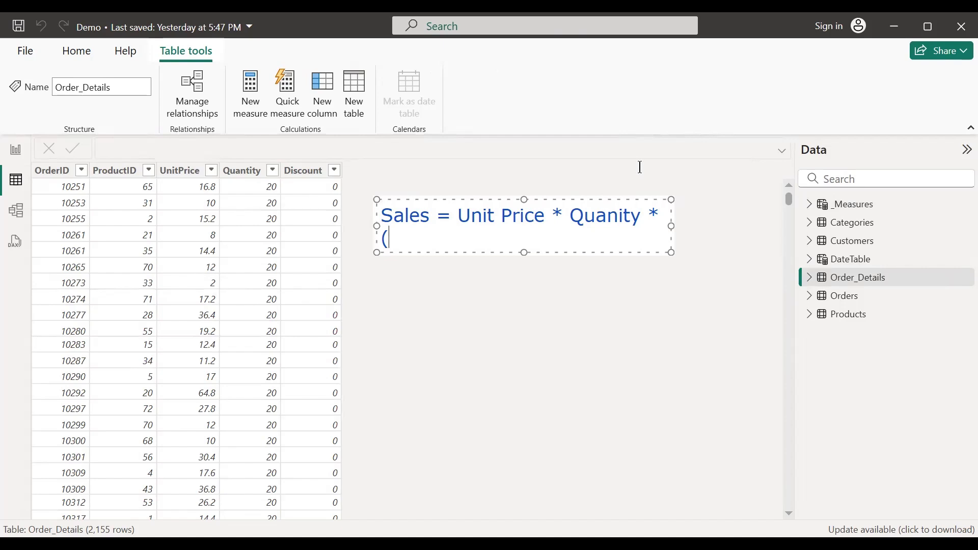
{"action": "type", "text": "1 - Discoun"}
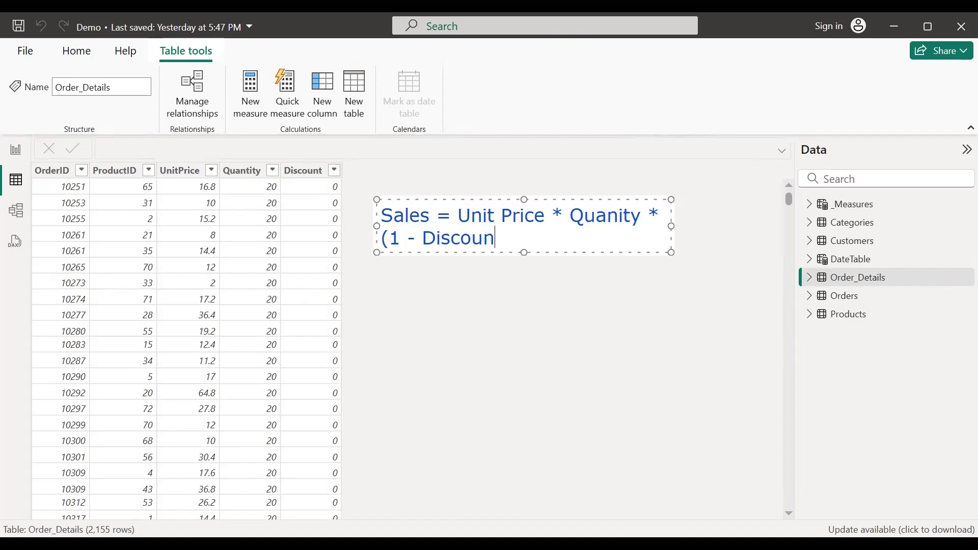
{"action": "type", "text": "t)"}
{"action": "left_click_drag", "start_coordinate": [891, 216], "coordinate": [874, 216]}
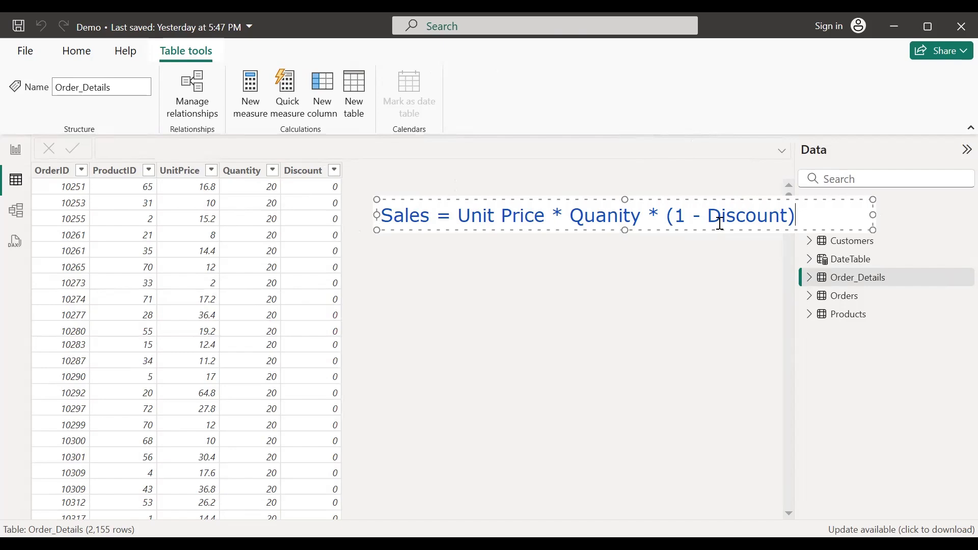
{"action": "key", "text": "Return"}
{"action": "key", "text": "BackSpace"}
{"action": "left_click", "coordinate": [334, 168]}
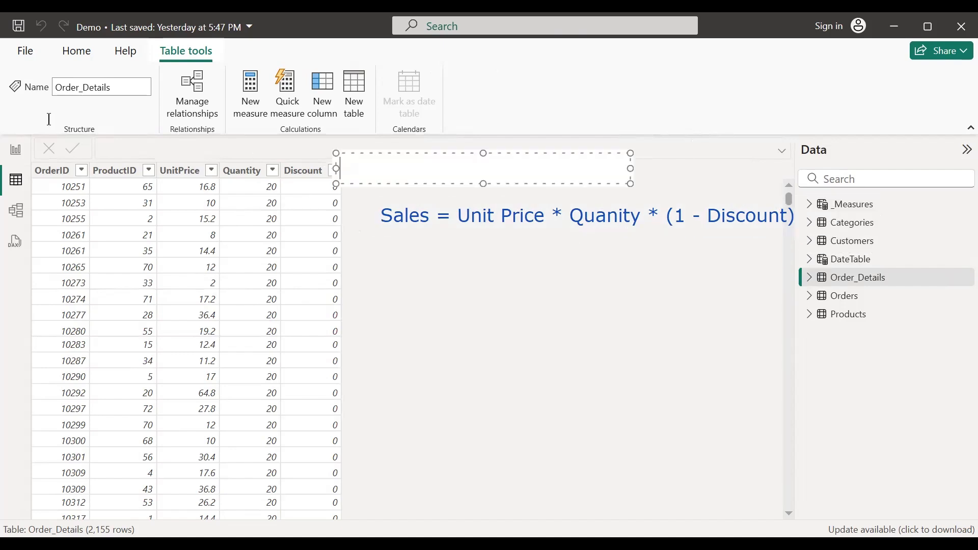
Step: Inspect the Discount column's distinct values, close the list, and open the _Measures table
{"action": "left_click", "coordinate": [334, 170]}
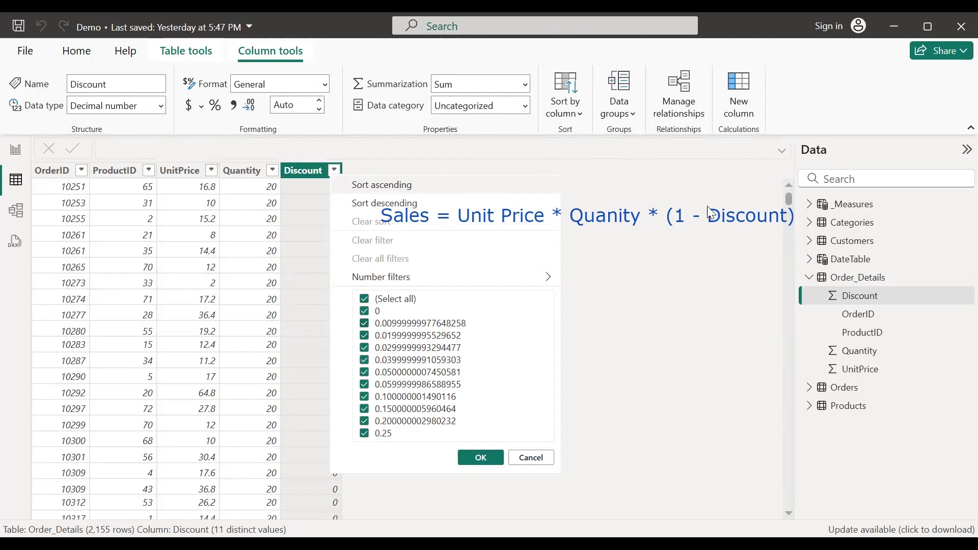
{"action": "left_click", "coordinate": [623, 250]}
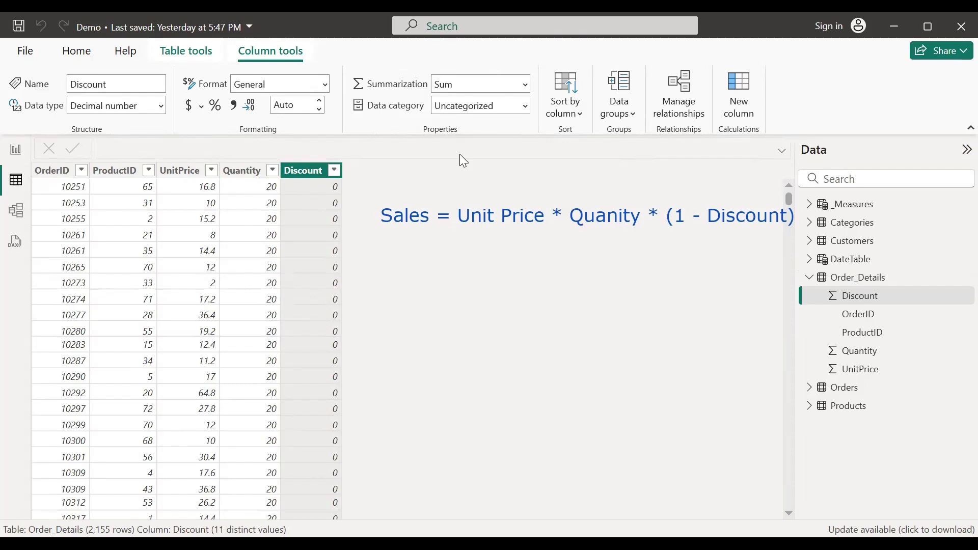
{"action": "left_click", "coordinate": [846, 205]}
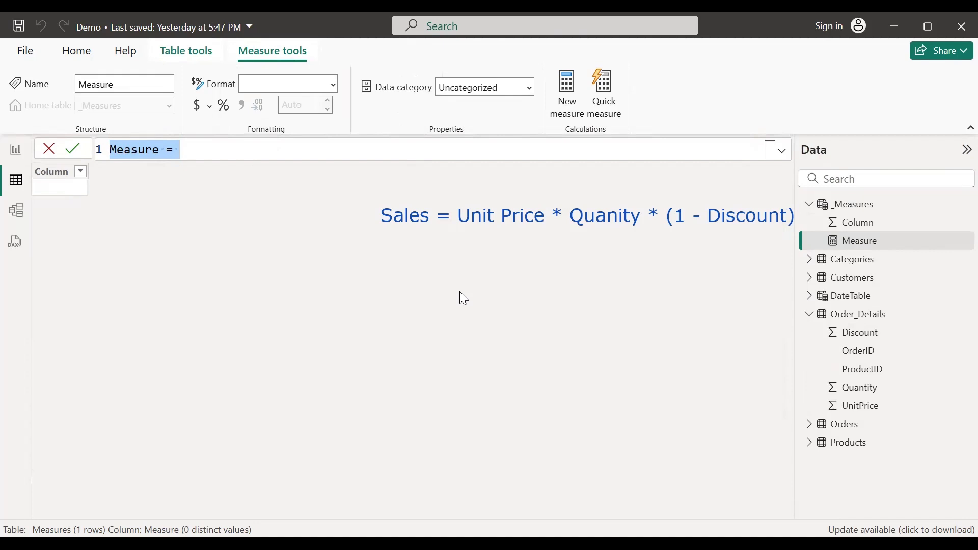
Step: Start the Sales measure as SUMX over the Order_Details table
{"action": "type", "text": "Sales = "}
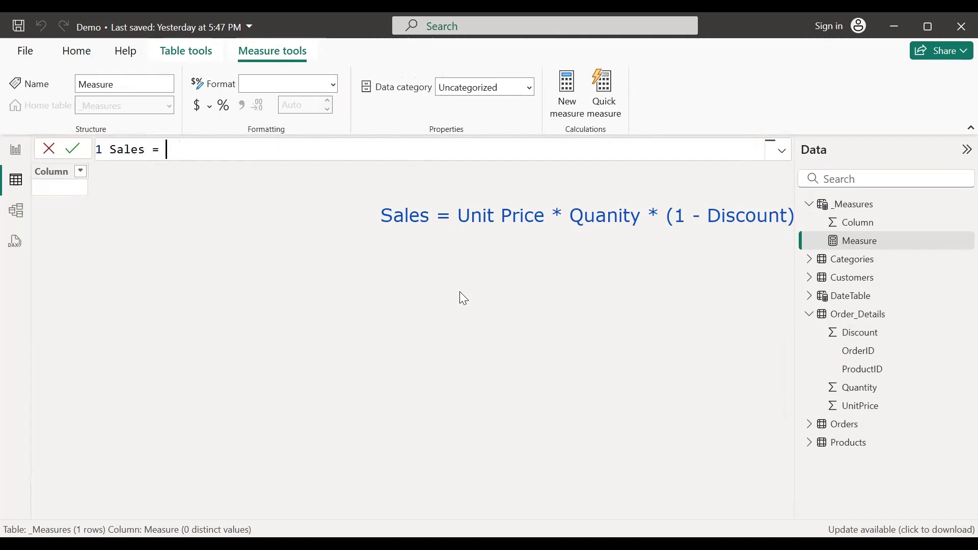
{"action": "type", "text": "SUM"}
{"action": "key", "text": "Down"}
{"action": "key", "text": "Down"}
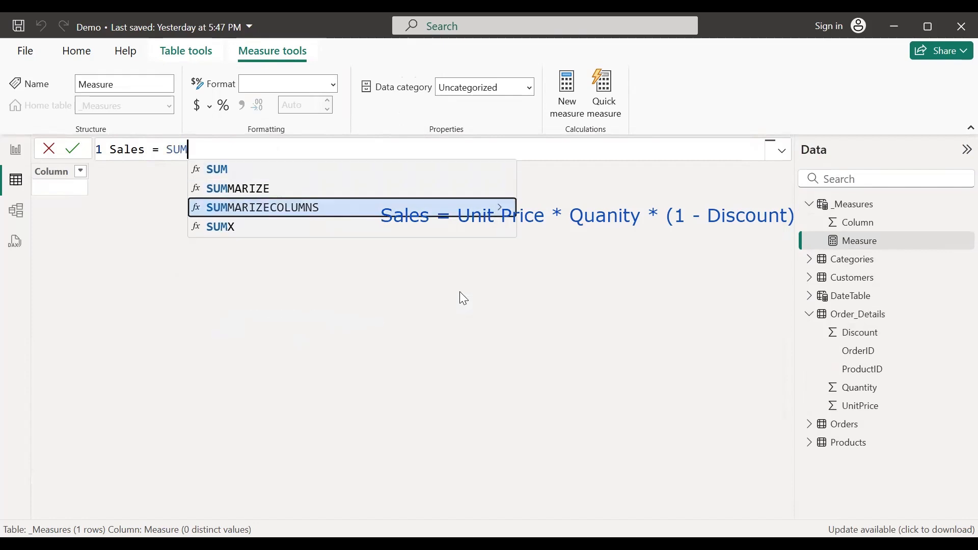
{"action": "key", "text": "Down"}
{"action": "key", "text": "Tab"}
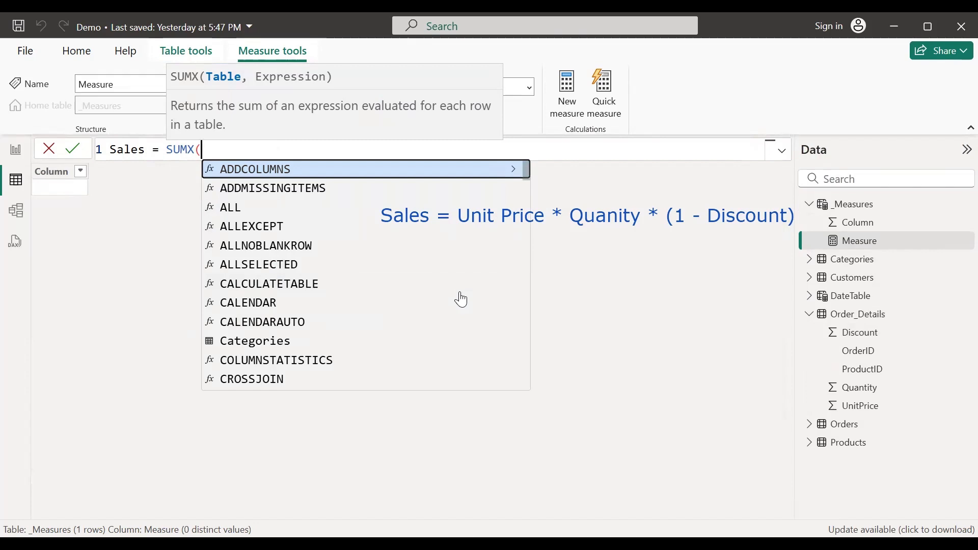
{"action": "type", "text": "order"}
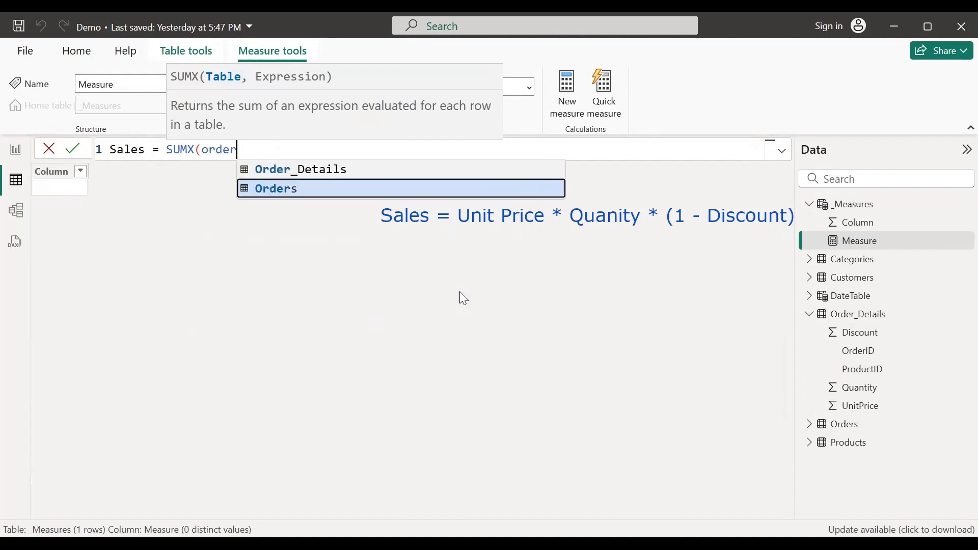
{"action": "key", "text": "Up"}
{"action": "key", "text": "Tab"}
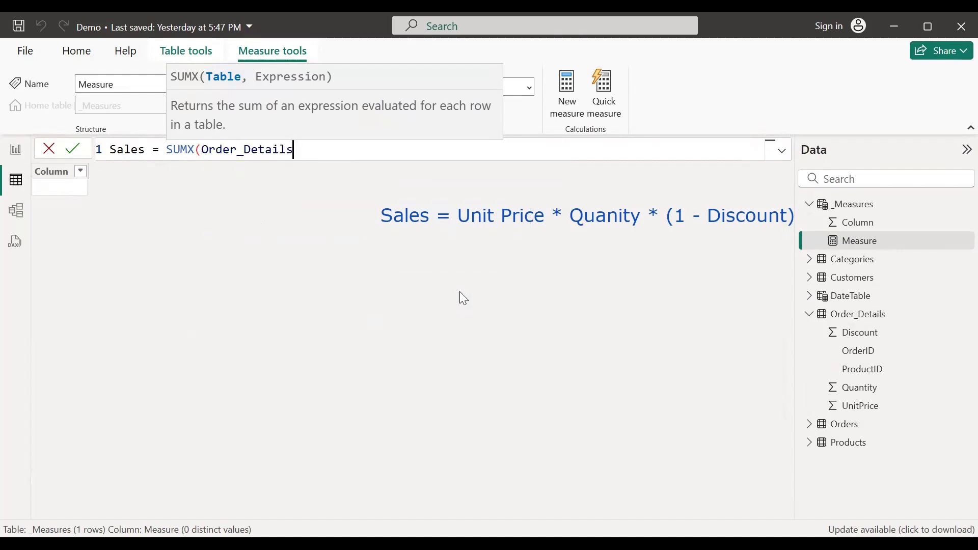
Step: Multiply UnitPrice by Quantity by (1 - Discount) and commit the Sales measure
{"action": "type", "text": ", "}
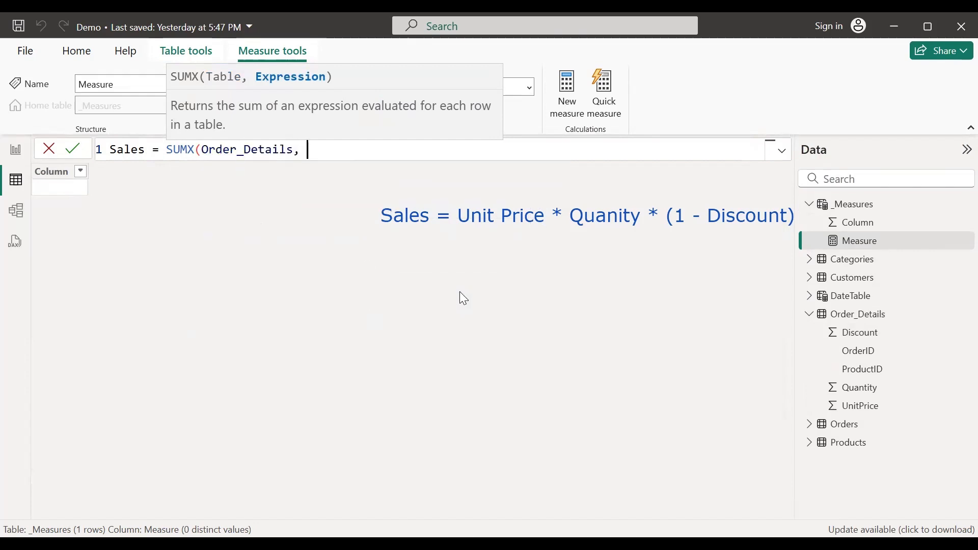
{"action": "type", "text": "unit"}
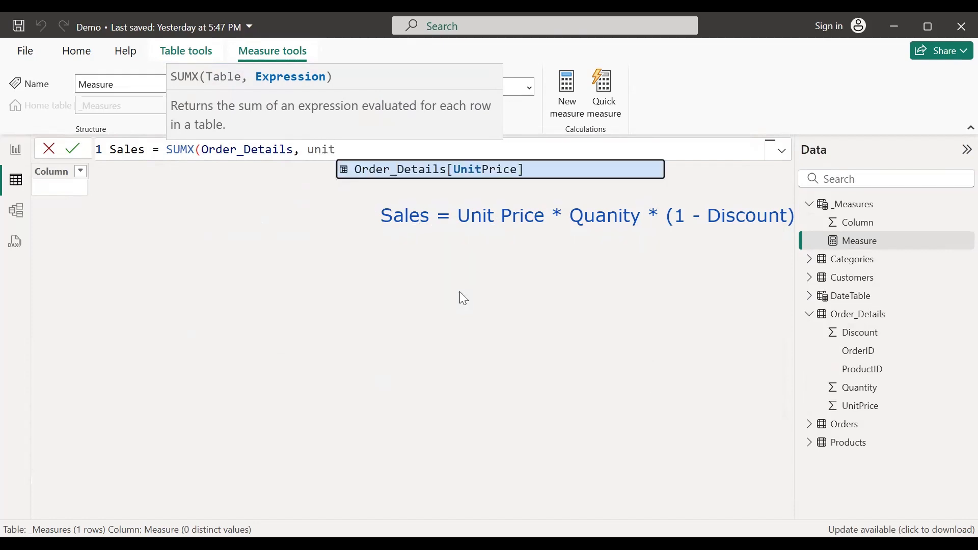
{"action": "key", "text": "Tab"}
{"action": "type", "text": "* "}
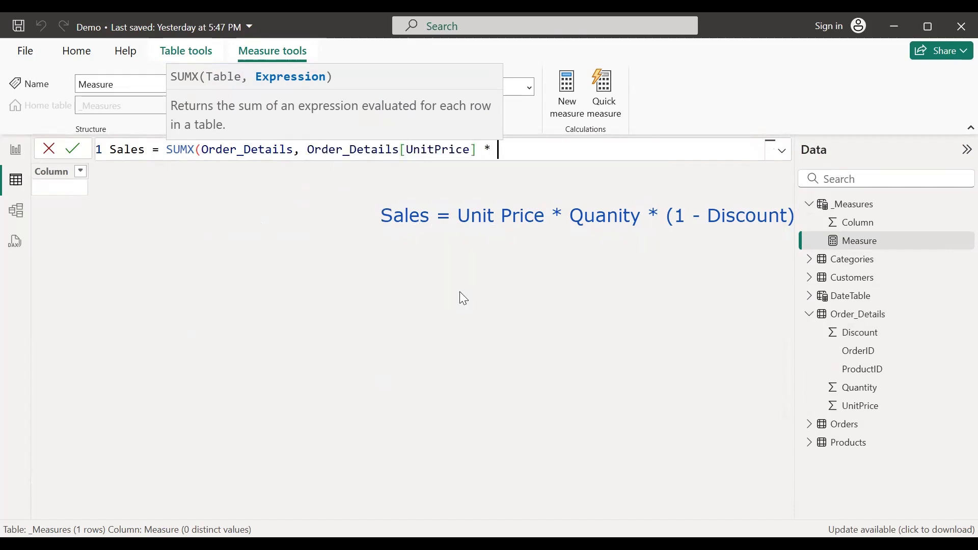
{"action": "type", "text": "quan"}
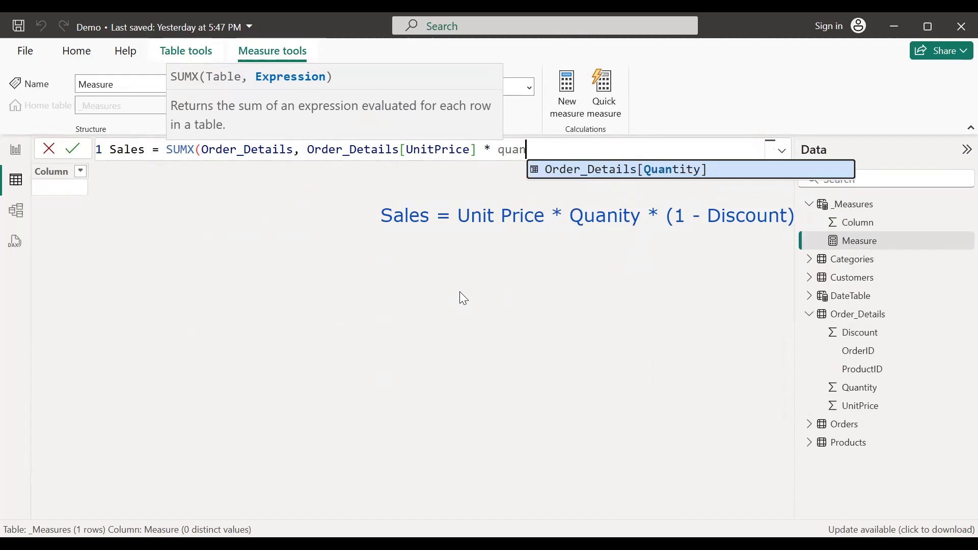
{"action": "key", "text": "Tab"}
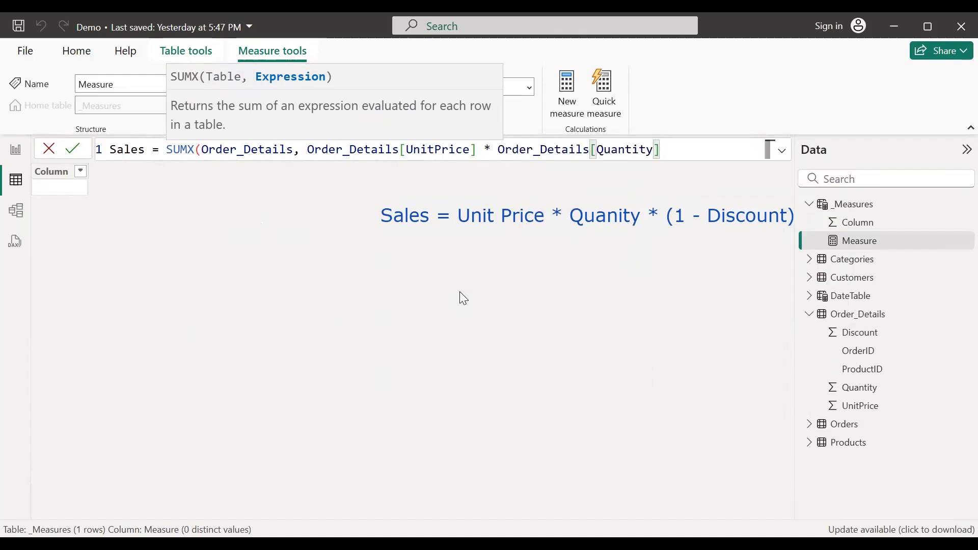
{"action": "type", "text": "* ("}
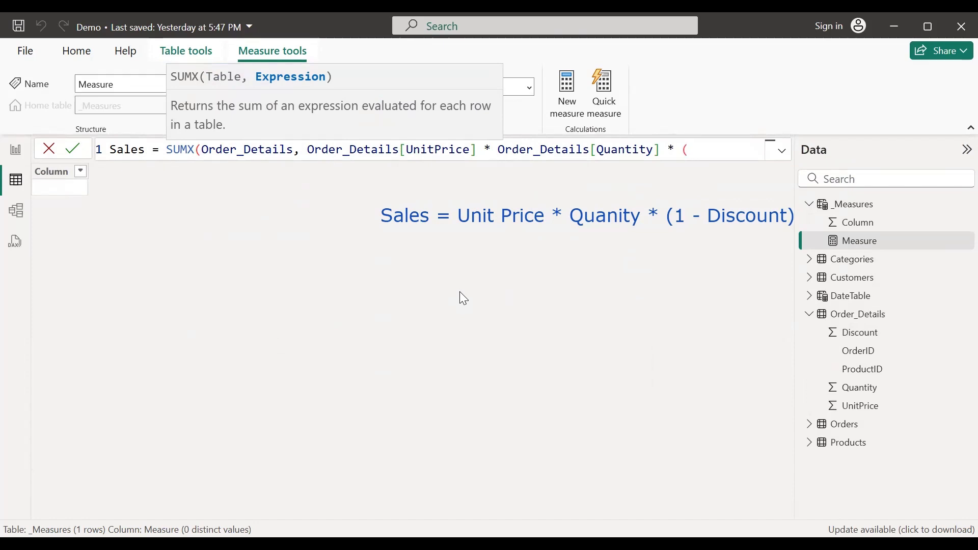
{"action": "type", "text": "1 - disc"}
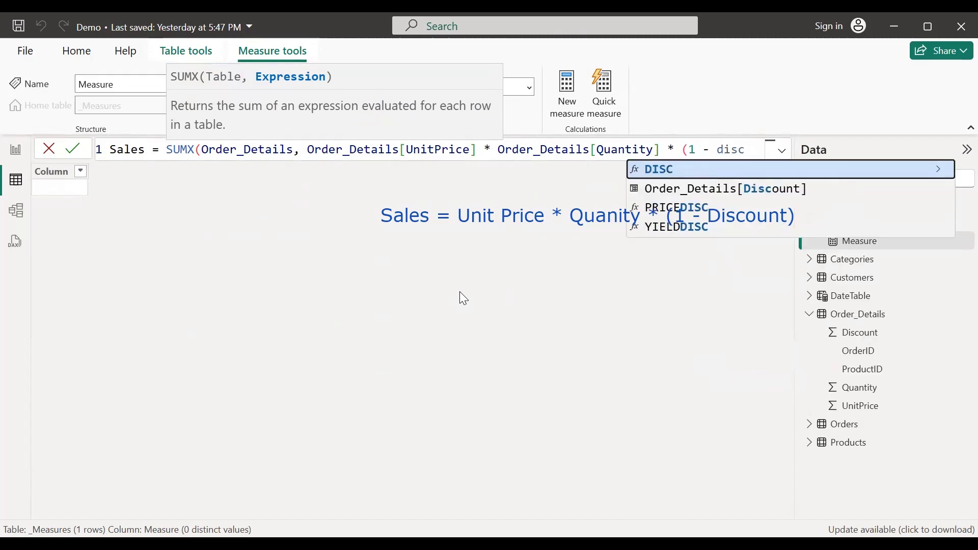
{"action": "key", "text": "Down"}
{"action": "key", "text": "Tab"}
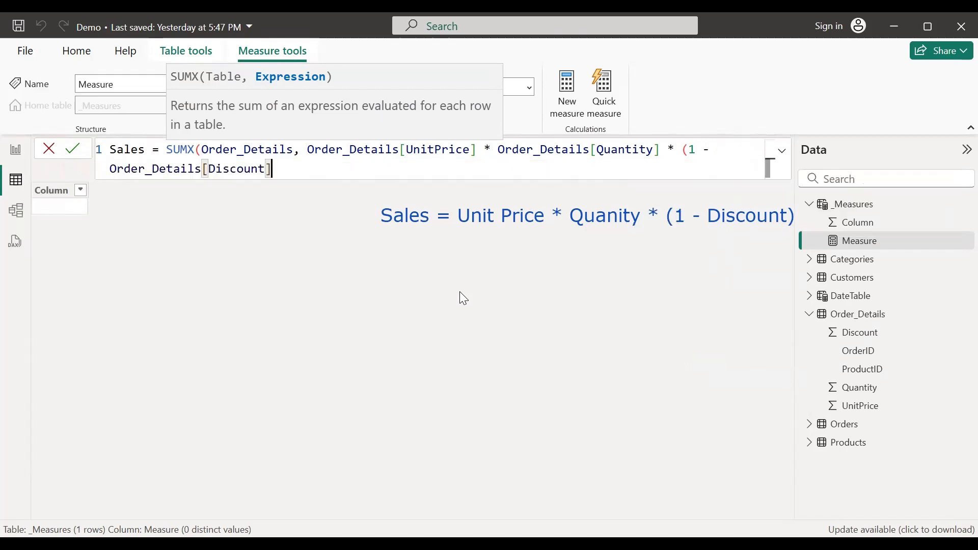
{"action": "type", "text": ")"}
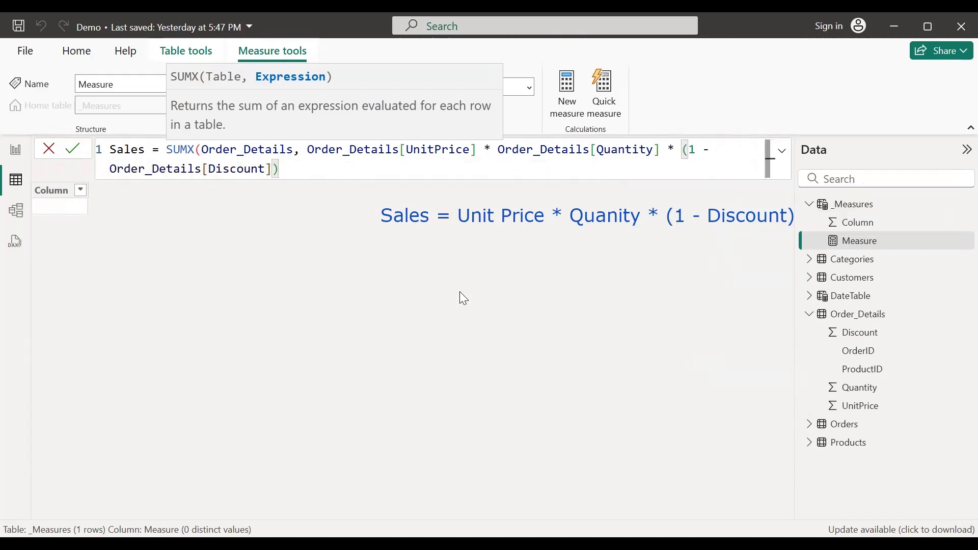
{"action": "type", "text": ")"}
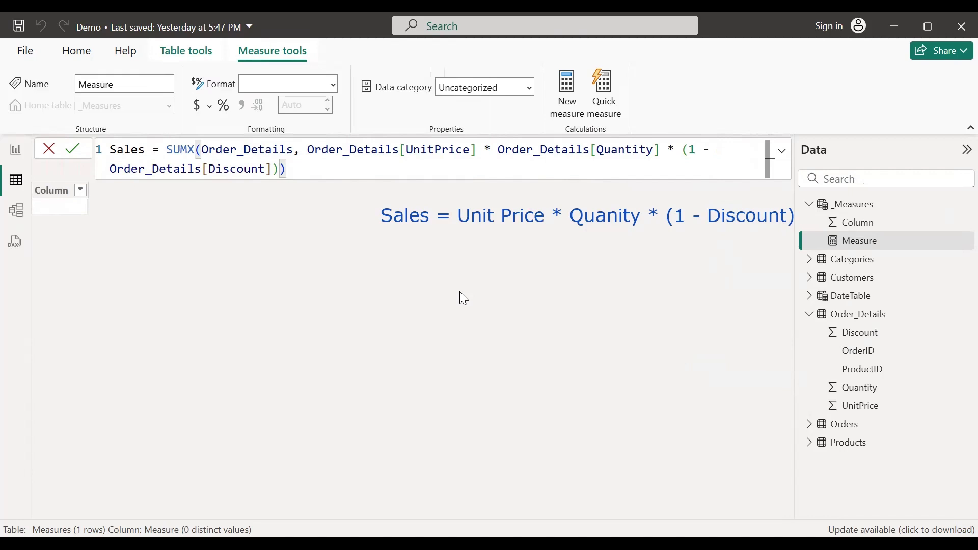
{"action": "key", "text": "Return"}
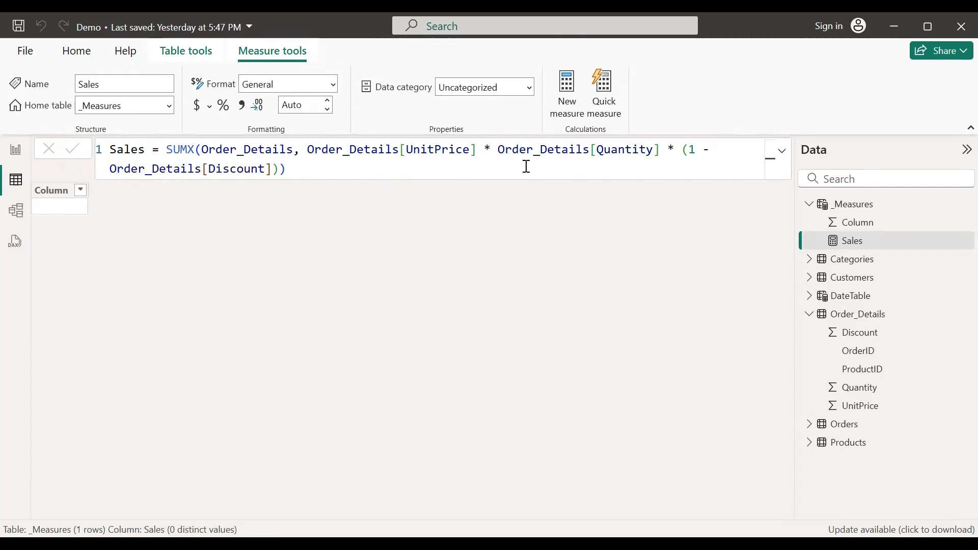
{"action": "left_click", "coordinate": [857, 448]}
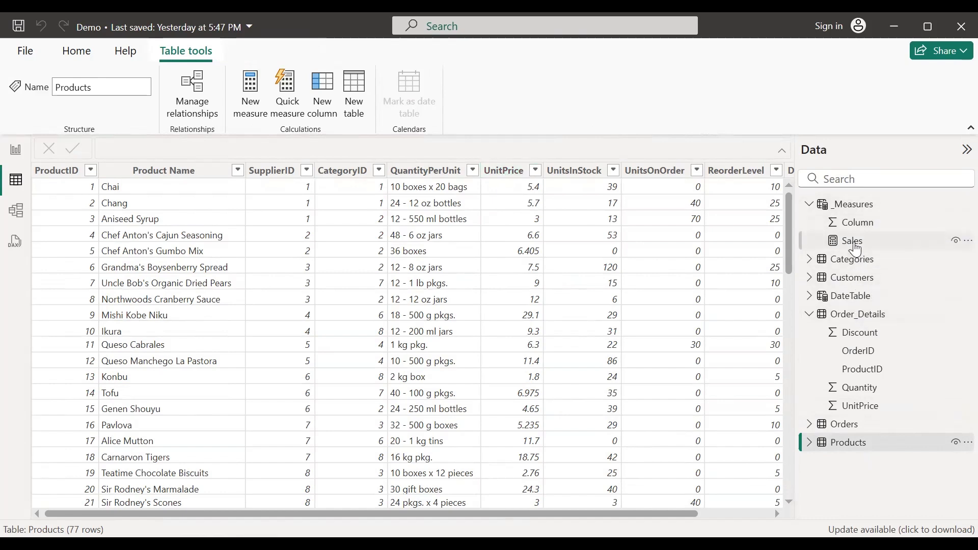
{"action": "left_click", "coordinate": [864, 209]}
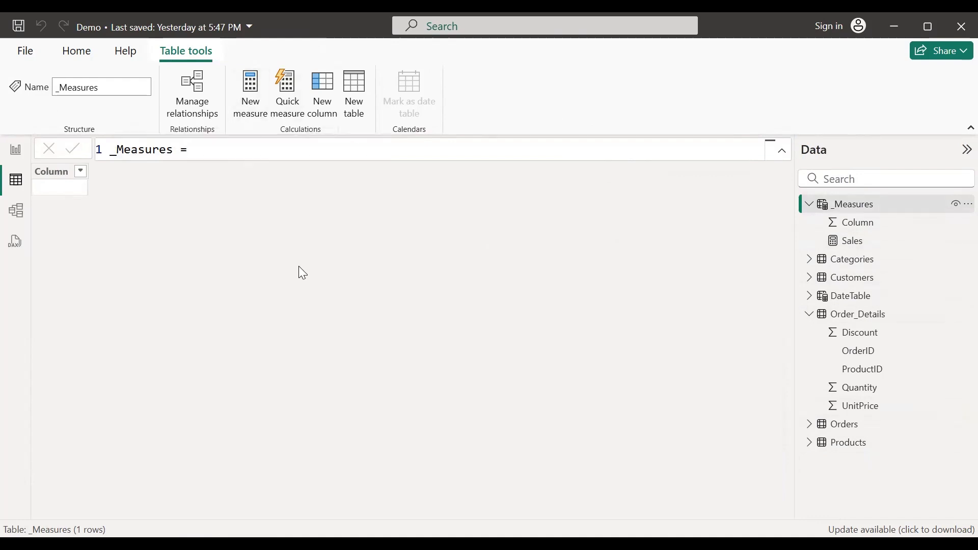
Step: Begin the Cost measure as SUMX over the Order_Details table
{"action": "type", "text": "Cos"}
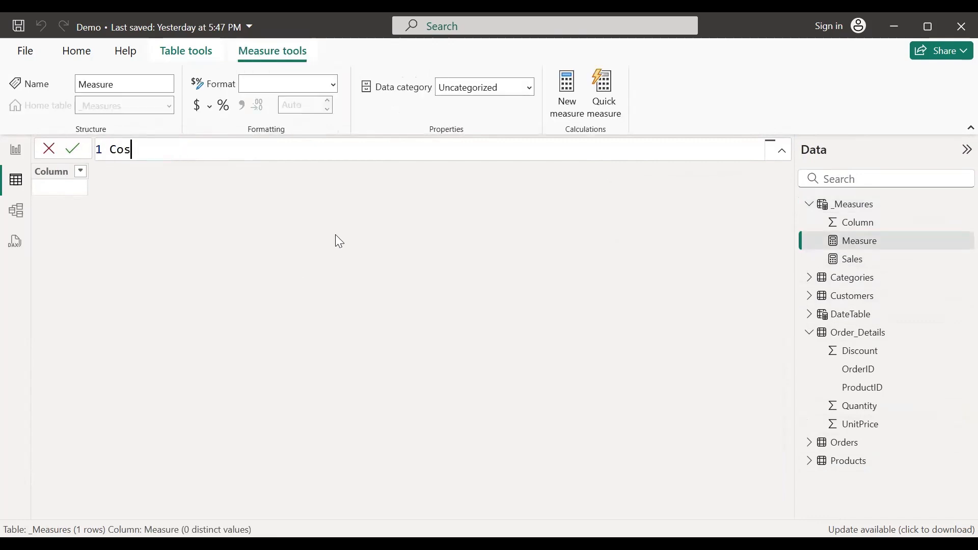
{"action": "type", "text": "t ="}
{"action": "type", "text": "sum"}
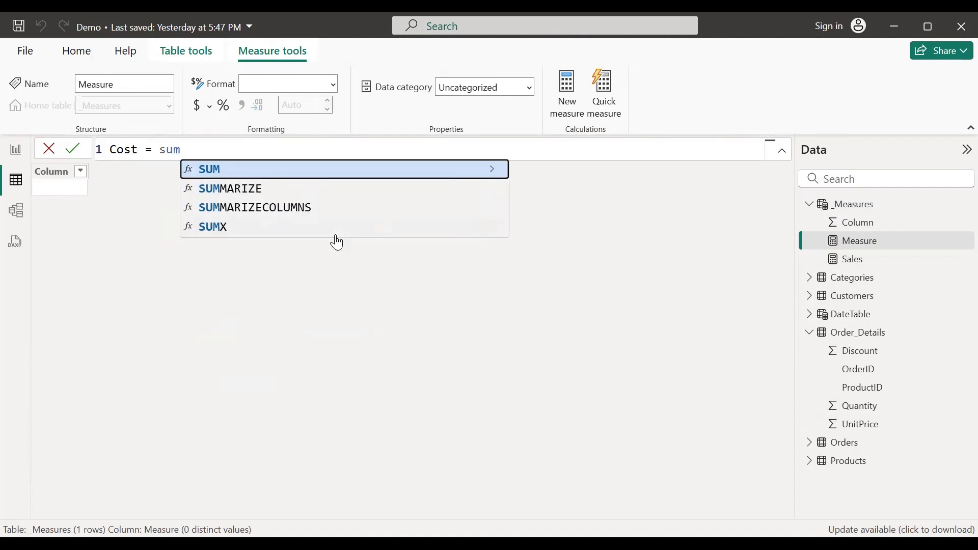
{"action": "key", "text": "Down"}
{"action": "key", "text": "Down"}
{"action": "key", "text": "Down"}
{"action": "key", "text": "Tab"}
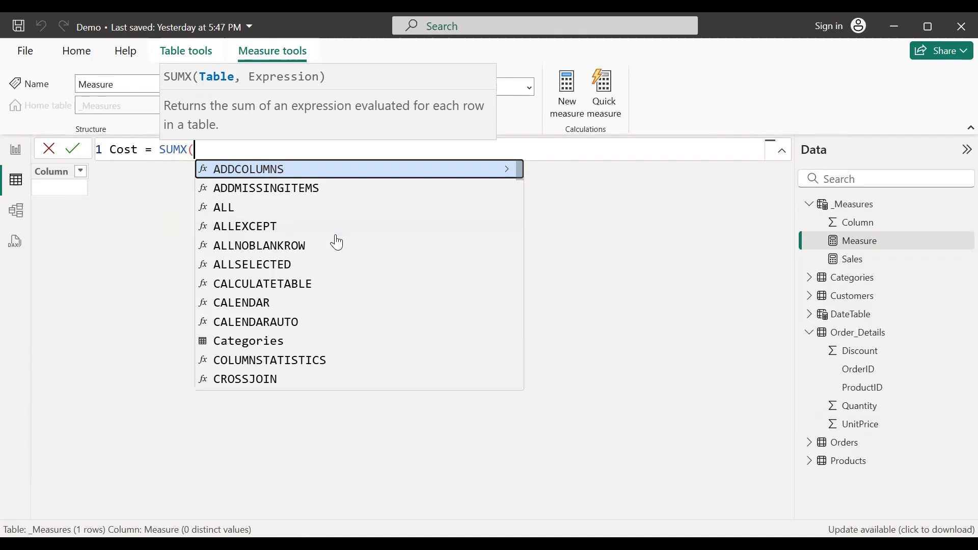
{"action": "type", "text": "ord"}
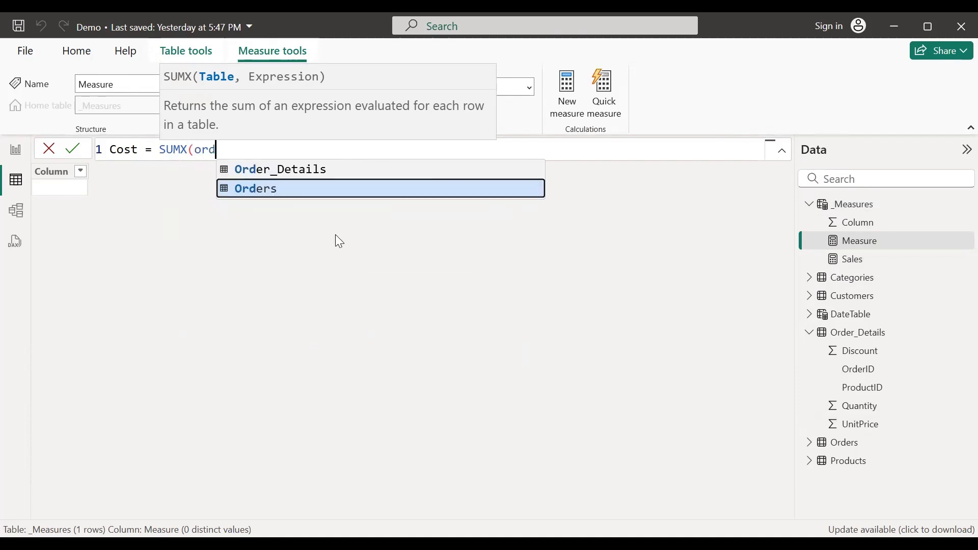
{"action": "type", "text": "er"}
{"action": "key", "text": "Up"}
{"action": "key", "text": "Tab"}
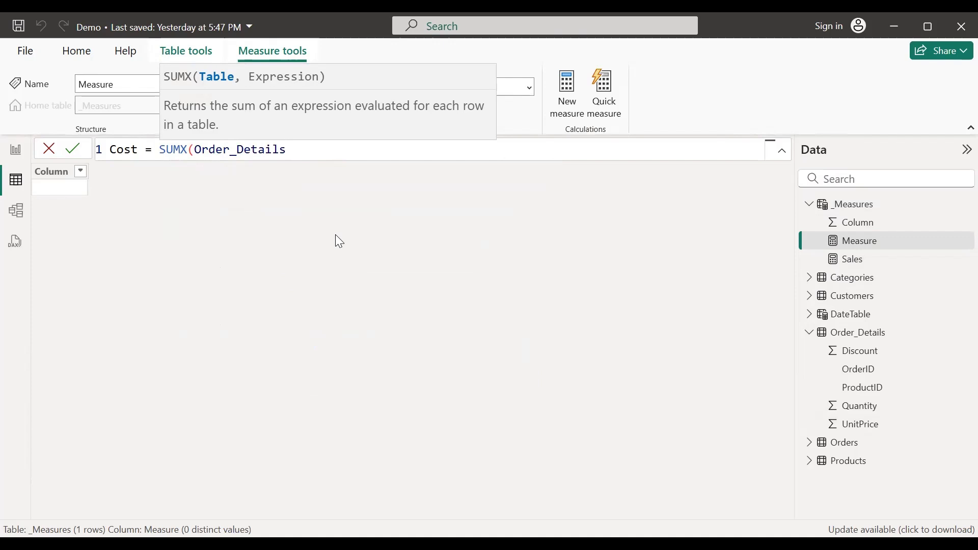
Step: Multiply Order_Details[Quantity] by RELATED(Products[UnitPrice]) and commit the Cost measure
{"action": "type", "text": ", "}
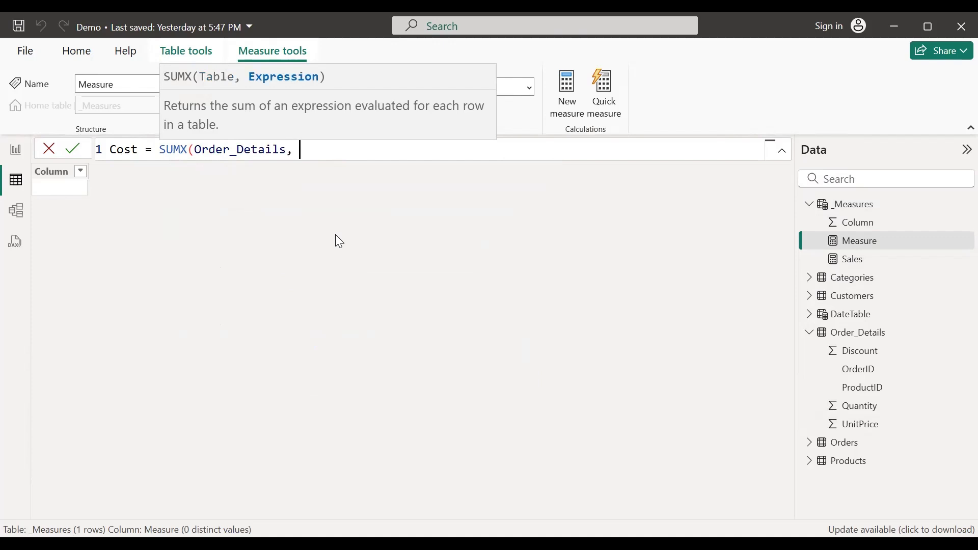
{"action": "type", "text": "qua"}
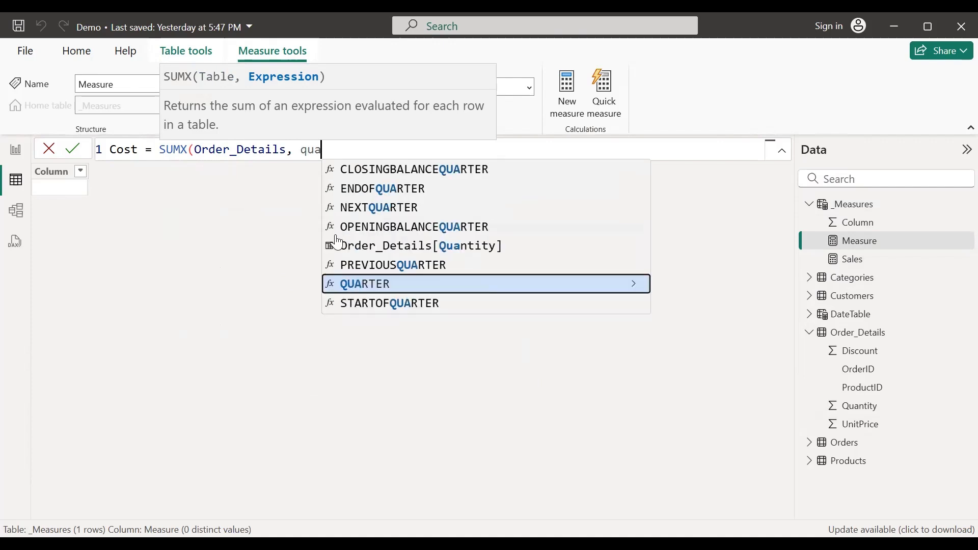
{"action": "type", "text": "n"}
{"action": "key", "text": "Tab"}
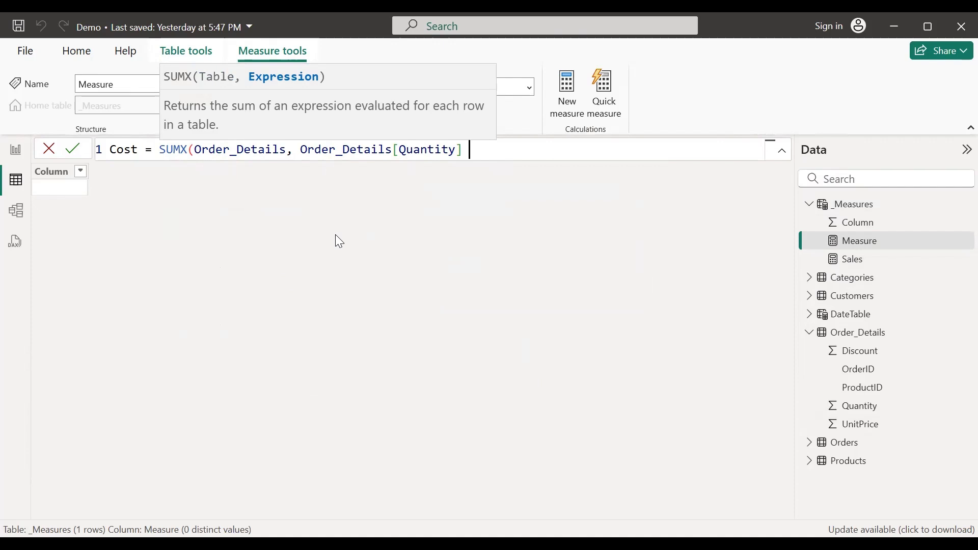
{"action": "type", "text": "*"}
{"action": "type", "text": "re"}
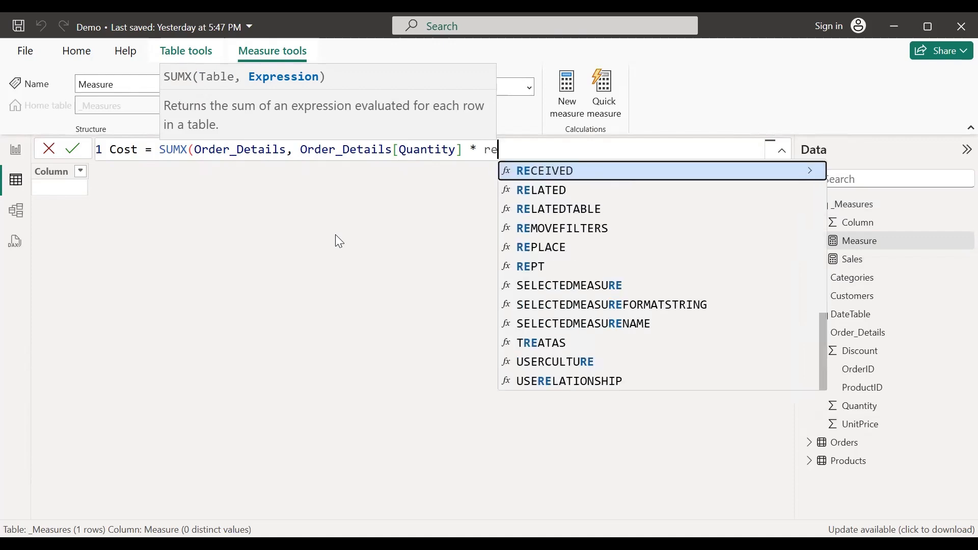
{"action": "type", "text": "la"}
{"action": "key", "text": "Tab"}
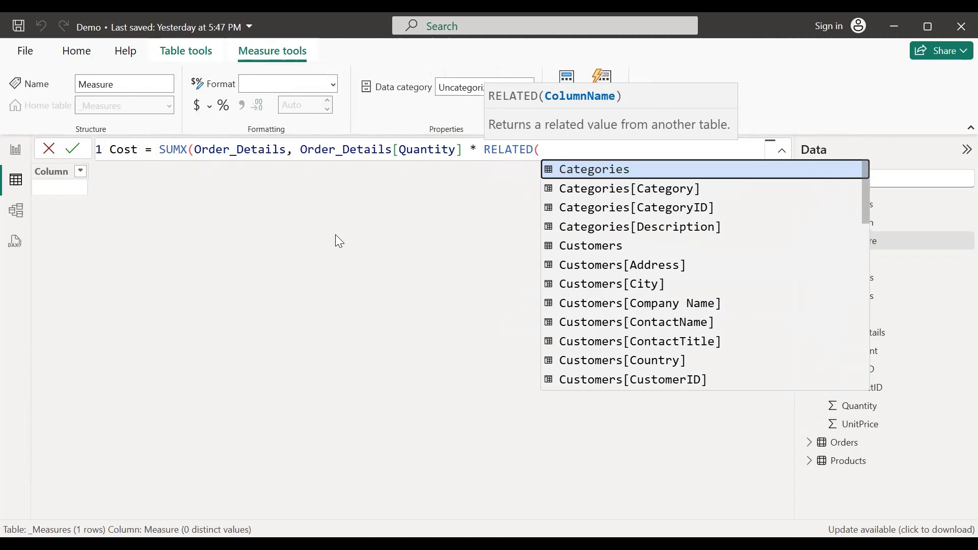
{"action": "type", "text": "produ"}
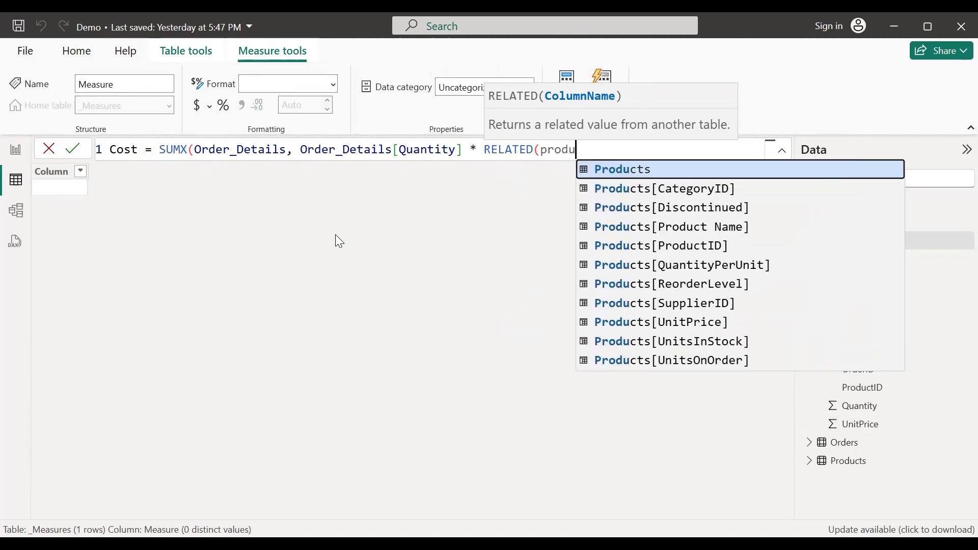
{"action": "key", "text": "Down"}
{"action": "key", "text": "Down"}
{"action": "key", "text": "Down"}
{"action": "key", "text": "Down"}
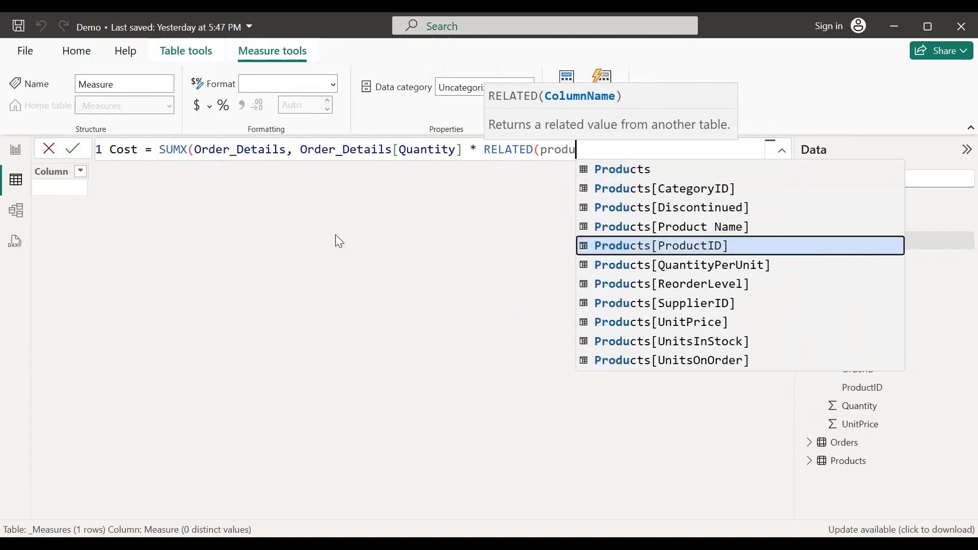
{"action": "key", "text": "Down"}
{"action": "key", "text": "Down"}
{"action": "key", "text": "Down"}
{"action": "key", "text": "Down"}
{"action": "key", "text": "Tab"}
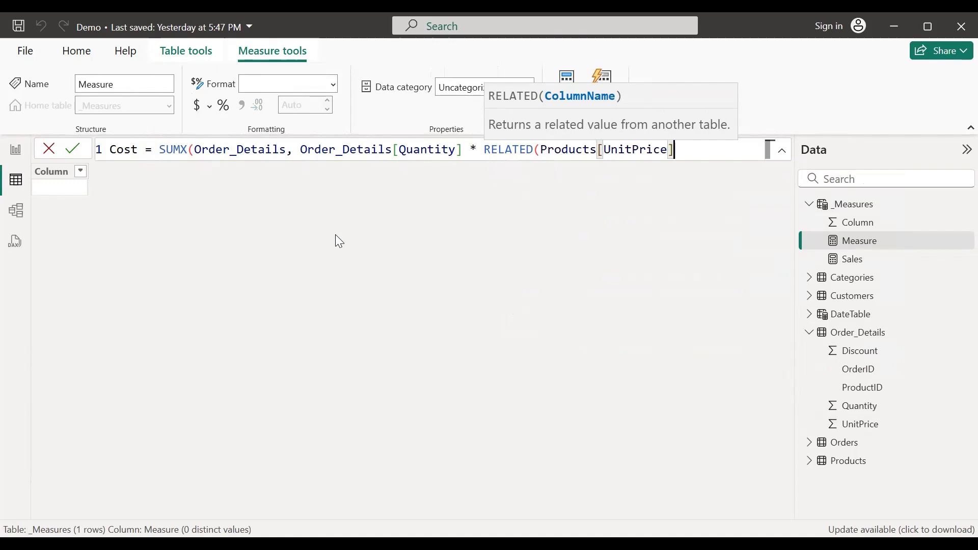
{"action": "type", "text": ")"}
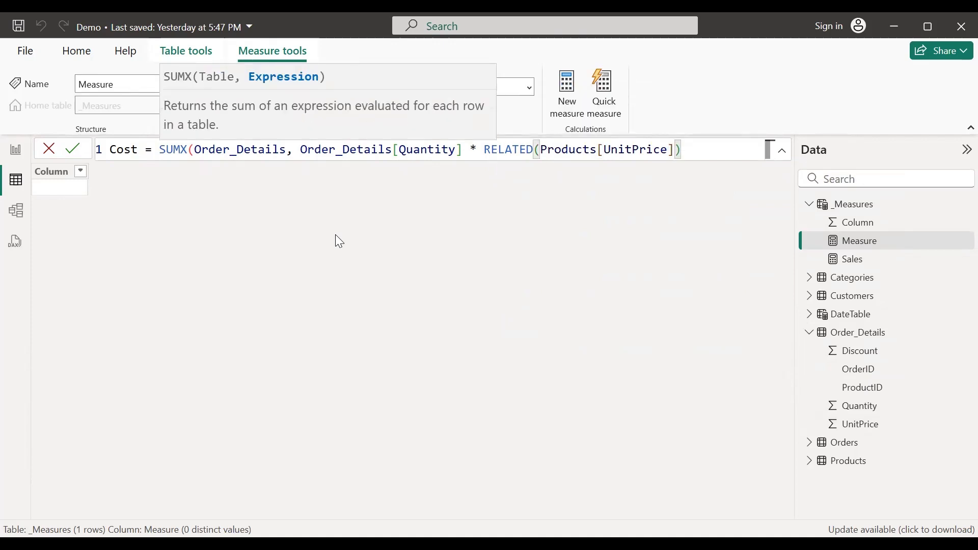
{"action": "type", "text": ")"}
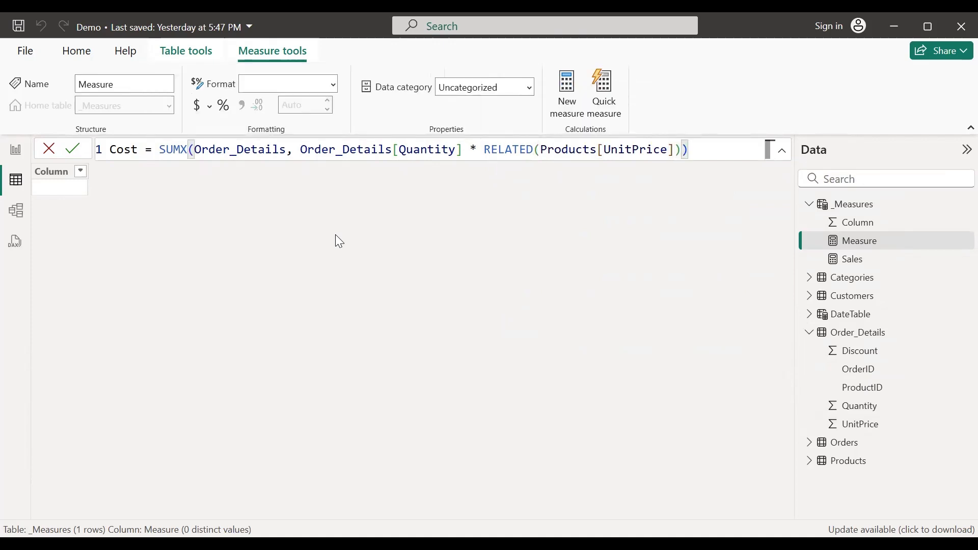
{"action": "key", "text": "Return"}
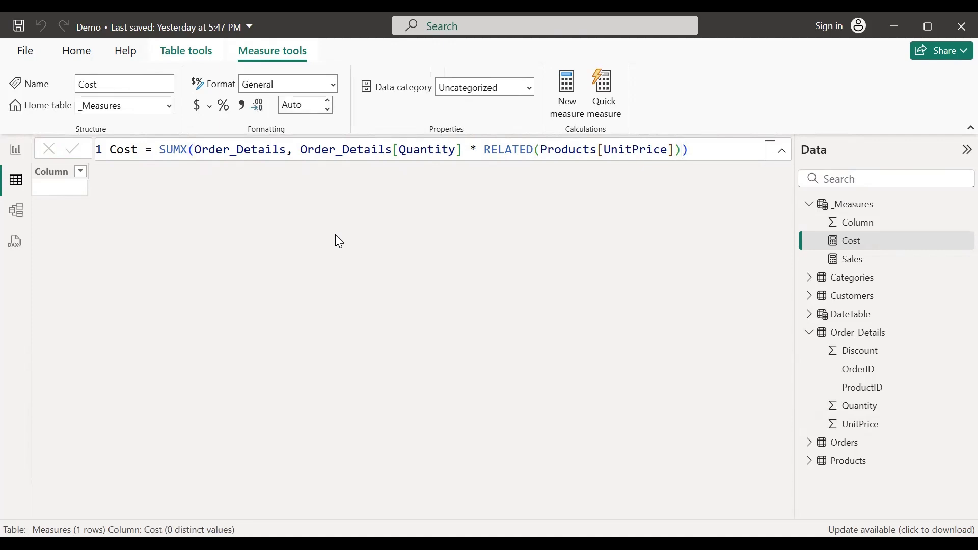
Step: Create a Profit measure as [Sales] - [Cost], then begin typing an Orders measure
{"action": "left_click", "coordinate": [570, 115]}
{"action": "type", "text": "Produ"}
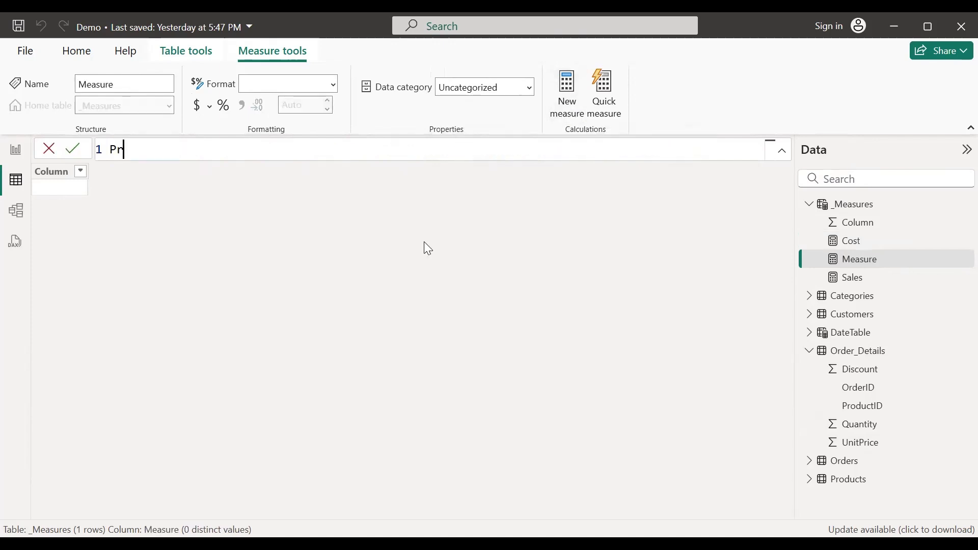
{"action": "key", "text": "BackSpace"}
{"action": "key", "text": "BackSpace"}
{"action": "key", "text": "BackSpace"}
{"action": "type", "text": "ofir"}
{"action": "key", "text": "BackSpace"}
{"action": "type", "text": "t = [Sale"}
{"action": "key", "text": "Tab"}
{"action": "type", "text": "- ["}
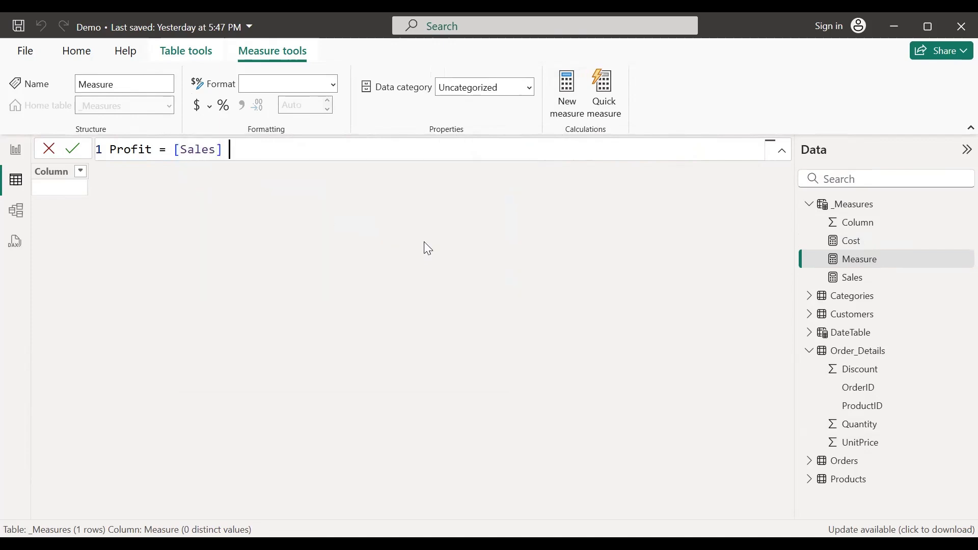
{"action": "type", "text": "Cost"}
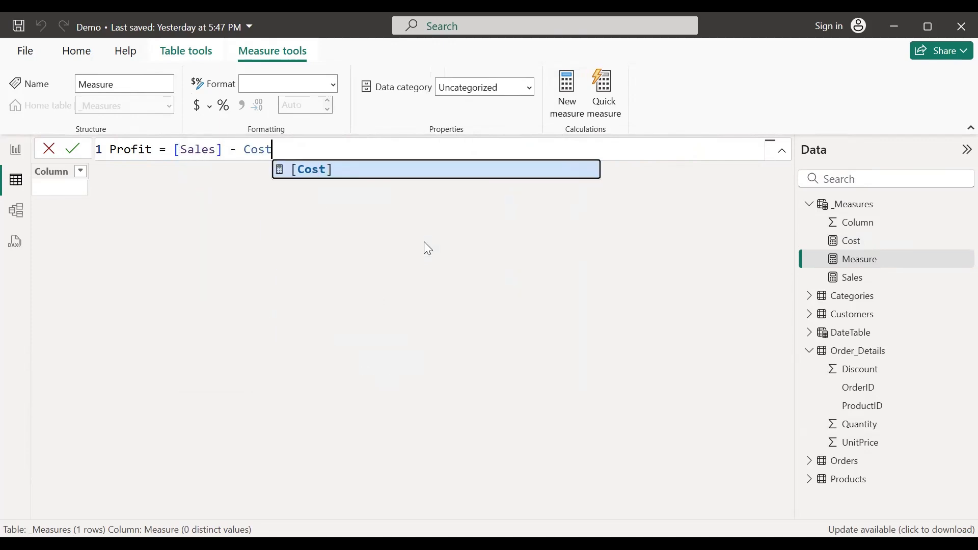
{"action": "key", "text": "Tab"}
{"action": "key", "text": "Return"}
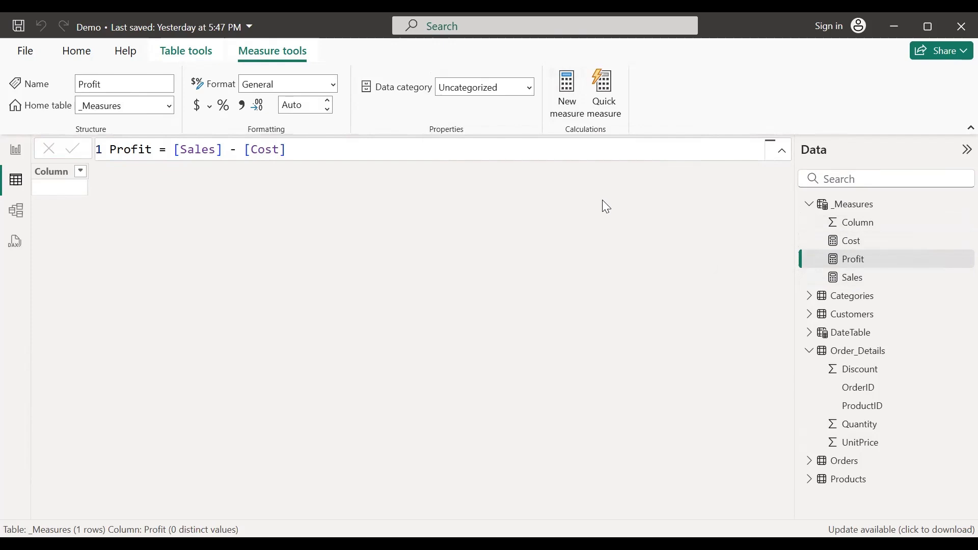
{"action": "type", "text": "Orde"}
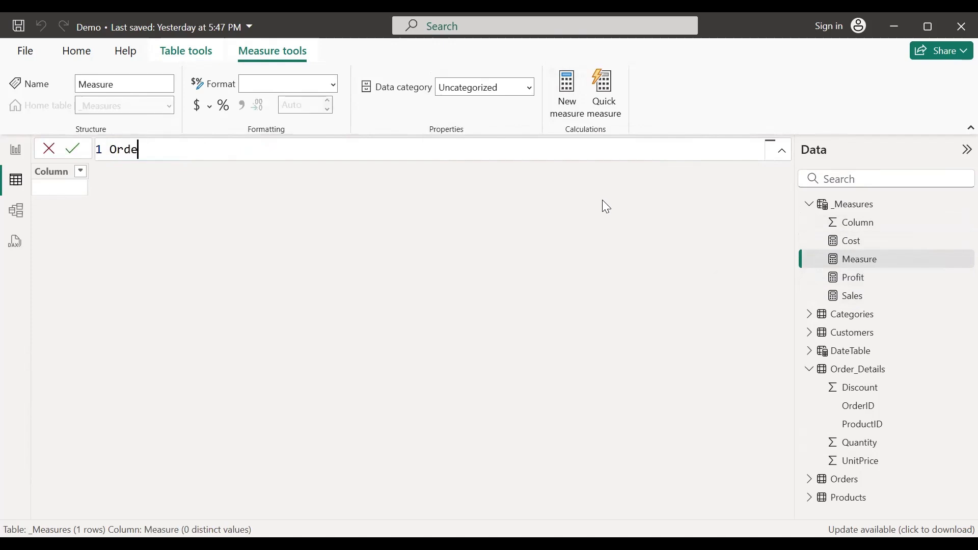
{"action": "type", "text": "rs = "}
{"action": "type", "text": "cou"}
Step: Correct the Orders formula so it uses the DISTINCTCOUNT function
{"action": "key", "text": "BackSpace"}
{"action": "key", "text": "BackSpace"}
{"action": "key", "text": "BackSpace"}
{"action": "type", "text": "d"}
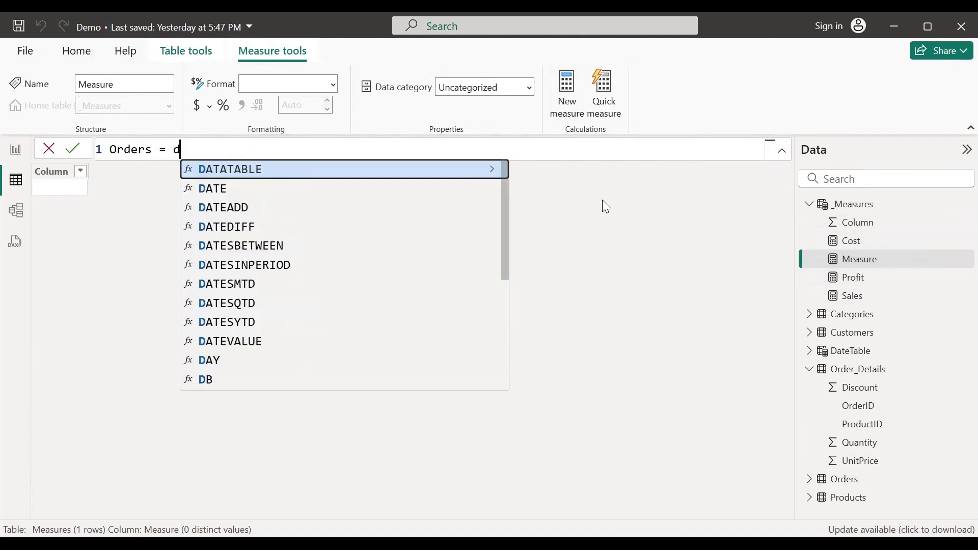
{"action": "type", "text": "isc"}
{"action": "key", "text": "BackSpace"}
{"action": "type", "text": "t"}
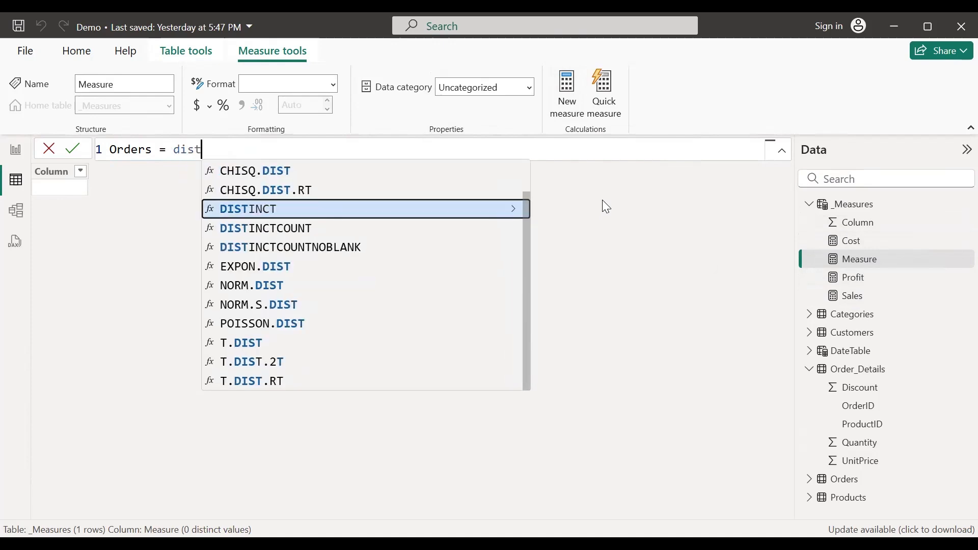
{"action": "key", "text": "BackSpace"}
{"action": "type", "text": "ti"}
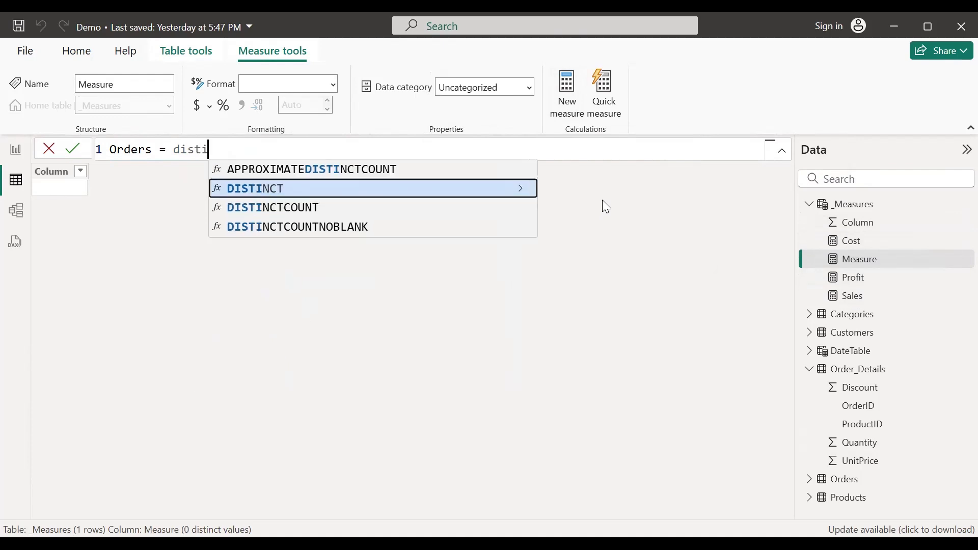
{"action": "type", "text": "nc"}
{"action": "key", "text": "BackSpace"}
{"action": "type", "text": "nc"}
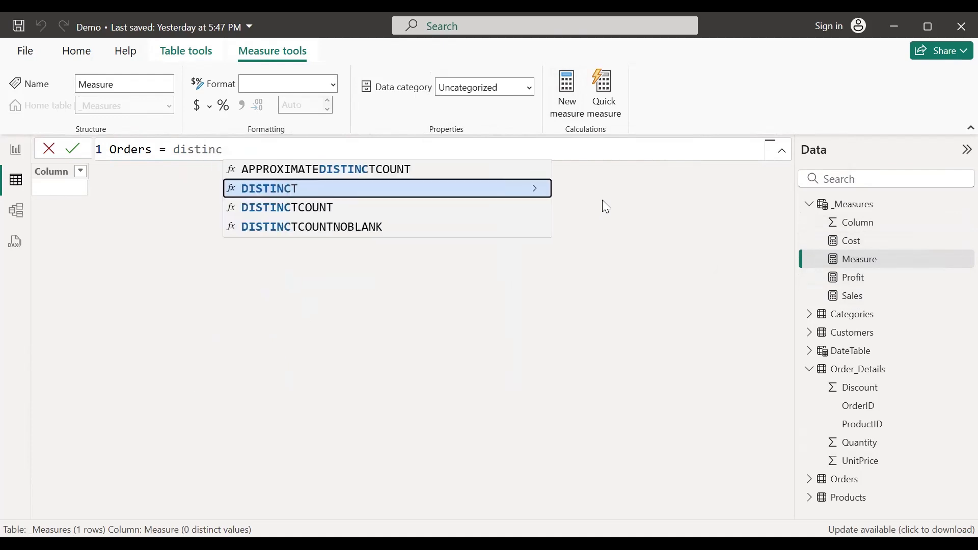
{"action": "key", "text": "Down"}
{"action": "key", "text": "Tab"}
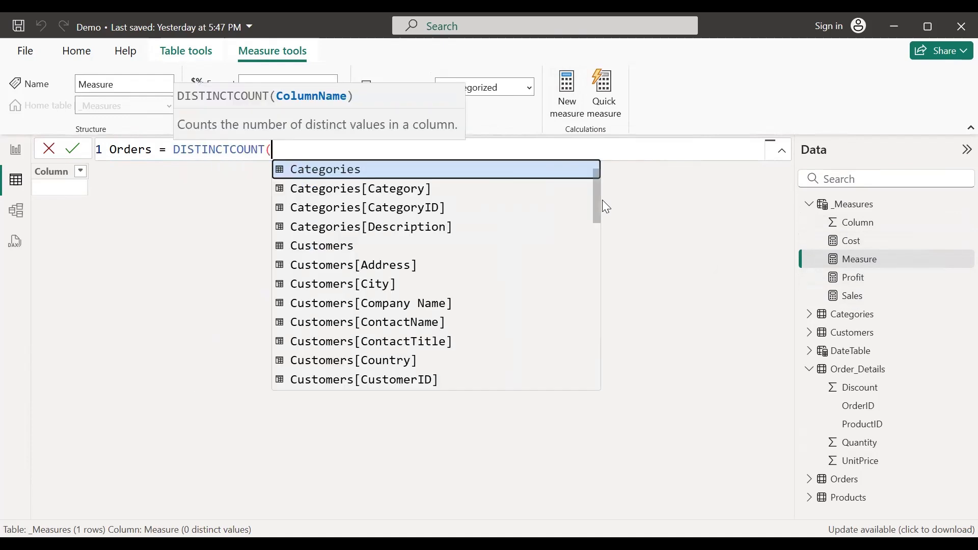
Step: Pass Orders[OrderID] to DISTINCTCOUNT and commit the Orders measure
{"action": "type", "text": "order"}
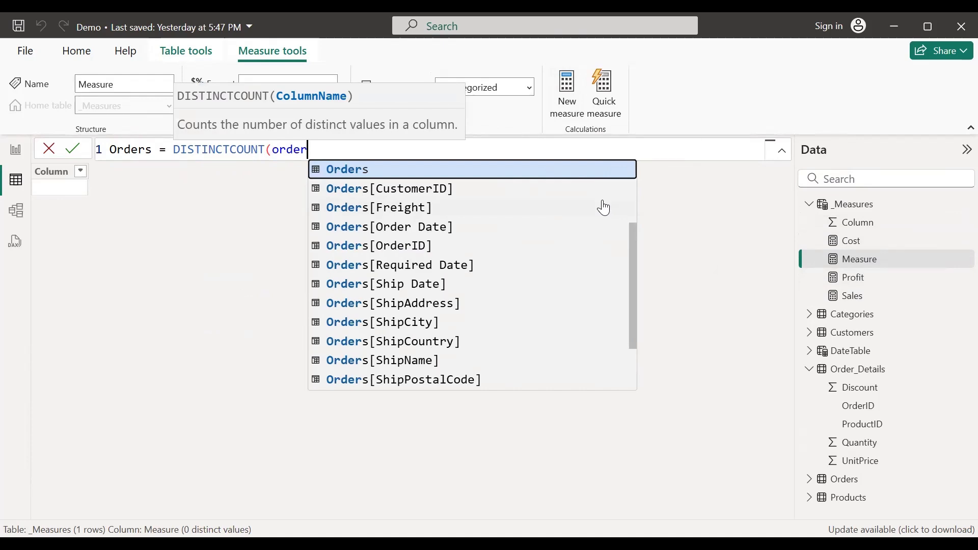
{"action": "type", "text": "s_"}
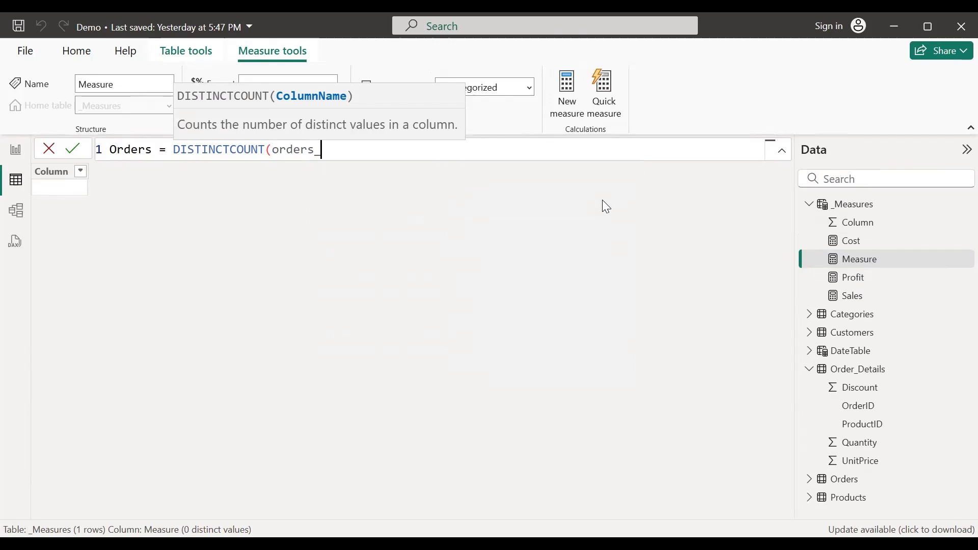
{"action": "key", "text": "BackSpace"}
{"action": "key", "text": "BackSpace"}
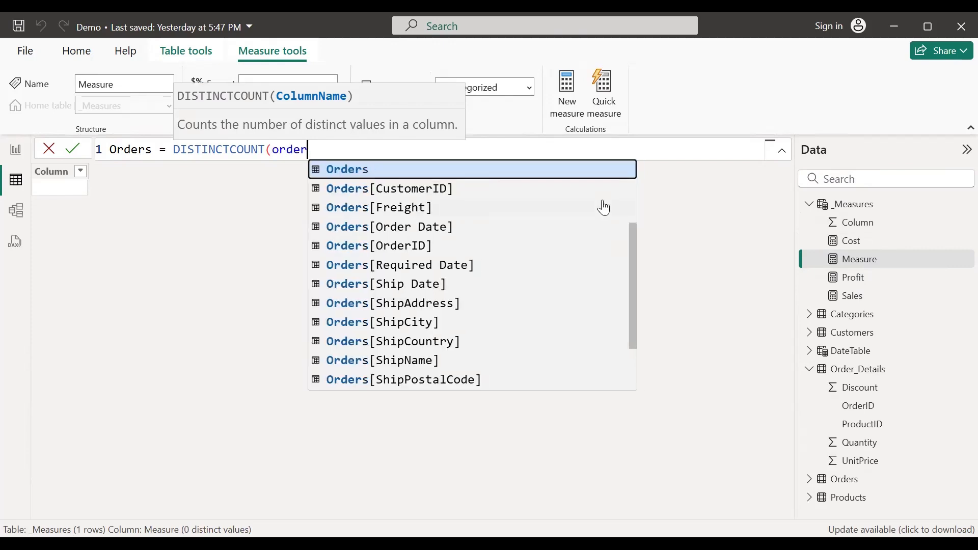
{"action": "key", "text": "Down"}
{"action": "key", "text": "Down"}
{"action": "key", "text": "Down"}
{"action": "key", "text": "Down"}
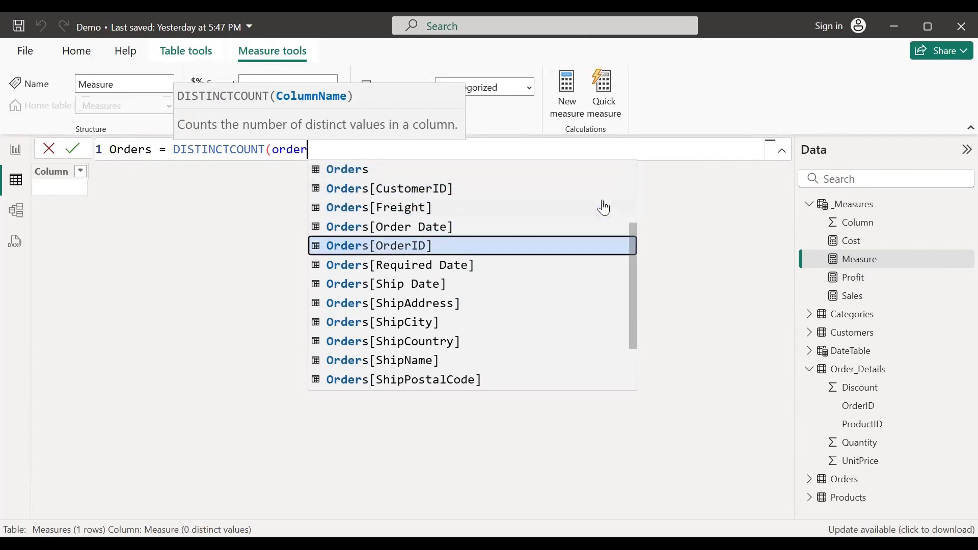
{"action": "key", "text": "Tab"}
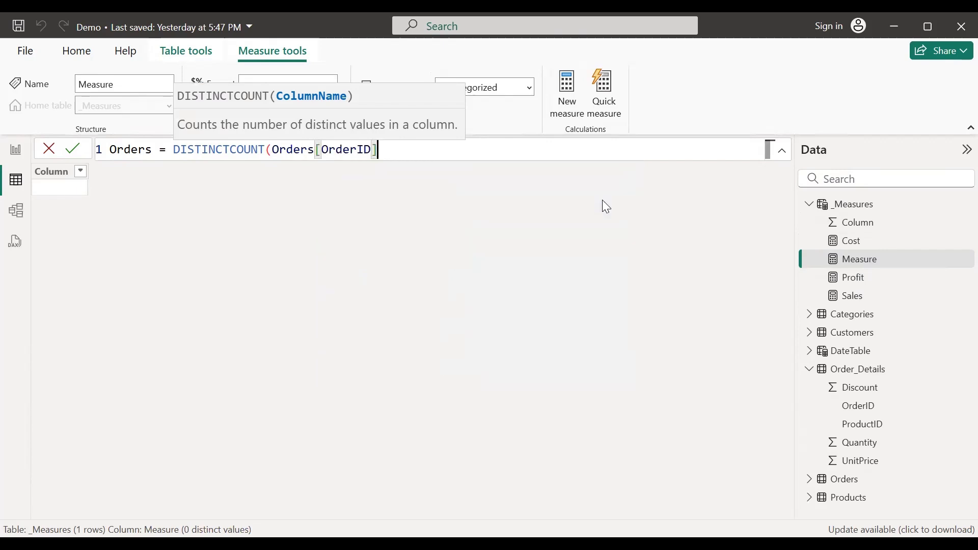
{"action": "type", "text": ")"}
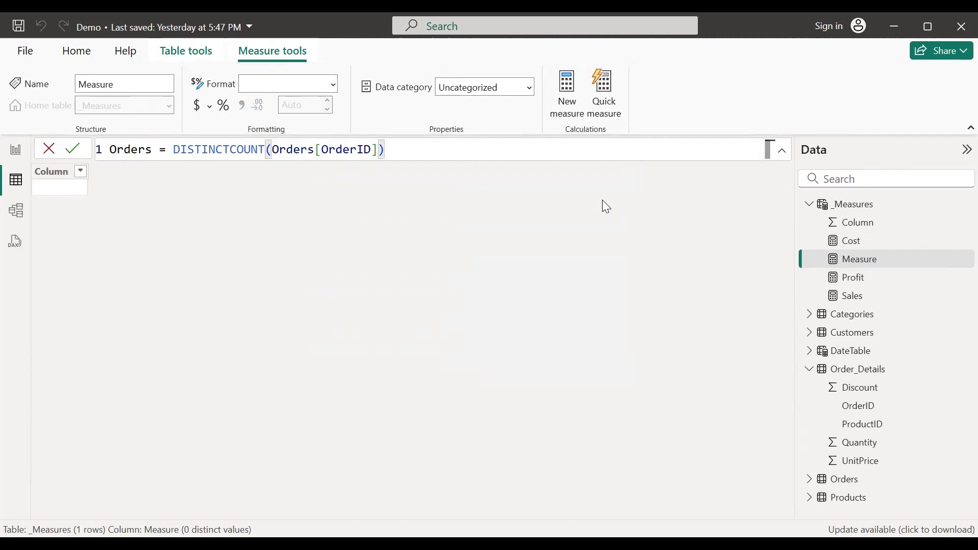
{"action": "key", "text": "Return"}
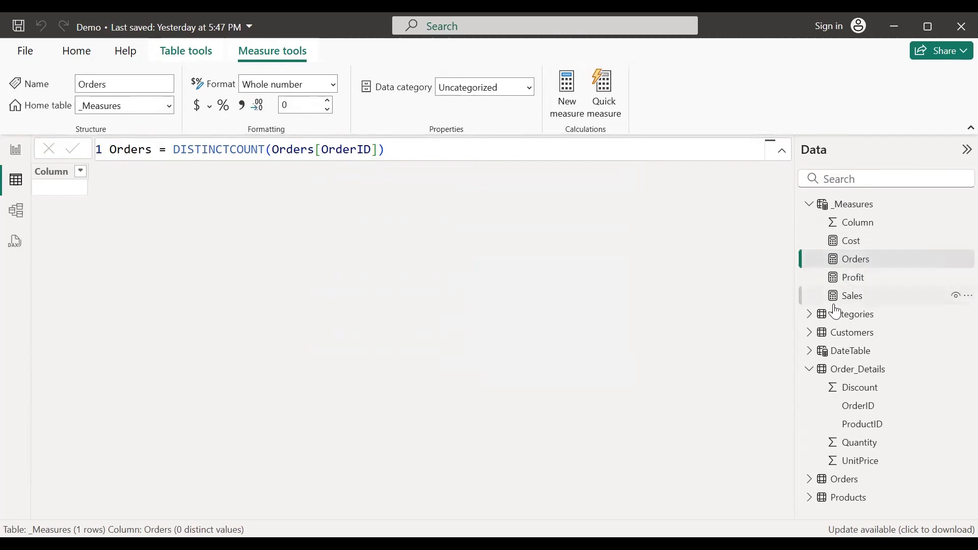
Step: Create an Average Order Value measure defined as [Sales] / [Orders]
{"action": "left_click", "coordinate": [570, 113]}
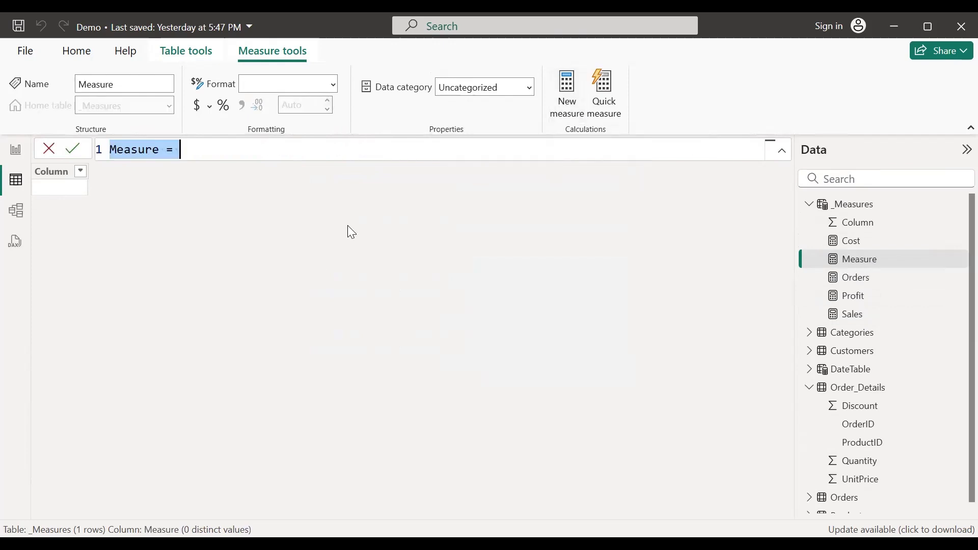
{"action": "type", "text": "Average Order "}
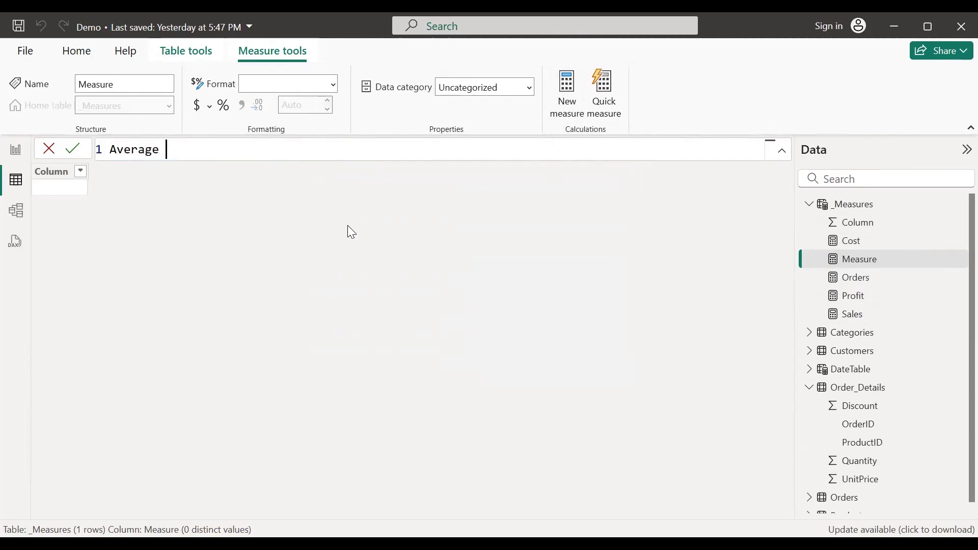
{"action": "type", "text": "Value ="}
{"action": "type", "text": " [Sal"}
{"action": "type", "text": "es"}
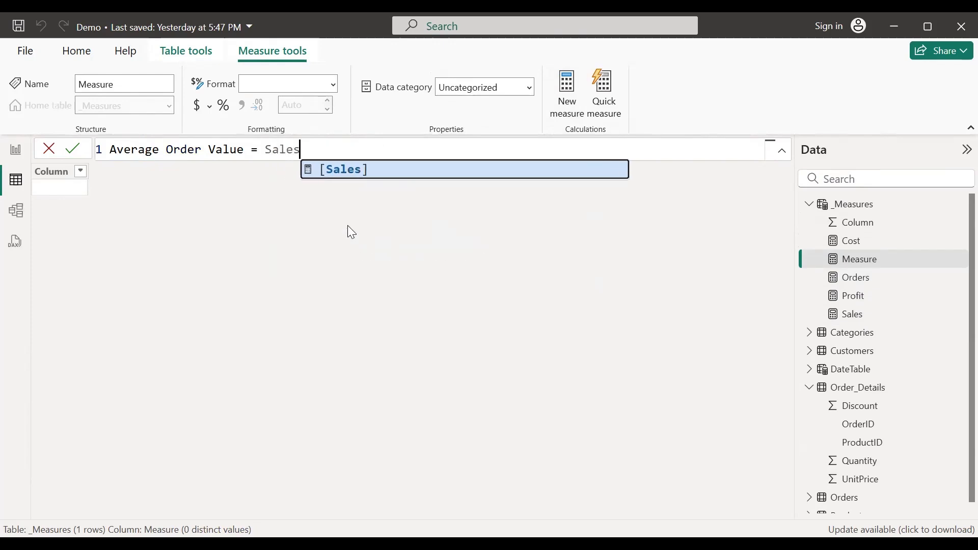
{"action": "key", "text": "Tab"}
{"action": "type", "text": "/"}
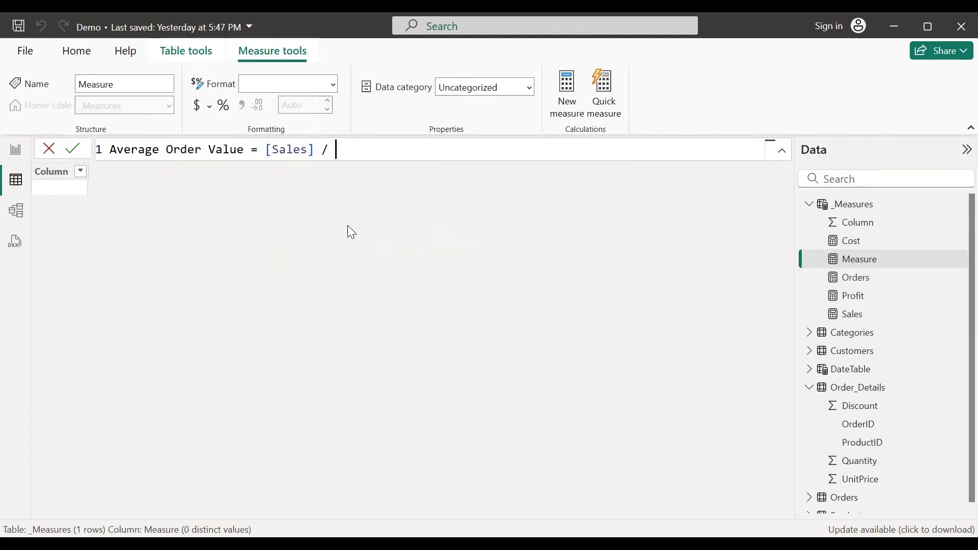
{"action": "type", "text": " Order"}
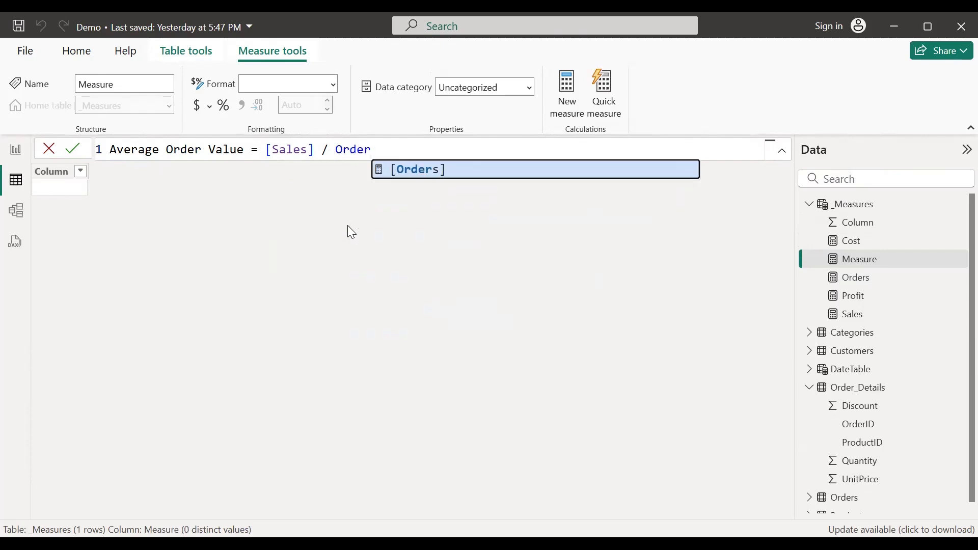
{"action": "key", "text": "Tab"}
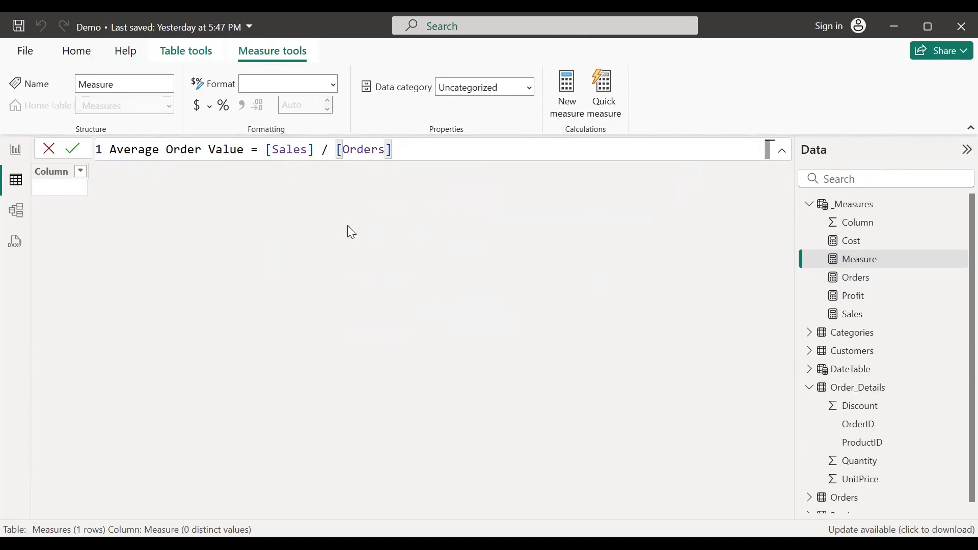
{"action": "key", "text": "Return"}
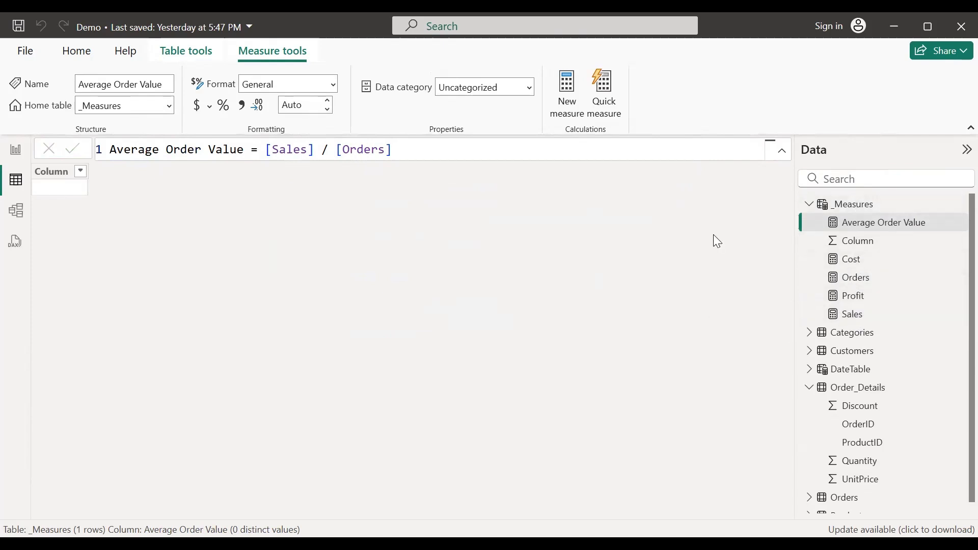
Step: Collapse and re-expand the _Measures table, then go to the report canvas
{"action": "left_click", "coordinate": [810, 205]}
{"action": "left_click", "coordinate": [809, 205]}
{"action": "left_click", "coordinate": [16, 152]}
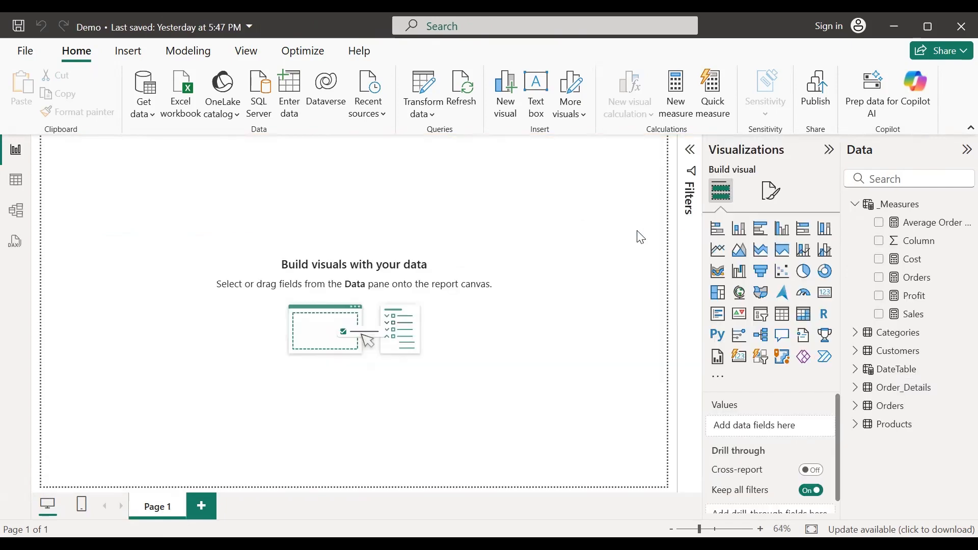
Step: Give the page canvas a light grey background at 50% transparency
{"action": "left_click", "coordinate": [772, 199]}
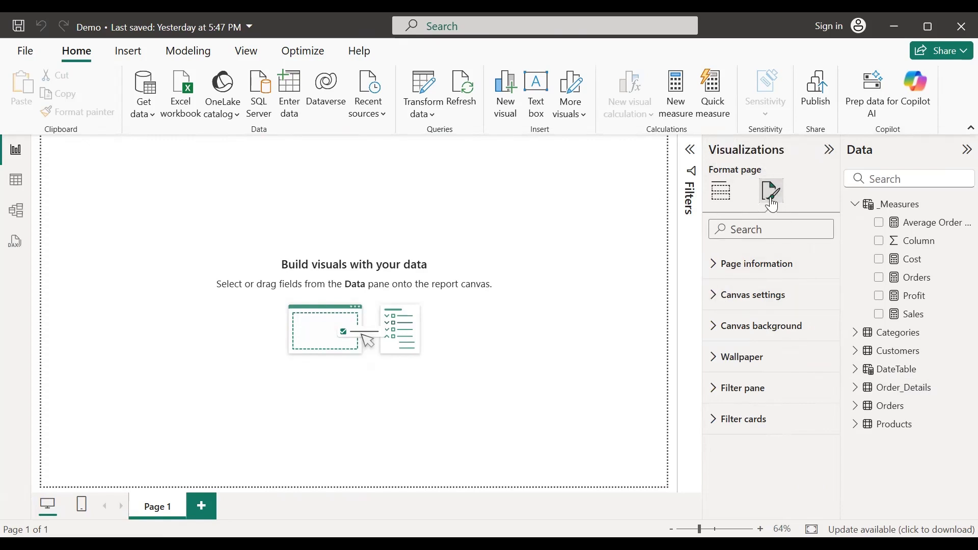
{"action": "left_click", "coordinate": [718, 300]}
{"action": "left_click", "coordinate": [718, 300]}
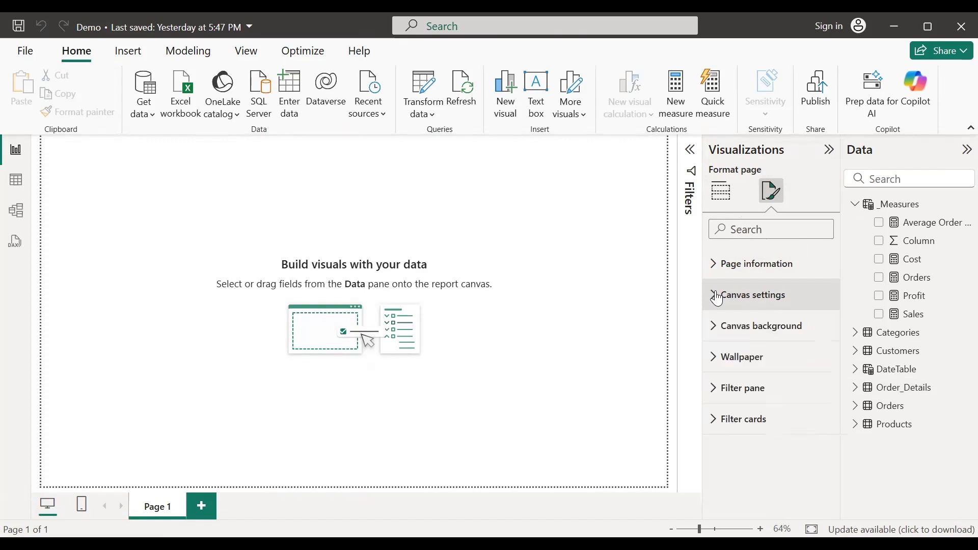
{"action": "left_click", "coordinate": [719, 329]}
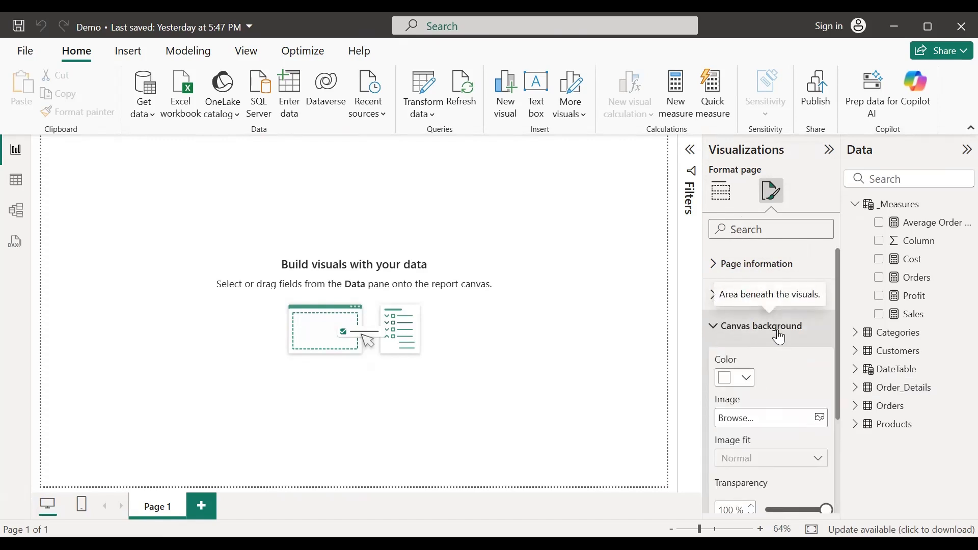
{"action": "left_click", "coordinate": [749, 380]}
{"action": "left_click", "coordinate": [734, 175]}
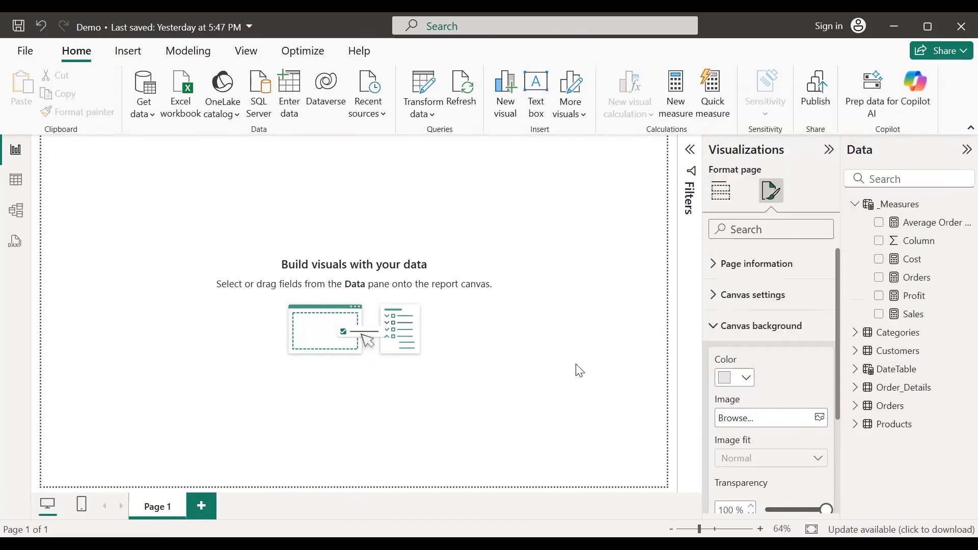
{"action": "scroll", "coordinate": [763, 469], "scroll_direction": "down", "scroll_amount": 3}
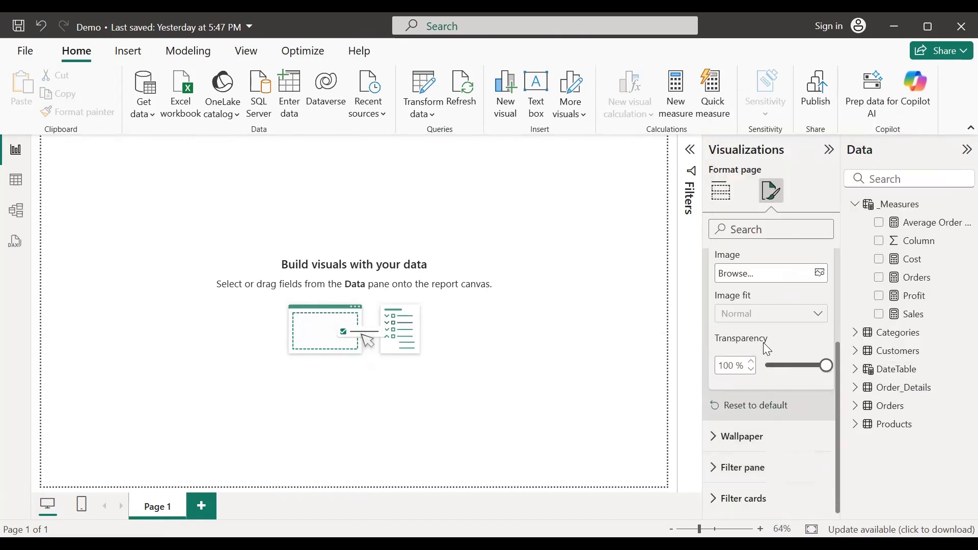
{"action": "scroll", "coordinate": [755, 317], "scroll_direction": "up", "scroll_amount": 3}
{"action": "left_click_drag", "start_coordinate": [742, 441], "coordinate": [728, 441]}
{"action": "type", "text": "0"}
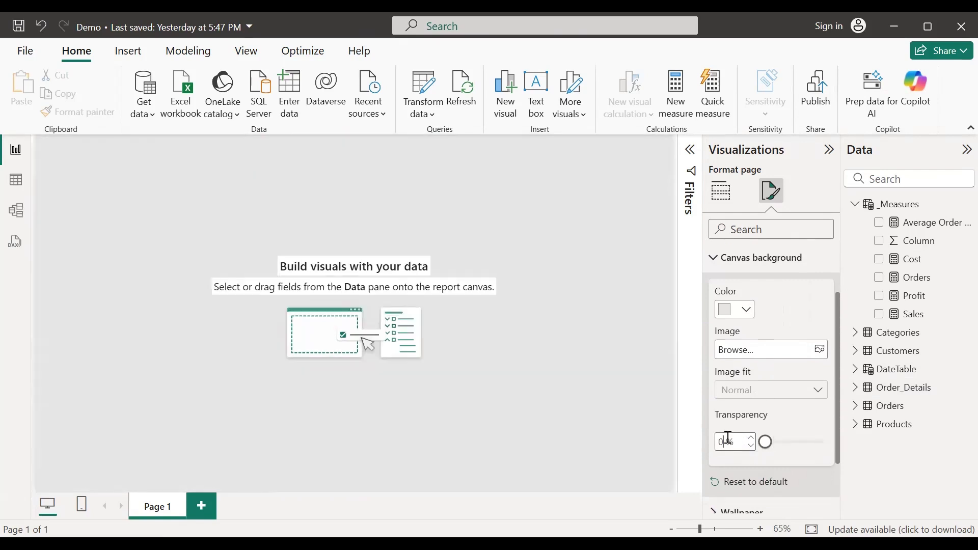
{"action": "double_click", "coordinate": [724, 441]}
{"action": "type", "text": "50"}
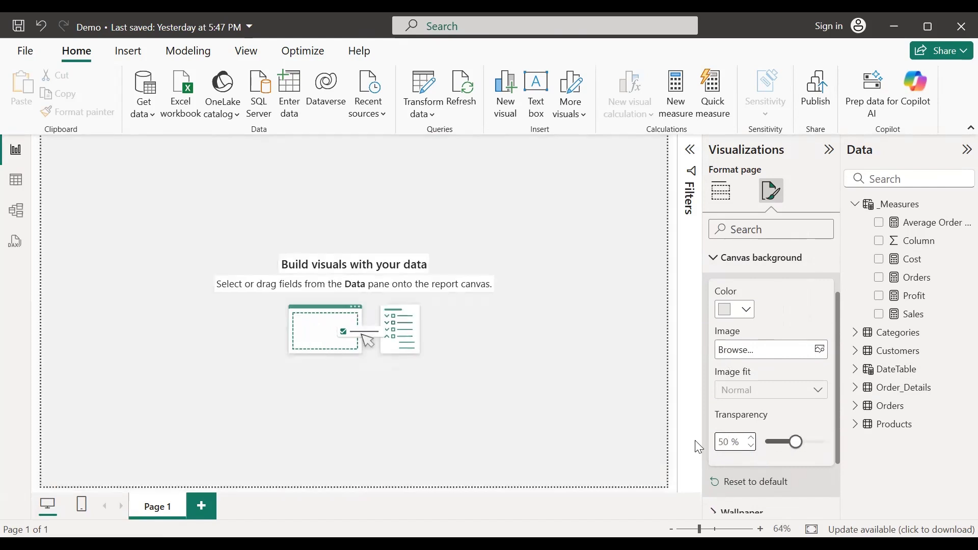
{"action": "left_click", "coordinate": [677, 346]}
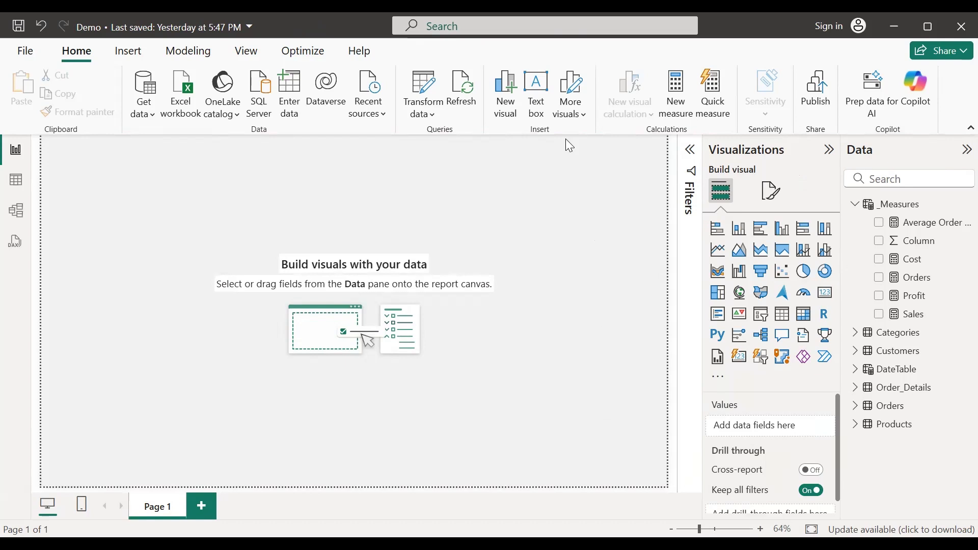
{"action": "left_click", "coordinate": [141, 60]}
Step: Insert a rectangle and stretch it into a thin full-width strip at the page top
{"action": "left_click", "coordinate": [535, 113]}
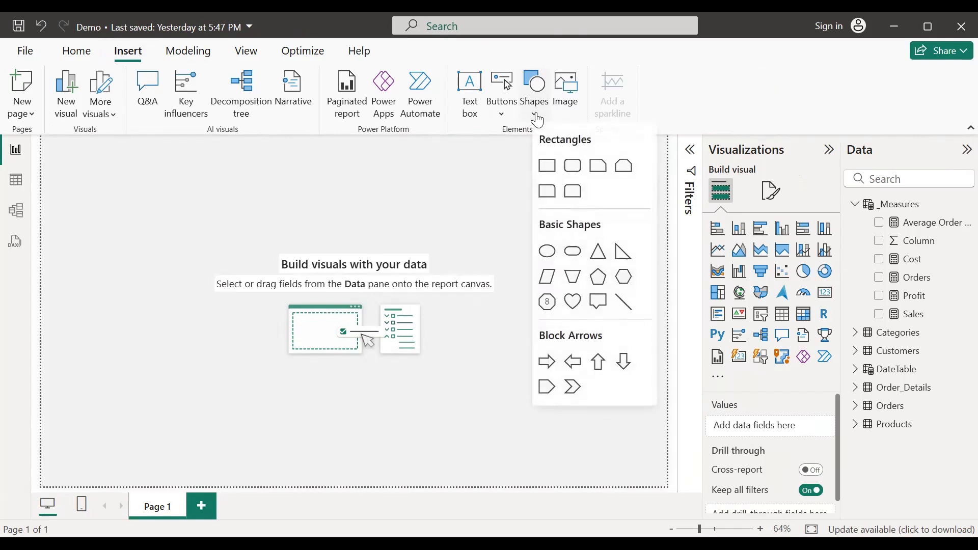
{"action": "left_click", "coordinate": [558, 172]}
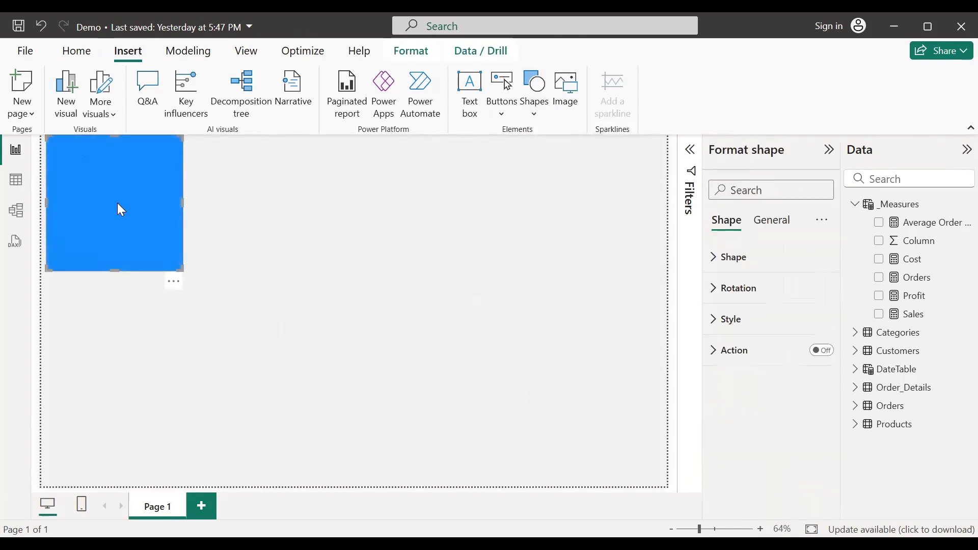
{"action": "left_click_drag", "start_coordinate": [117, 204], "coordinate": [106, 200]}
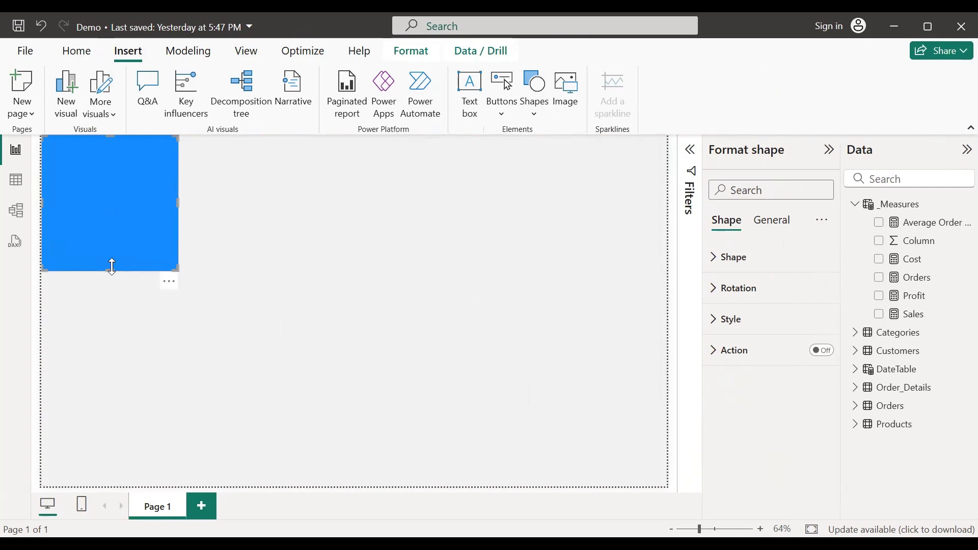
{"action": "left_click_drag", "start_coordinate": [111, 270], "coordinate": [113, 196]}
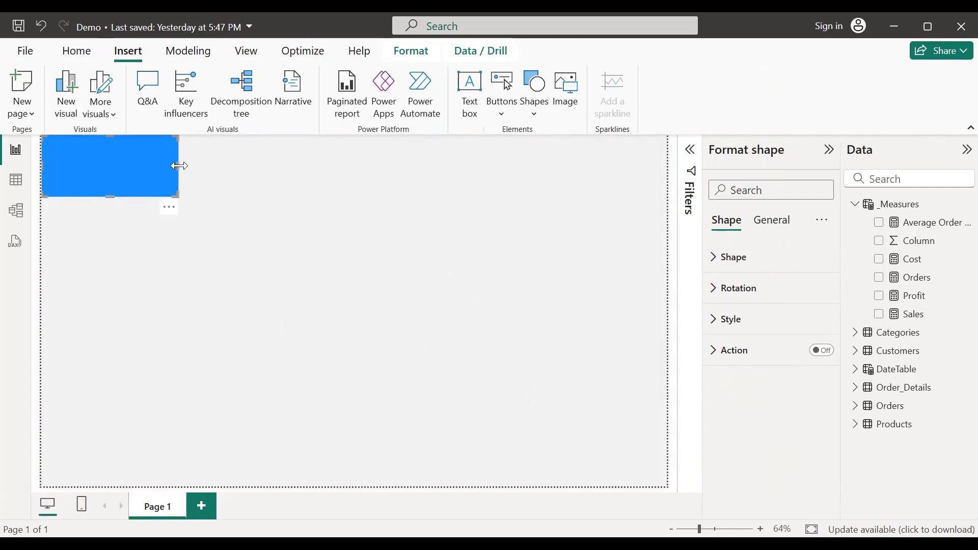
{"action": "left_click_drag", "start_coordinate": [179, 163], "coordinate": [727, 165]}
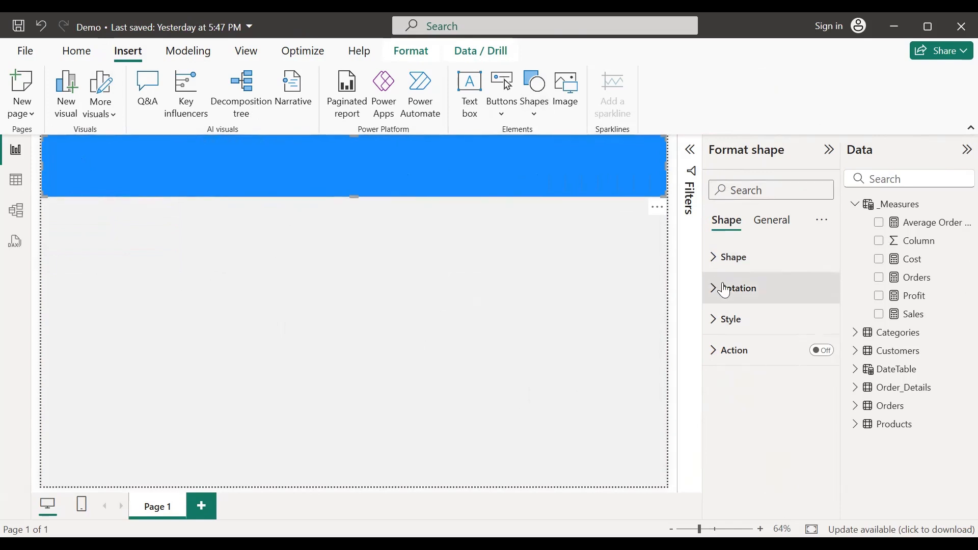
Step: Fill the banner with a dark gold theme colour
{"action": "left_click", "coordinate": [721, 319]}
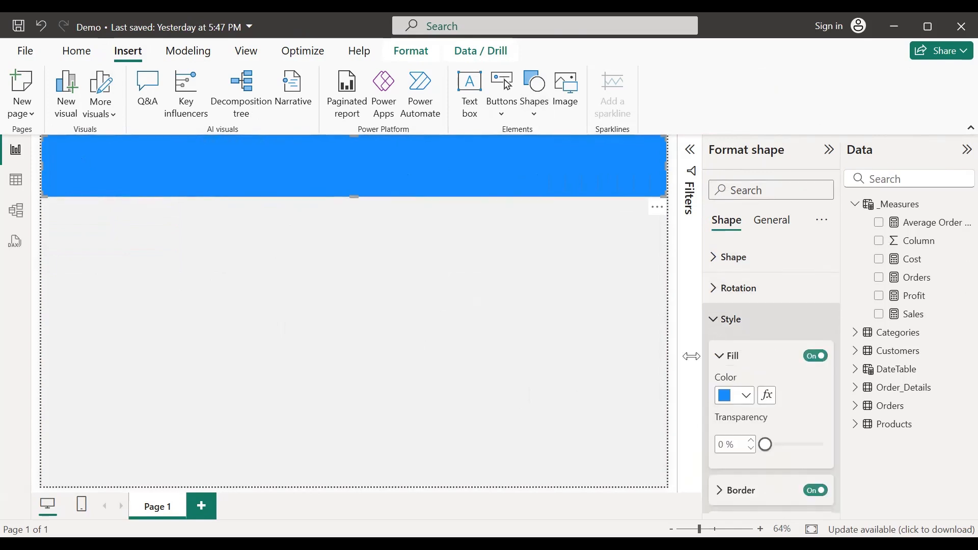
{"action": "left_click", "coordinate": [747, 396]}
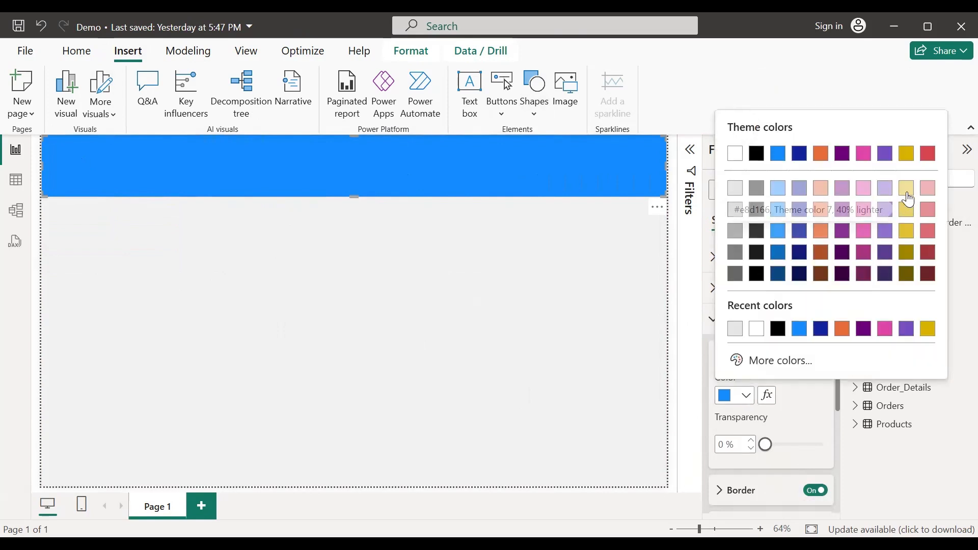
{"action": "left_click", "coordinate": [909, 210]}
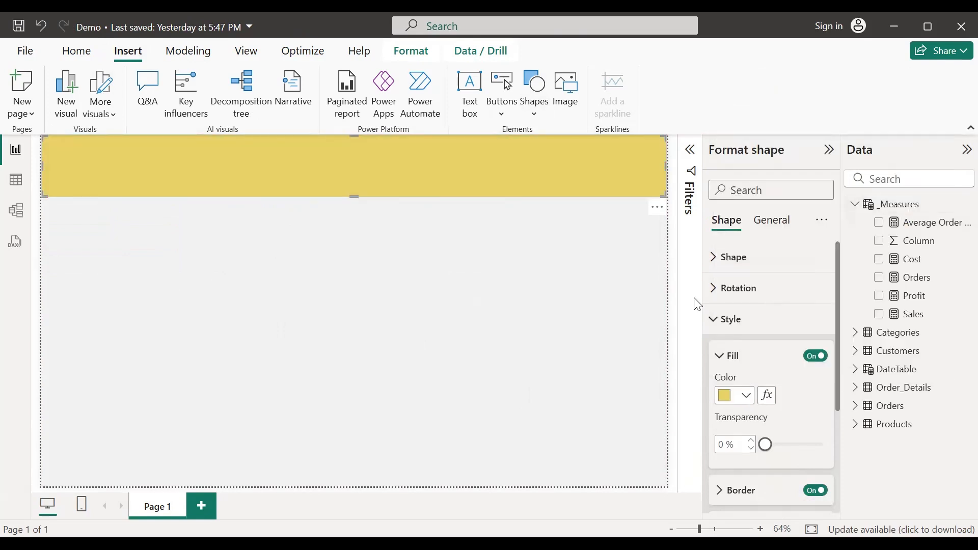
{"action": "left_click", "coordinate": [747, 397]}
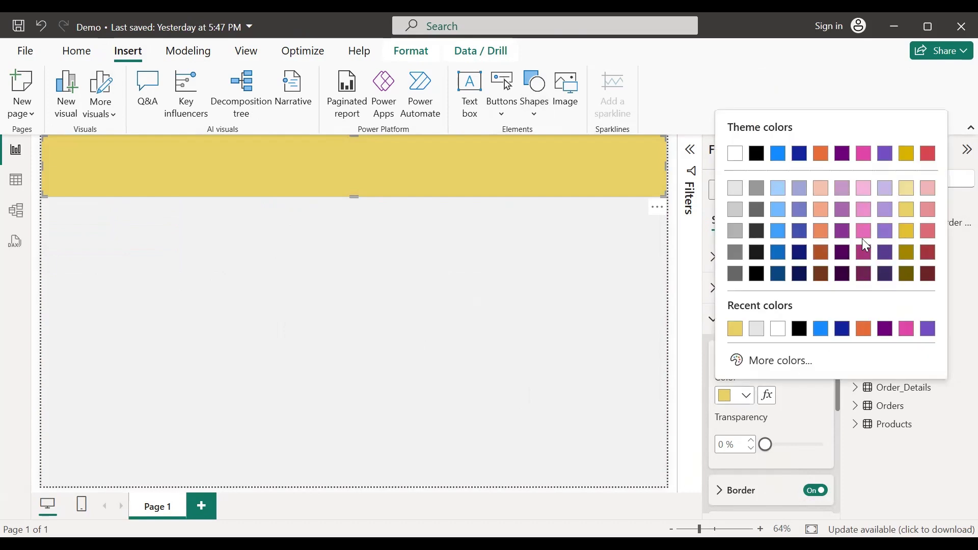
{"action": "left_click", "coordinate": [907, 243]}
{"action": "left_click", "coordinate": [403, 249]}
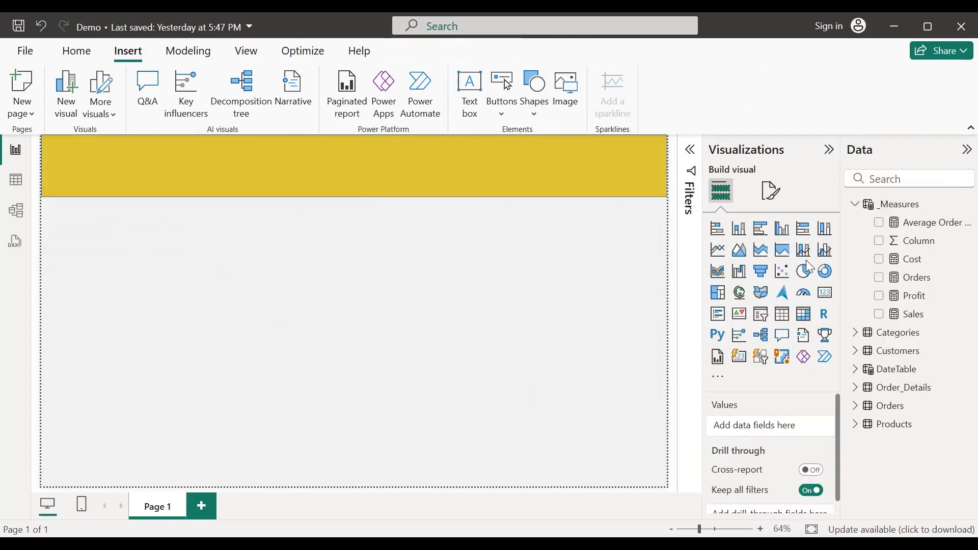
Step: Insert a second rectangle and size it as a left-side box beneath the gold banner
{"action": "left_click", "coordinate": [533, 114]}
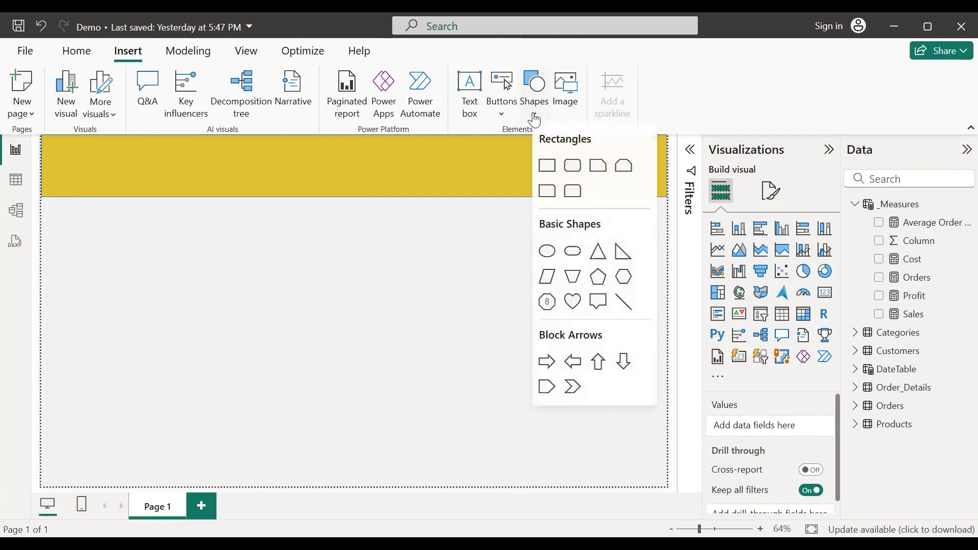
{"action": "left_click", "coordinate": [548, 165]}
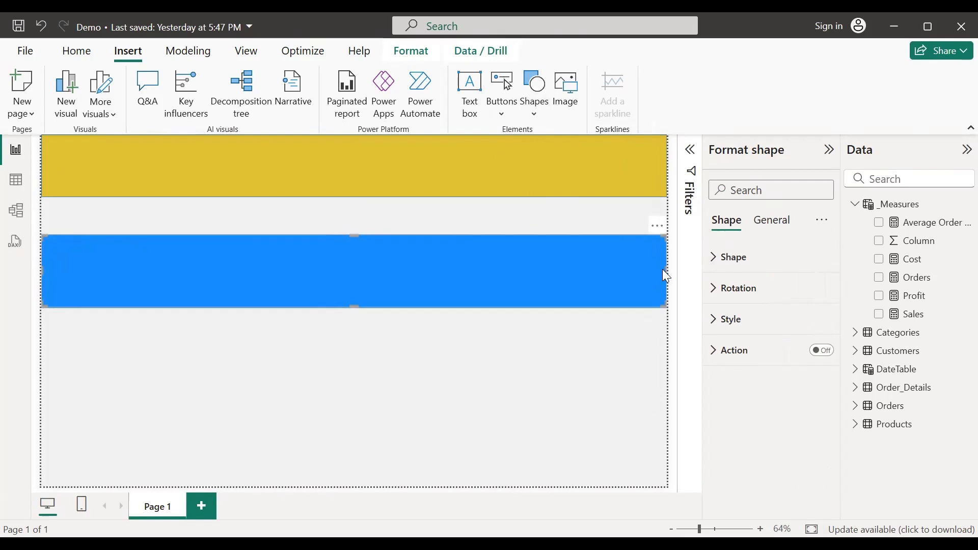
{"action": "left_click_drag", "start_coordinate": [663, 270], "coordinate": [247, 309]}
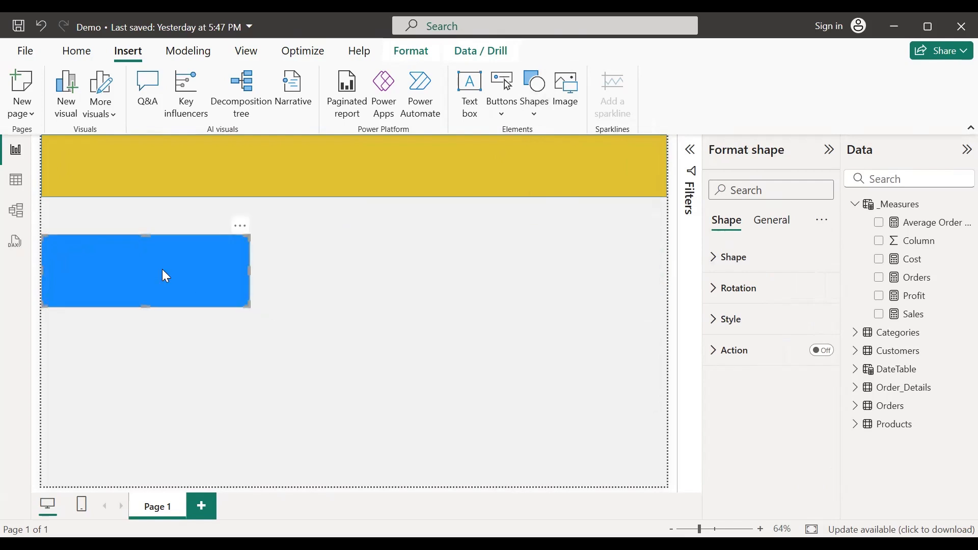
{"action": "left_click_drag", "start_coordinate": [163, 262], "coordinate": [170, 228]}
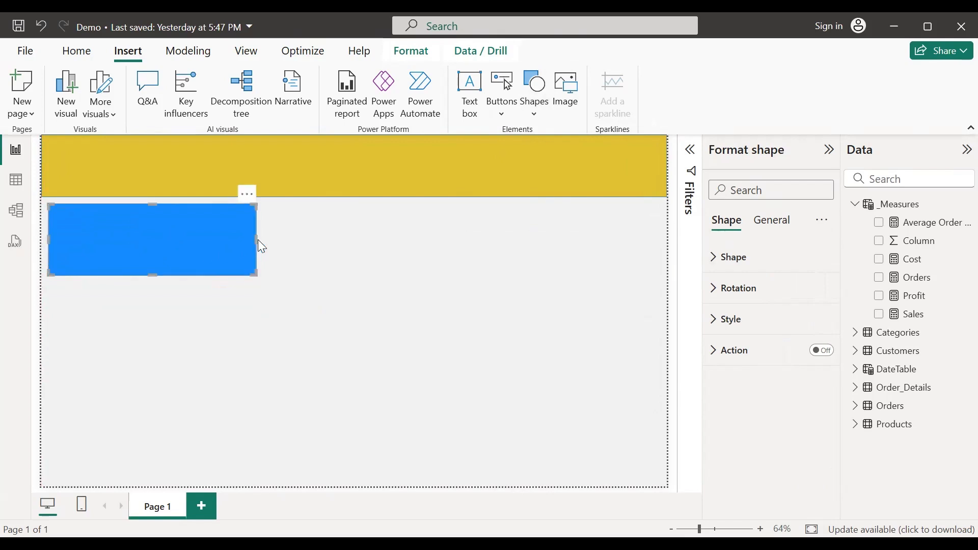
{"action": "left_click_drag", "start_coordinate": [256, 239], "coordinate": [342, 258]}
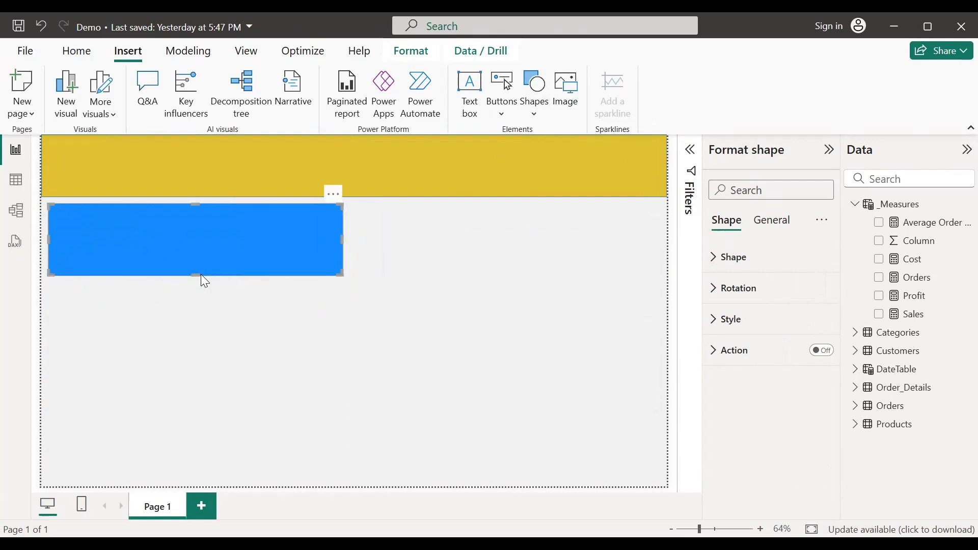
{"action": "left_click_drag", "start_coordinate": [195, 275], "coordinate": [192, 314]}
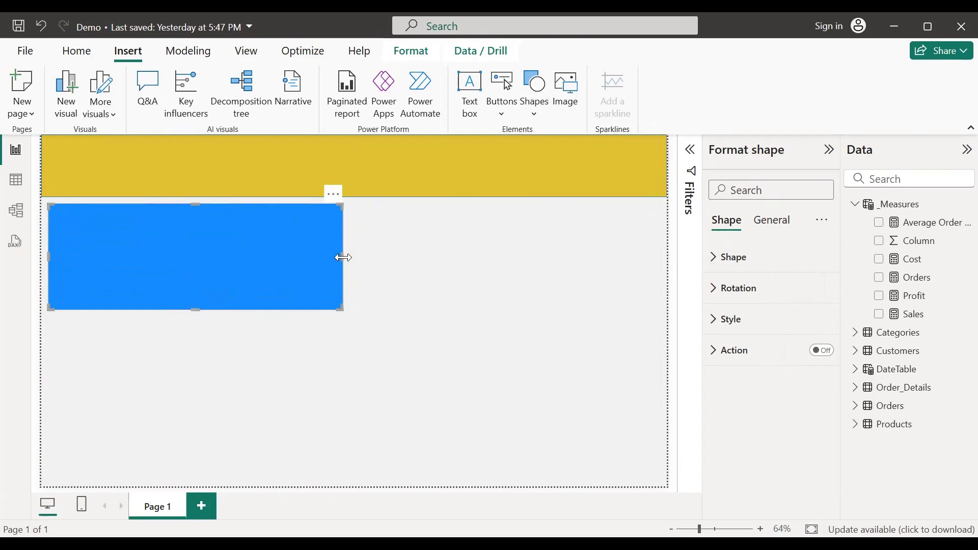
{"action": "left_click_drag", "start_coordinate": [343, 258], "coordinate": [287, 269]}
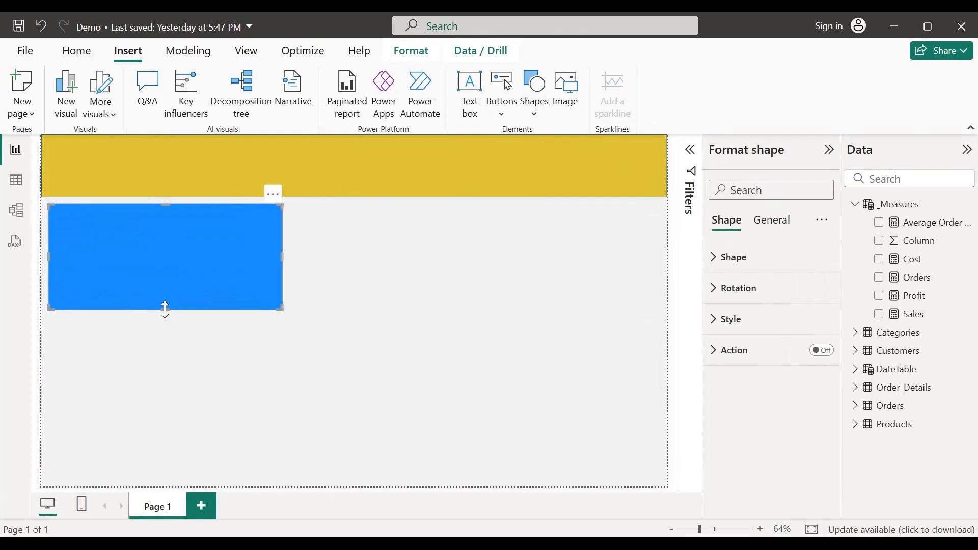
{"action": "left_click_drag", "start_coordinate": [164, 310], "coordinate": [166, 323]}
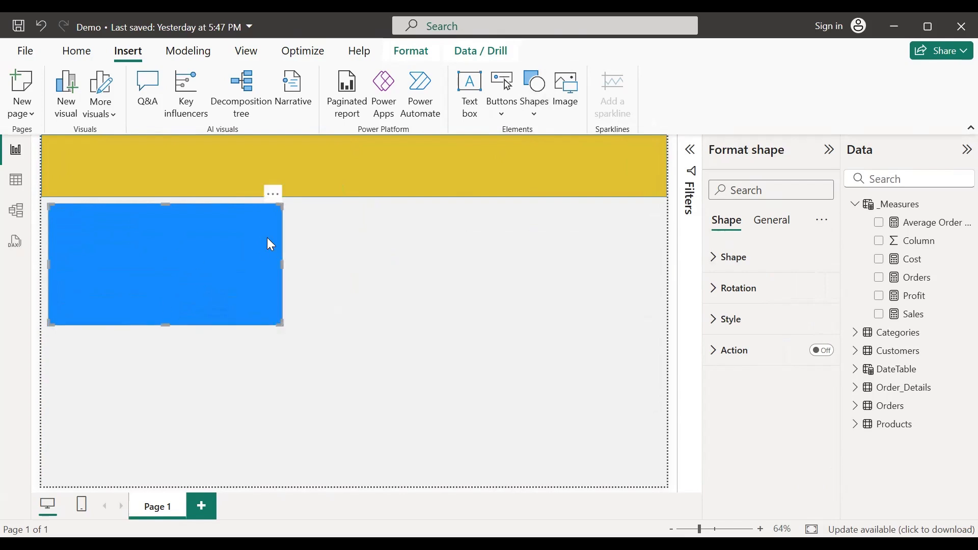
Step: Fill the left panel light yellow with 50% transparency
{"action": "left_click", "coordinate": [756, 321]}
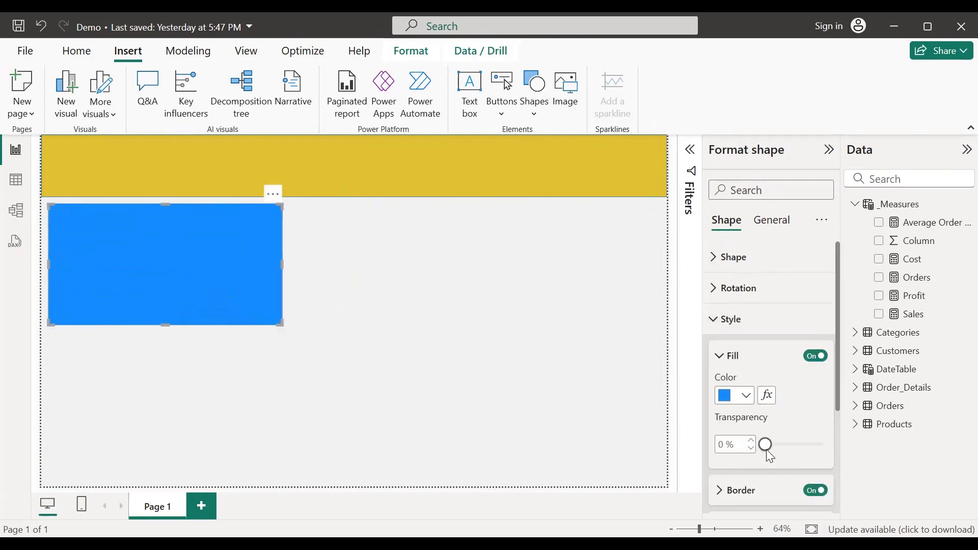
{"action": "left_click", "coordinate": [744, 399]}
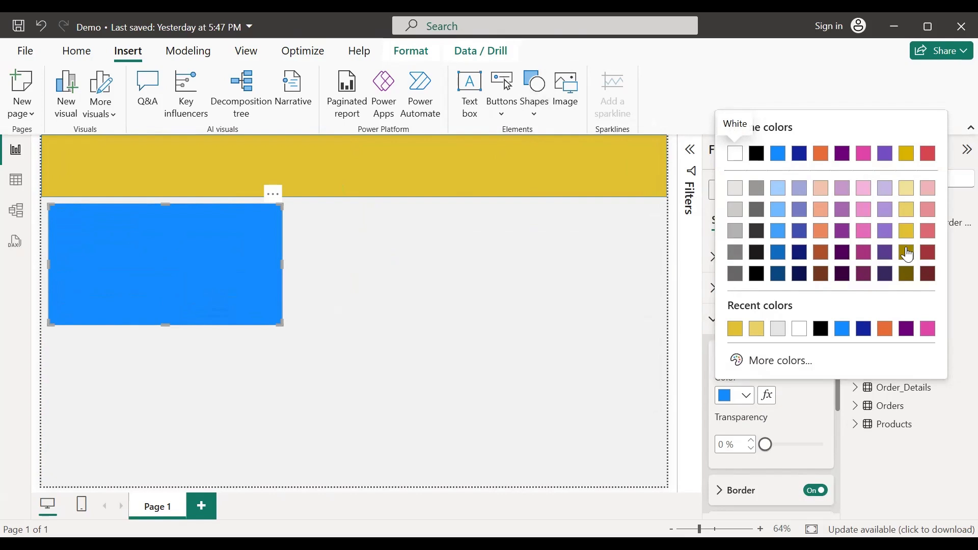
{"action": "left_click", "coordinate": [907, 189]}
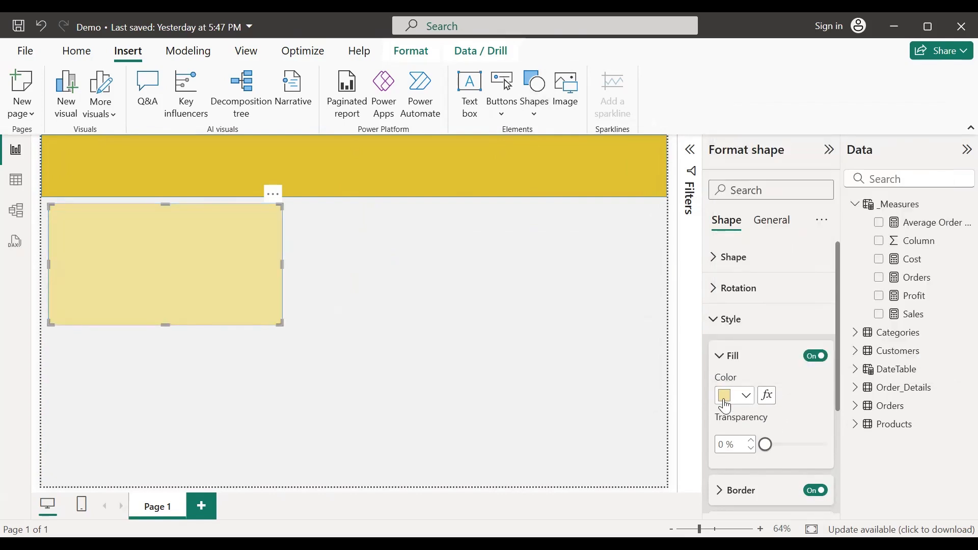
{"action": "double_click", "coordinate": [722, 445]}
{"action": "type", "text": "50"}
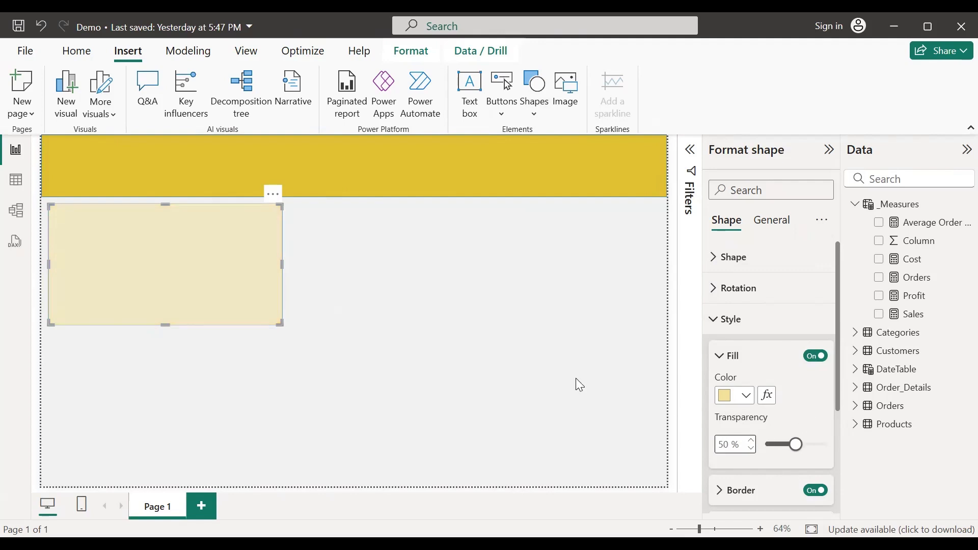
{"action": "left_click", "coordinate": [579, 385]}
{"action": "left_click", "coordinate": [277, 268]}
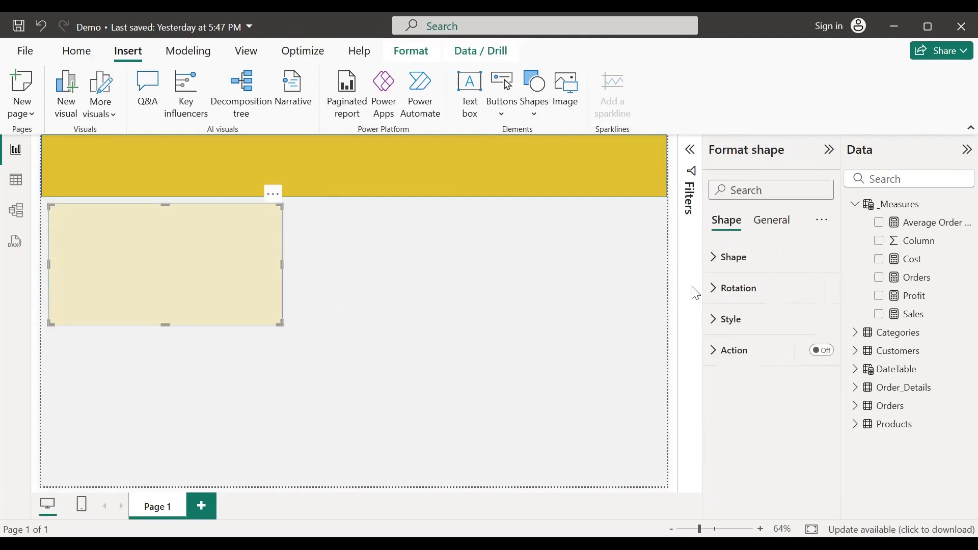
Step: Toggle the panel's border setting and review its colour and width options
{"action": "left_click", "coordinate": [718, 321]}
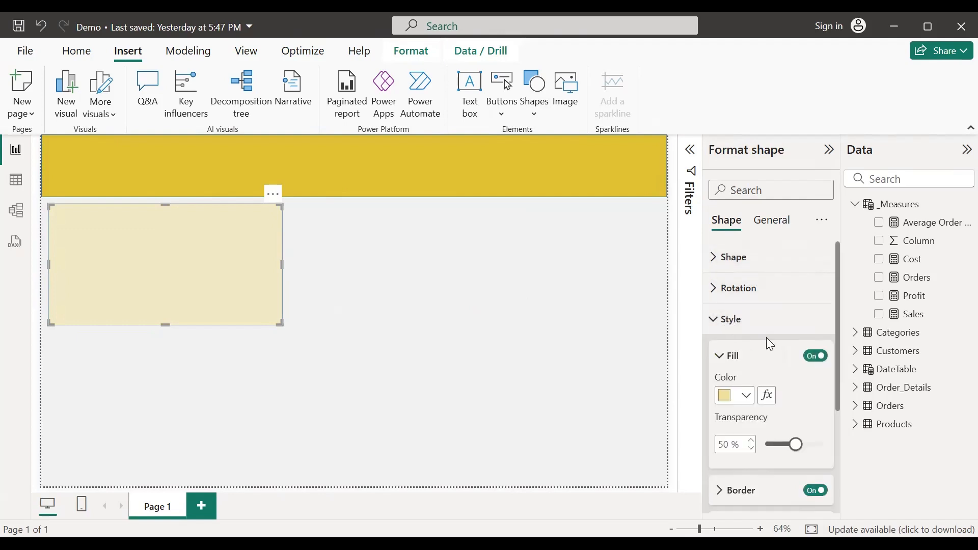
{"action": "scroll", "coordinate": [784, 338], "scroll_direction": "down", "scroll_amount": 3}
{"action": "left_click", "coordinate": [804, 340]}
{"action": "left_click", "coordinate": [811, 339]}
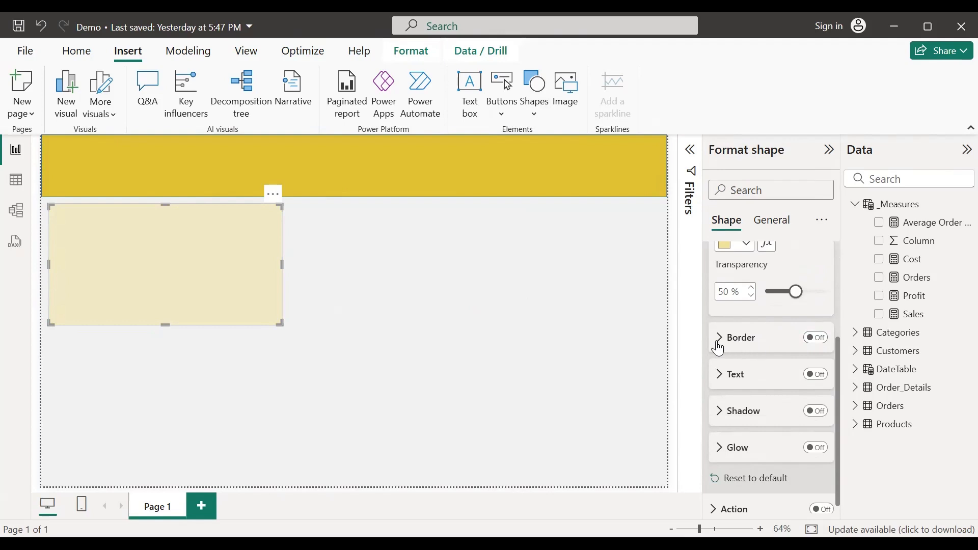
{"action": "scroll", "coordinate": [742, 342], "scroll_direction": "up", "scroll_amount": 3}
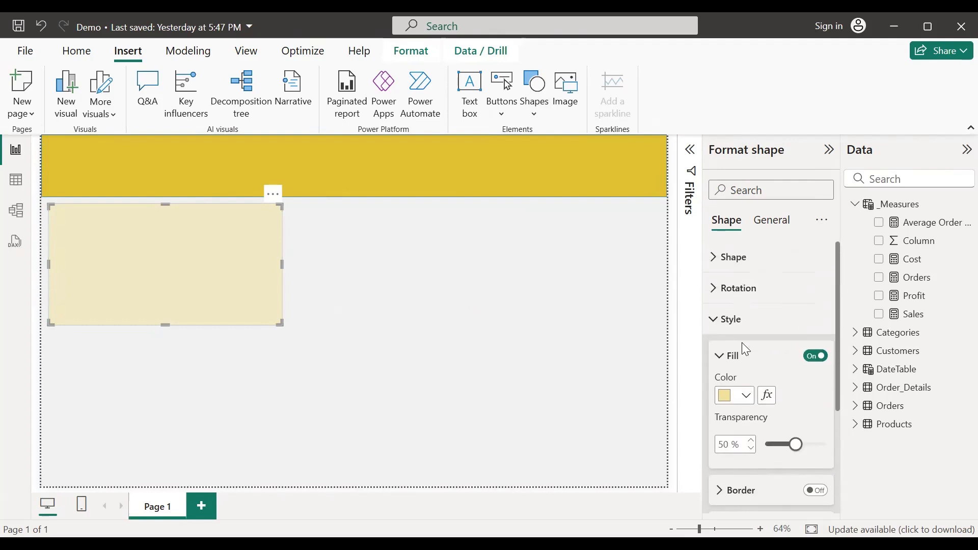
{"action": "left_click", "coordinate": [816, 414]}
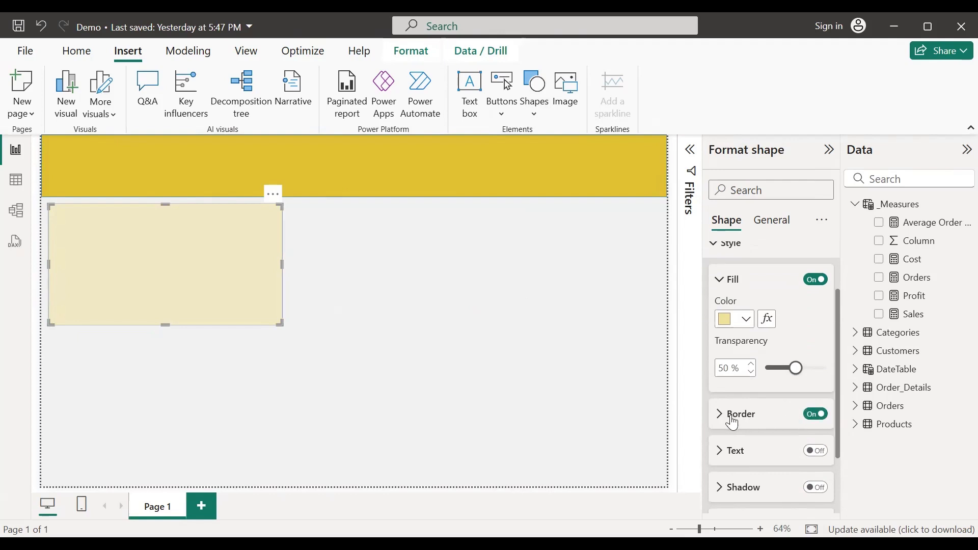
{"action": "left_click", "coordinate": [729, 416]}
{"action": "scroll", "coordinate": [761, 410], "scroll_direction": "down", "scroll_amount": 5}
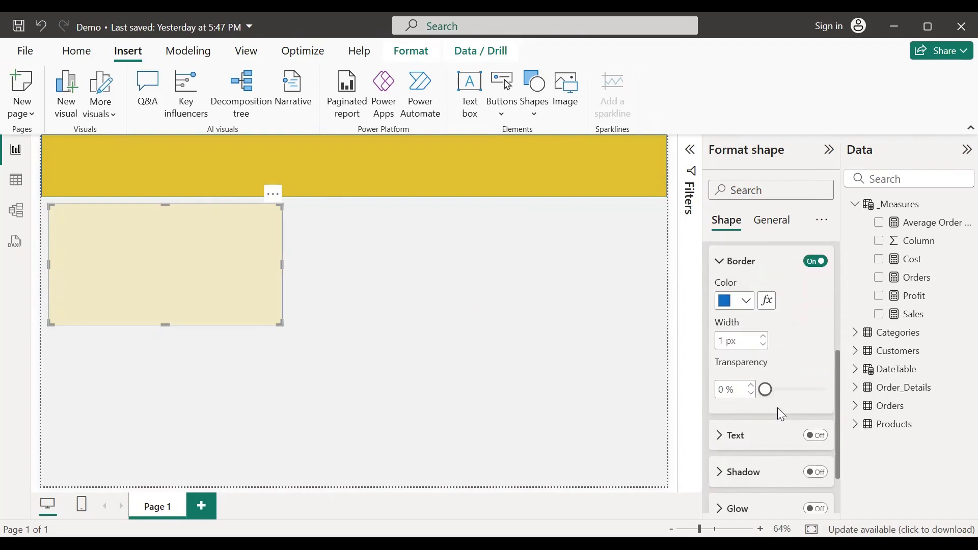
{"action": "scroll", "coordinate": [778, 407], "scroll_direction": "up", "scroll_amount": 3}
{"action": "left_click", "coordinate": [720, 338]}
{"action": "scroll", "coordinate": [775, 373], "scroll_direction": "up", "scroll_amount": 3}
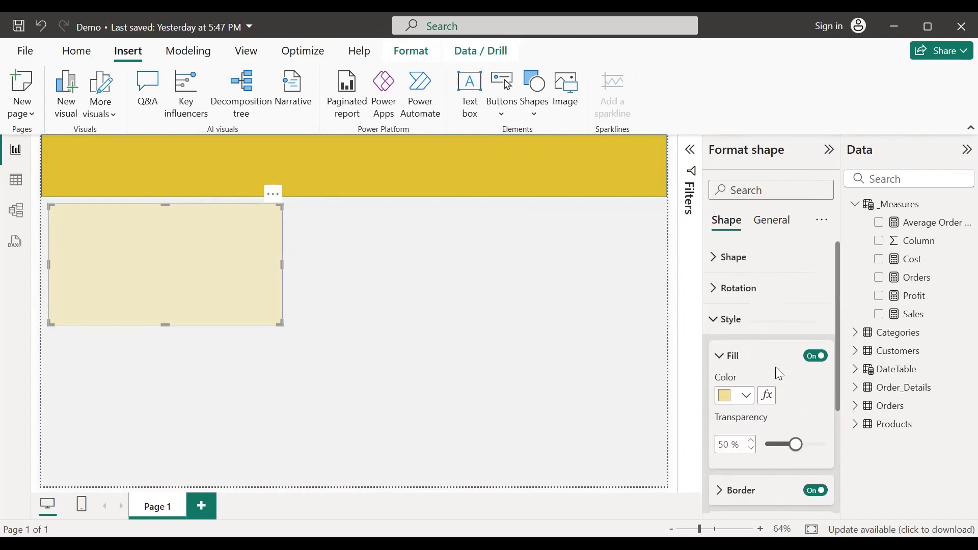
Step: Round the panel's corners to 5 px and check the result on the canvas
{"action": "left_click", "coordinate": [715, 257]}
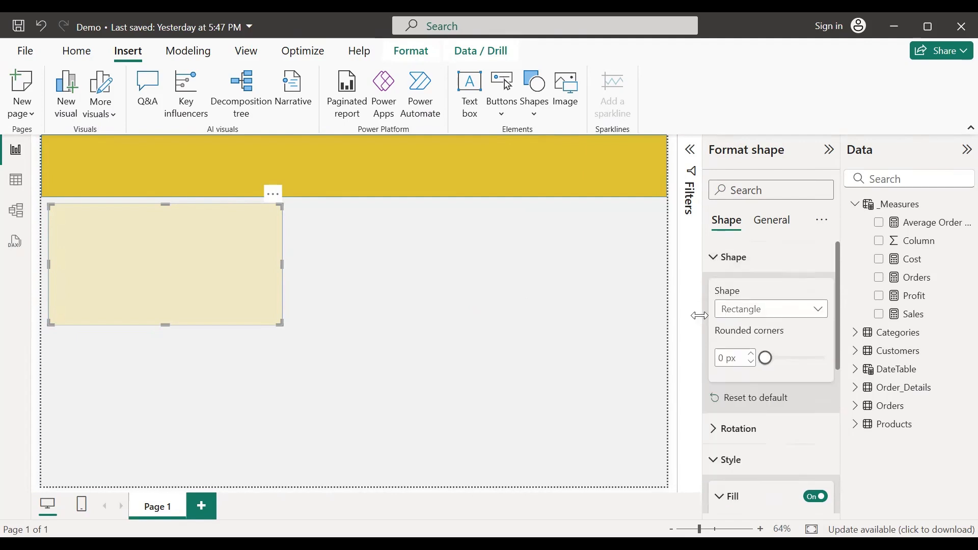
{"action": "left_click", "coordinate": [751, 354]}
{"action": "left_click", "coordinate": [751, 353]}
{"action": "left_click", "coordinate": [750, 353]}
{"action": "left_click", "coordinate": [751, 356]}
{"action": "left_click", "coordinate": [751, 355]}
{"action": "left_click", "coordinate": [522, 341]}
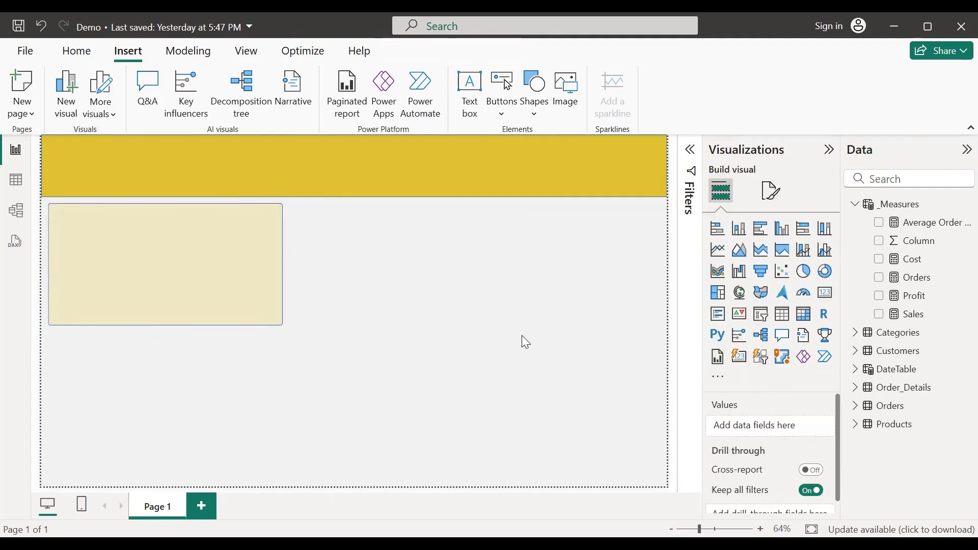
{"action": "left_click", "coordinate": [281, 308]}
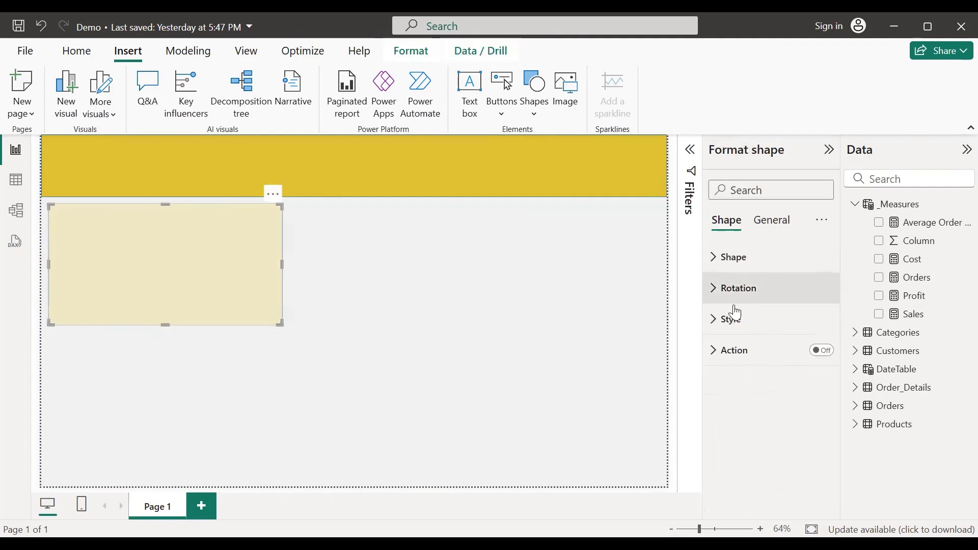
{"action": "left_click", "coordinate": [711, 321]}
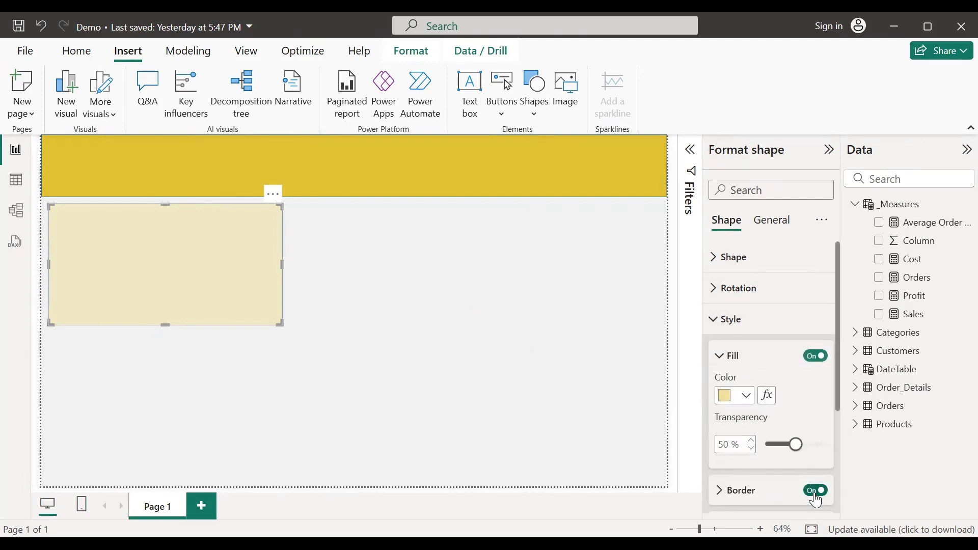
{"action": "left_click", "coordinate": [371, 292]}
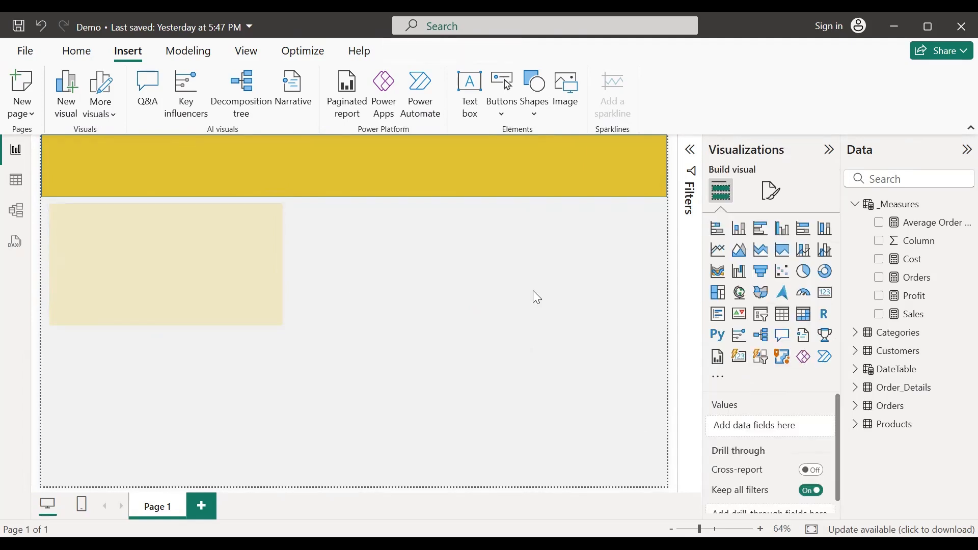
{"action": "left_click", "coordinate": [260, 309]}
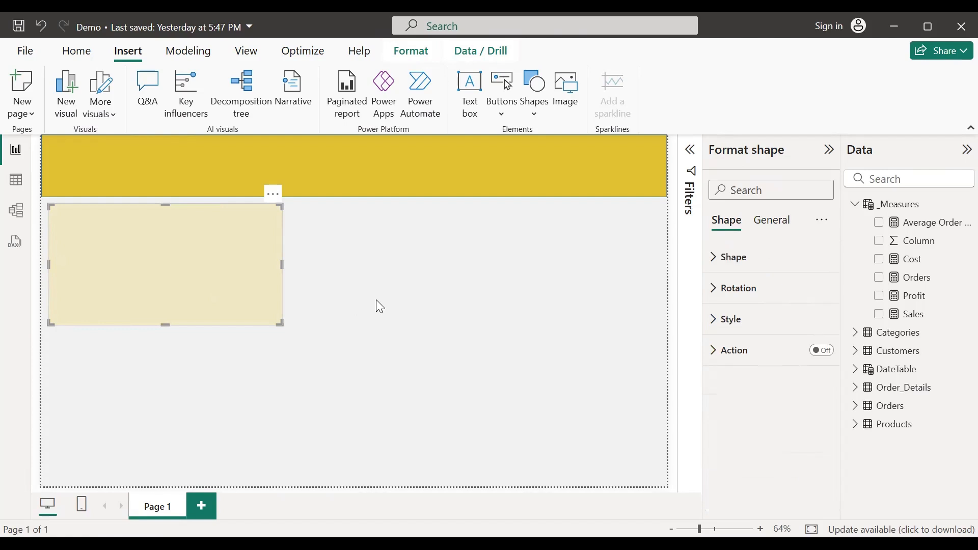
Step: Duplicate the pale yellow panel, place the copy beneath it, and stretch it to the page bottom
{"action": "key", "text": "ctrl+c"}
{"action": "key", "text": "ctrl+v"}
{"action": "left_click_drag", "start_coordinate": [216, 269], "coordinate": [212, 388]}
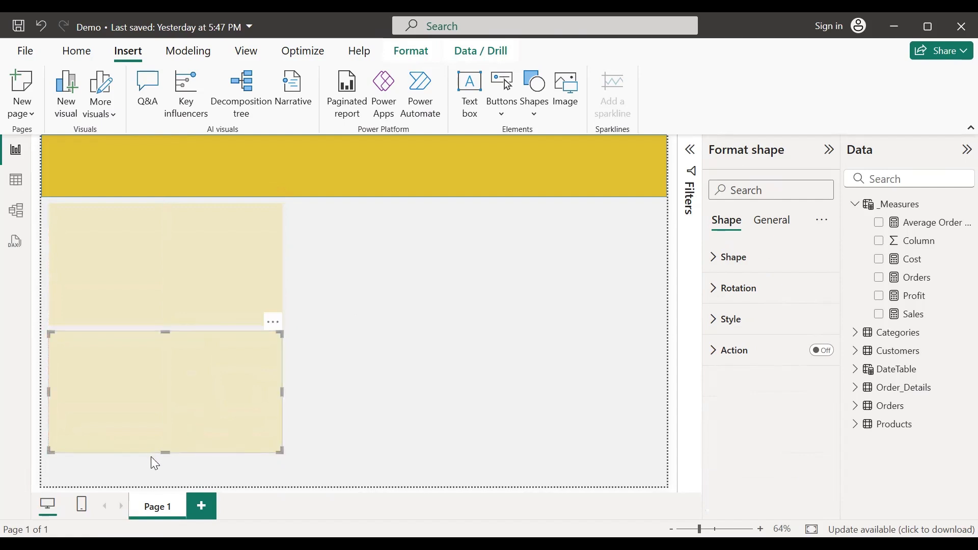
{"action": "left_click_drag", "start_coordinate": [163, 451], "coordinate": [164, 481]}
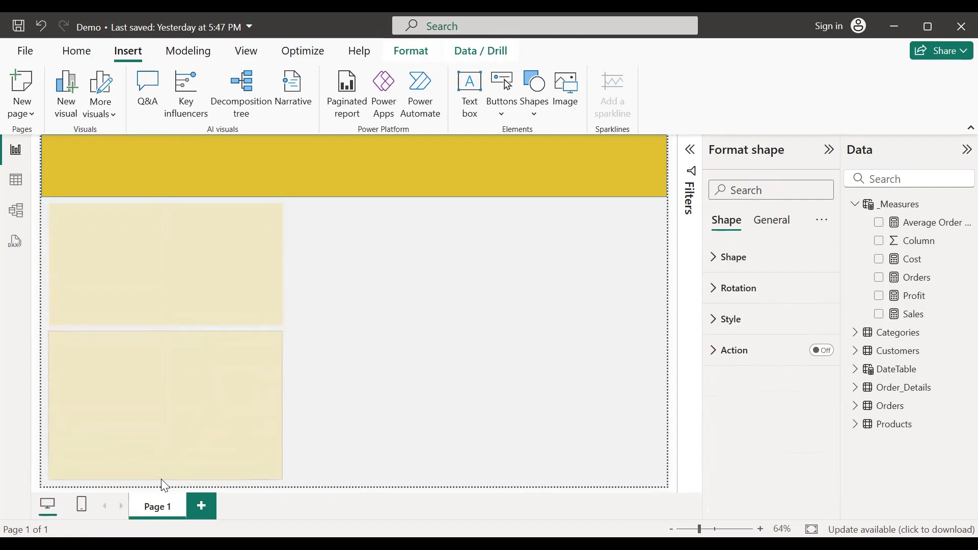
{"action": "left_click", "coordinate": [163, 486]}
Step: Fill the lower panel grey, switching from light grey to a darker grey swatch
{"action": "left_click", "coordinate": [192, 385]}
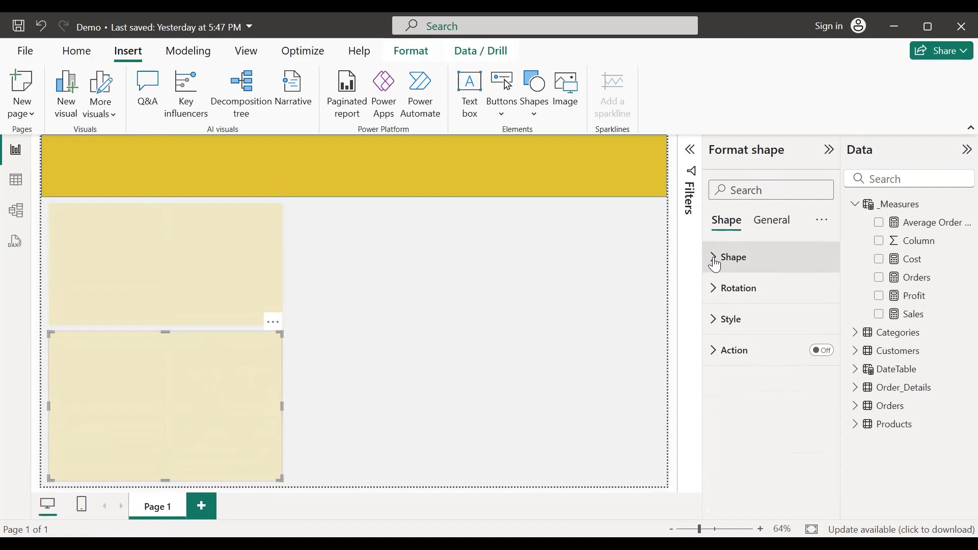
{"action": "left_click", "coordinate": [714, 321]}
{"action": "left_click", "coordinate": [746, 399]}
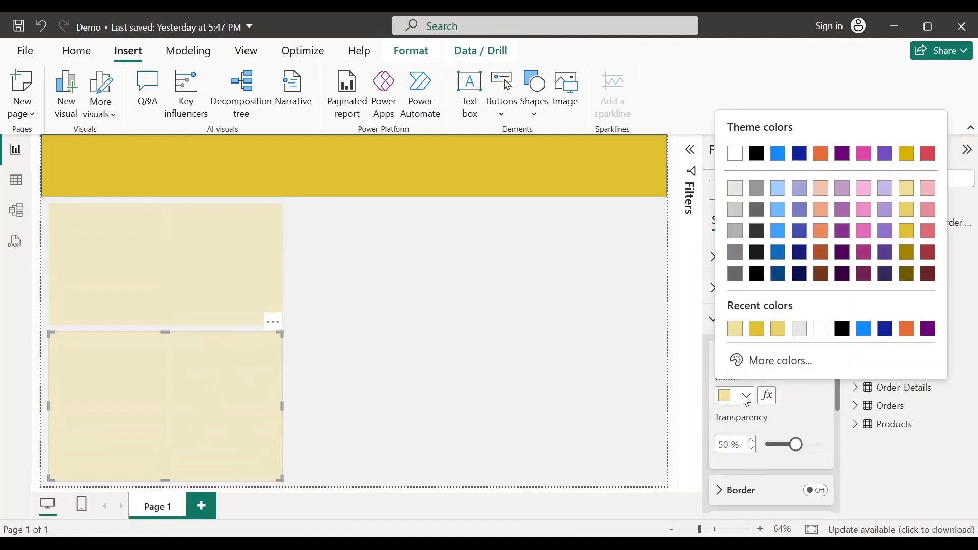
{"action": "left_click", "coordinate": [735, 188]}
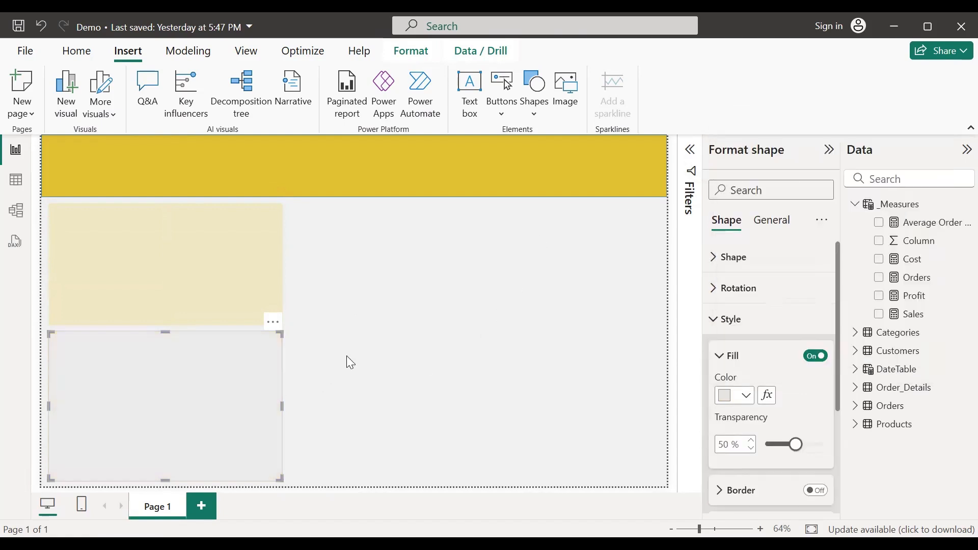
{"action": "left_click", "coordinate": [746, 396]}
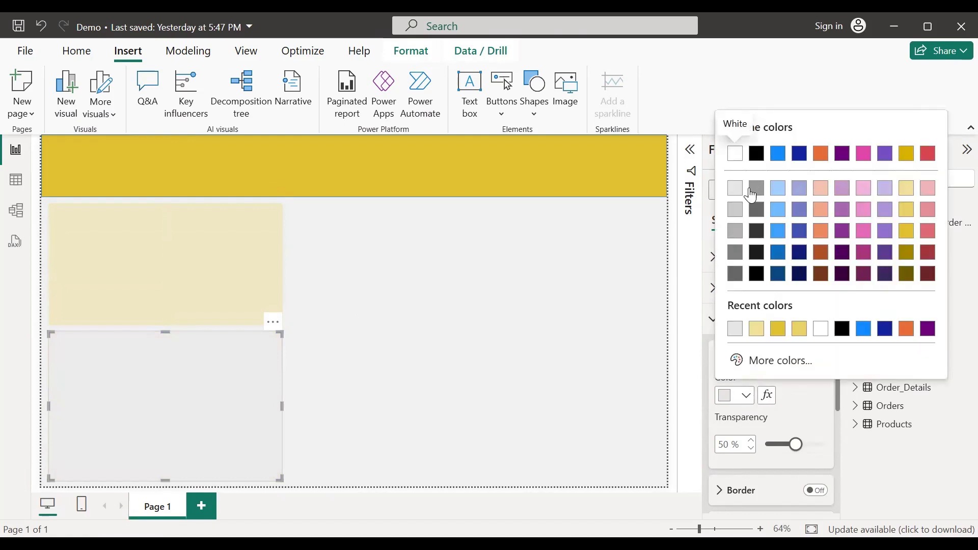
{"action": "left_click", "coordinate": [737, 233]}
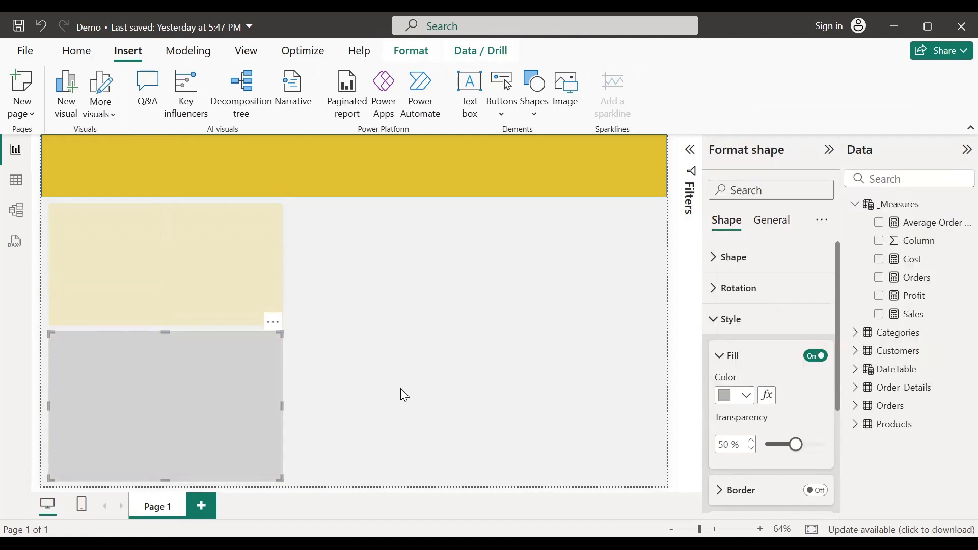
{"action": "left_click", "coordinate": [545, 411]}
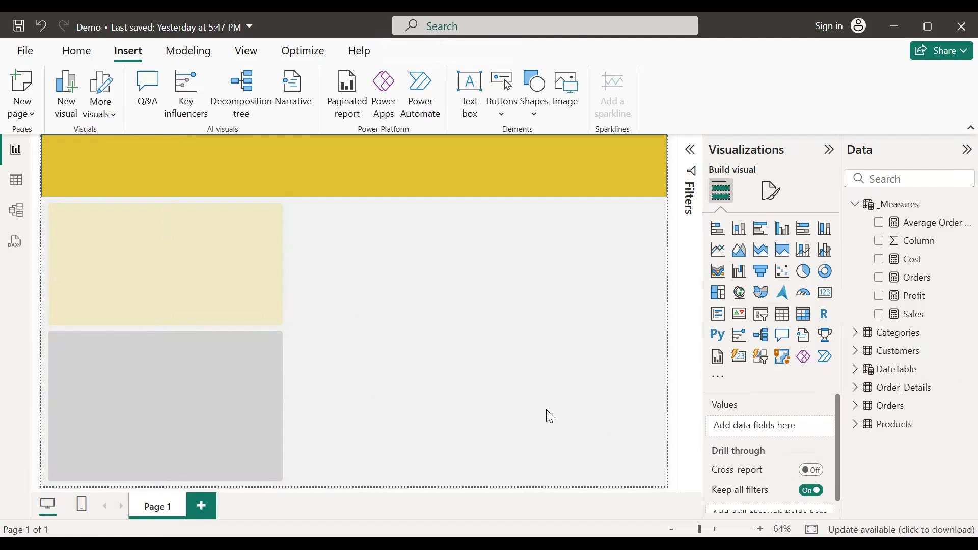
{"action": "left_click", "coordinate": [277, 340]}
Step: Duplicate the grey panel into a narrower middle panel beside the yellow one, reaching the page bottom
{"action": "key", "text": "ctrl+c"}
{"action": "key", "text": "ctrl+v"}
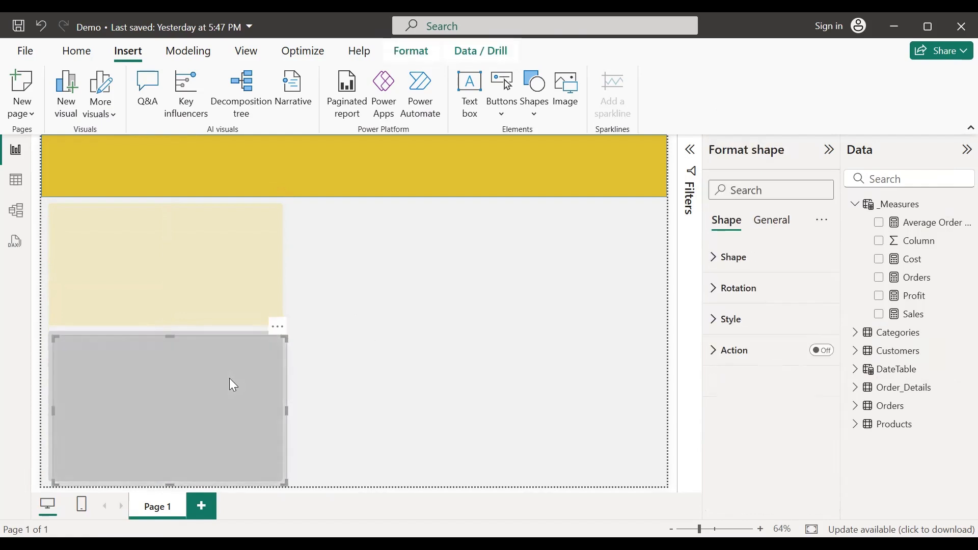
{"action": "left_click_drag", "start_coordinate": [229, 378], "coordinate": [472, 252]}
{"action": "left_click_drag", "start_coordinate": [522, 277], "coordinate": [476, 281]}
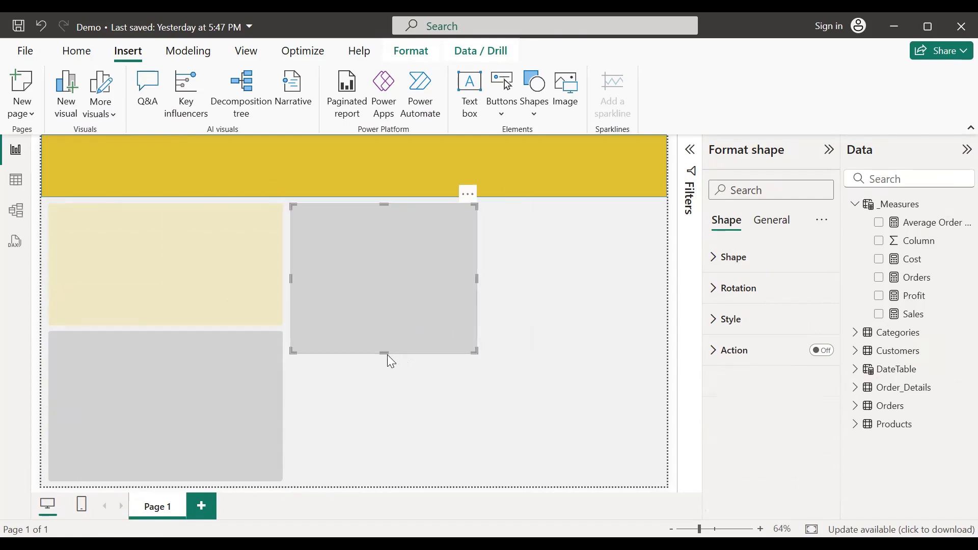
{"action": "left_click_drag", "start_coordinate": [382, 352], "coordinate": [369, 477]}
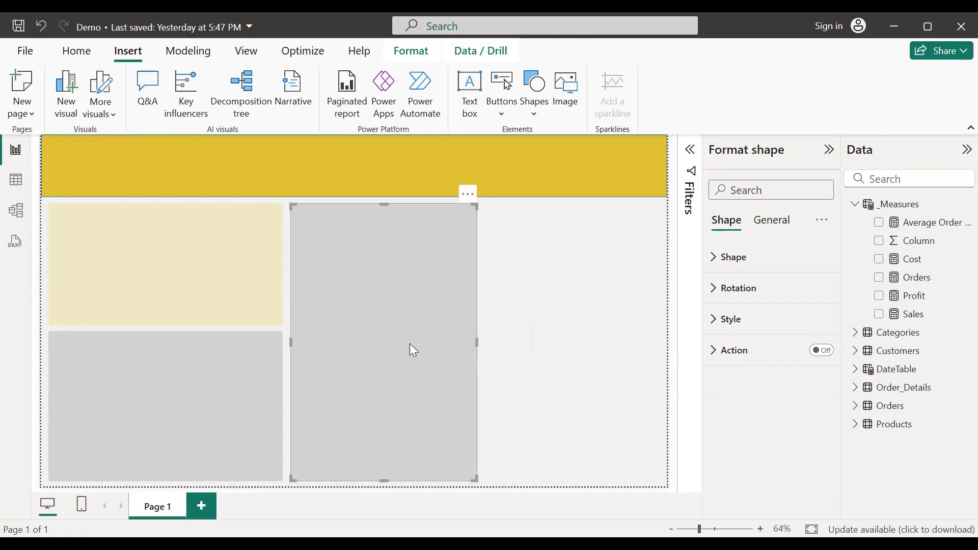
Step: Add a second grey copy to its right, removing overlap and leaving a small gap
{"action": "key", "text": "ctrl+v"}
{"action": "left_click_drag", "start_coordinate": [403, 297], "coordinate": [580, 293]}
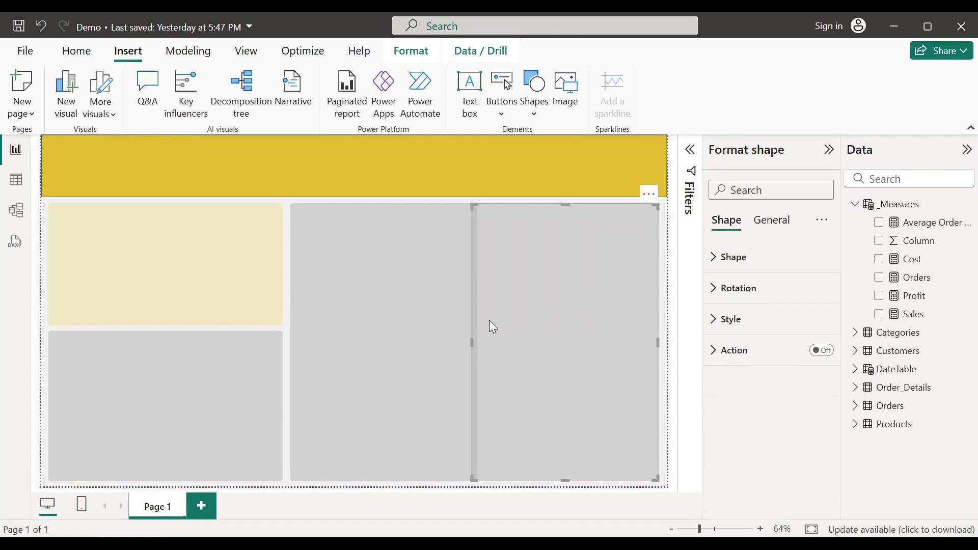
{"action": "mouse_move", "coordinate": [472, 343]}
{"action": "left_mouse_down"}
{"action": "mouse_move", "coordinate": [484, 344]}
{"action": "mouse_move", "coordinate": [473, 342]}
{"action": "left_mouse_up"}
{"action": "left_click", "coordinate": [457, 329]}
{"action": "left_click", "coordinate": [471, 342]}
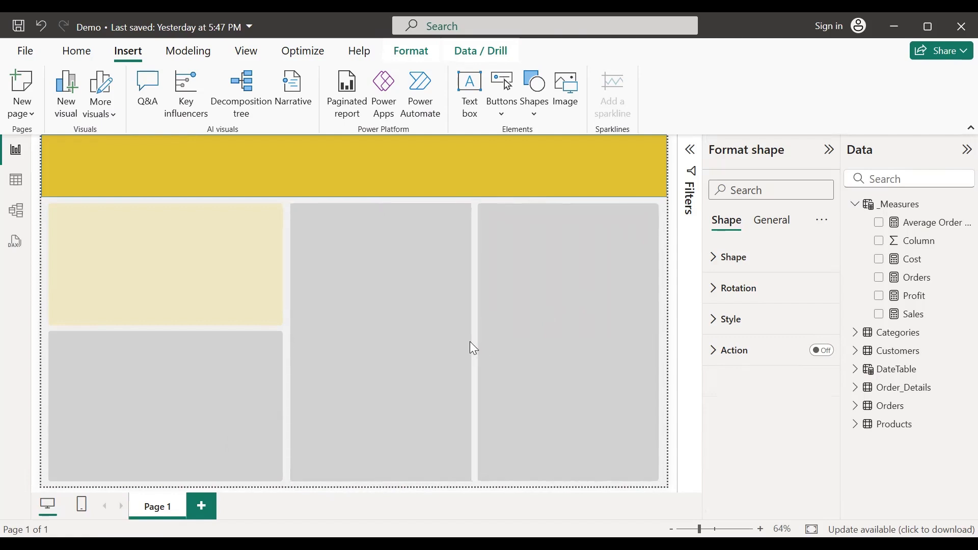
{"action": "left_click", "coordinate": [668, 306]}
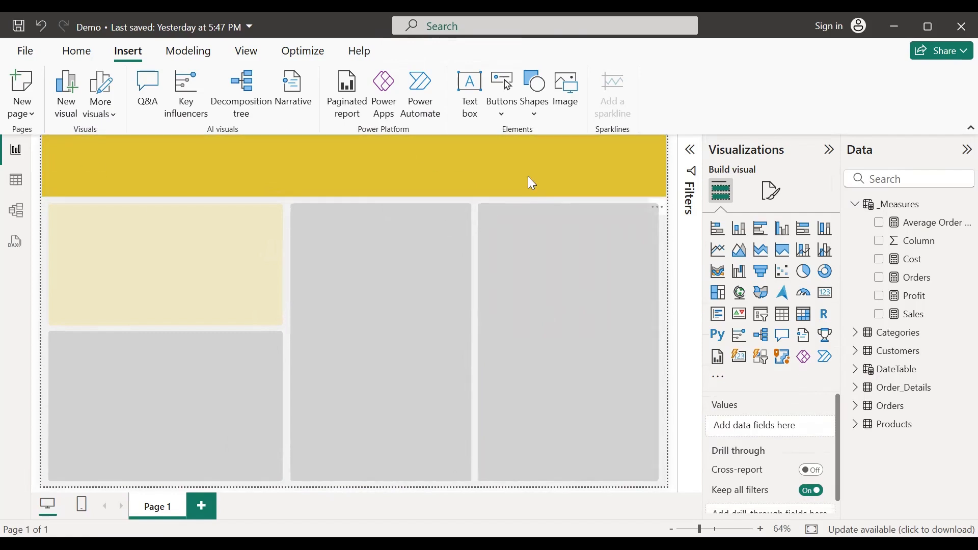
Step: Insert a text box reading 'Sales Dashboard' formatted bold at 24 point
{"action": "left_click", "coordinate": [467, 110]}
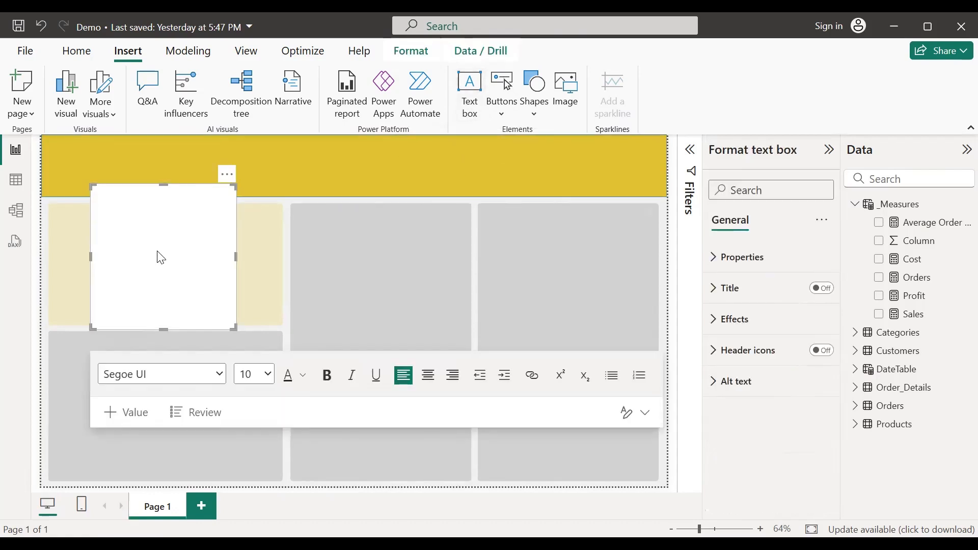
{"action": "type", "text": "Sales Dashboard"}
{"action": "triple_click", "coordinate": [139, 191]}
{"action": "left_click", "coordinate": [264, 377]}
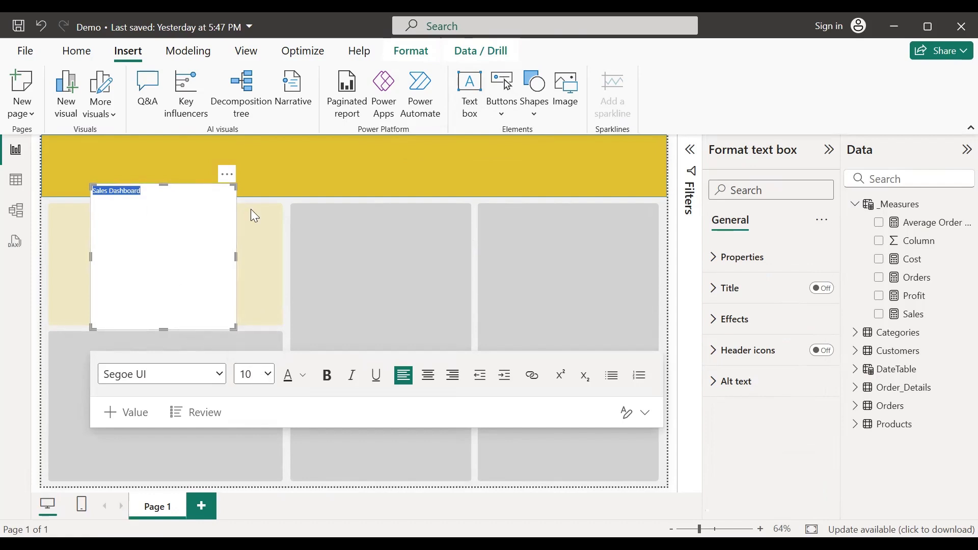
{"action": "left_click", "coordinate": [251, 209]}
{"action": "left_click", "coordinate": [328, 377]}
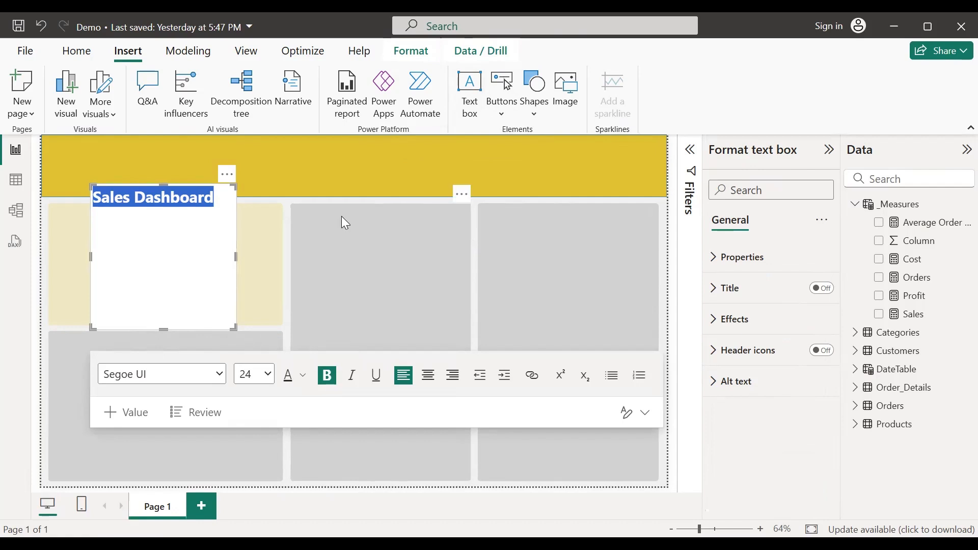
Step: Shrink the title box to fit and move it into the header's top-left corner
{"action": "left_click", "coordinate": [278, 163]}
{"action": "left_click", "coordinate": [174, 256]}
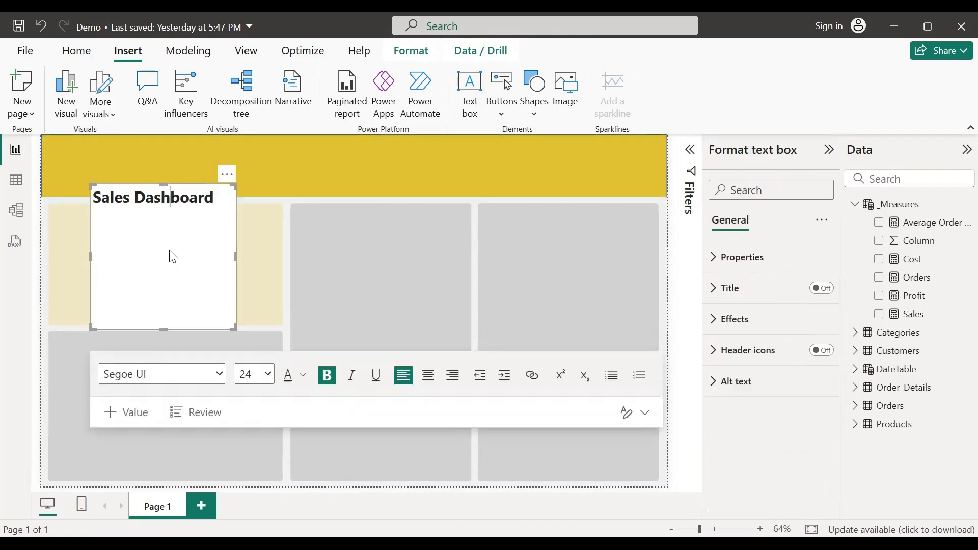
{"action": "left_click_drag", "start_coordinate": [165, 328], "coordinate": [172, 219]}
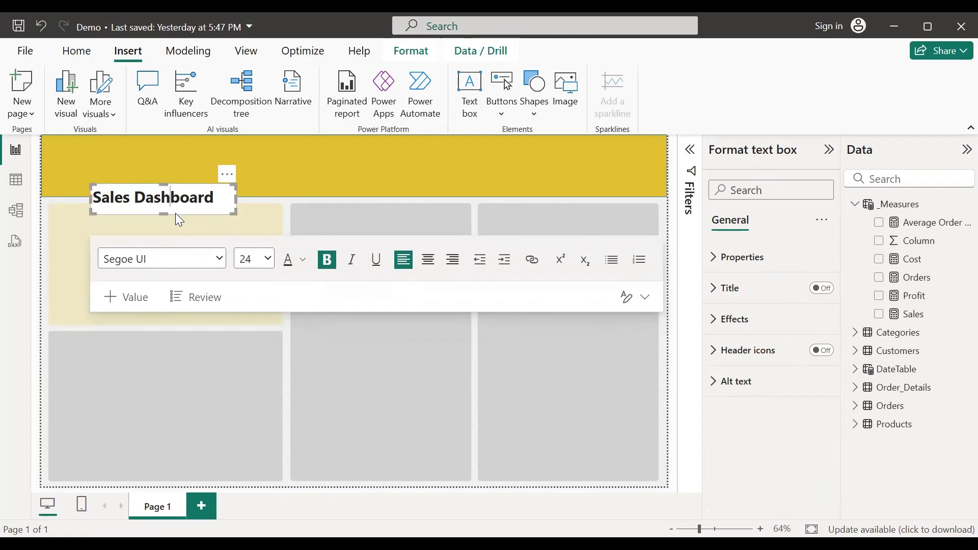
{"action": "left_click_drag", "start_coordinate": [231, 181], "coordinate": [190, 146]}
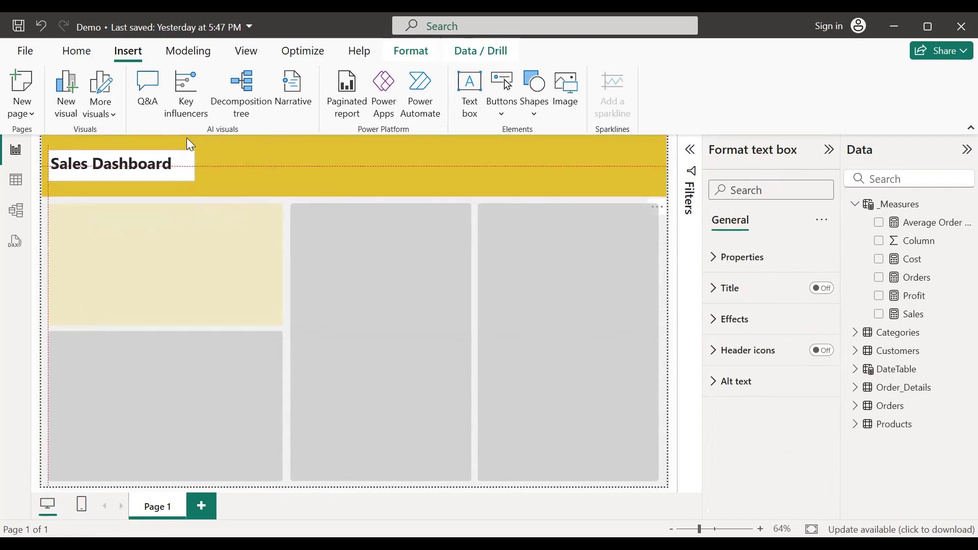
{"action": "left_click", "coordinate": [263, 163]}
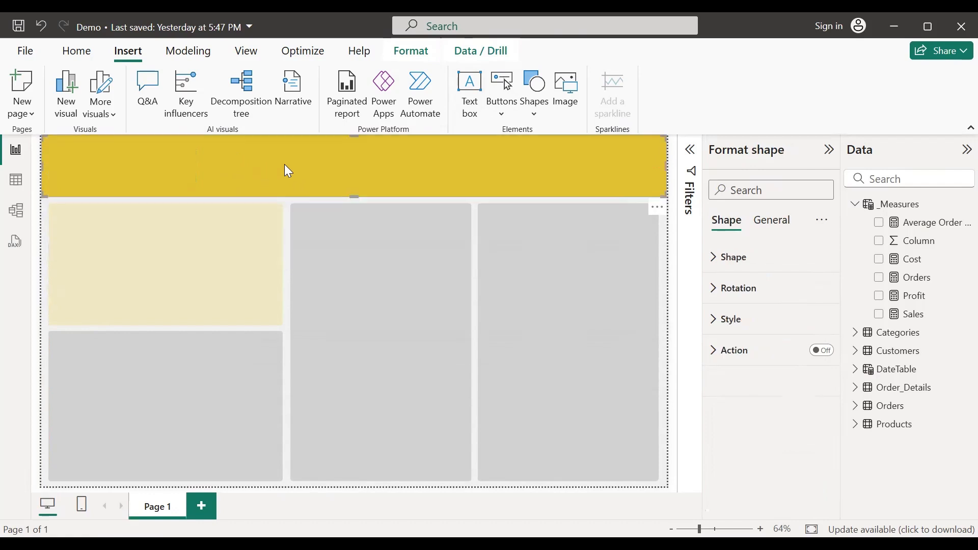
{"action": "left_click", "coordinate": [44, 214]}
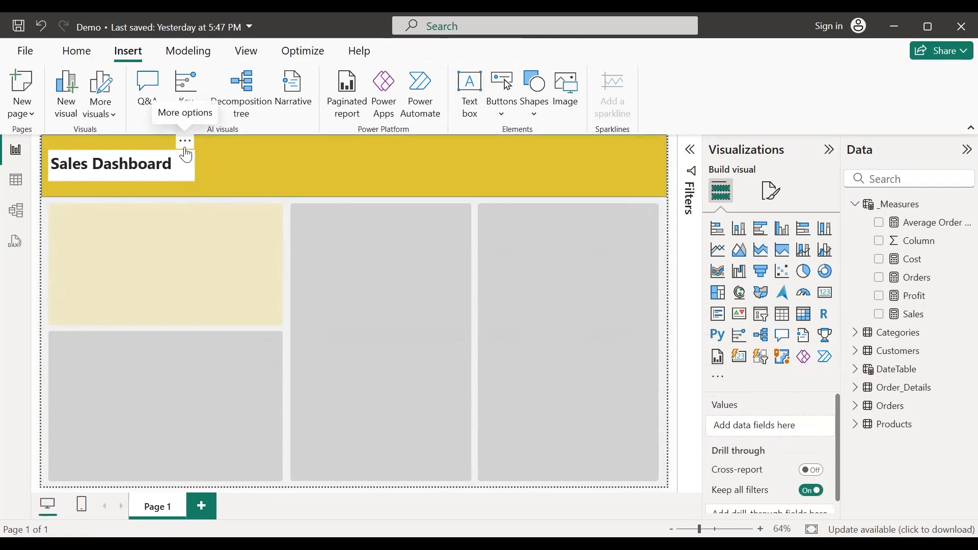
{"action": "left_click", "coordinate": [185, 143]}
{"action": "left_click", "coordinate": [150, 172]}
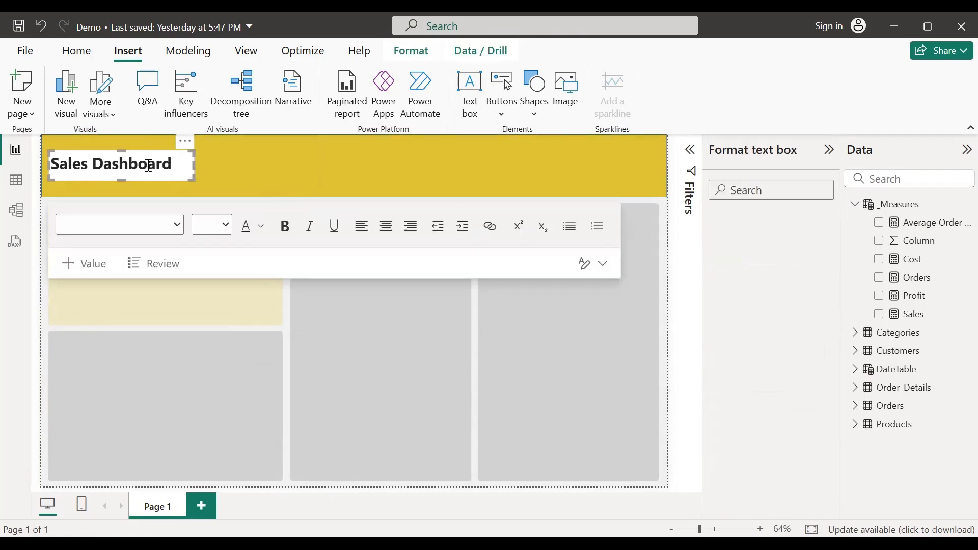
{"action": "left_click", "coordinate": [185, 143]}
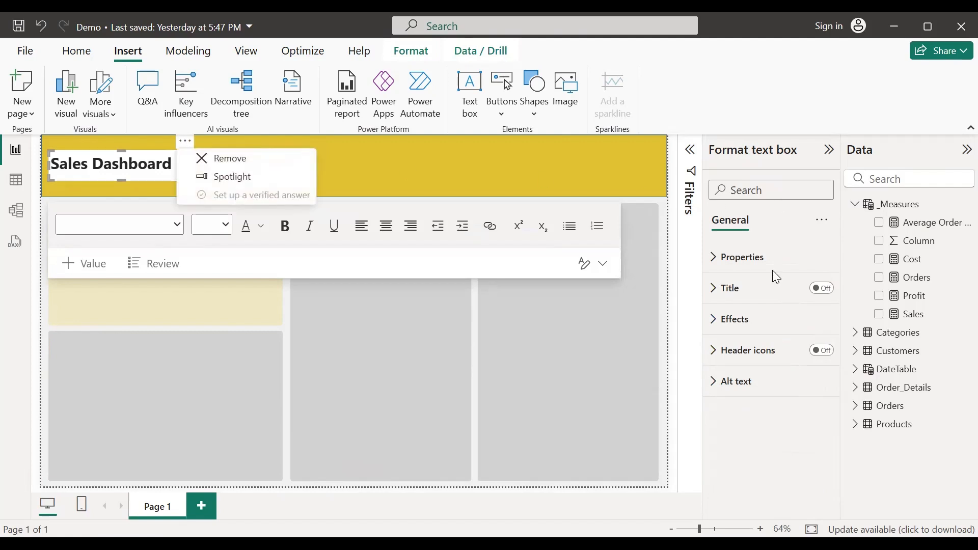
{"action": "left_click", "coordinate": [715, 322]}
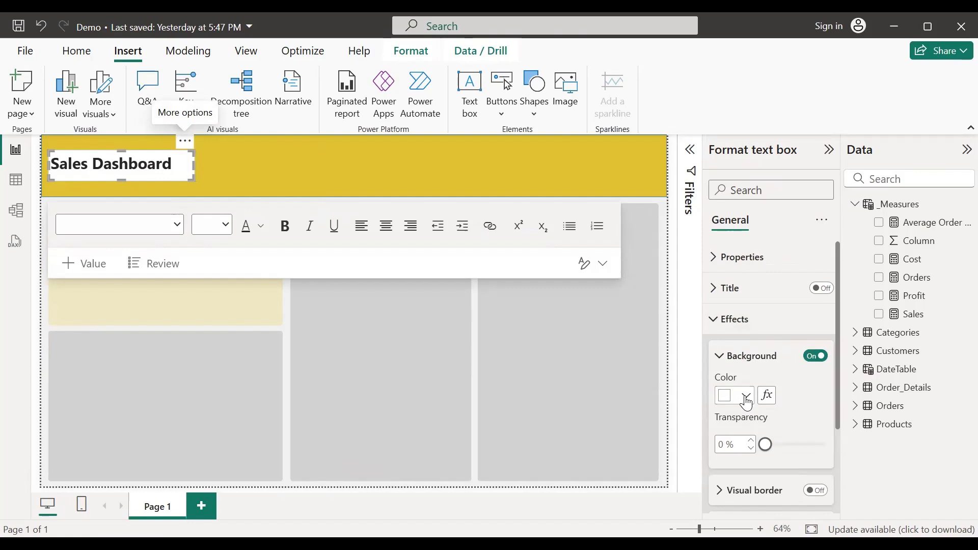
{"action": "left_click", "coordinate": [811, 360]}
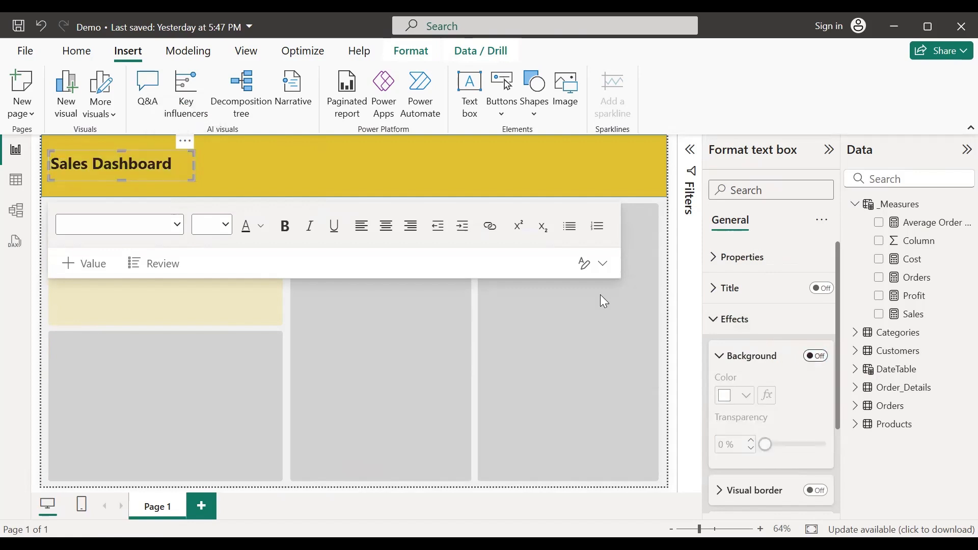
{"action": "left_click", "coordinate": [664, 210]}
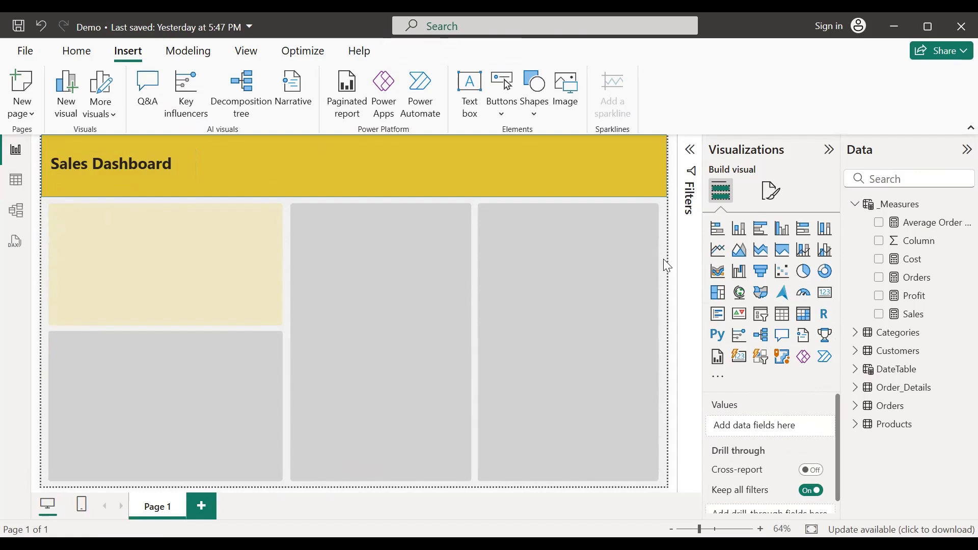
{"action": "left_click", "coordinate": [655, 172]}
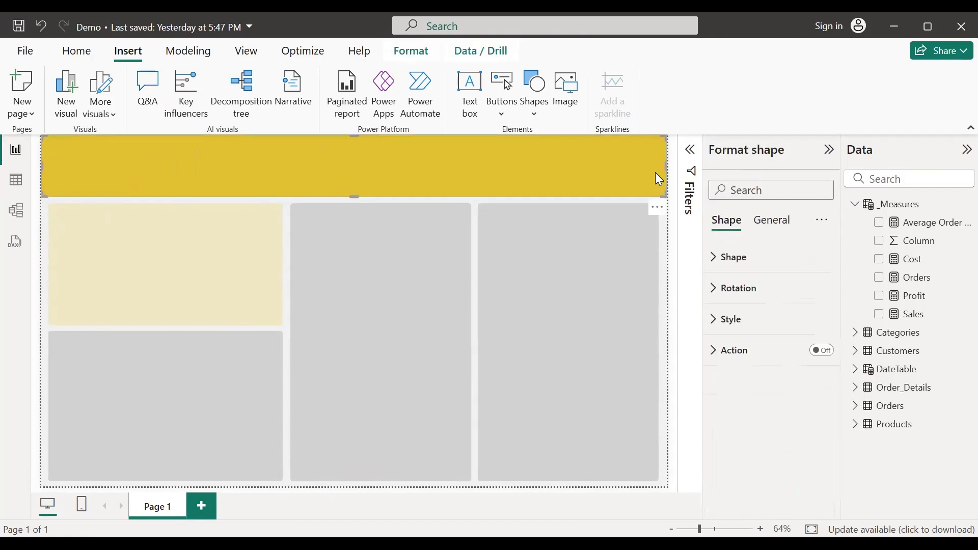
{"action": "left_click", "coordinate": [724, 265]}
{"action": "left_click", "coordinate": [724, 263]}
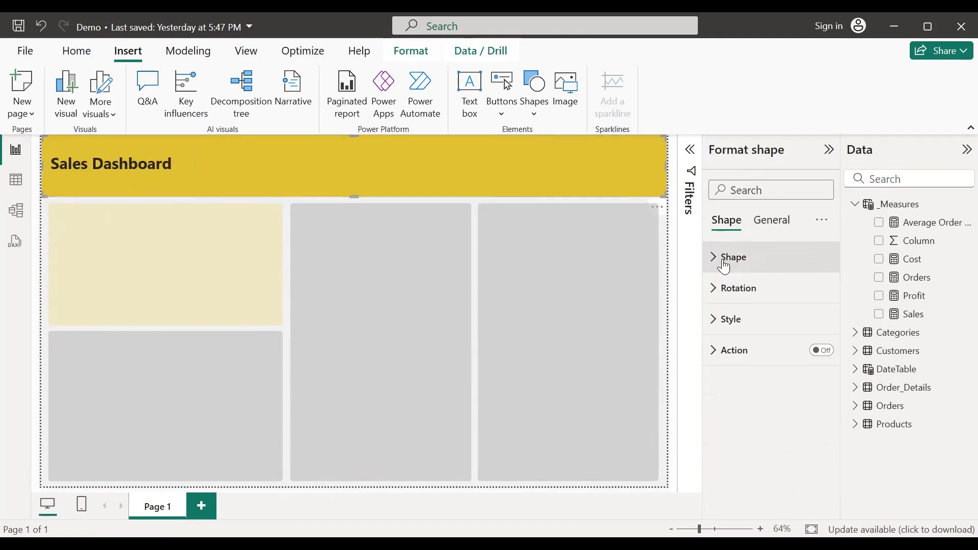
{"action": "left_click", "coordinate": [723, 320]}
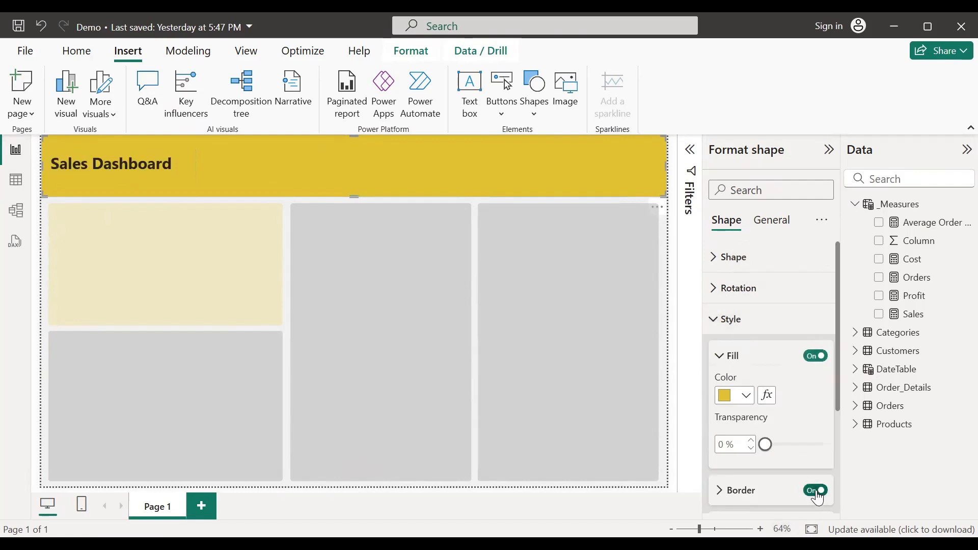
{"action": "left_click", "coordinate": [816, 490]}
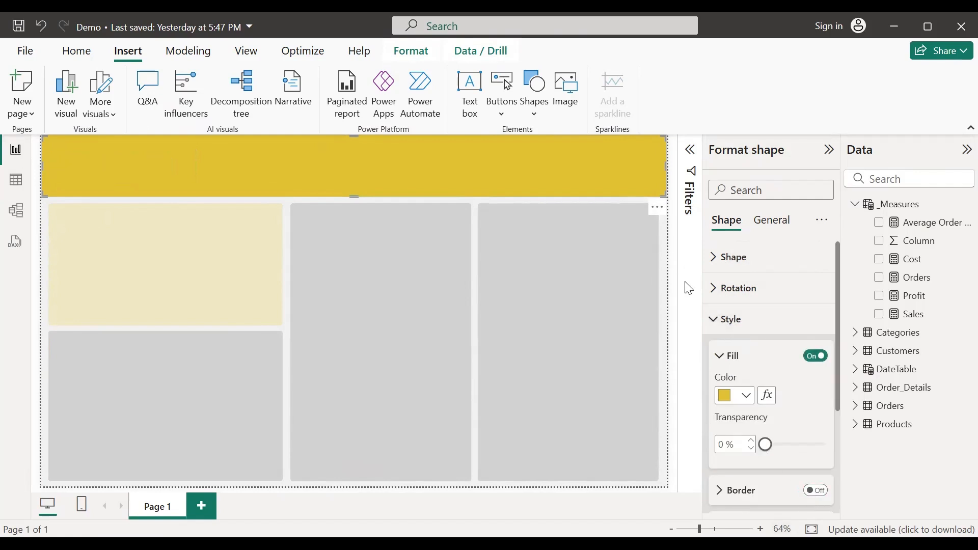
{"action": "left_click", "coordinate": [713, 320]}
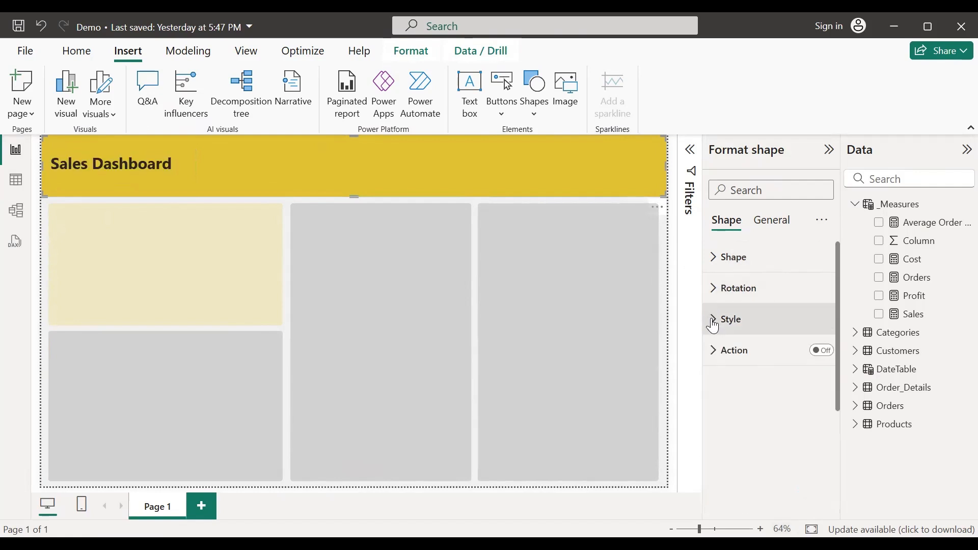
{"action": "left_click", "coordinate": [669, 251]}
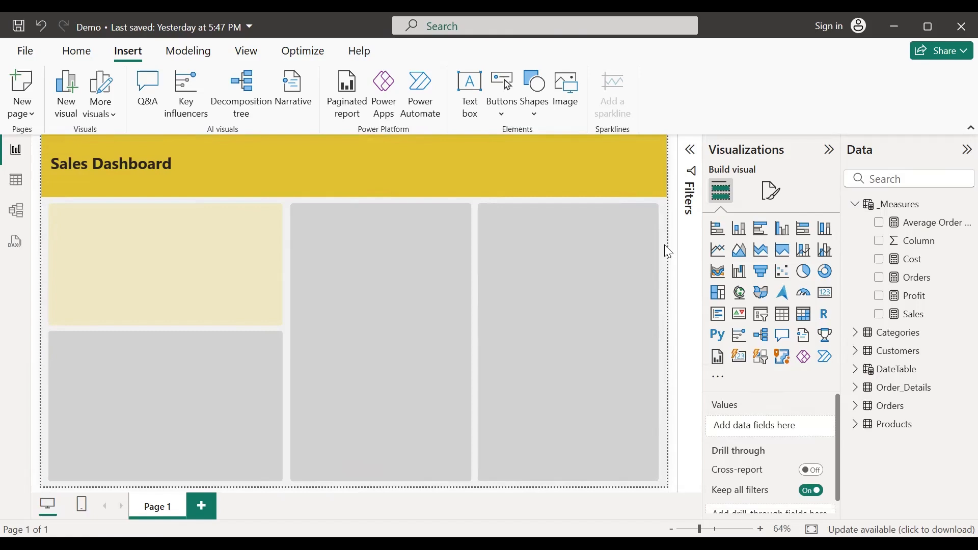
Step: Add a slicer near the page middle and fill it with DateTable's Date field
{"action": "left_click", "coordinate": [762, 319]}
{"action": "left_click_drag", "start_coordinate": [164, 202], "coordinate": [338, 197]}
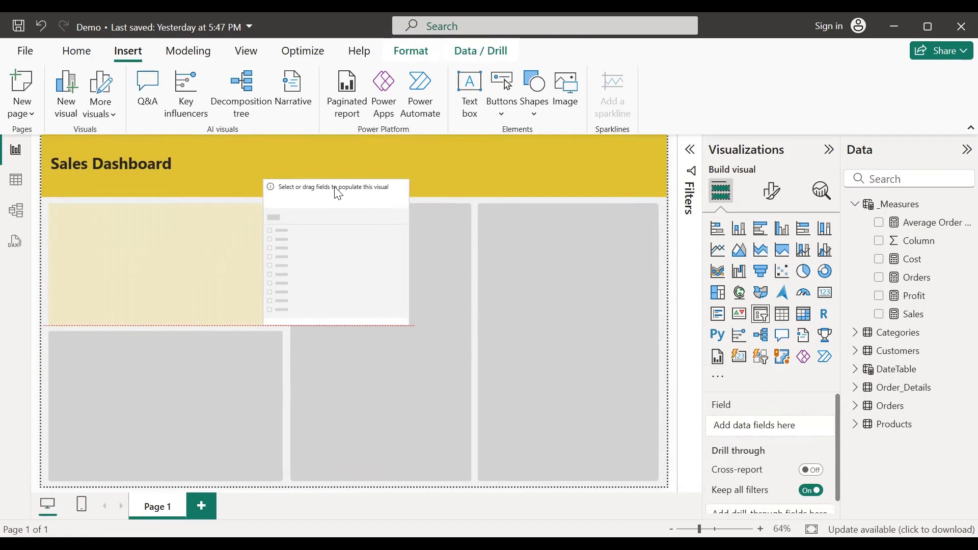
{"action": "left_click_drag", "start_coordinate": [346, 325], "coordinate": [352, 261]}
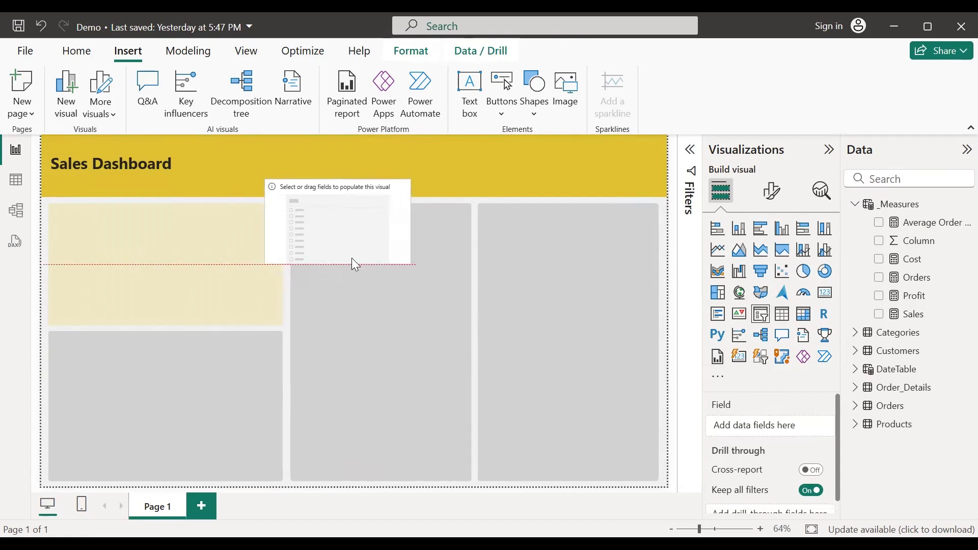
{"action": "left_click", "coordinate": [856, 370]}
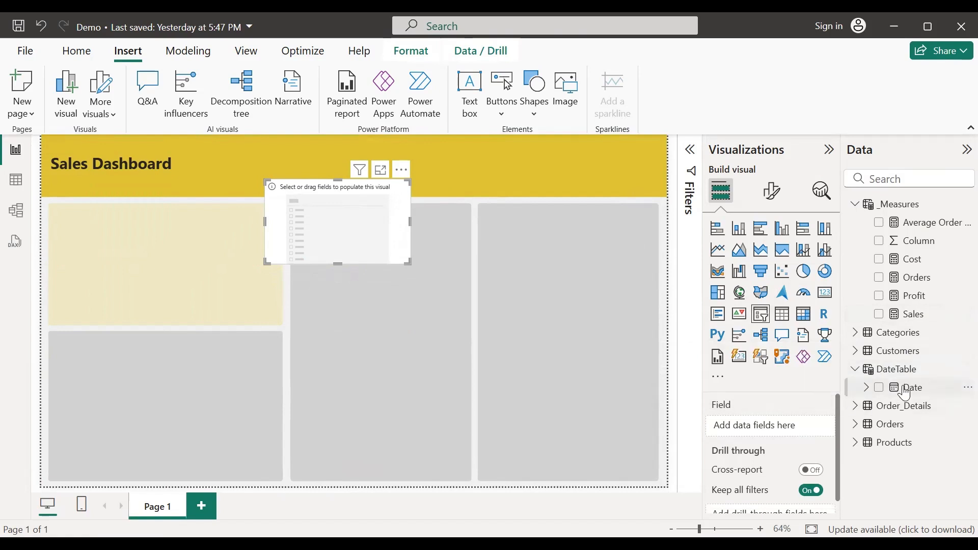
{"action": "left_click_drag", "start_coordinate": [783, 435], "coordinate": [783, 434]}
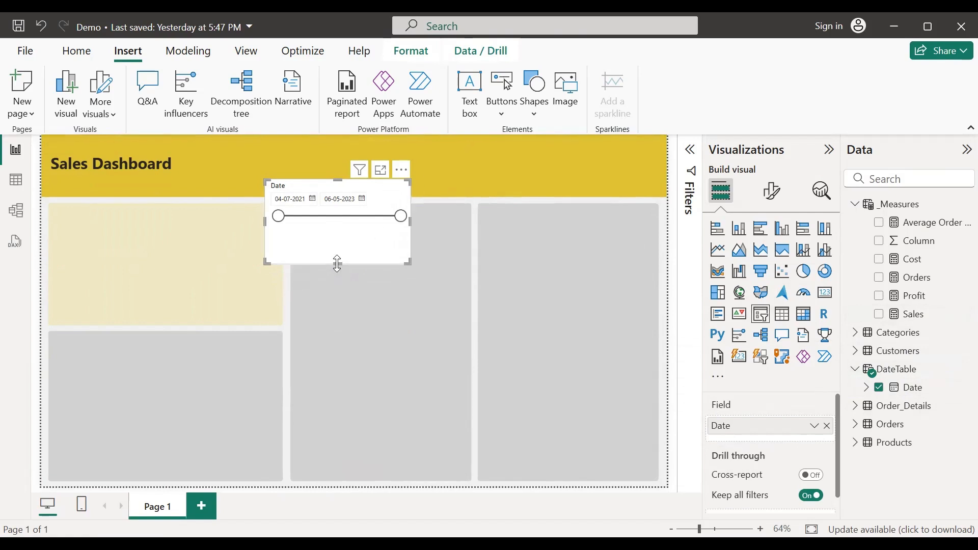
Step: Shrink the Date slicer and fit it into the gold header beside the title
{"action": "left_click_drag", "start_coordinate": [337, 263], "coordinate": [337, 236]}
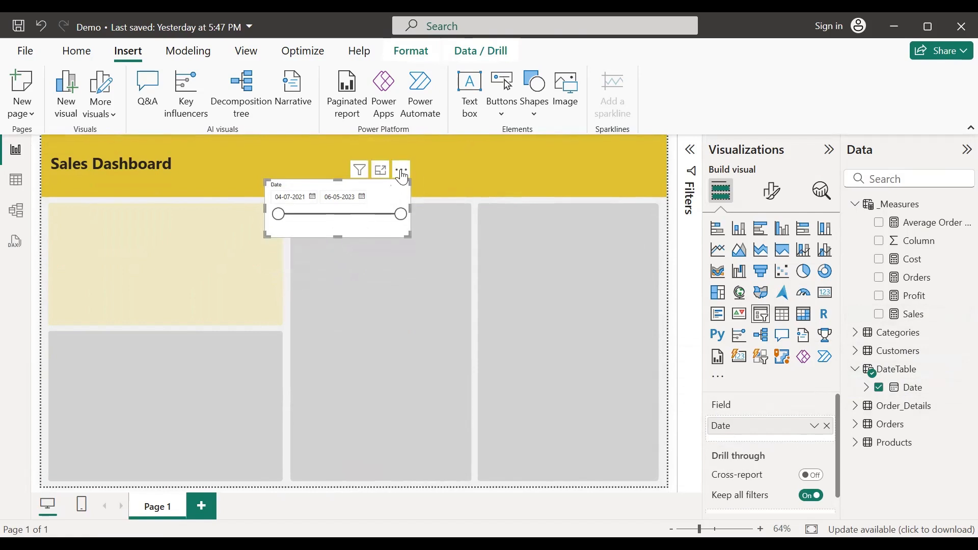
{"action": "left_click_drag", "start_coordinate": [402, 177], "coordinate": [409, 135]}
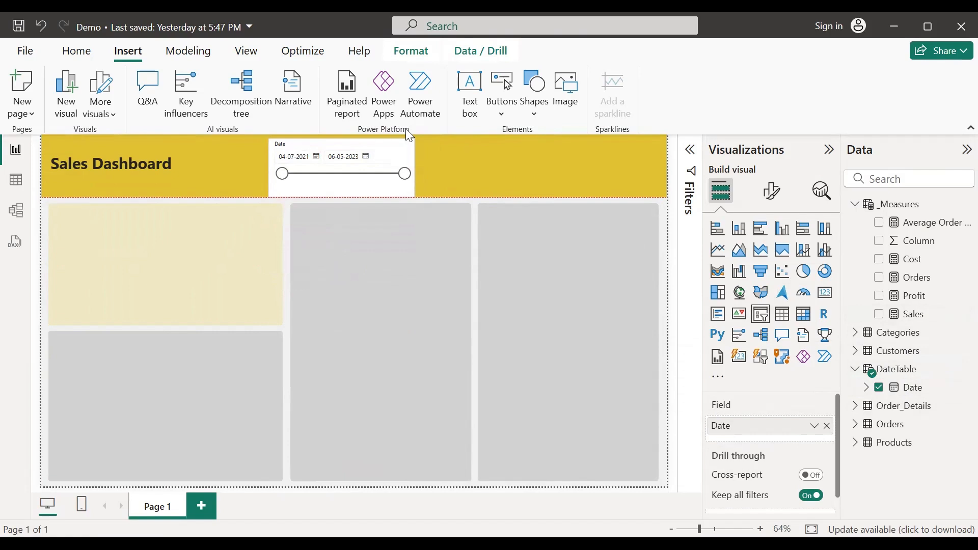
{"action": "left_click_drag", "start_coordinate": [343, 195], "coordinate": [343, 186]}
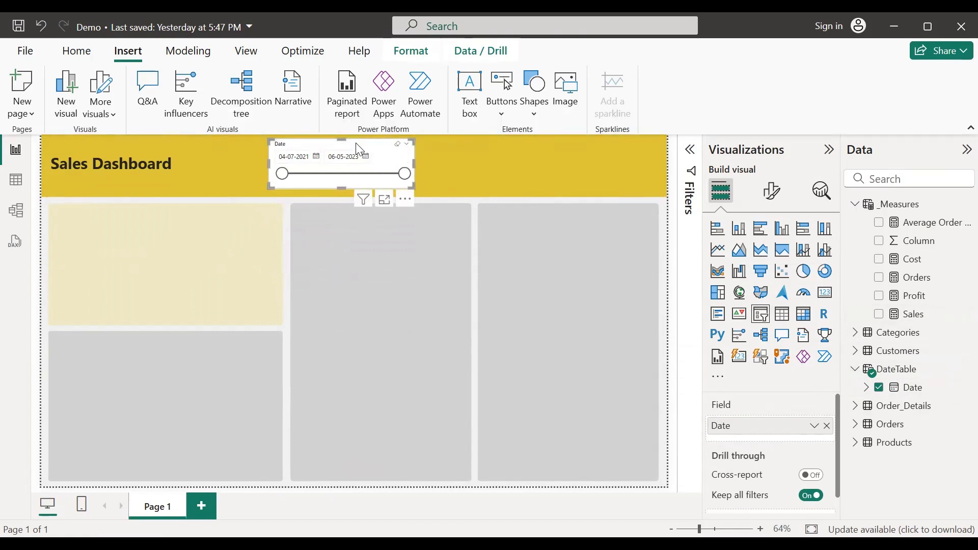
{"action": "left_click_drag", "start_coordinate": [356, 143], "coordinate": [380, 154]}
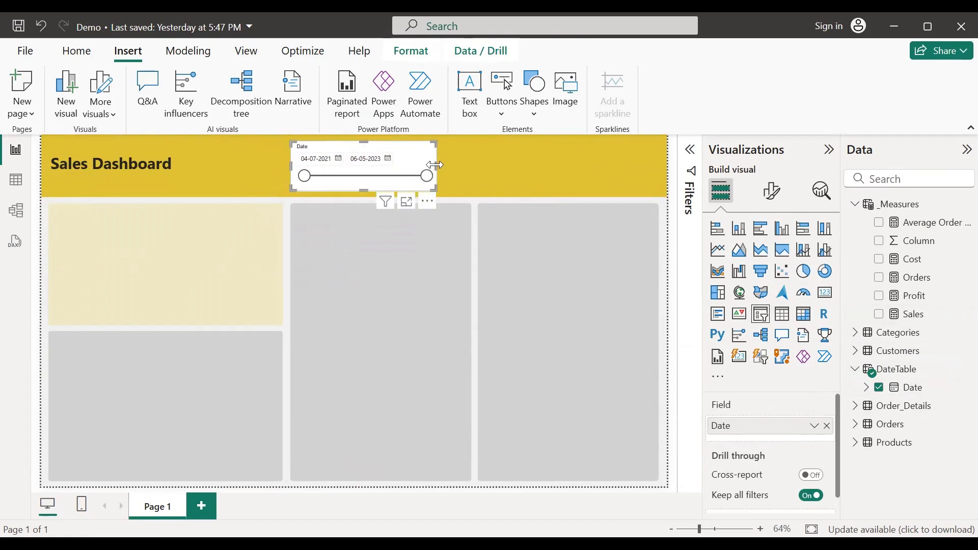
{"action": "left_click_drag", "start_coordinate": [436, 168], "coordinate": [424, 172]}
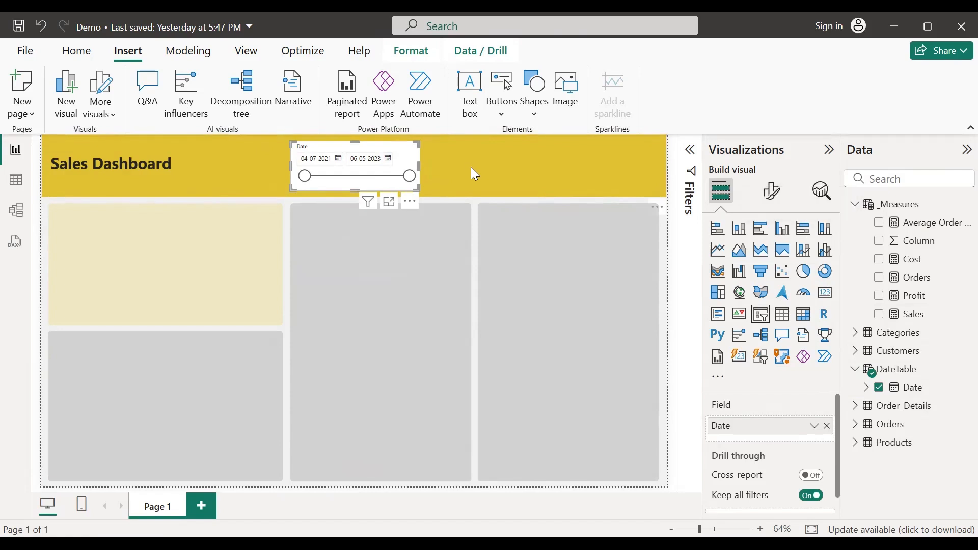
Step: Add another shortened slicer on the right using the Customers Country field
{"action": "left_click", "coordinate": [670, 219]}
{"action": "left_click", "coordinate": [761, 314]}
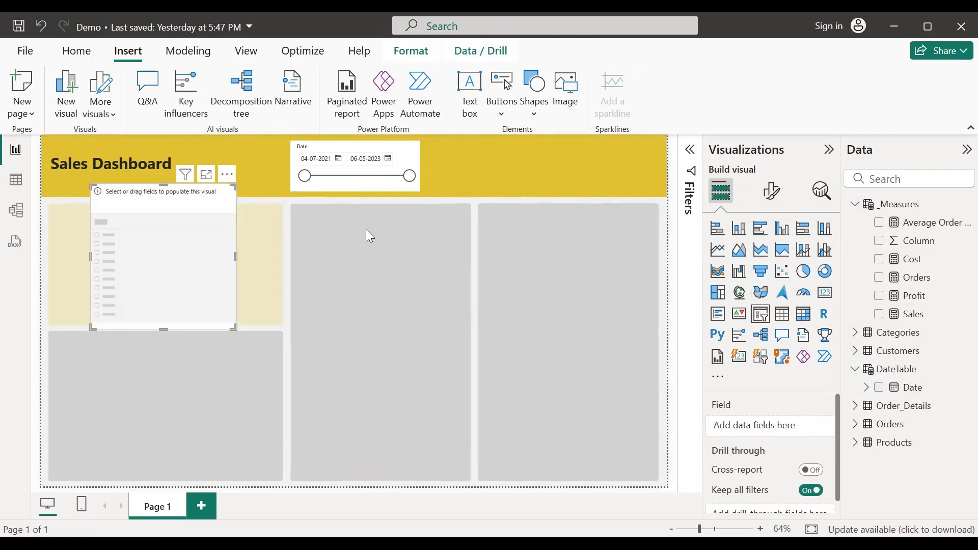
{"action": "left_click_drag", "start_coordinate": [149, 209], "coordinate": [507, 205]}
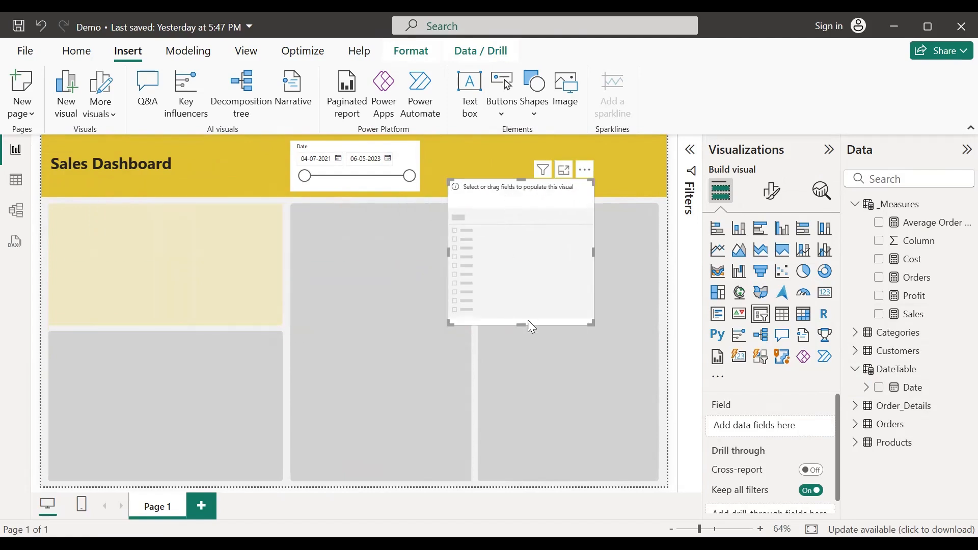
{"action": "left_click_drag", "start_coordinate": [522, 326], "coordinate": [521, 256]}
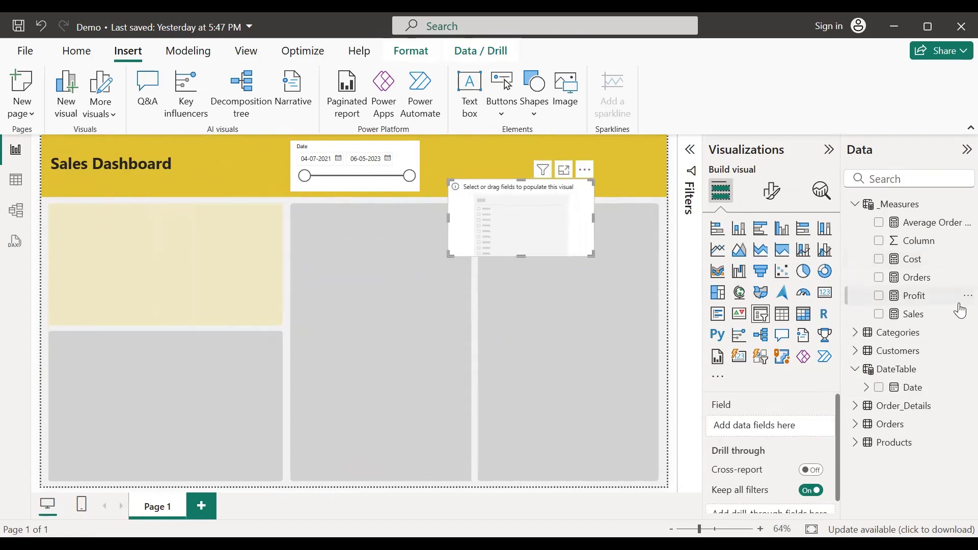
{"action": "left_click", "coordinate": [856, 352]}
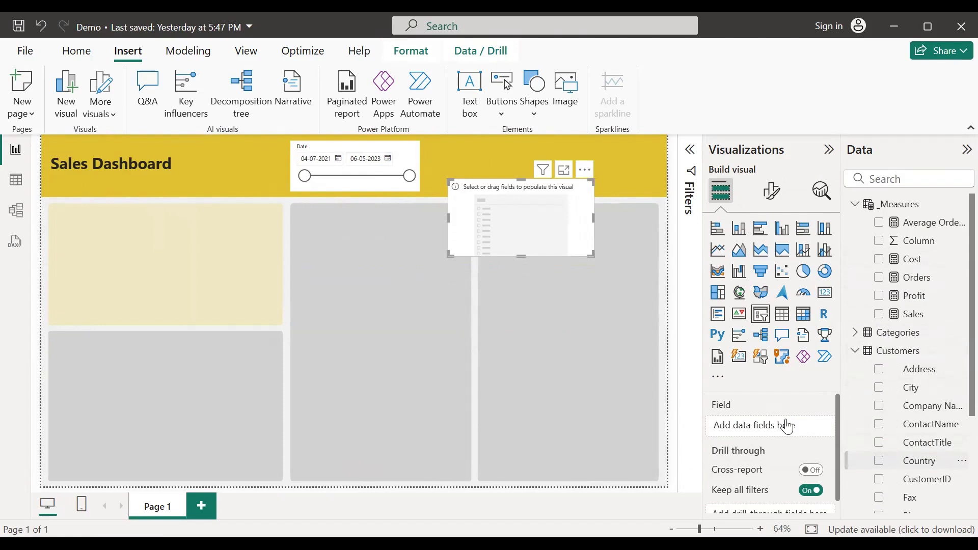
{"action": "left_click_drag", "start_coordinate": [788, 425], "coordinate": [788, 427]}
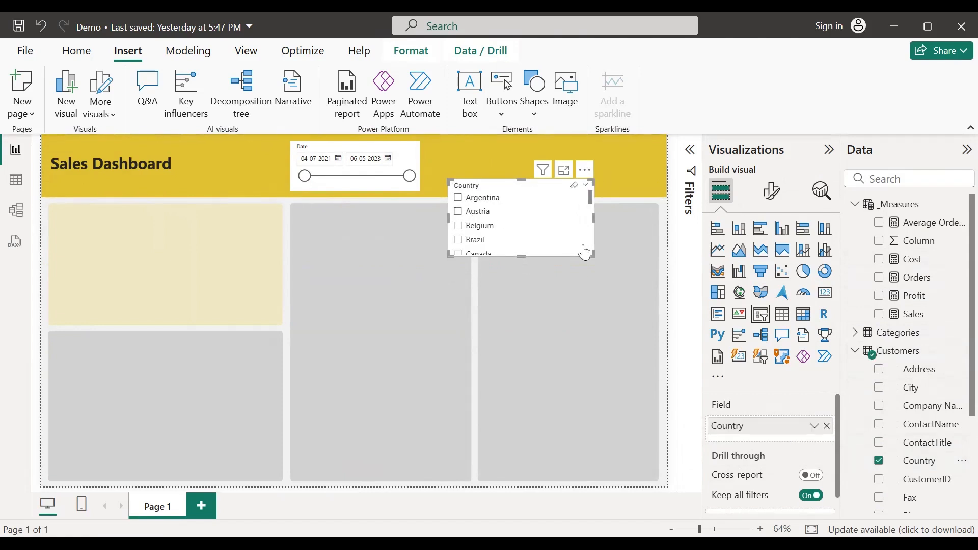
Step: Set the Country slicer's style to Dropdown
{"action": "left_click", "coordinate": [772, 193]}
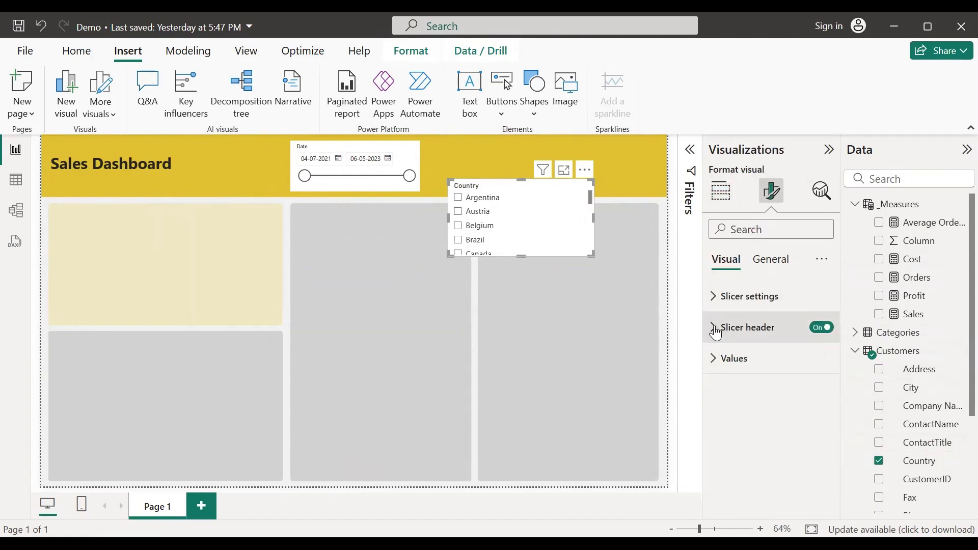
{"action": "left_click", "coordinate": [713, 297]}
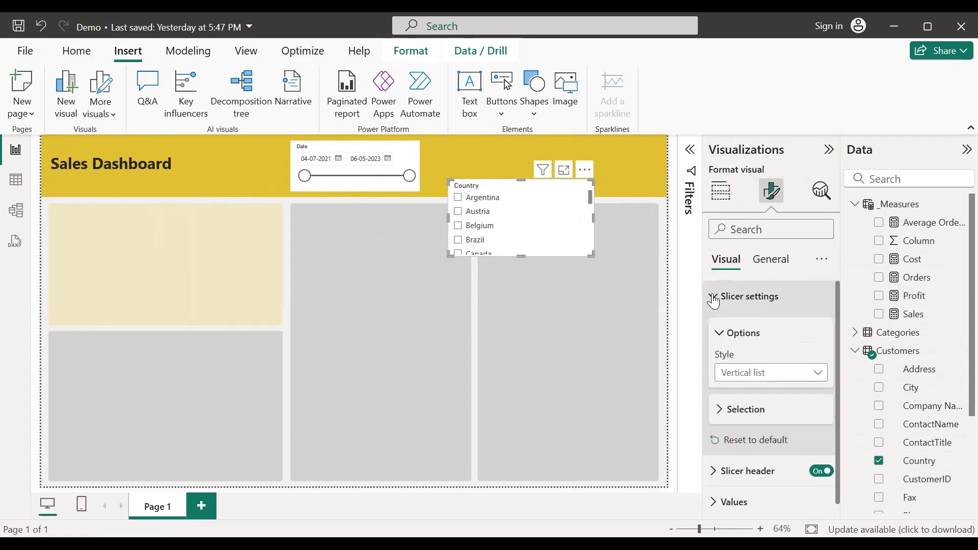
{"action": "left_click", "coordinate": [742, 377]}
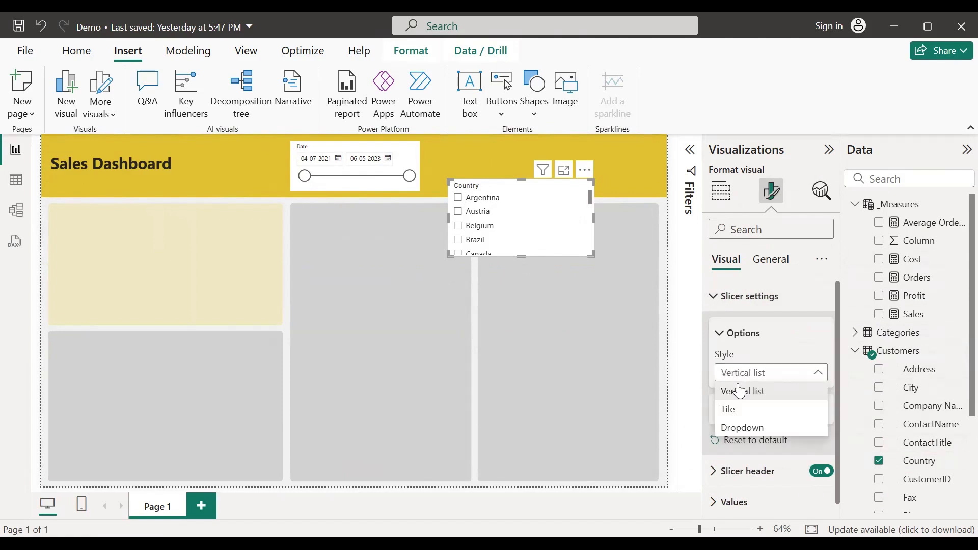
{"action": "left_click", "coordinate": [734, 427]}
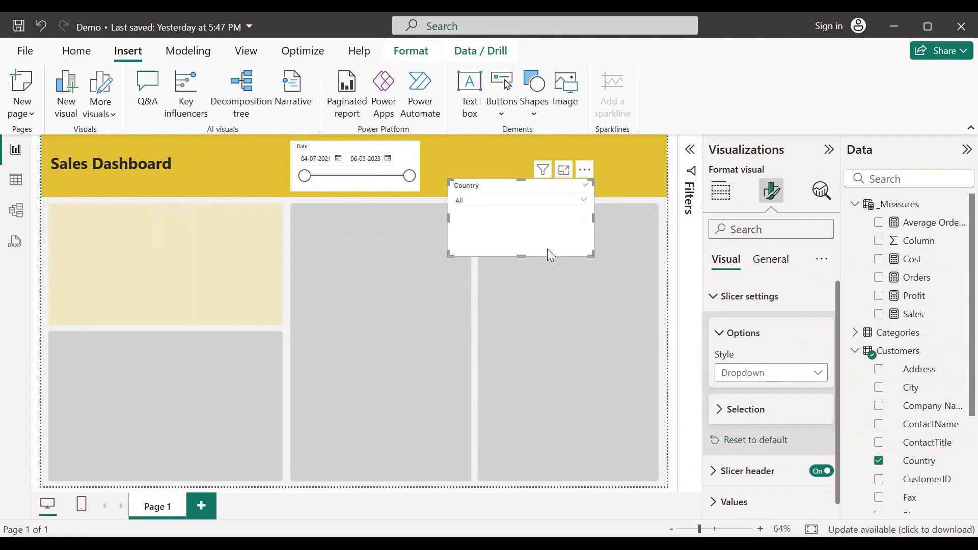
Step: Place the narrowed Country slicer beside Date in the header and paste a copy at the right end
{"action": "left_click_drag", "start_coordinate": [526, 256], "coordinate": [500, 190]}
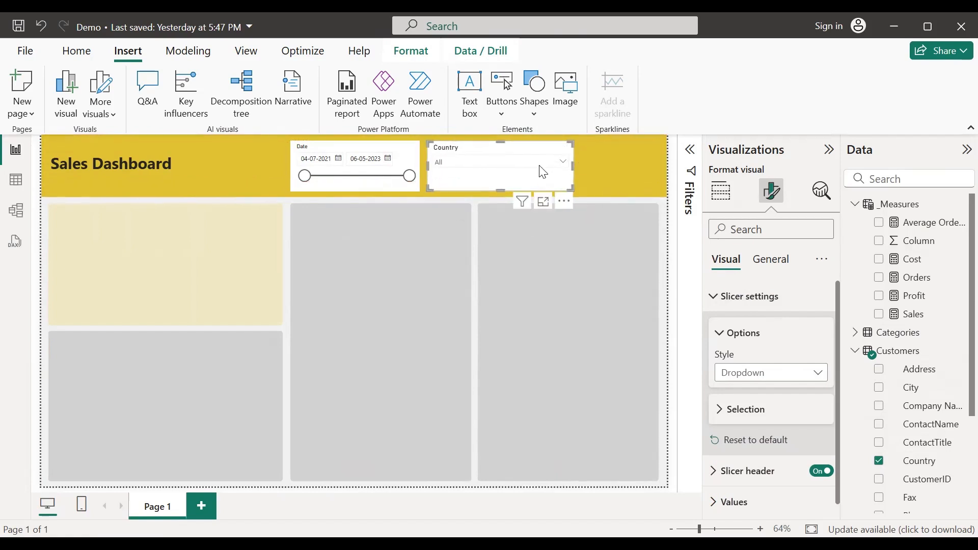
{"action": "left_click_drag", "start_coordinate": [573, 168], "coordinate": [529, 164]}
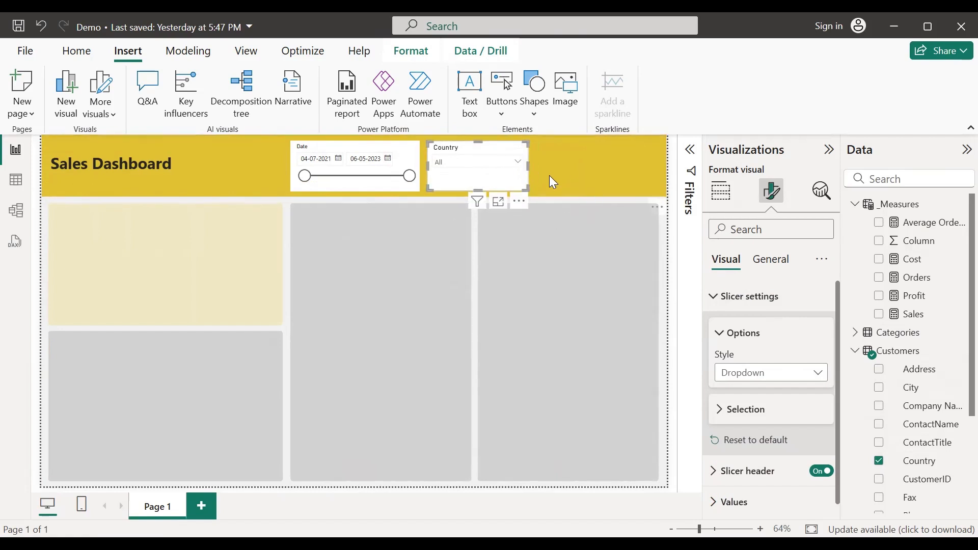
{"action": "key", "text": "ctrl+v"}
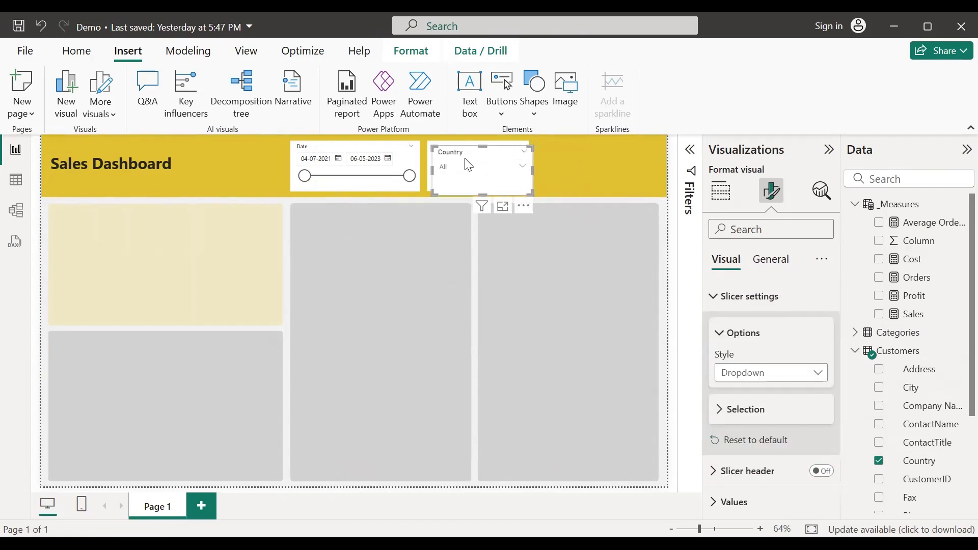
{"action": "left_click_drag", "start_coordinate": [471, 152], "coordinate": [597, 150]}
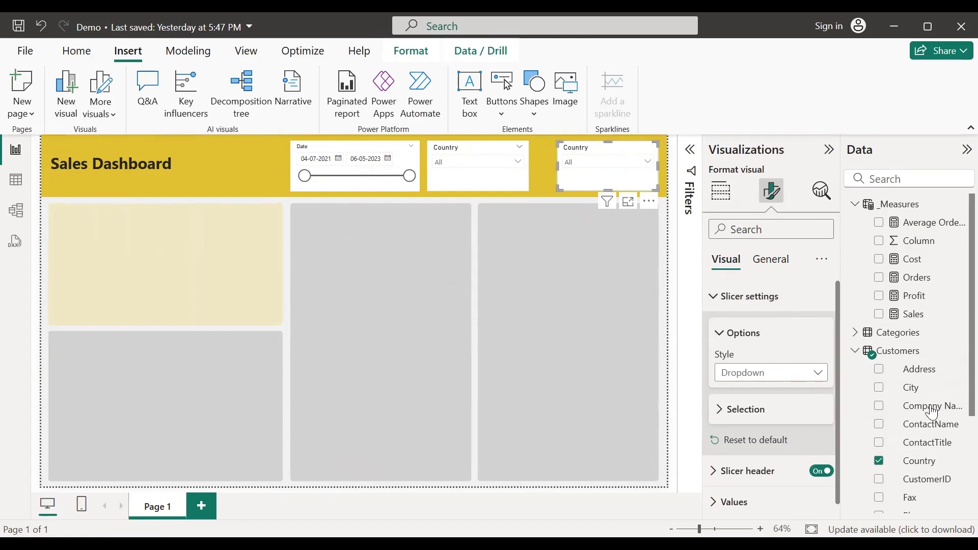
Step: Swap the copied slicer's field from Country to Categories' Category
{"action": "left_click", "coordinate": [880, 462]}
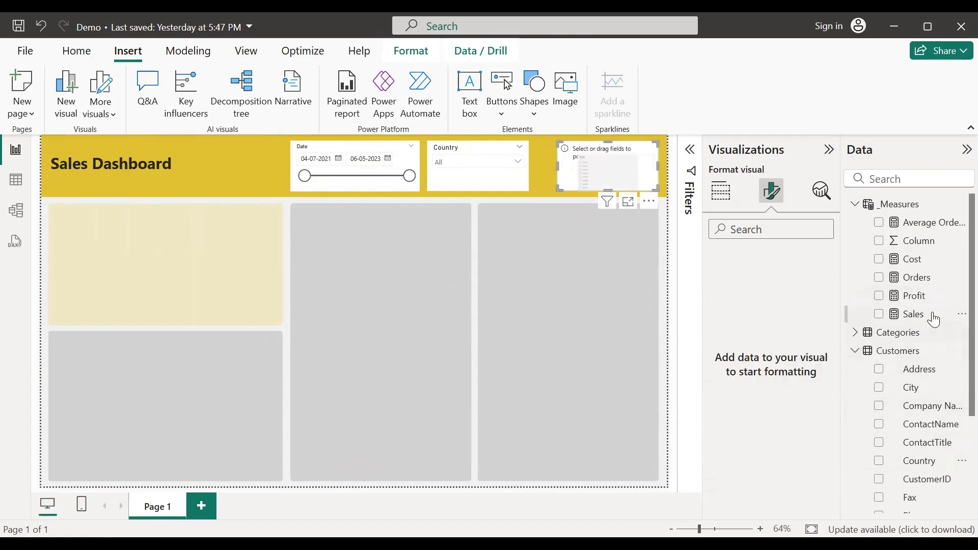
{"action": "left_click", "coordinate": [857, 334]}
{"action": "left_click", "coordinate": [880, 351]}
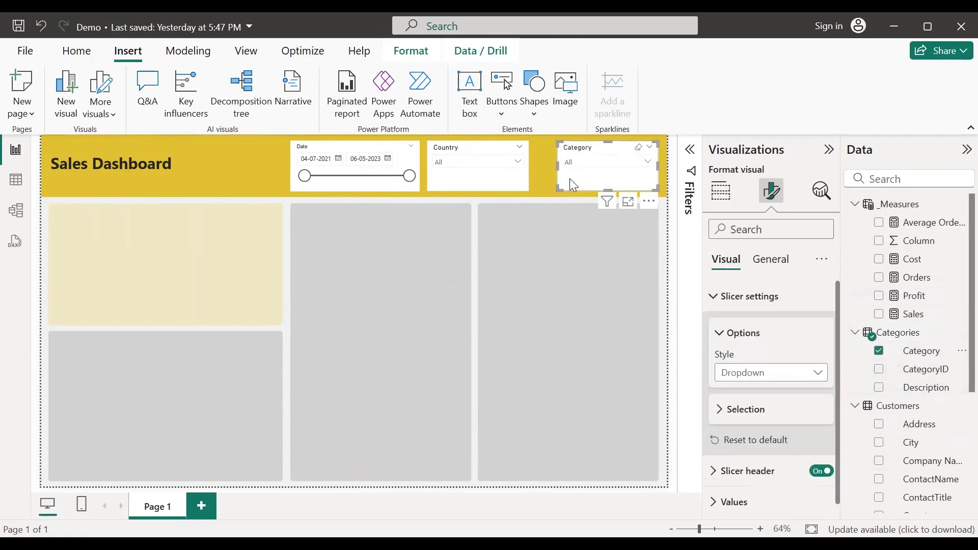
Step: Open the Category slicer's general formatting and expand Effects to reach Background
{"action": "left_click", "coordinate": [721, 192]}
{"action": "left_click", "coordinate": [772, 191]}
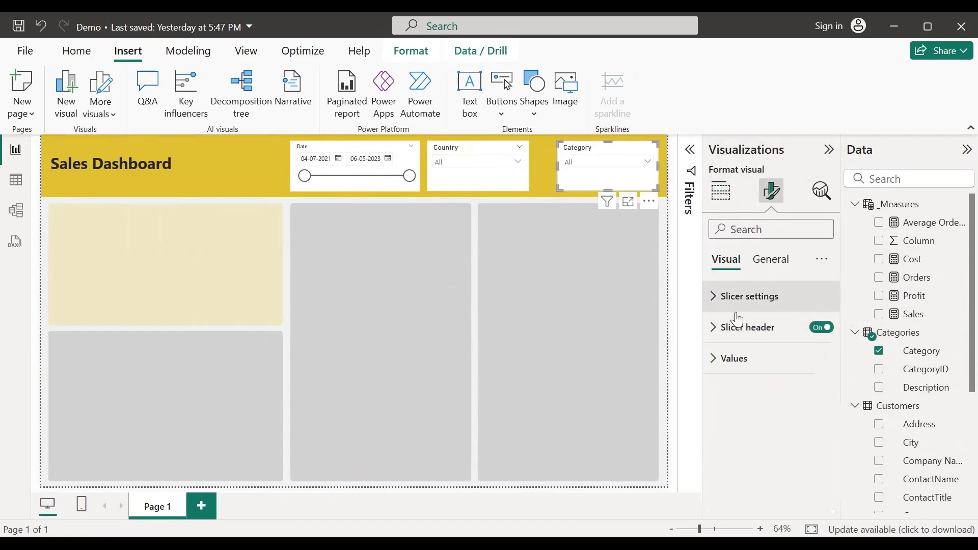
{"action": "left_click", "coordinate": [771, 269]}
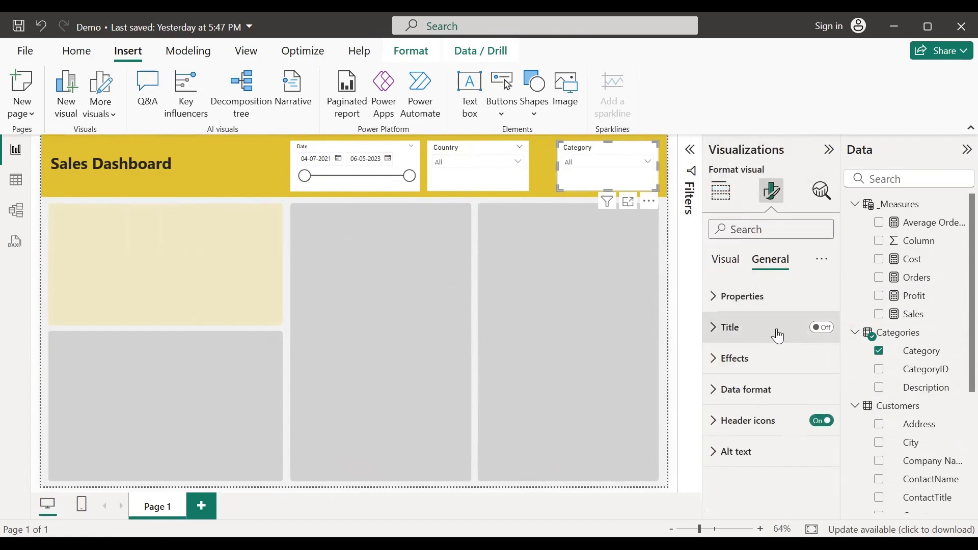
{"action": "left_click", "coordinate": [711, 360]}
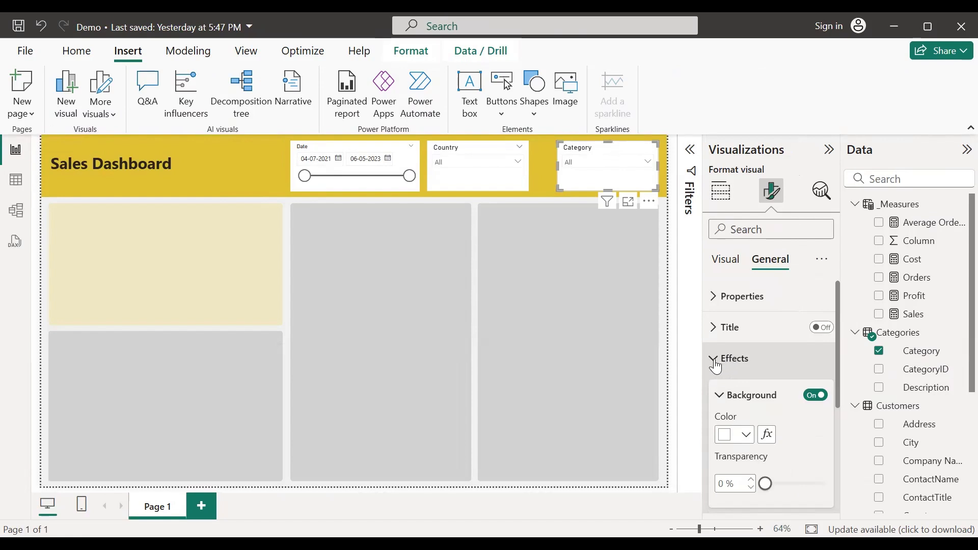
Step: Set the Category slicer's background colour to near-black
{"action": "scroll", "coordinate": [799, 410], "scroll_direction": "down", "scroll_amount": 2}
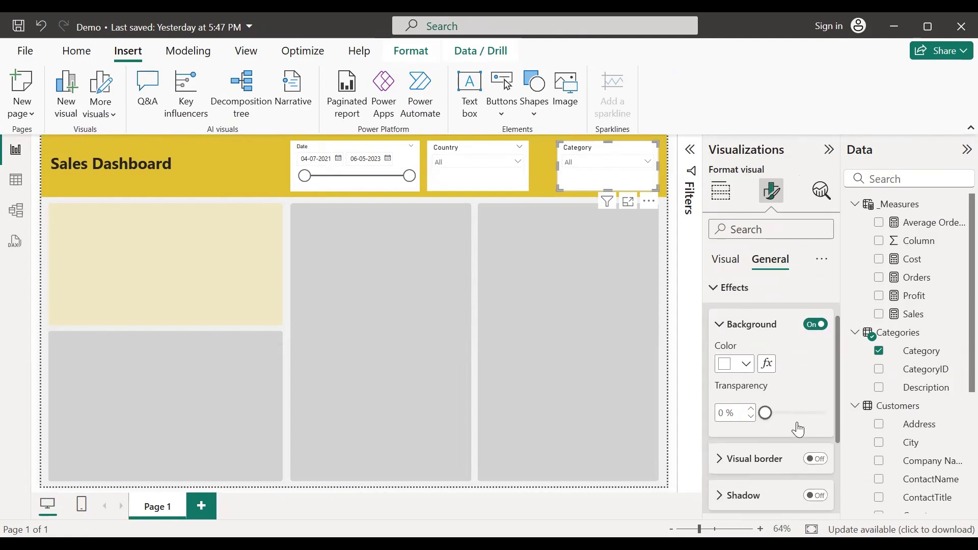
{"action": "left_click", "coordinate": [747, 365]}
{"action": "left_click", "coordinate": [757, 195]}
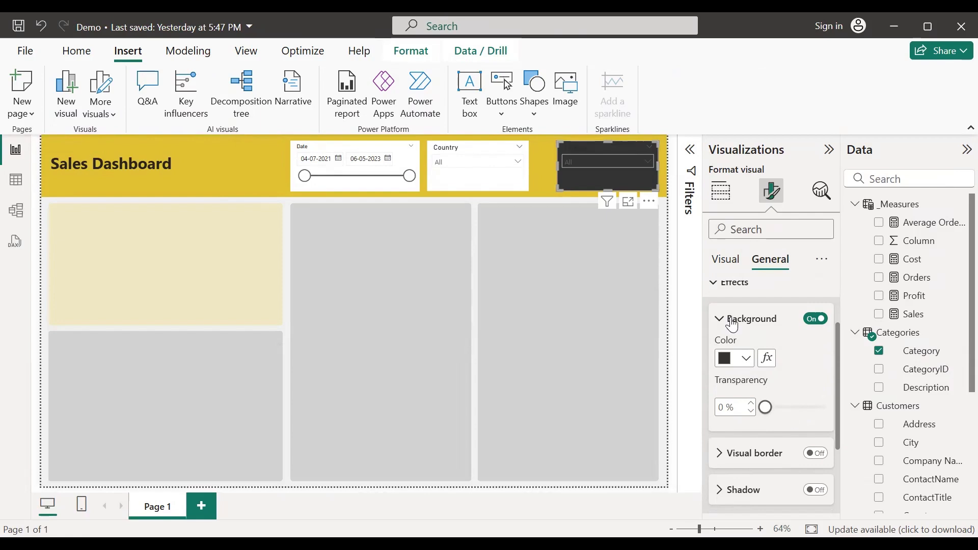
{"action": "left_click", "coordinate": [748, 361]}
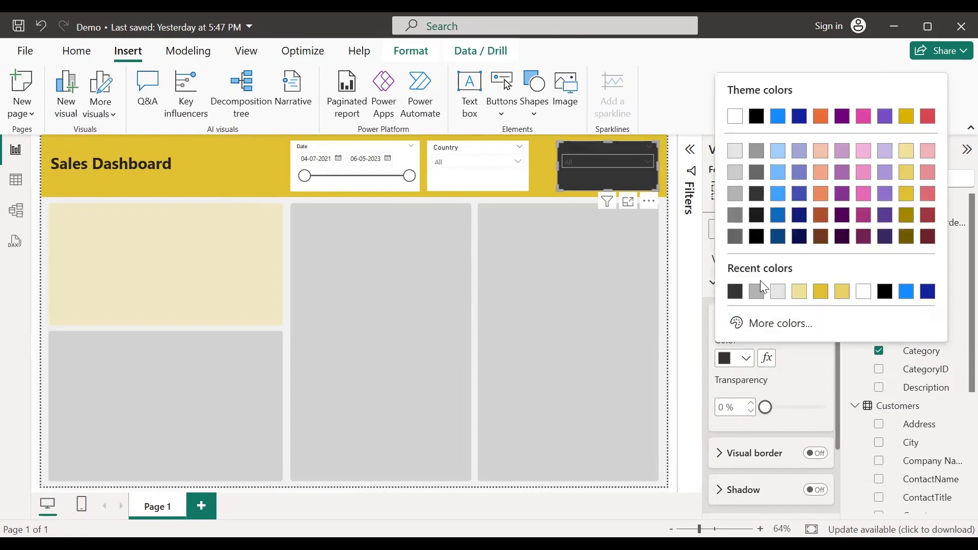
{"action": "left_click", "coordinate": [756, 179]}
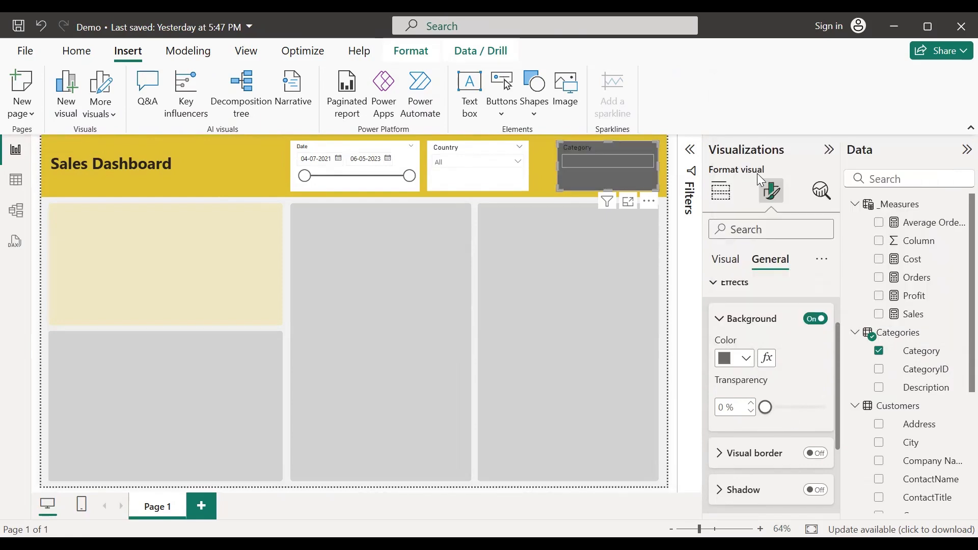
{"action": "left_click", "coordinate": [749, 360]}
{"action": "left_click", "coordinate": [757, 199]}
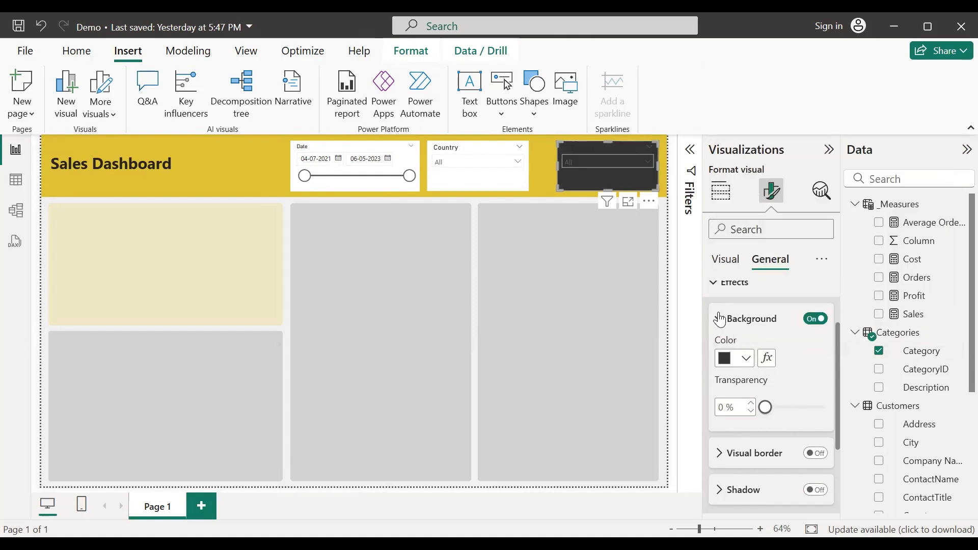
{"action": "scroll", "coordinate": [729, 397], "scroll_direction": "up", "scroll_amount": 3}
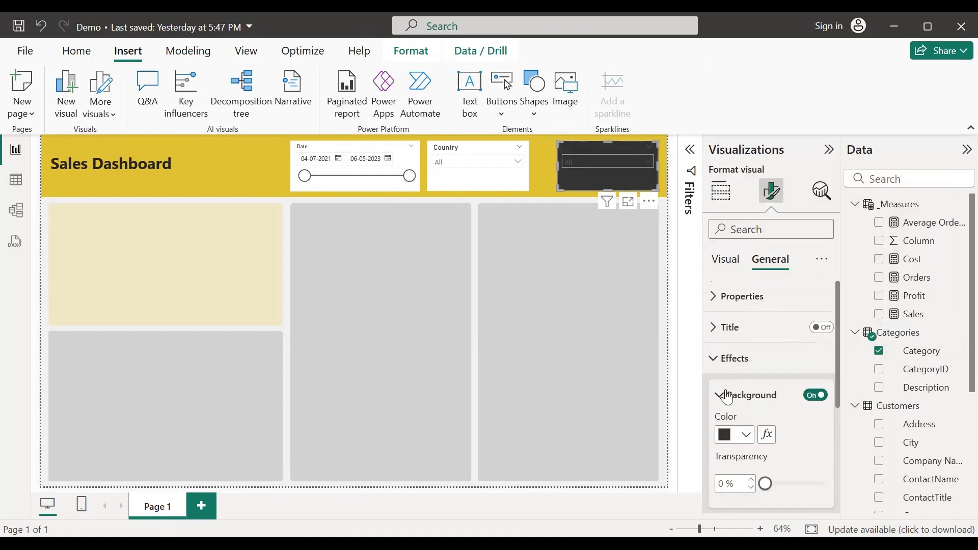
{"action": "left_click", "coordinate": [724, 358]}
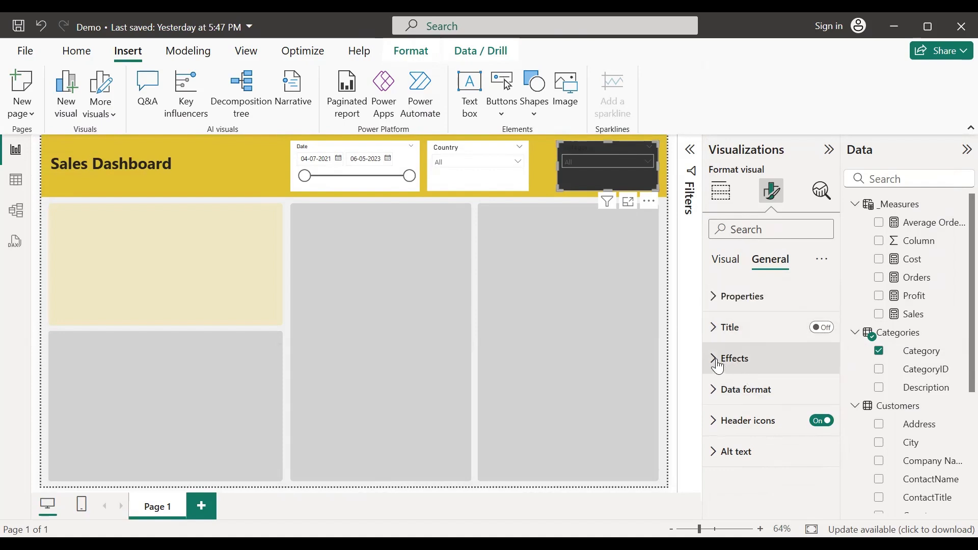
Step: Turn on the slicer's visual border and round its corners to 5 px
{"action": "left_click", "coordinate": [742, 368]}
{"action": "scroll", "coordinate": [790, 431], "scroll_direction": "down", "scroll_amount": 5}
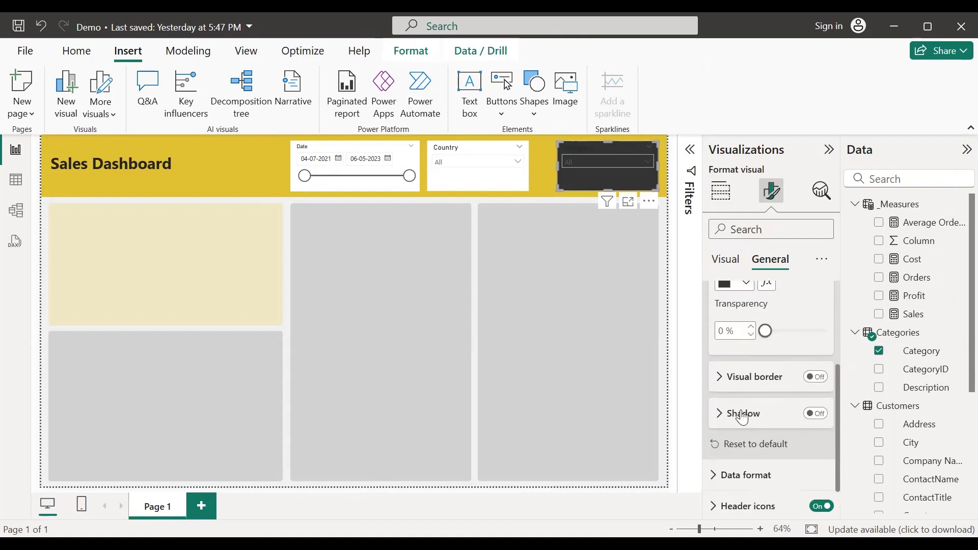
{"action": "scroll", "coordinate": [738, 403], "scroll_direction": "up", "scroll_amount": 5}
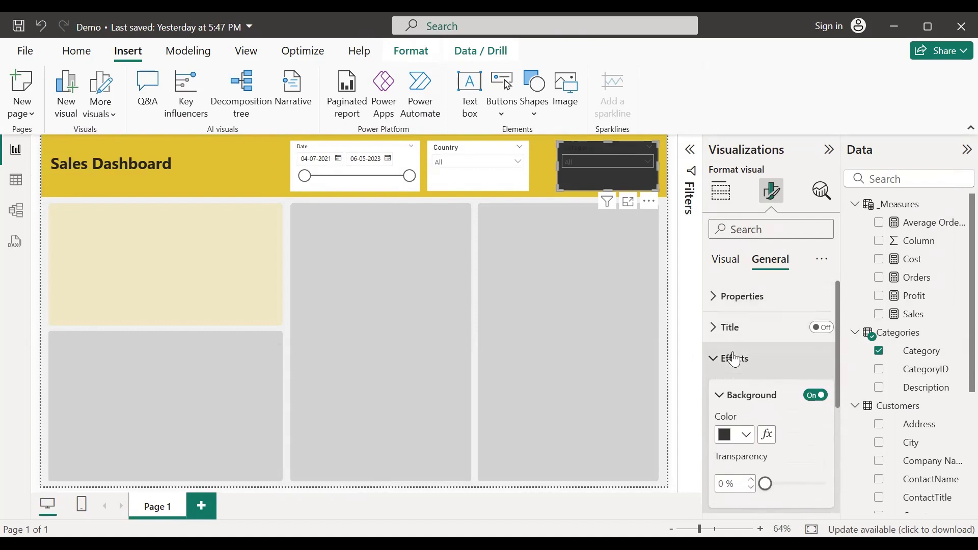
{"action": "scroll", "coordinate": [792, 406], "scroll_direction": "down", "scroll_amount": 5}
{"action": "scroll", "coordinate": [796, 379], "scroll_direction": "down", "scroll_amount": 2}
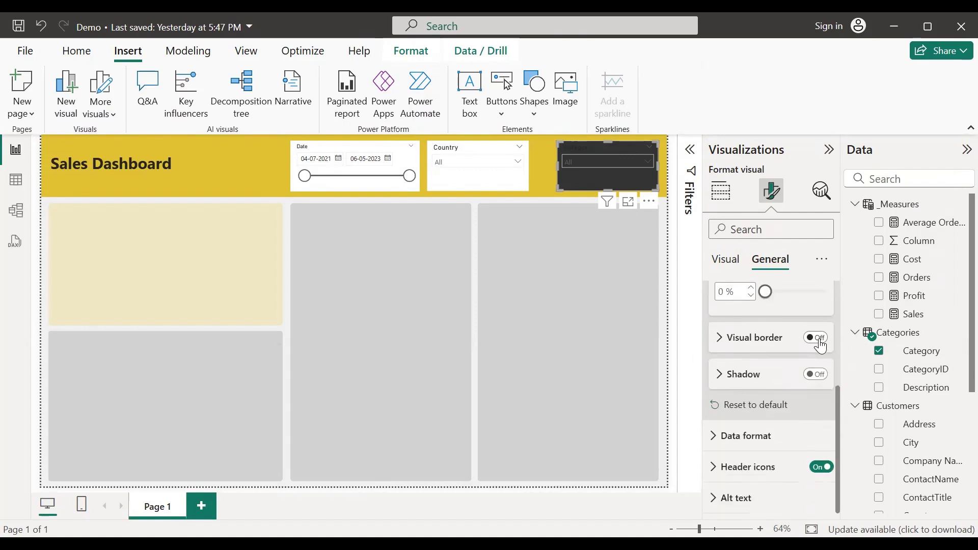
{"action": "left_click", "coordinate": [816, 338]}
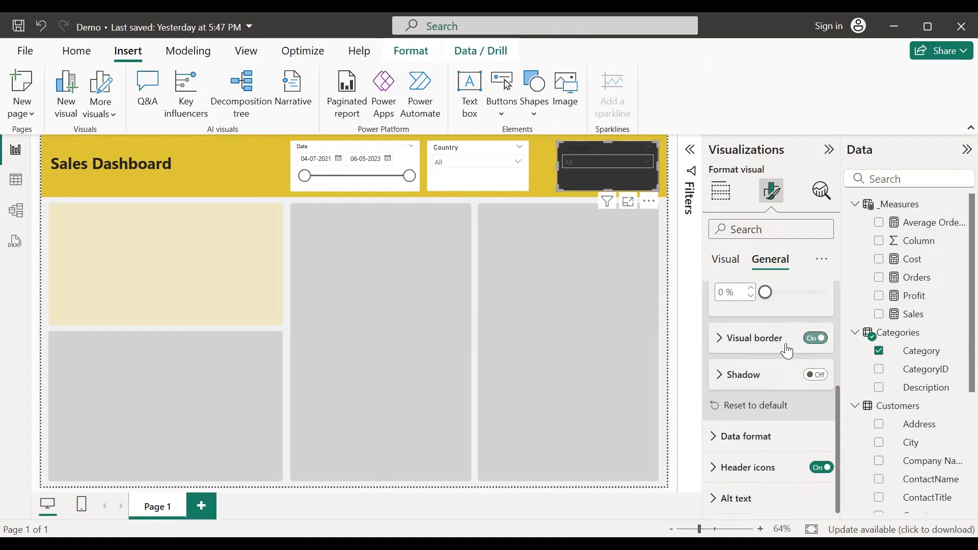
{"action": "left_click", "coordinate": [720, 339]}
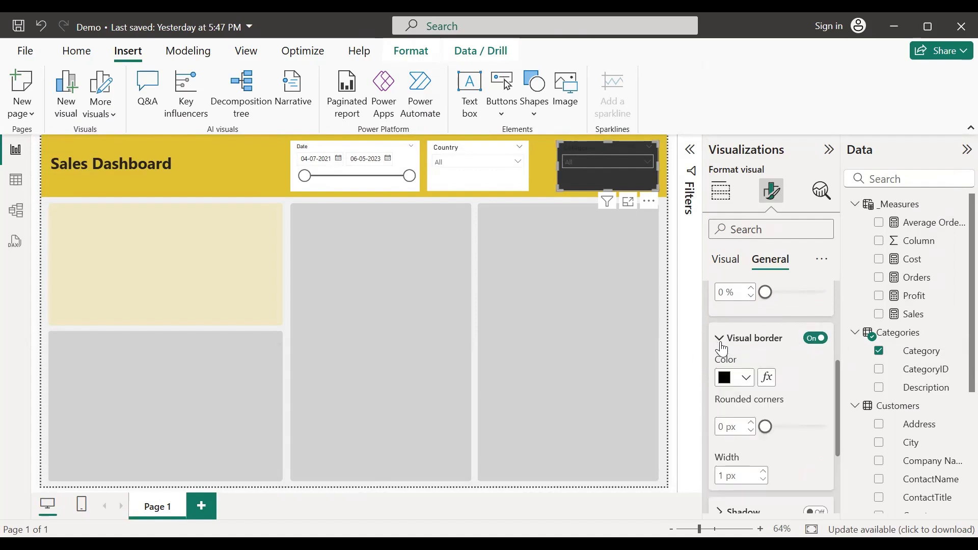
{"action": "left_click", "coordinate": [752, 422]}
{"action": "left_click", "coordinate": [752, 423]}
{"action": "left_click", "coordinate": [752, 423]}
{"action": "left_click", "coordinate": [752, 423]}
{"action": "left_click", "coordinate": [751, 423]}
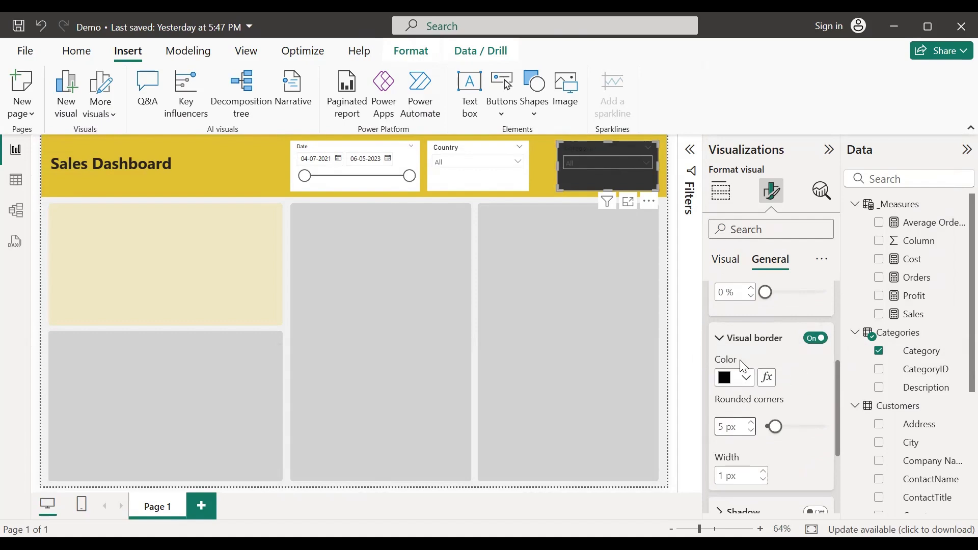
{"action": "scroll", "coordinate": [756, 384], "scroll_direction": "up", "scroll_amount": 1}
{"action": "scroll", "coordinate": [756, 384], "scroll_direction": "up", "scroll_amount": 2}
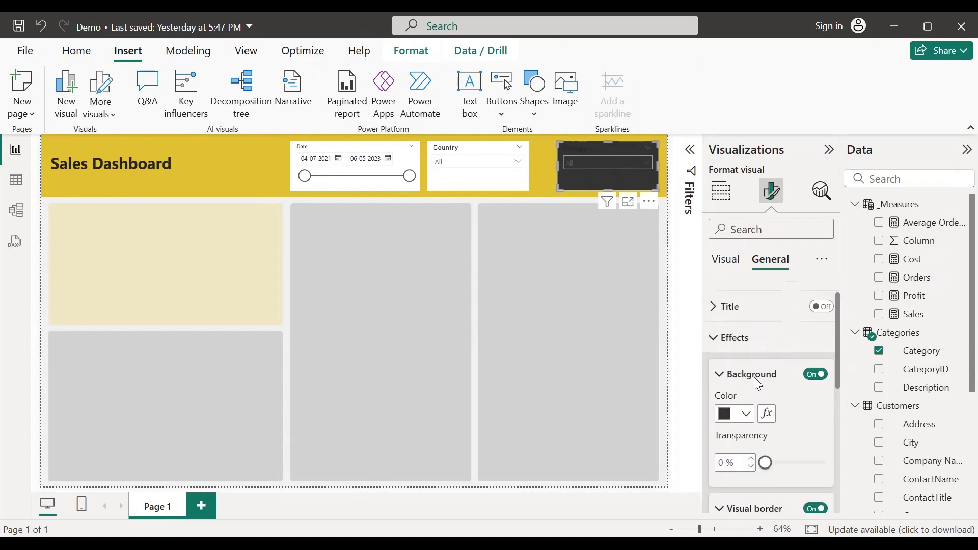
Step: Make the Category slicer's dropdown value text white
{"action": "left_click", "coordinate": [725, 261]}
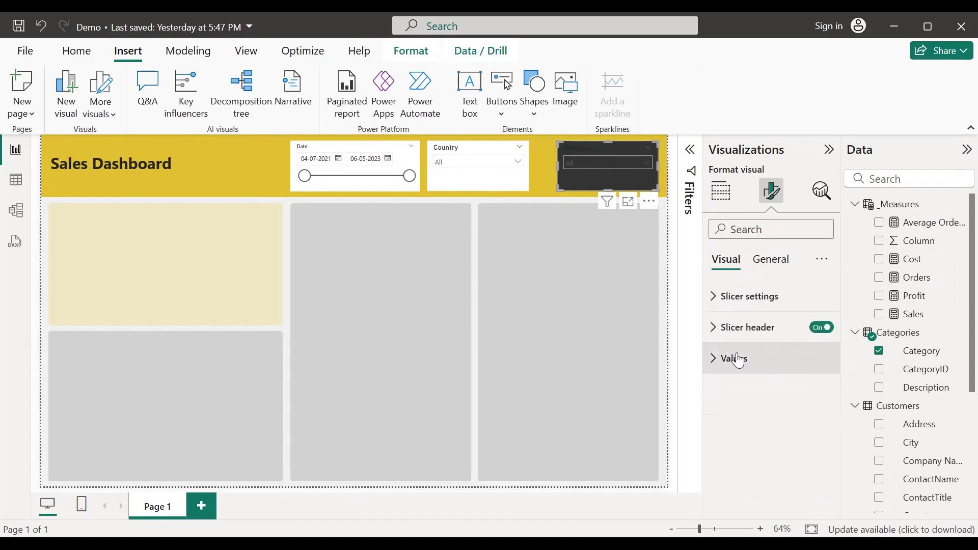
{"action": "left_click", "coordinate": [718, 359]}
{"action": "scroll", "coordinate": [773, 452], "scroll_direction": "down", "scroll_amount": 2}
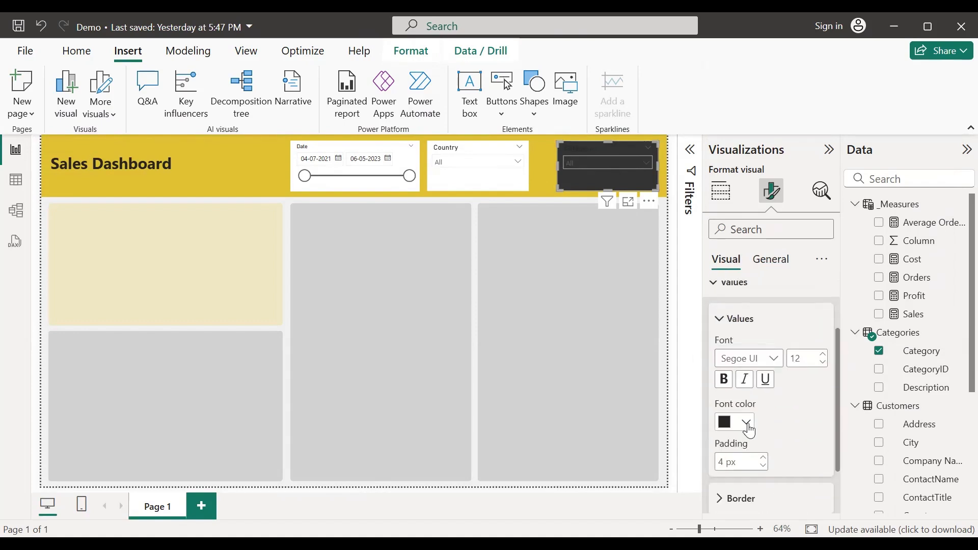
{"action": "left_click", "coordinate": [746, 423]}
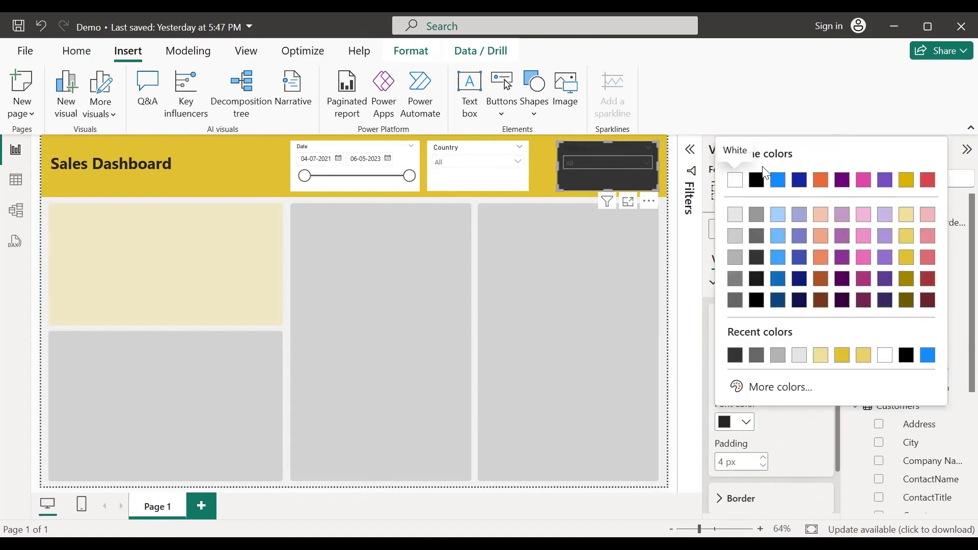
{"action": "left_click", "coordinate": [735, 181]}
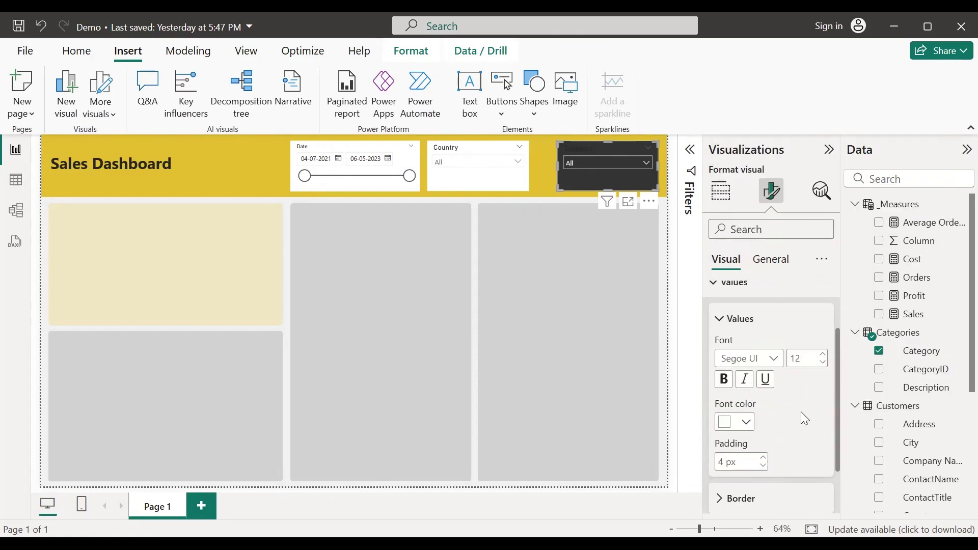
{"action": "scroll", "coordinate": [802, 413], "scroll_direction": "down", "scroll_amount": 3}
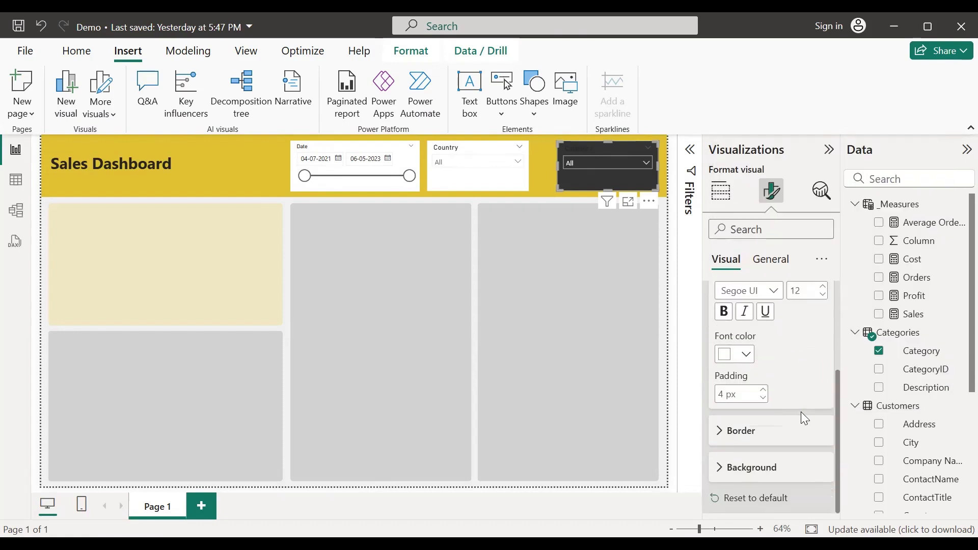
{"action": "scroll", "coordinate": [804, 417], "scroll_direction": "up", "scroll_amount": 3}
{"action": "left_click", "coordinate": [715, 360]}
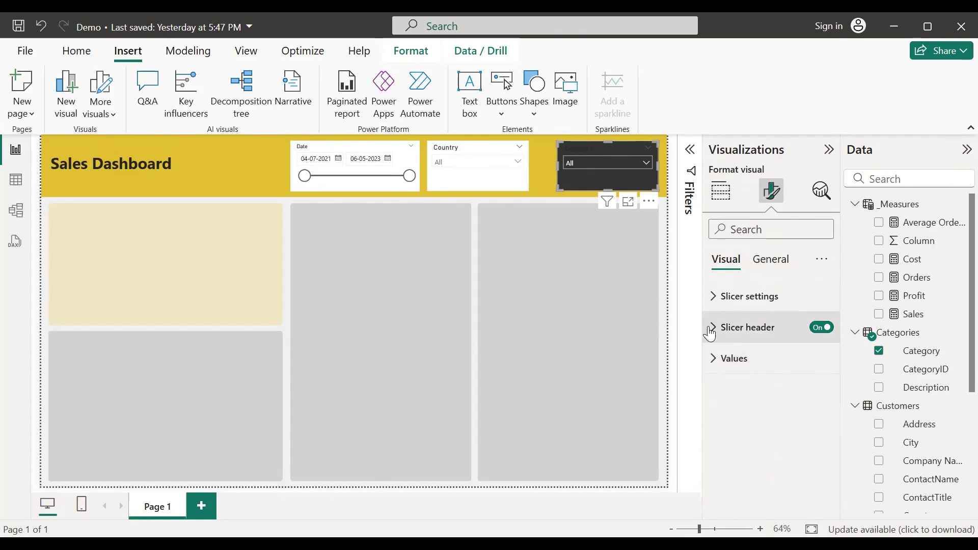
Step: Make the slicer header title white, then select and deselect the yellow banner
{"action": "left_click", "coordinate": [710, 334]}
{"action": "scroll", "coordinate": [754, 402], "scroll_direction": "down", "scroll_amount": 2}
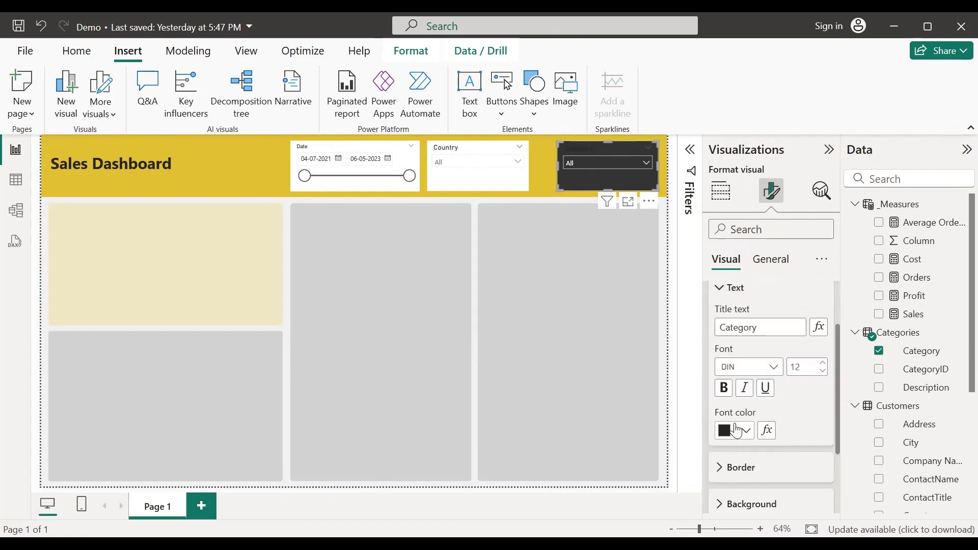
{"action": "left_click", "coordinate": [737, 432]}
{"action": "left_click", "coordinate": [735, 190]}
{"action": "left_click", "coordinate": [549, 176]}
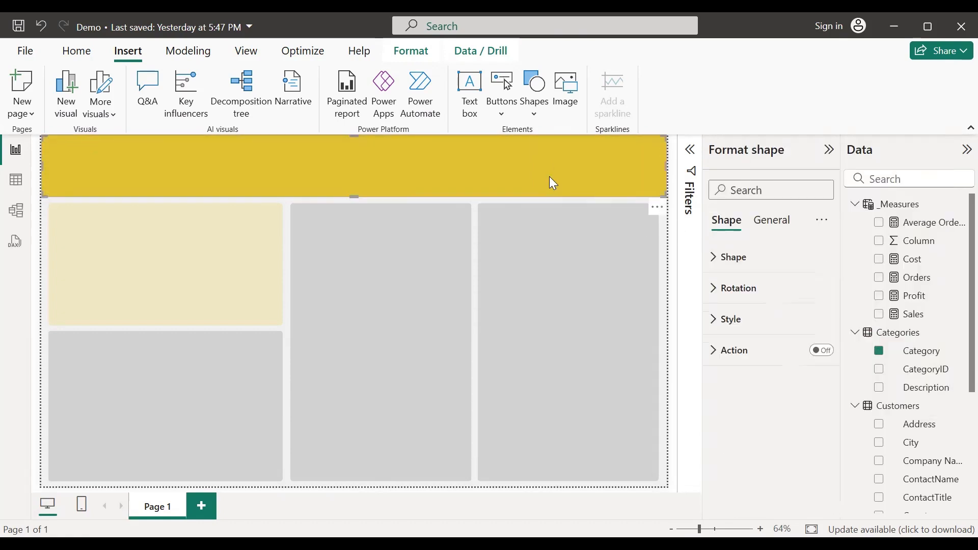
{"action": "left_click", "coordinate": [664, 244]}
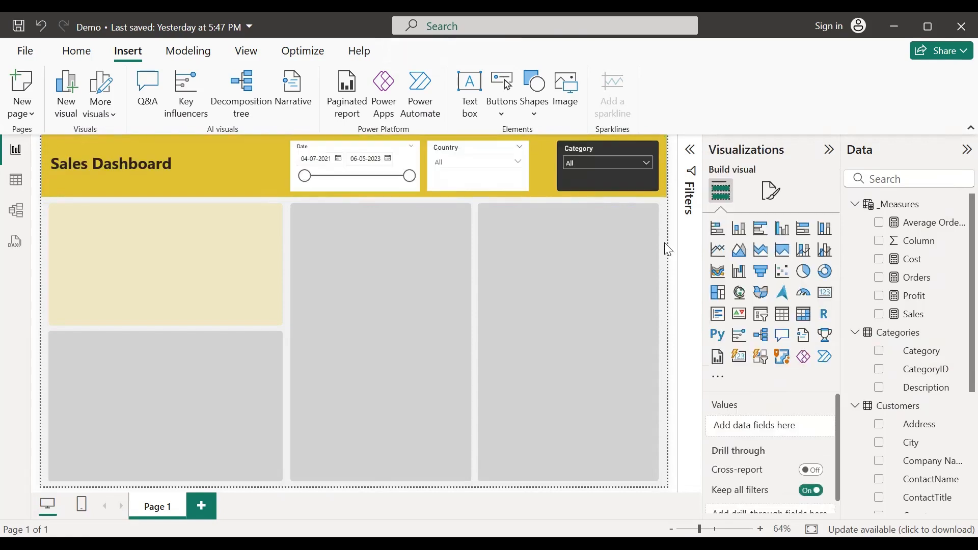
Step: Copy the Category slicer's dark styling onto the Country and Date slicers with Format painter
{"action": "left_click", "coordinate": [596, 188]}
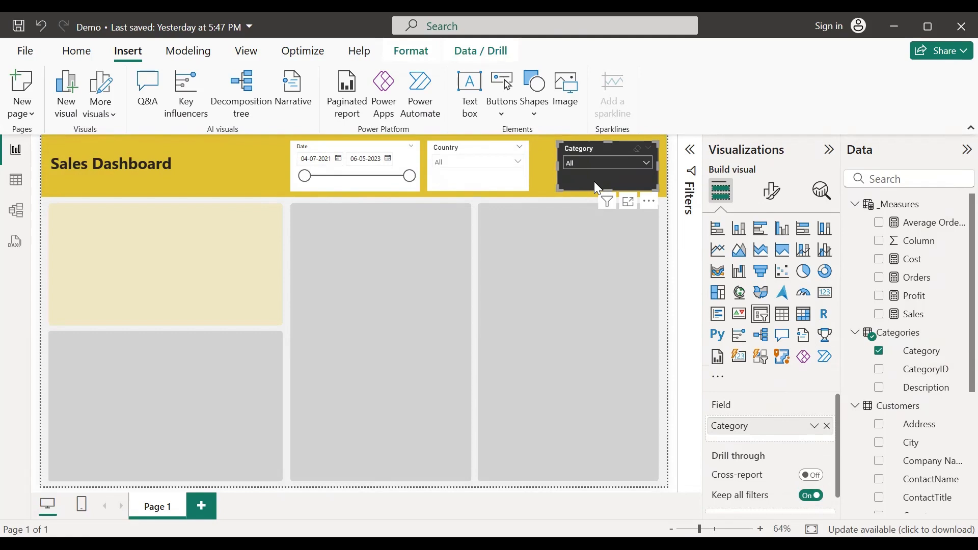
{"action": "left_click", "coordinate": [76, 50]}
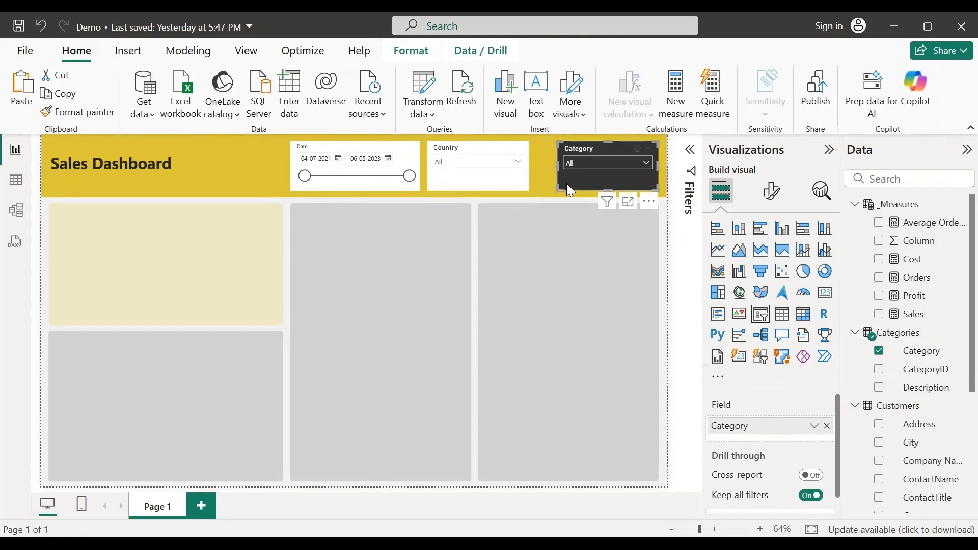
{"action": "left_click", "coordinate": [87, 114]}
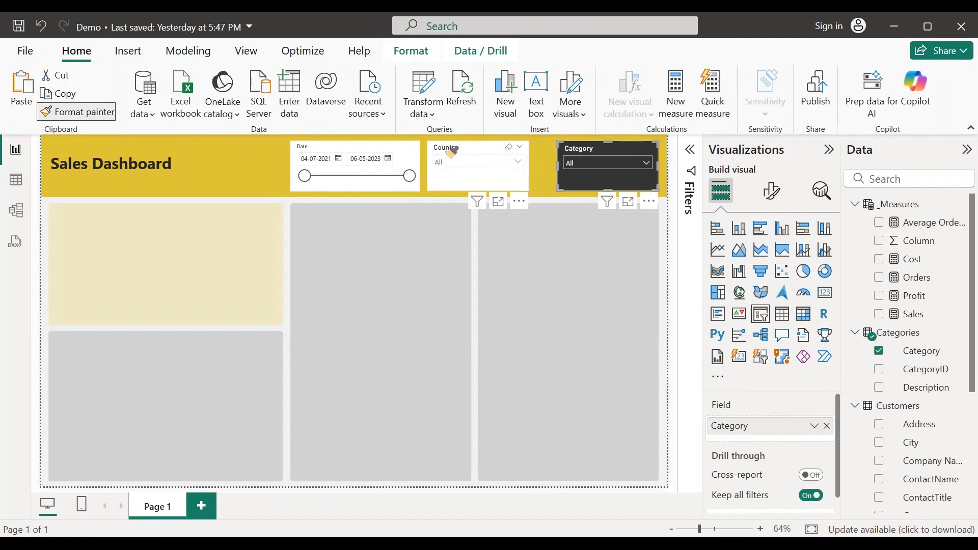
{"action": "left_click", "coordinate": [451, 151]}
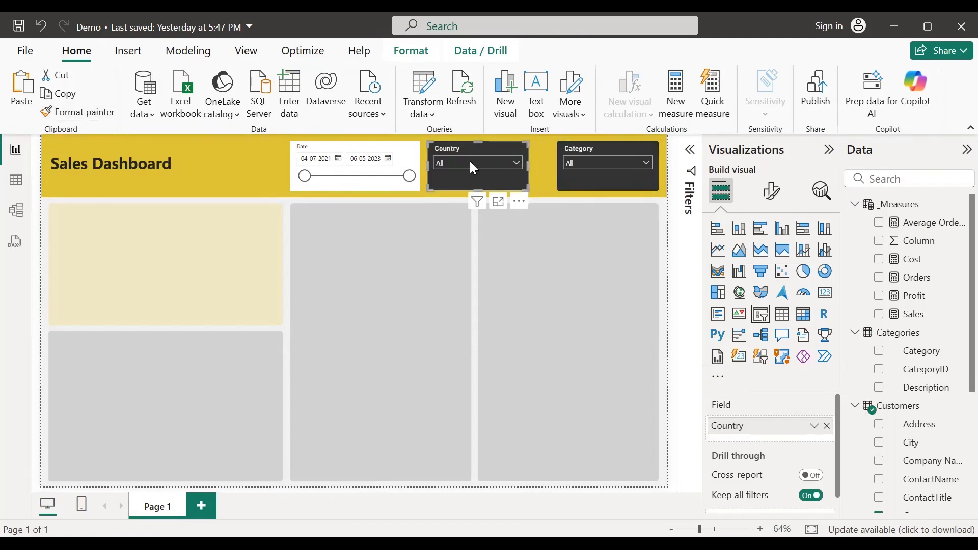
{"action": "left_click", "coordinate": [96, 114]}
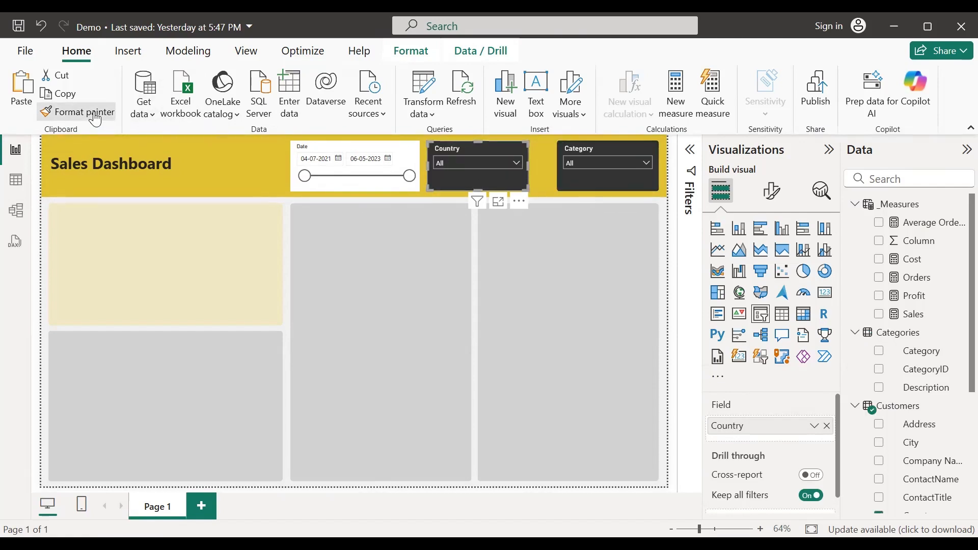
{"action": "left_click", "coordinate": [322, 148]}
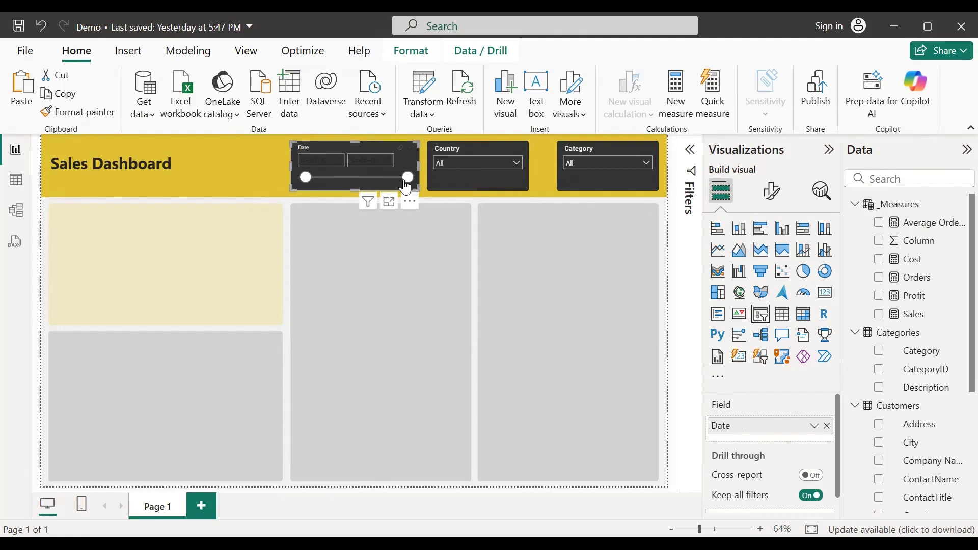
Step: Set the Date slicer's date value text to white
{"action": "left_click", "coordinate": [339, 160]}
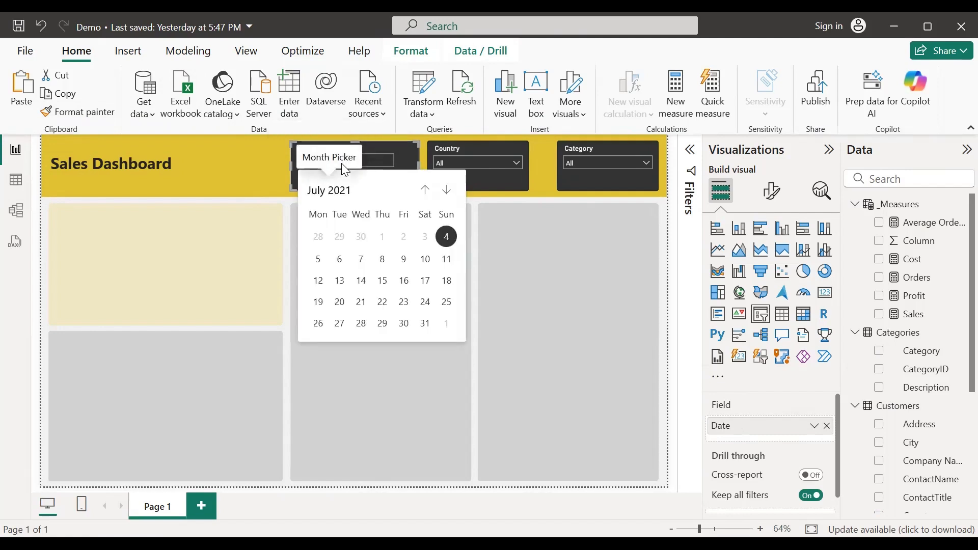
{"action": "left_click", "coordinate": [291, 183]}
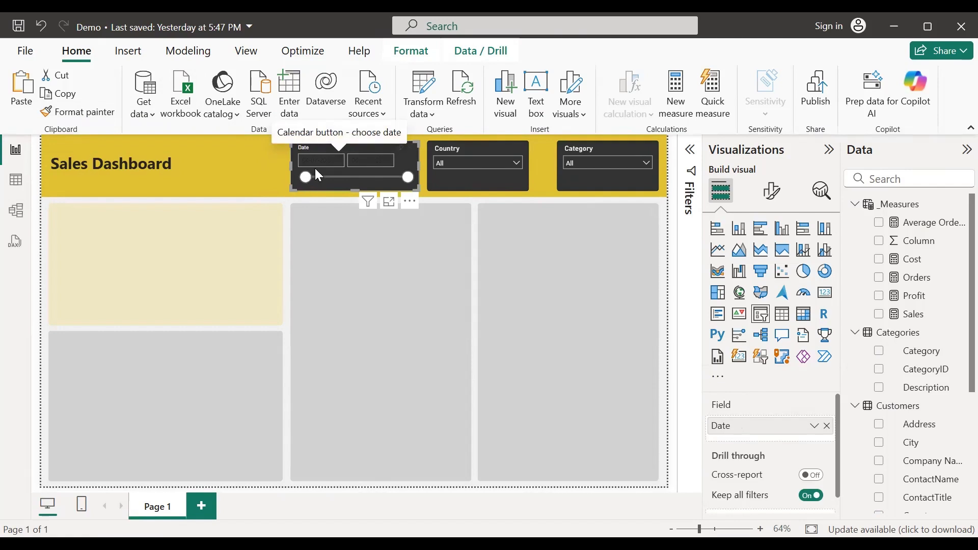
{"action": "left_click", "coordinate": [777, 199]}
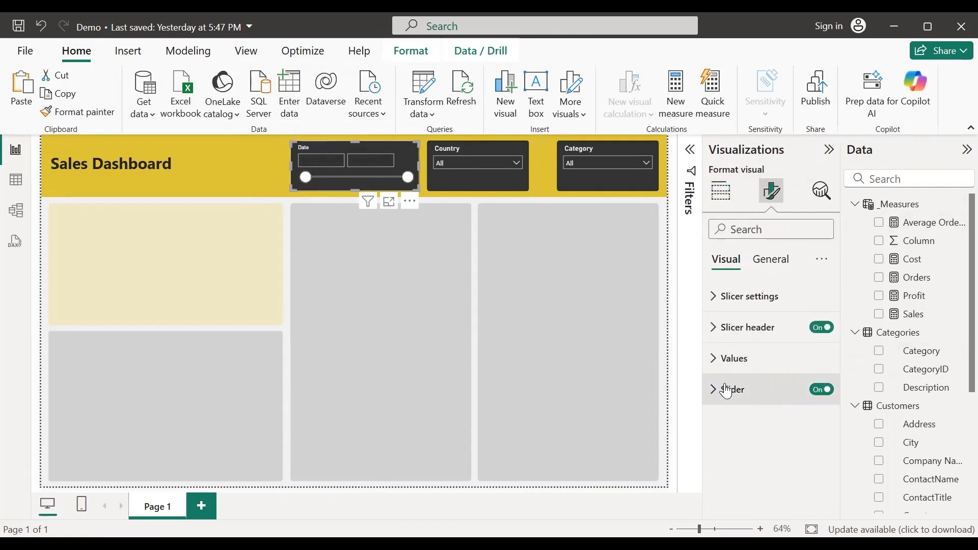
{"action": "left_click", "coordinate": [716, 359]}
{"action": "scroll", "coordinate": [753, 412], "scroll_direction": "down", "scroll_amount": 2}
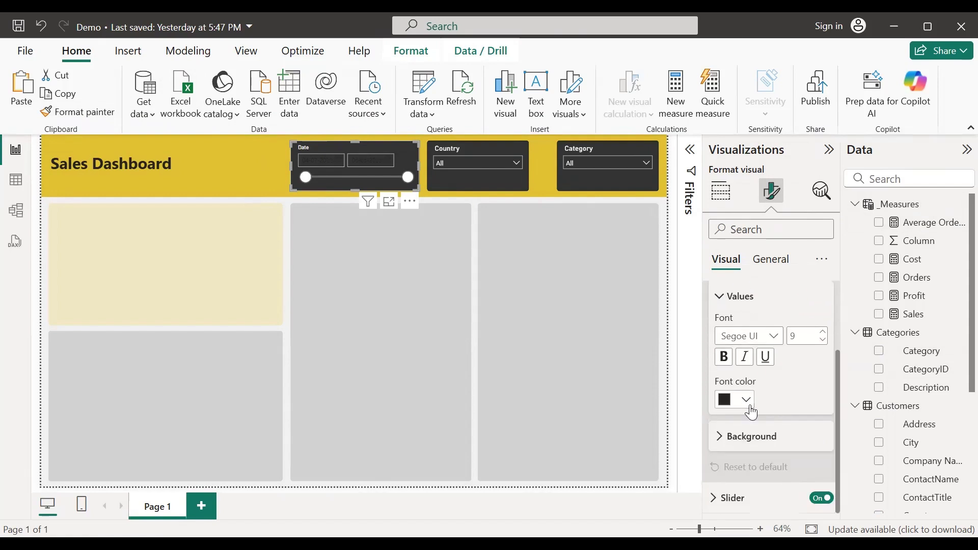
{"action": "left_click", "coordinate": [746, 400]}
{"action": "left_click", "coordinate": [738, 162]}
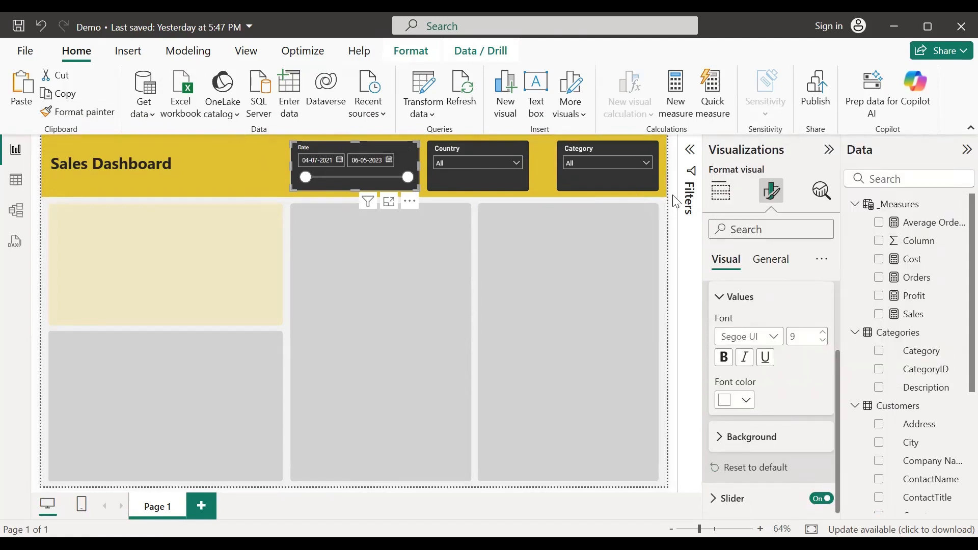
{"action": "left_click", "coordinate": [538, 180]}
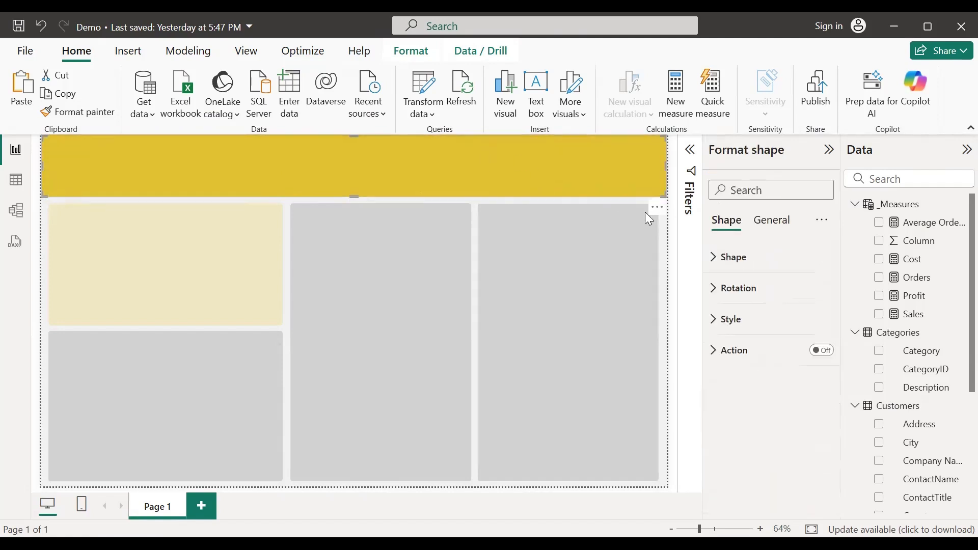
{"action": "left_click", "coordinate": [476, 203]}
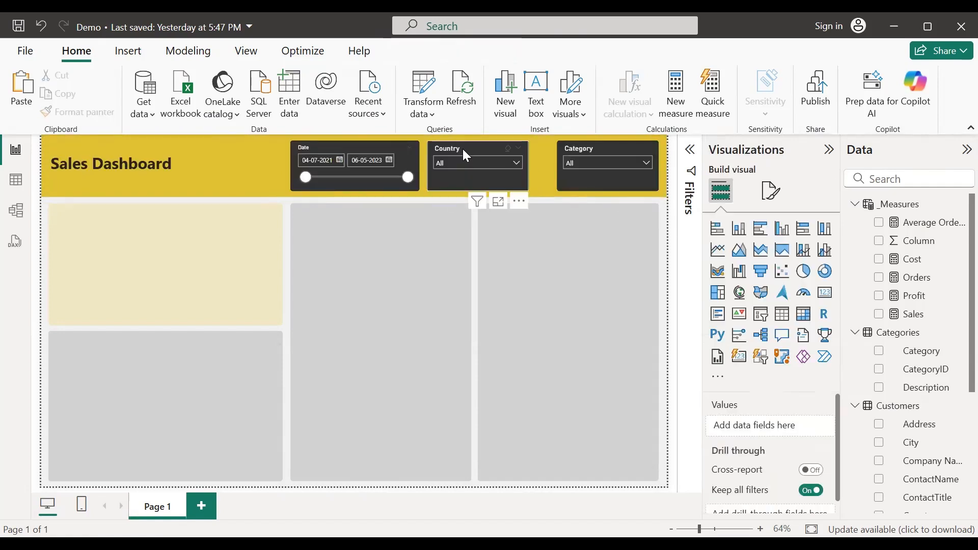
Step: Move Country next to Category and Date next to Country, then deselect
{"action": "left_click_drag", "start_coordinate": [464, 151], "coordinate": [487, 154]}
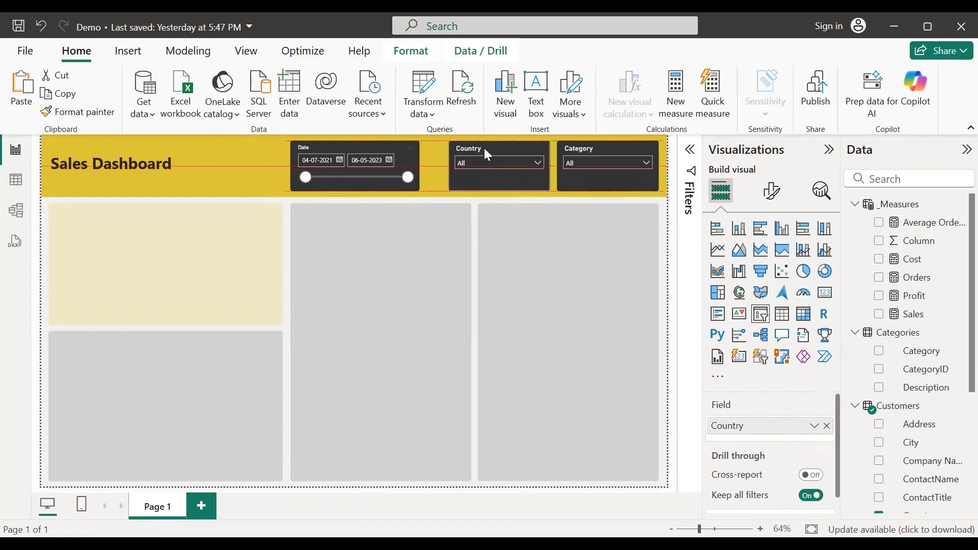
{"action": "left_click_drag", "start_coordinate": [353, 155], "coordinate": [373, 149]}
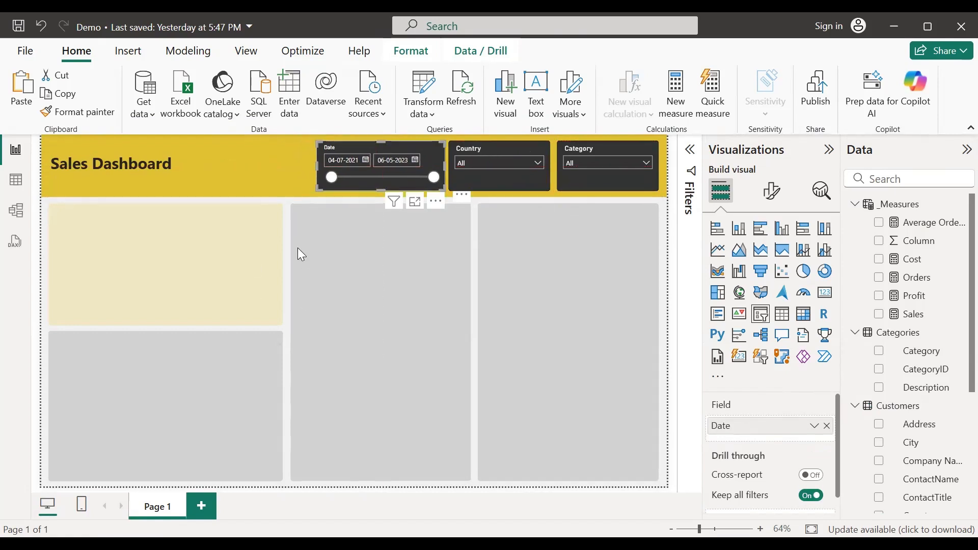
{"action": "left_click", "coordinate": [39, 224]}
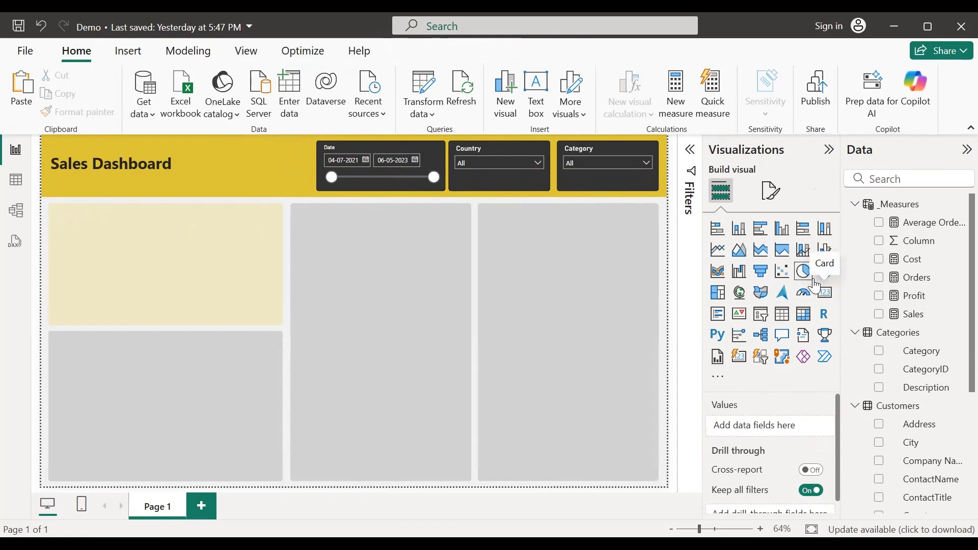
Step: Add a card showing total Sales (1.27M) and shrink it onto the yellow tile's top-left
{"action": "left_click", "coordinate": [826, 293]}
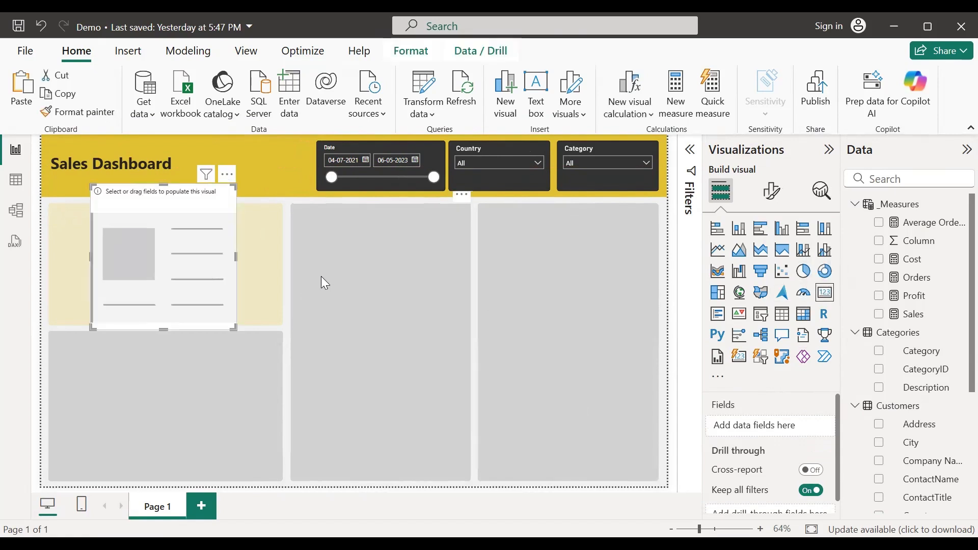
{"action": "left_click_drag", "start_coordinate": [179, 248], "coordinate": [403, 266]}
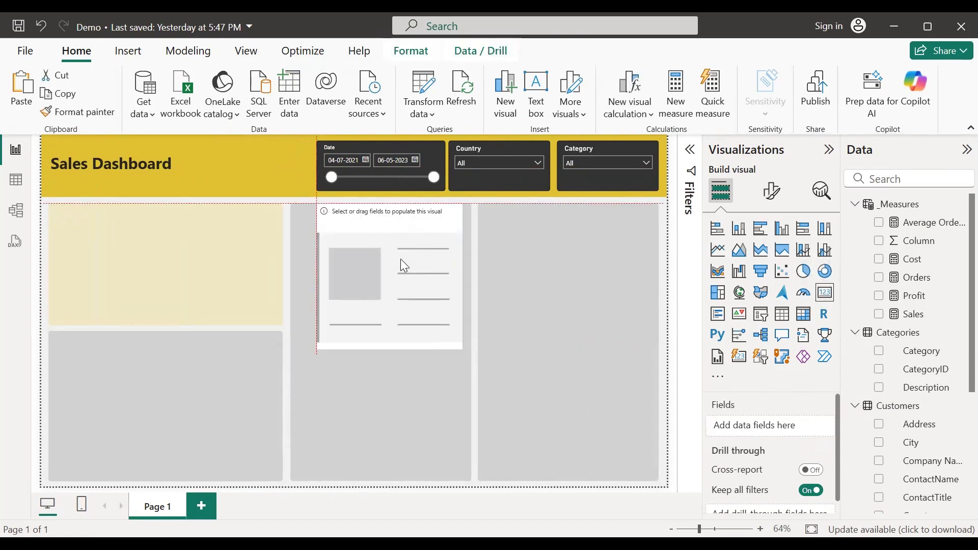
{"action": "left_click", "coordinate": [878, 315]}
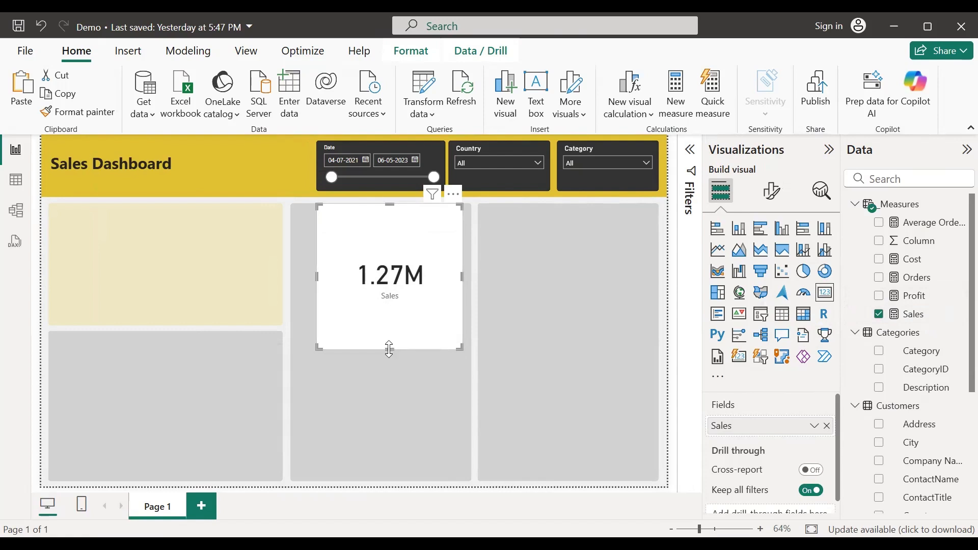
{"action": "left_click_drag", "start_coordinate": [389, 349], "coordinate": [136, 244]}
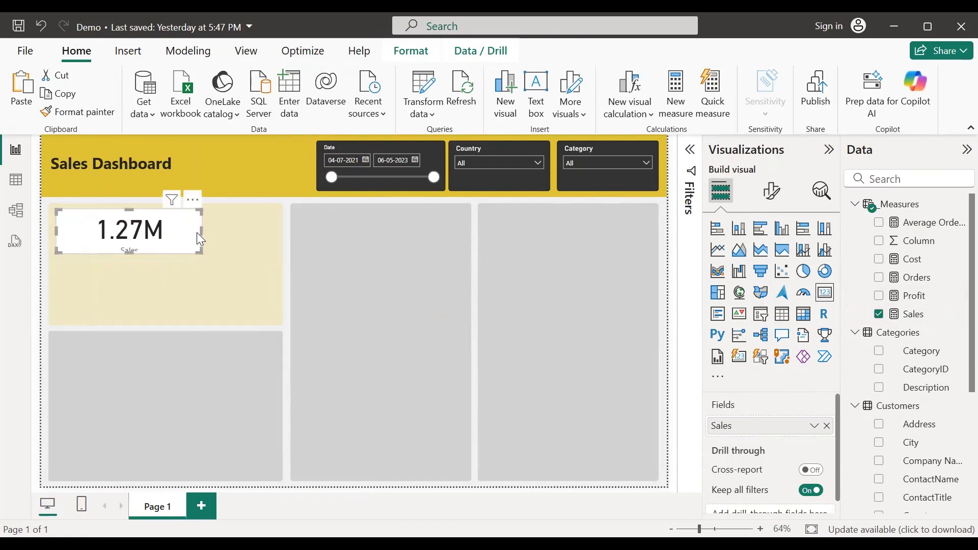
{"action": "left_click_drag", "start_coordinate": [200, 239], "coordinate": [155, 235]}
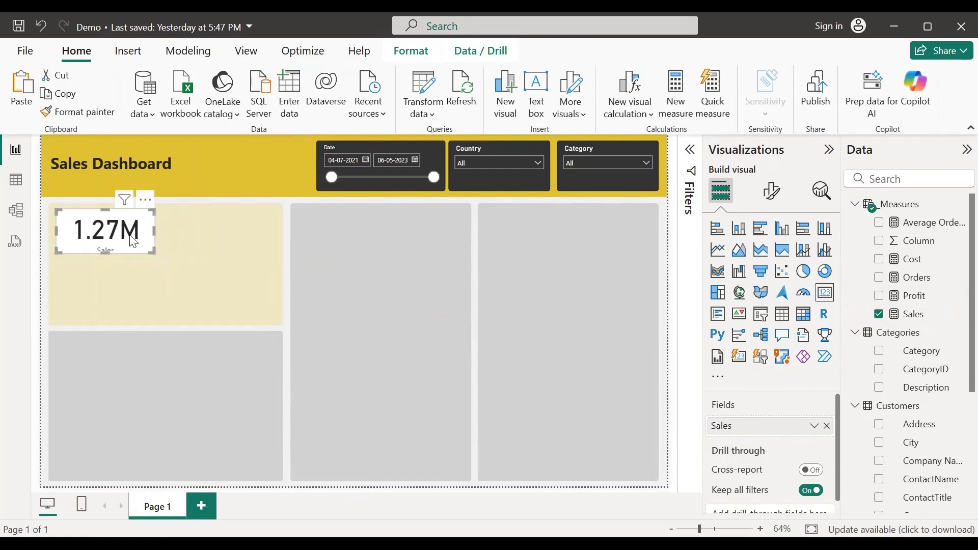
{"action": "left_click", "coordinate": [772, 196]}
Step: Set the Sales card's callout value font size to 25
{"action": "left_click", "coordinate": [713, 296]}
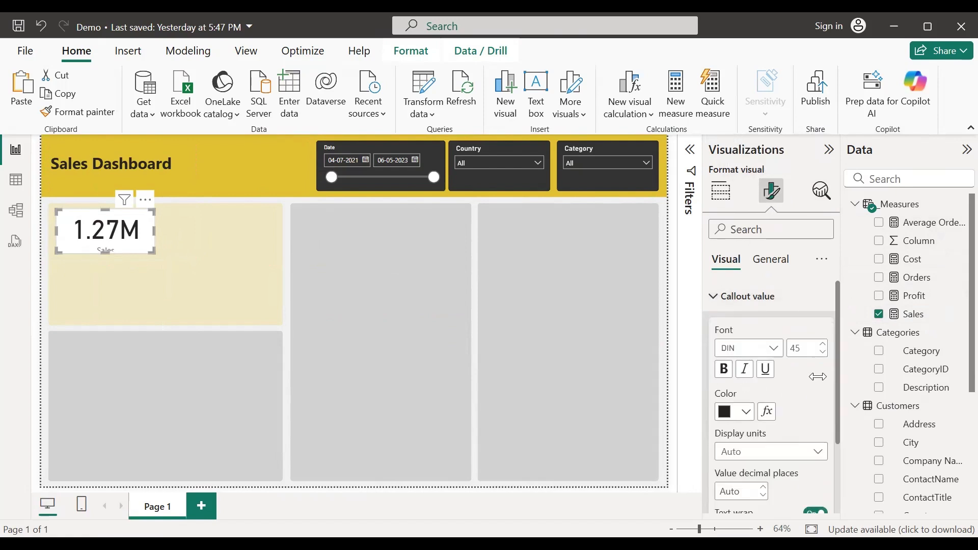
{"action": "left_click", "coordinate": [815, 349]}
{"action": "type", "text": "20"}
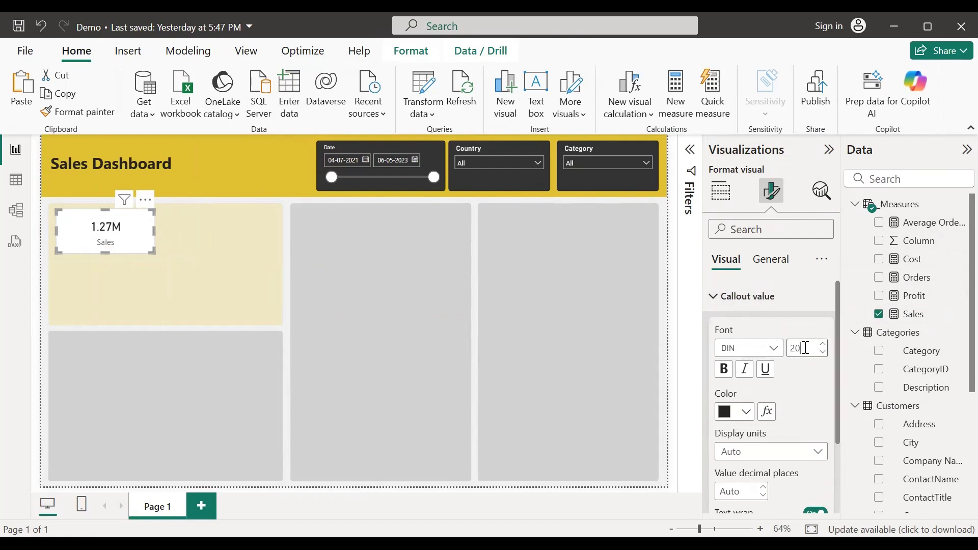
{"action": "double_click", "coordinate": [806, 348]}
{"action": "type", "text": "25"}
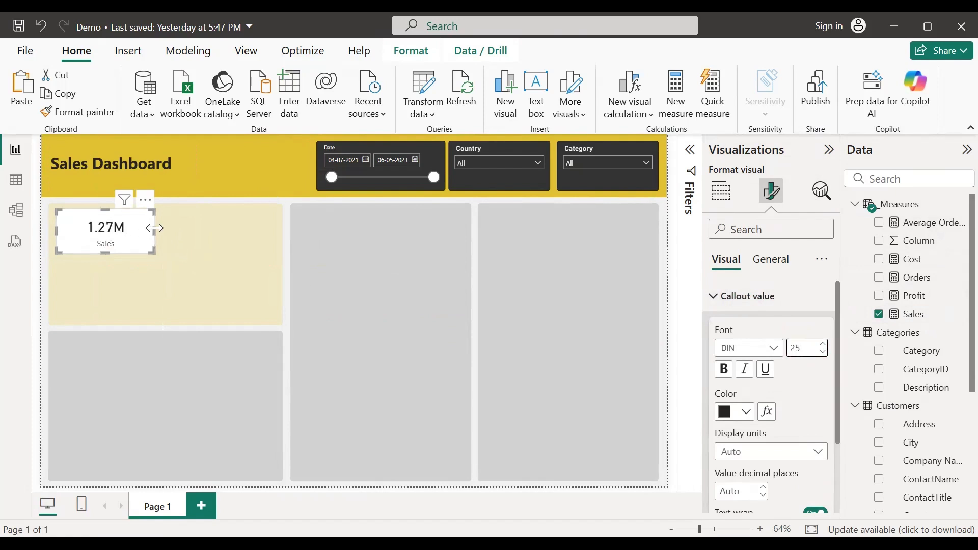
Step: Narrow the Sales card and paste a duplicate to the right of the original
{"action": "left_click_drag", "start_coordinate": [148, 227], "coordinate": [150, 230]}
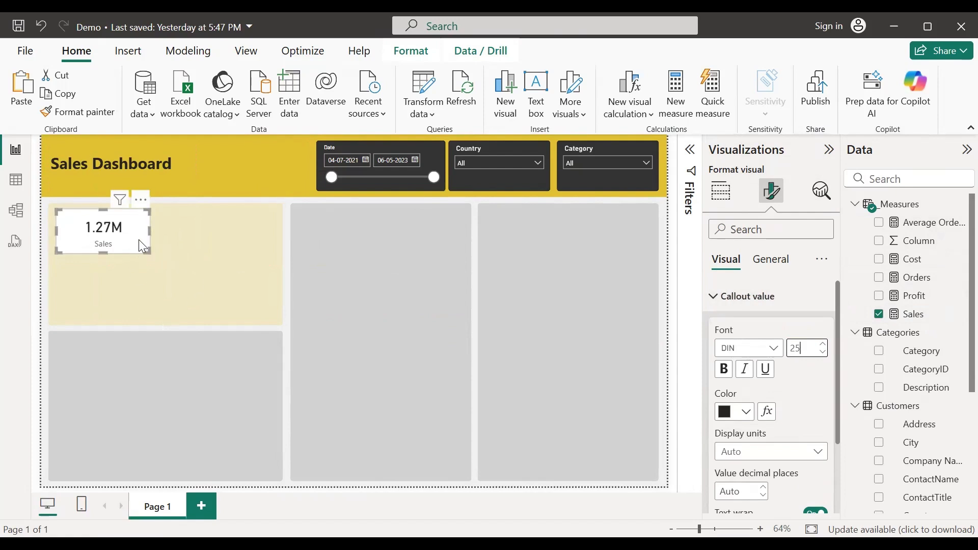
{"action": "key", "text": "ctrl+c"}
{"action": "key", "text": "ctrl+v"}
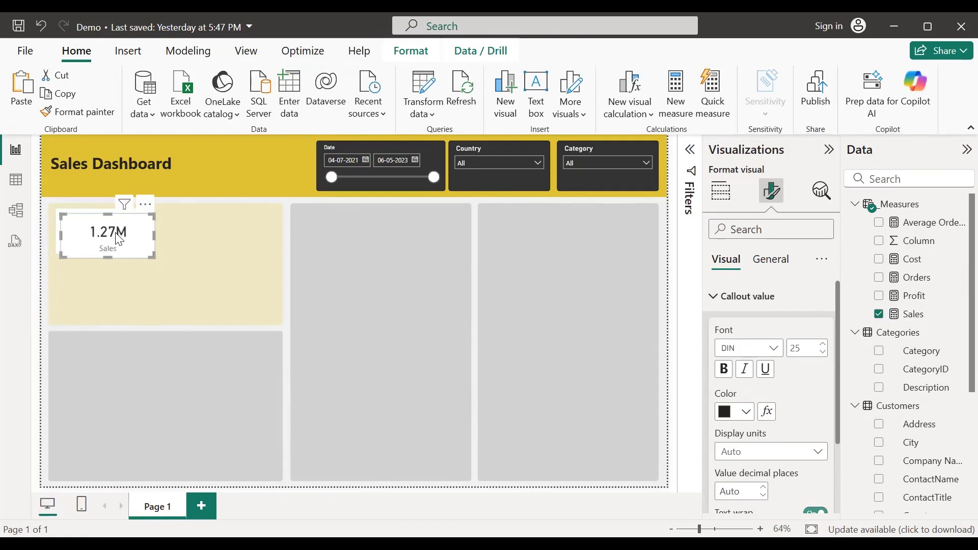
{"action": "left_click_drag", "start_coordinate": [129, 237], "coordinate": [235, 238]}
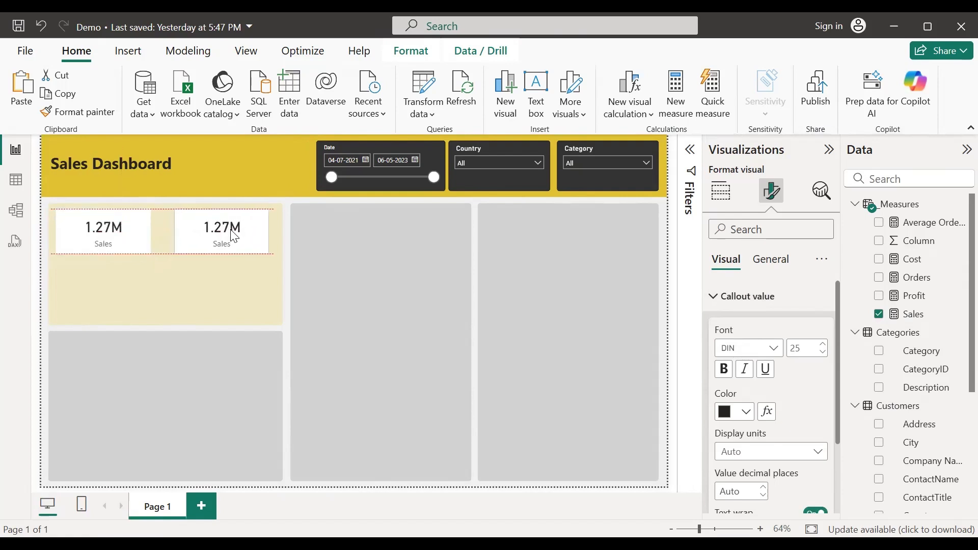
{"action": "left_click_drag", "start_coordinate": [235, 238], "coordinate": [234, 238]}
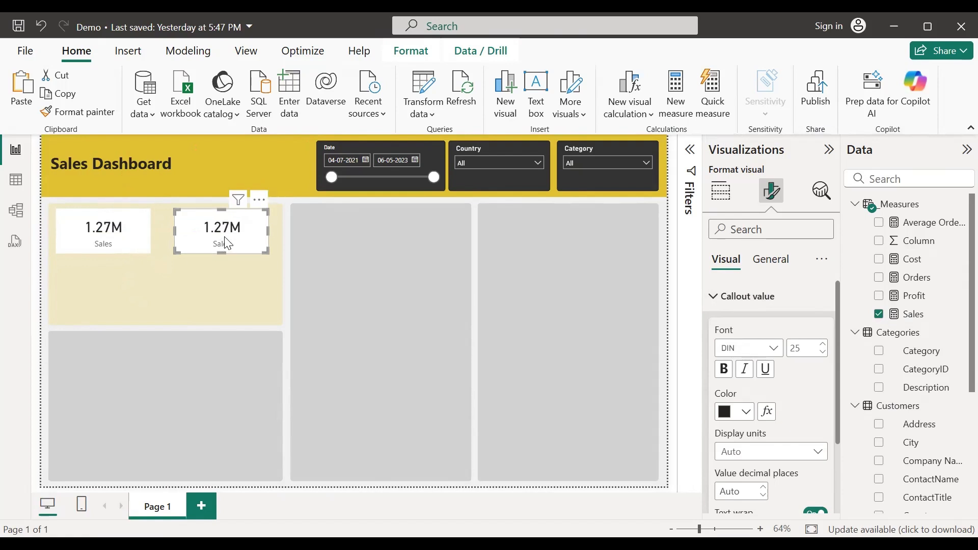
{"action": "left_click", "coordinate": [709, 297]}
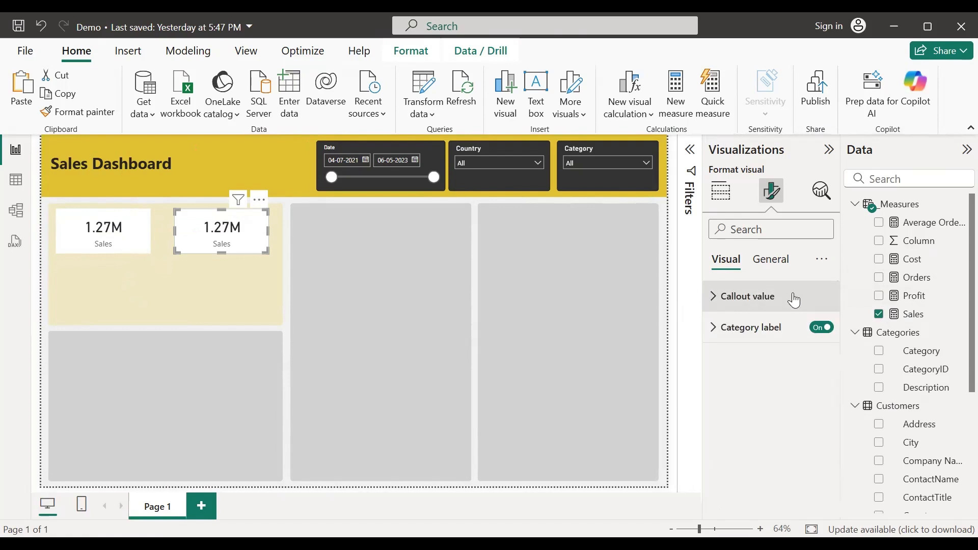
{"action": "left_click", "coordinate": [726, 202]}
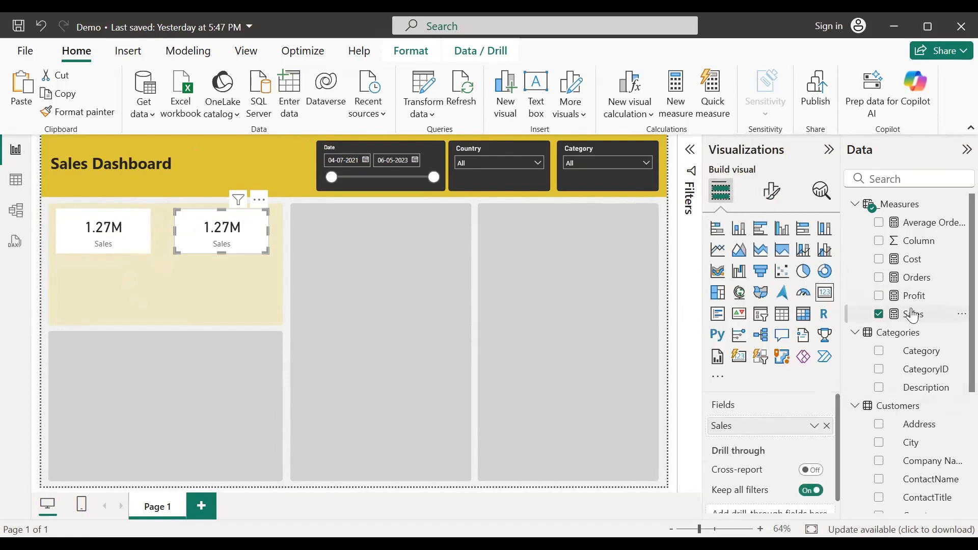
Step: Switch the copied card to Orders and add a Profit card below Sales
{"action": "left_click_drag", "start_coordinate": [911, 283], "coordinate": [783, 429]}
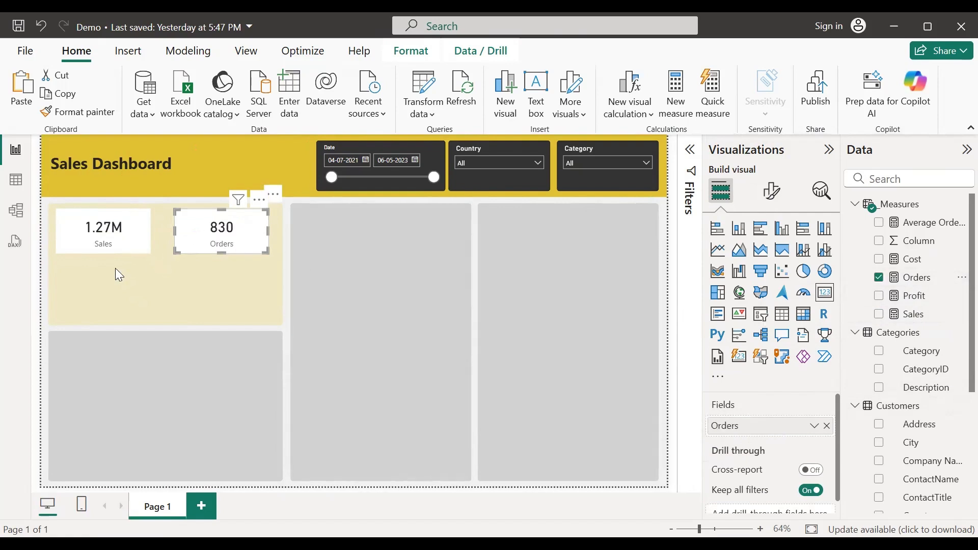
{"action": "left_click", "coordinate": [114, 247]}
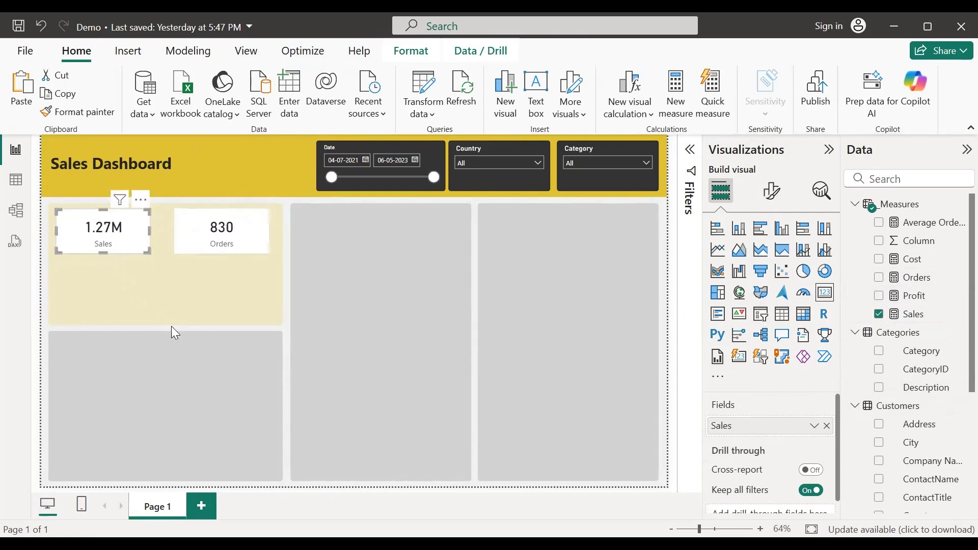
{"action": "key", "text": "ctrl+c"}
{"action": "key", "text": "ctrl+v"}
{"action": "left_click_drag", "start_coordinate": [120, 246], "coordinate": [118, 294]}
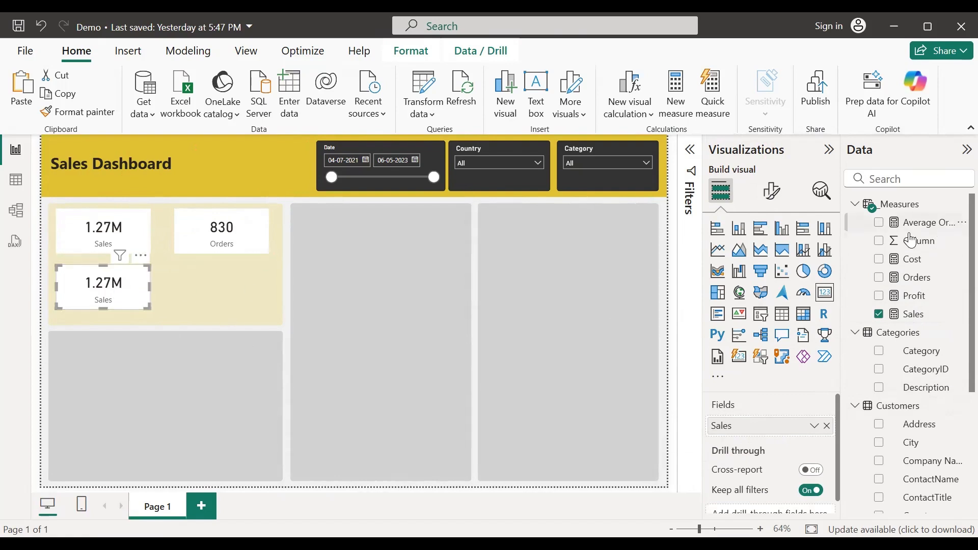
{"action": "left_click", "coordinate": [879, 315]}
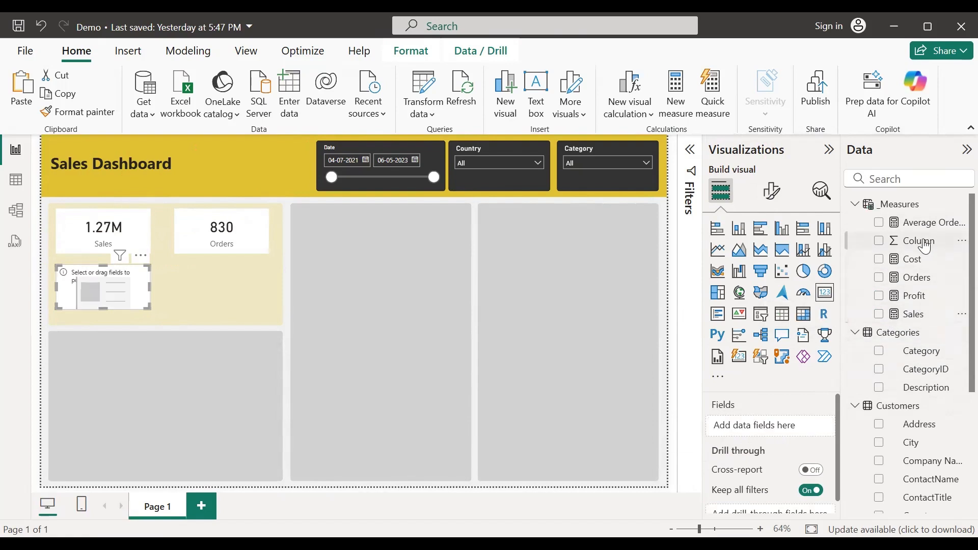
{"action": "left_click", "coordinate": [880, 297]}
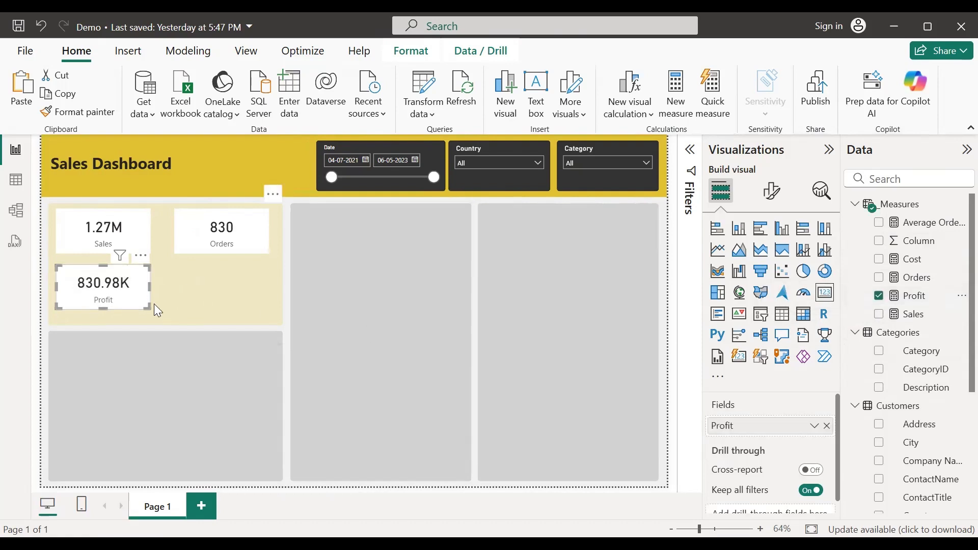
Step: Duplicate the Profit card below Orders and make it show Average Order Value
{"action": "key", "text": "ctrl+c"}
{"action": "key", "text": "ctrl+v"}
{"action": "left_click_drag", "start_coordinate": [116, 293], "coordinate": [235, 297]}
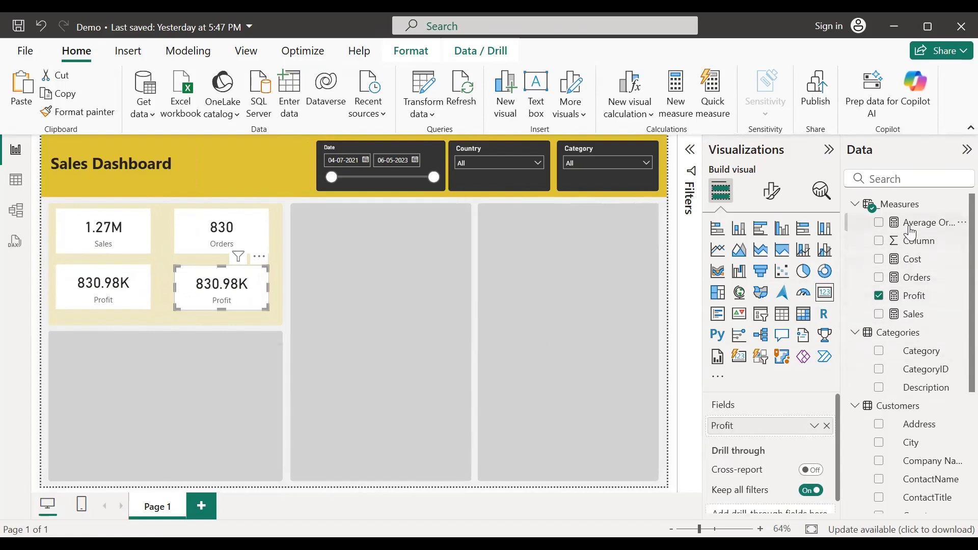
{"action": "left_click_drag", "start_coordinate": [911, 235], "coordinate": [757, 432]}
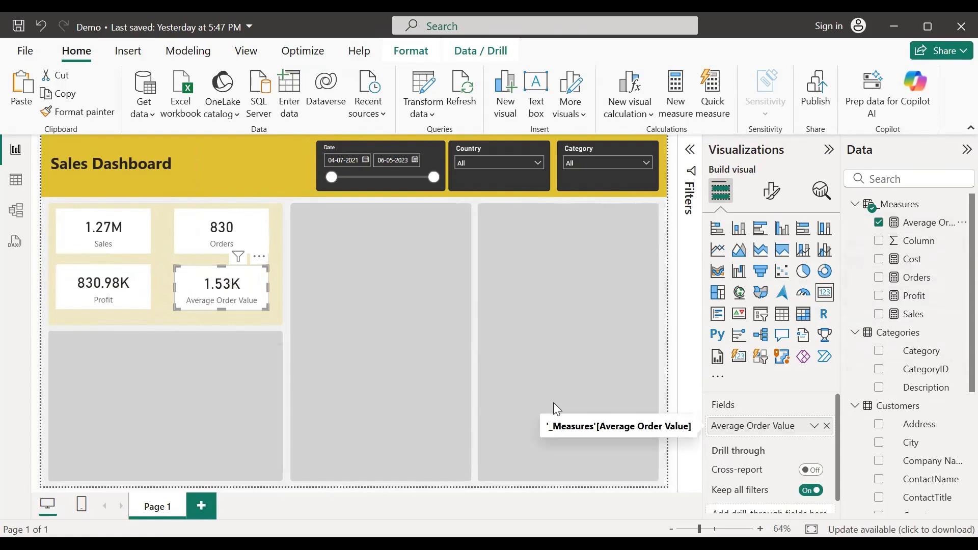
{"action": "left_click", "coordinate": [44, 296]}
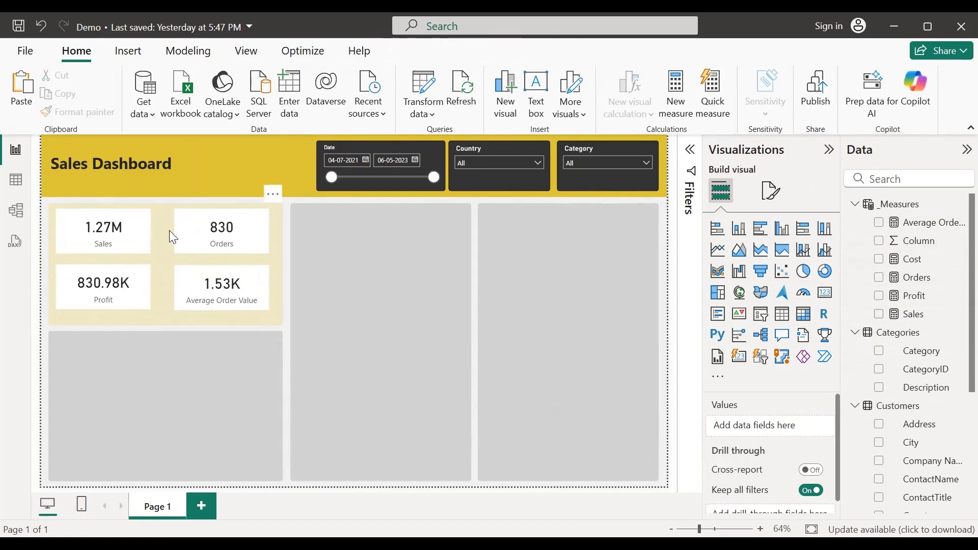
Step: Give the Sales card a light grey background at 43% transparency
{"action": "left_click", "coordinate": [147, 226]}
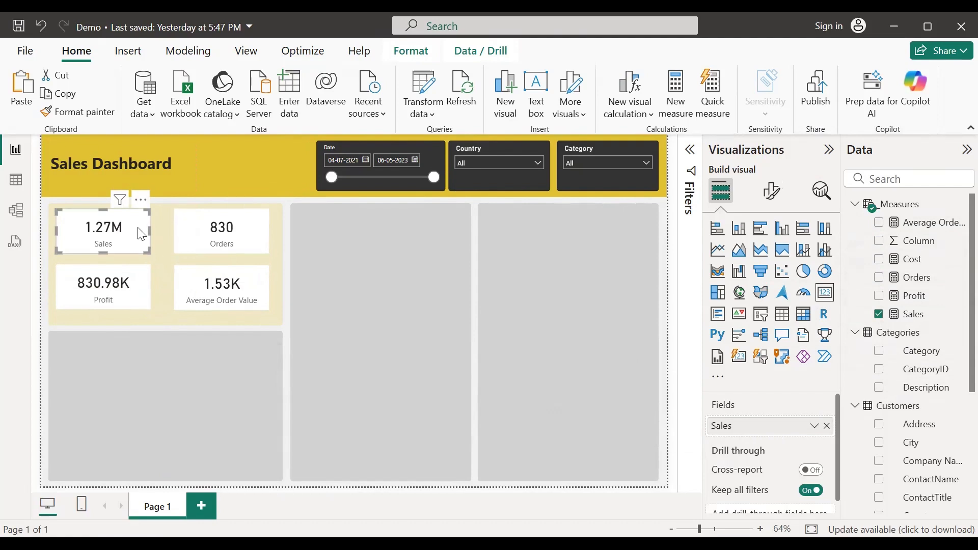
{"action": "left_click", "coordinate": [773, 194]}
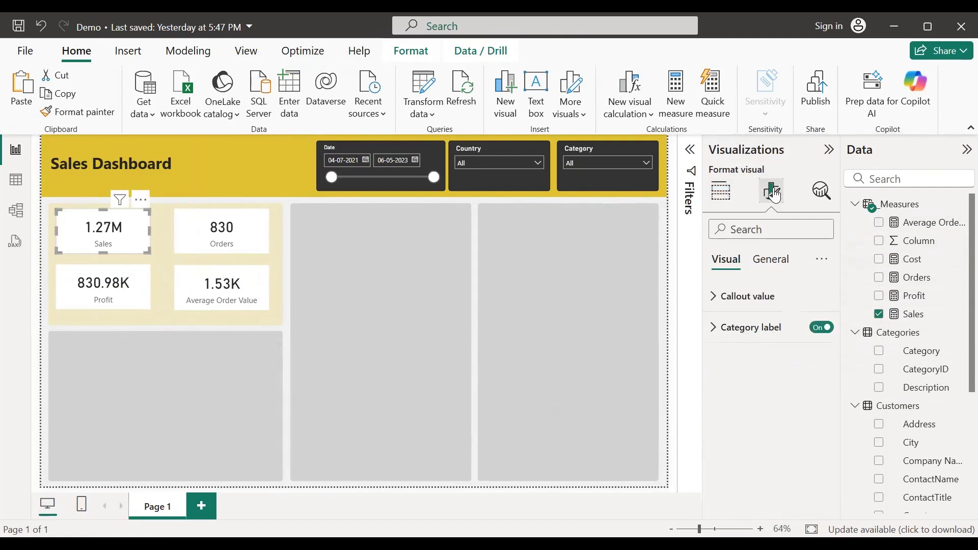
{"action": "left_click", "coordinate": [781, 266]}
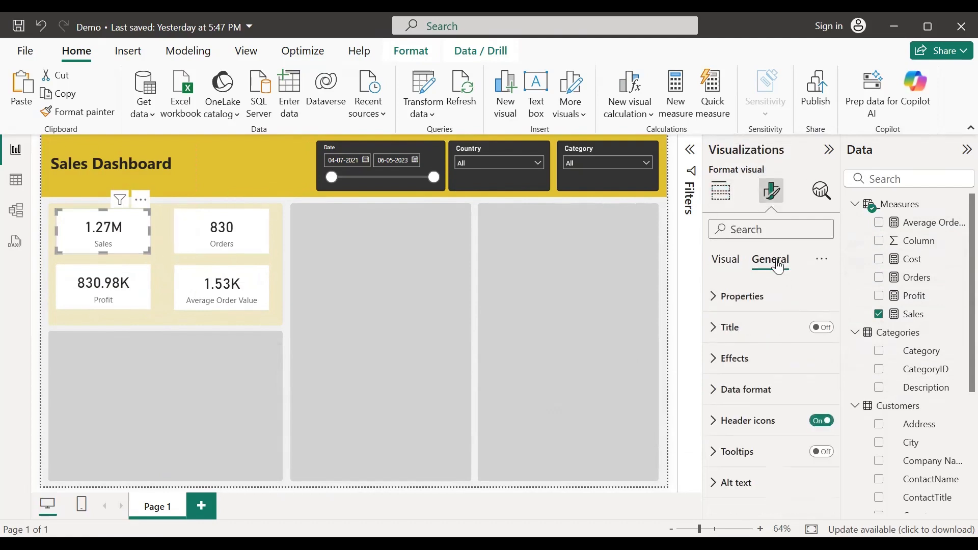
{"action": "left_click", "coordinate": [714, 359]}
{"action": "scroll", "coordinate": [779, 376], "scroll_direction": "down", "scroll_amount": 3}
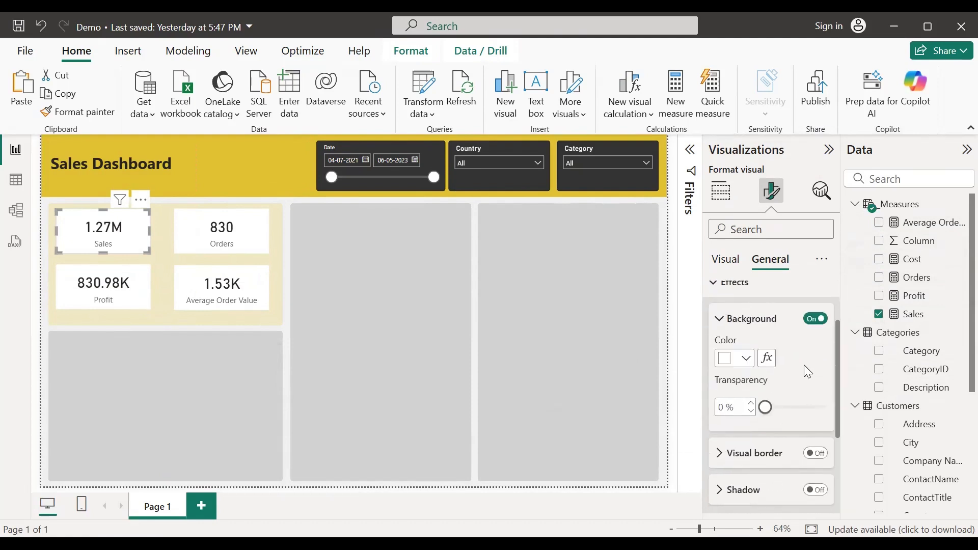
{"action": "left_click", "coordinate": [746, 358]}
{"action": "left_click", "coordinate": [735, 153]}
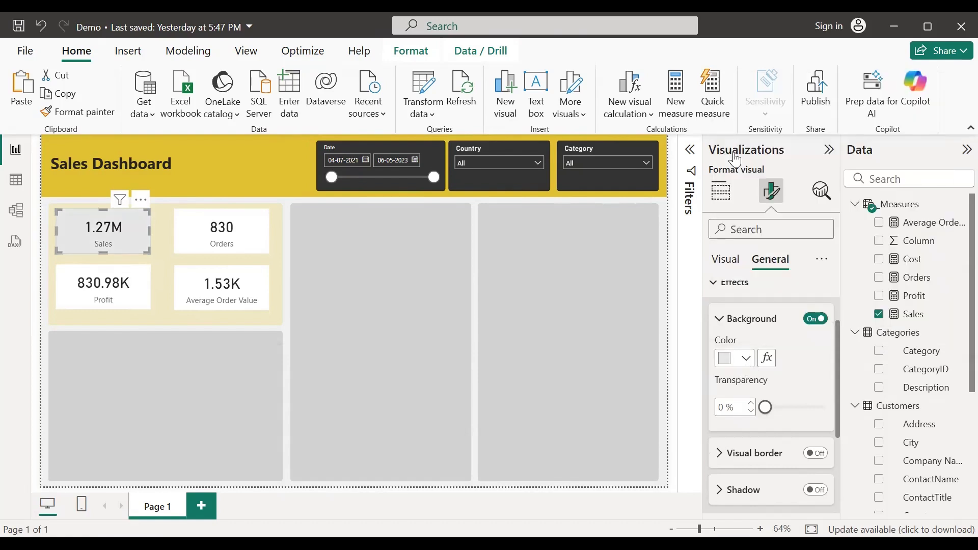
{"action": "left_click_drag", "start_coordinate": [766, 407], "coordinate": [741, 411]}
Step: Add a light grey border with 5 px rounded corners to the Sales card
{"action": "scroll", "coordinate": [742, 363], "scroll_direction": "down", "scroll_amount": 2}
{"action": "left_click", "coordinate": [816, 377]}
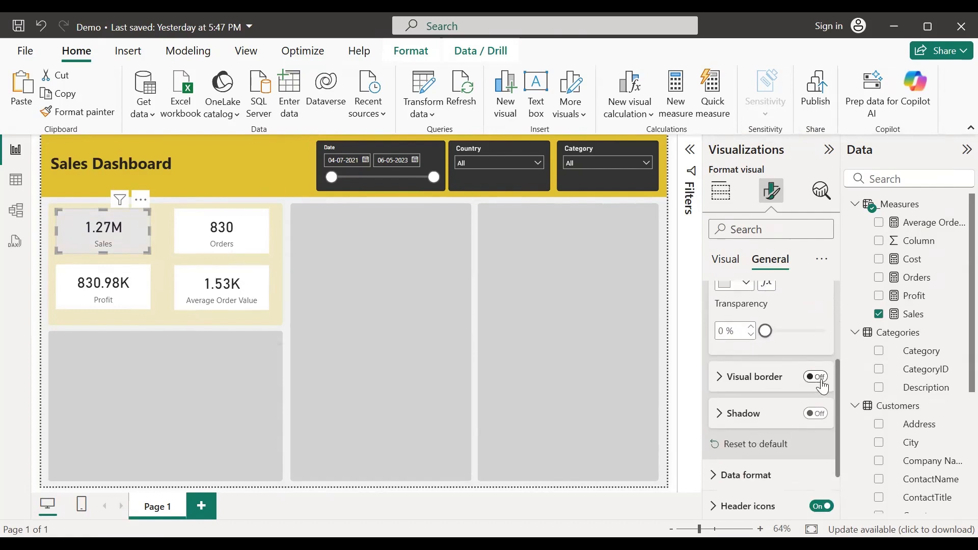
{"action": "left_click", "coordinate": [723, 385]}
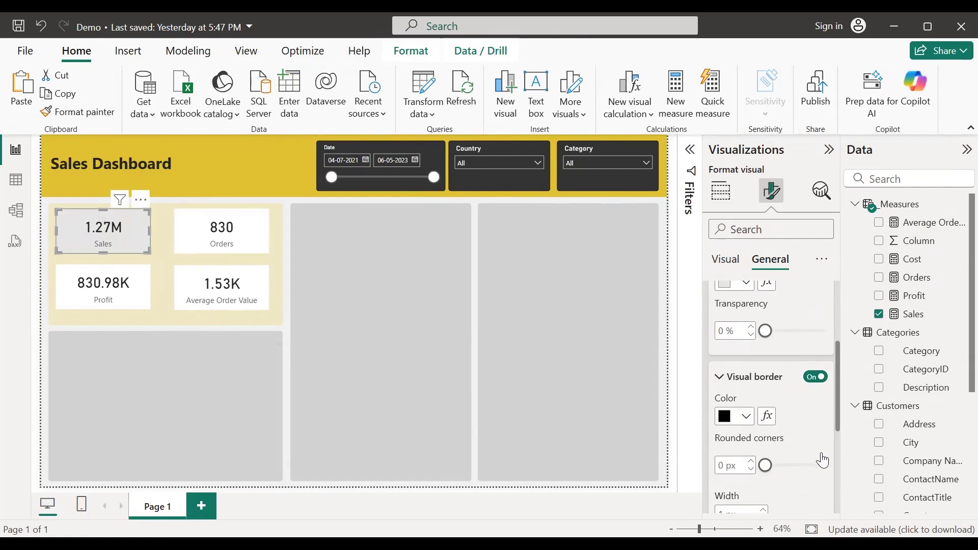
{"action": "scroll", "coordinate": [764, 393], "scroll_direction": "down", "scroll_amount": 2}
{"action": "left_click", "coordinate": [749, 341]}
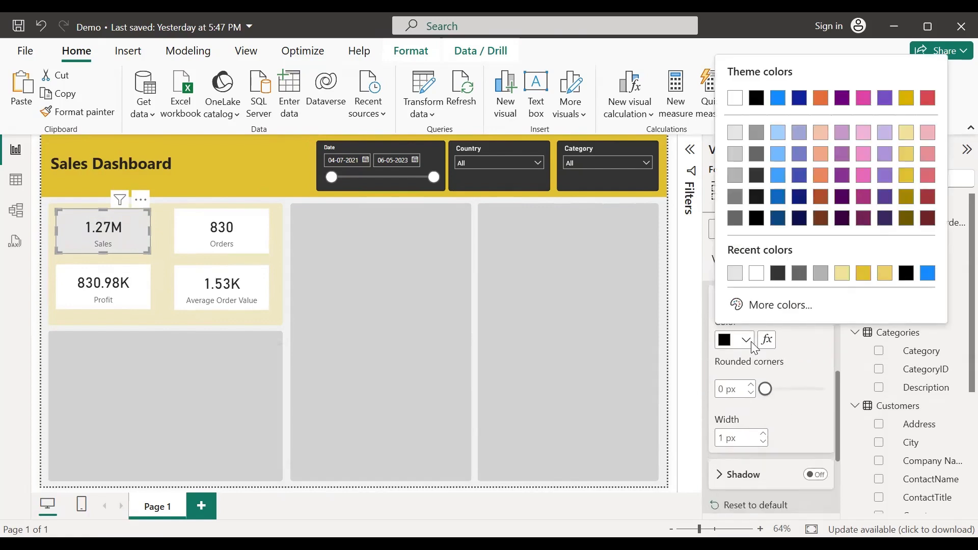
{"action": "left_click", "coordinate": [735, 177]}
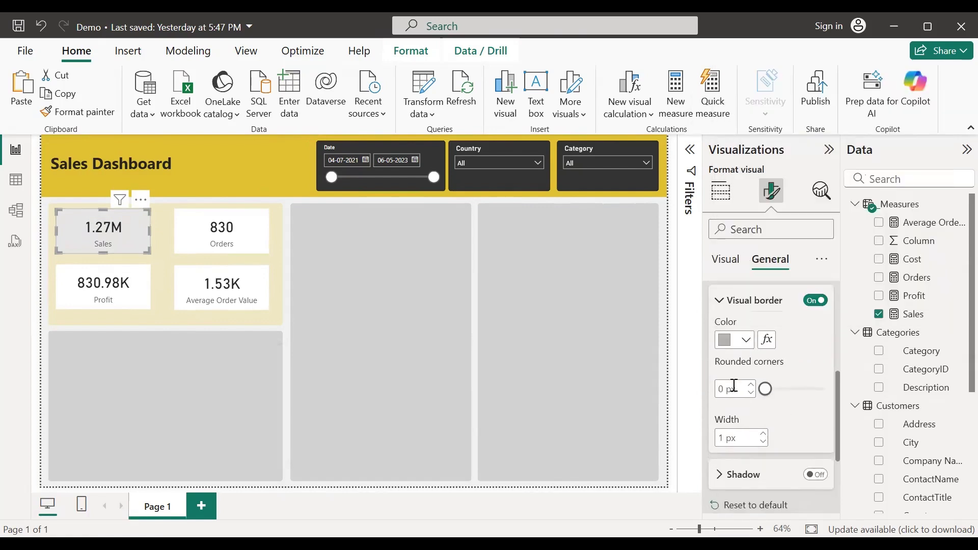
{"action": "left_click", "coordinate": [752, 385]}
{"action": "left_click_drag", "start_coordinate": [758, 391], "coordinate": [766, 390]}
{"action": "left_click", "coordinate": [165, 293]}
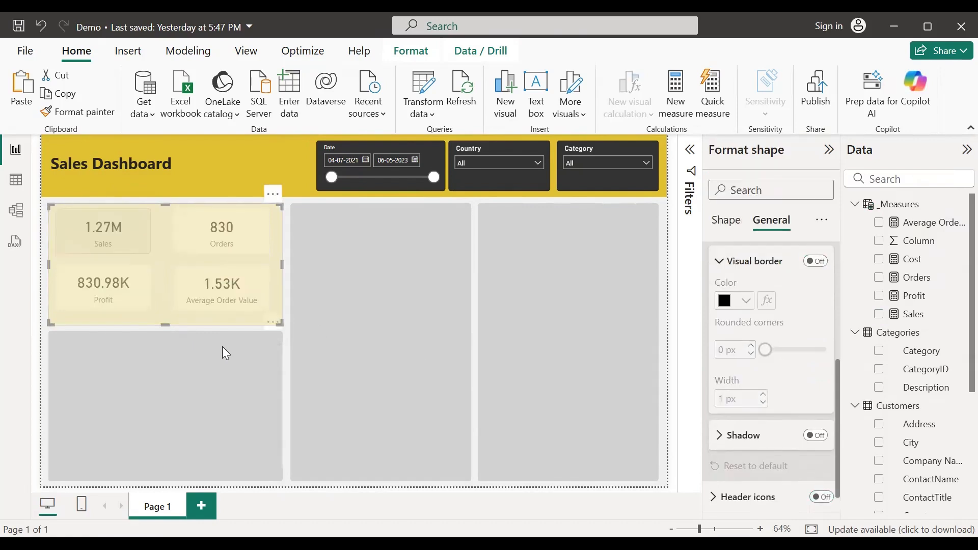
{"action": "left_click", "coordinate": [284, 300]}
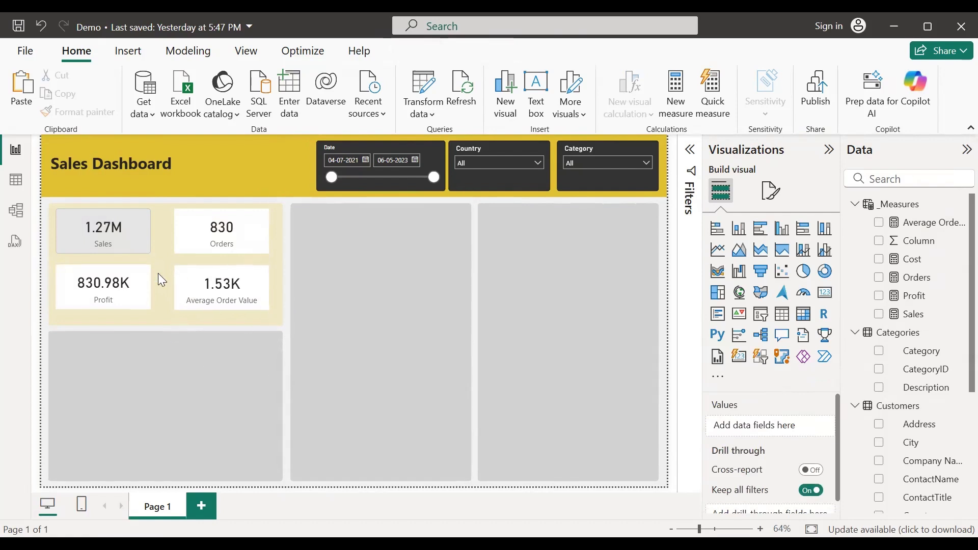
Step: Format-paint the Sales card's styling onto the Orders, Average Order Value and Profit cards
{"action": "left_click", "coordinate": [147, 249]}
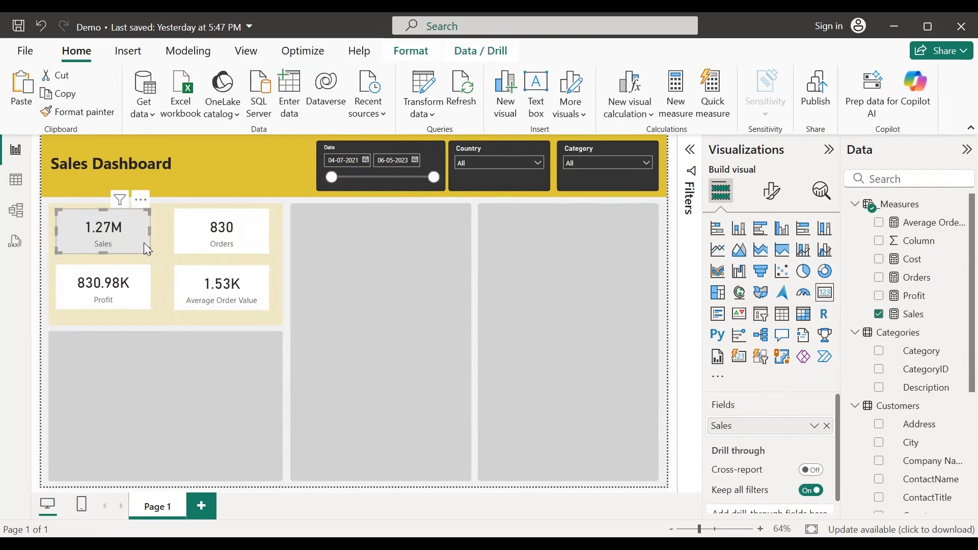
{"action": "left_click", "coordinate": [773, 196]}
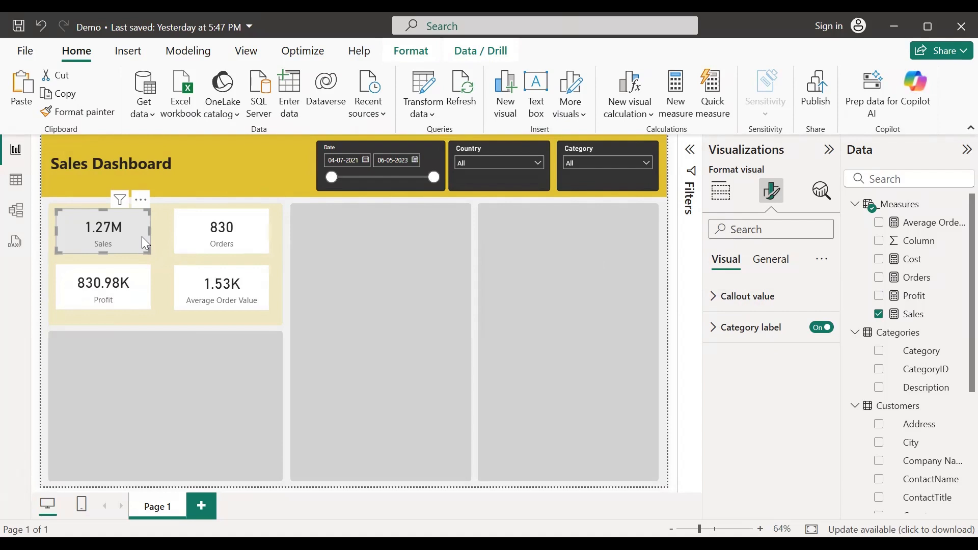
{"action": "left_click", "coordinate": [77, 112]}
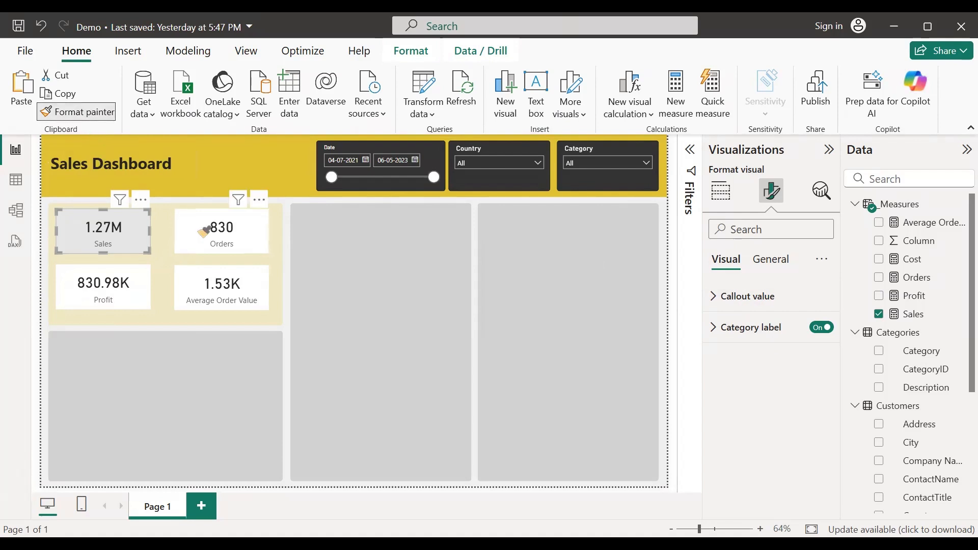
{"action": "left_click", "coordinate": [204, 231]}
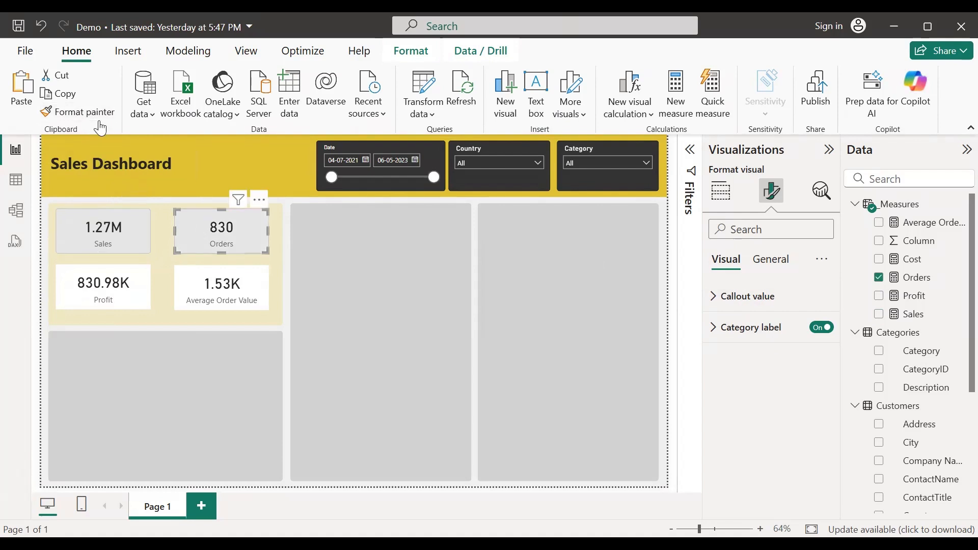
{"action": "left_click", "coordinate": [80, 113]}
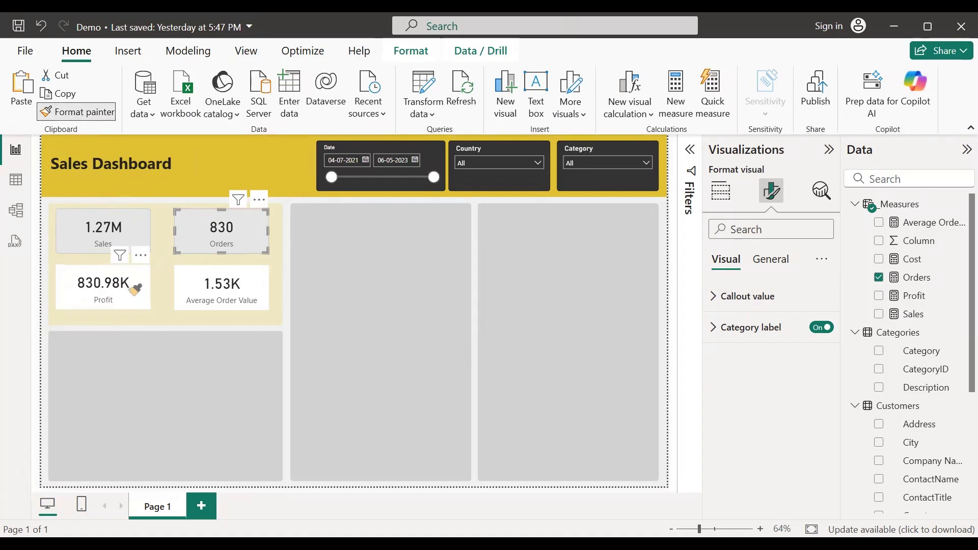
{"action": "left_click", "coordinate": [212, 285]}
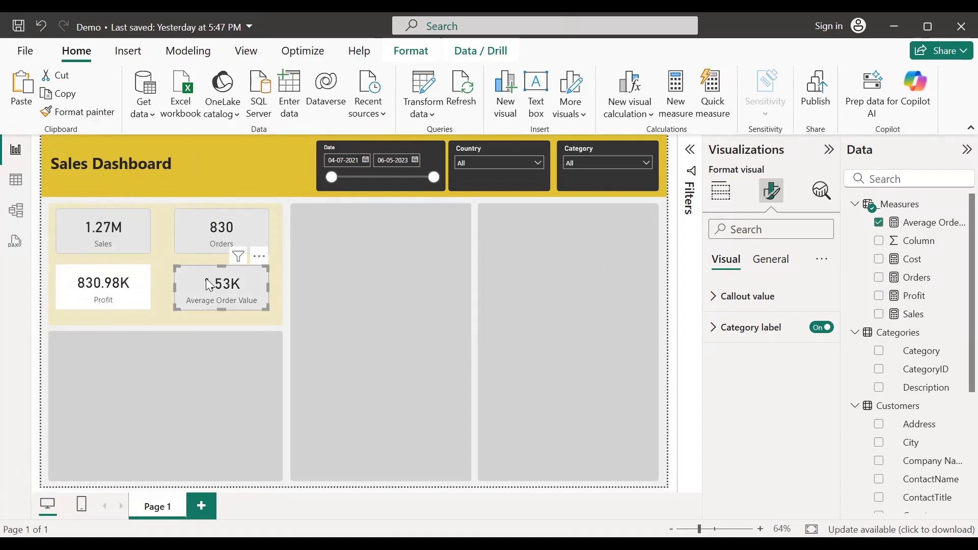
{"action": "left_click", "coordinate": [91, 116]}
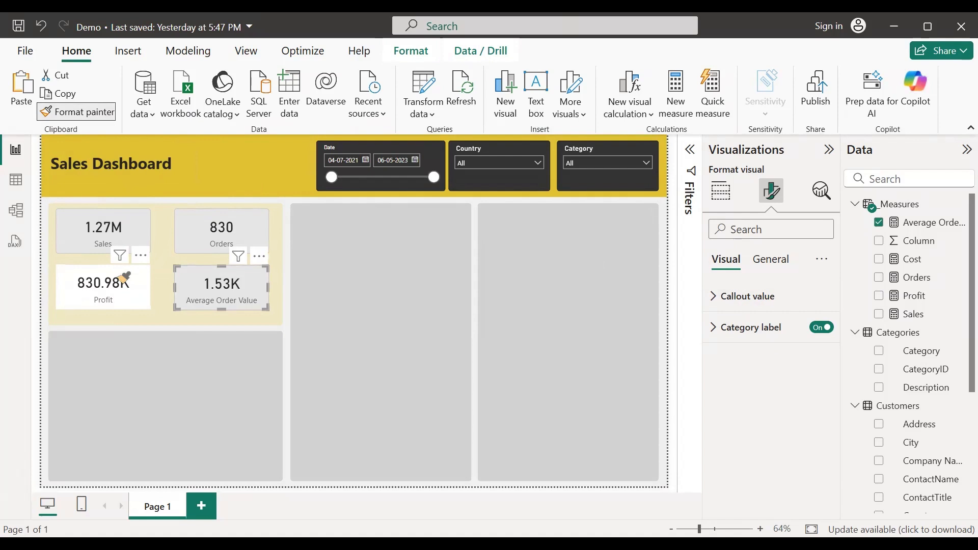
{"action": "left_click", "coordinate": [123, 278]}
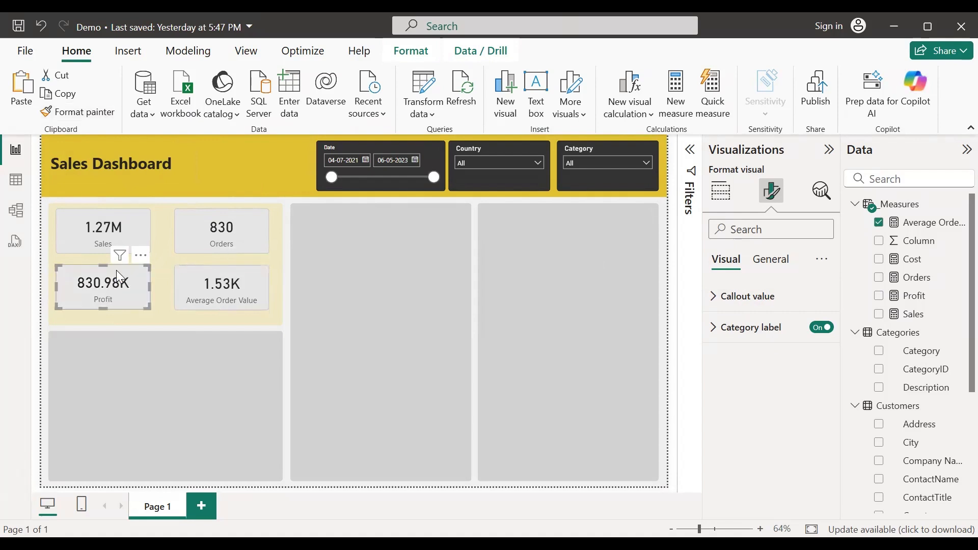
{"action": "left_click", "coordinate": [287, 288]}
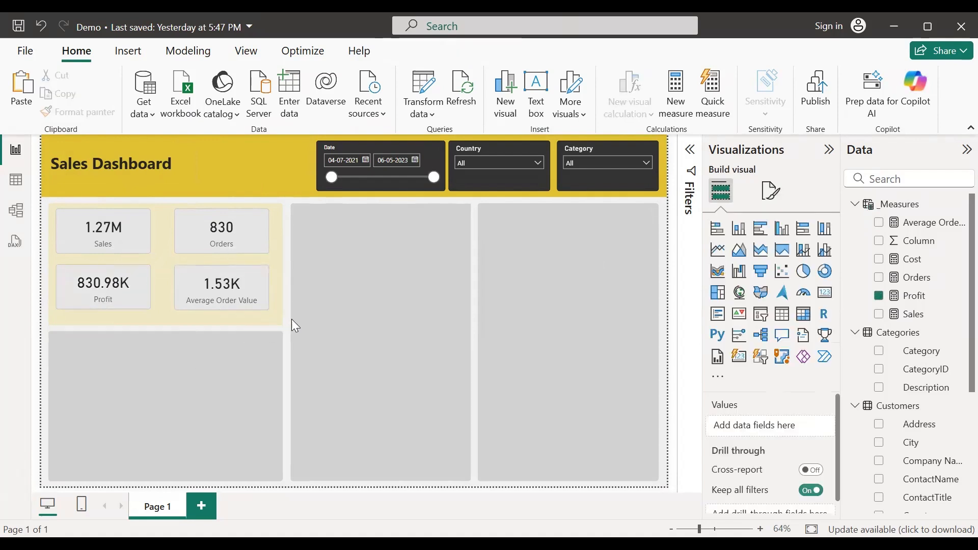
{"action": "left_click", "coordinate": [164, 286]}
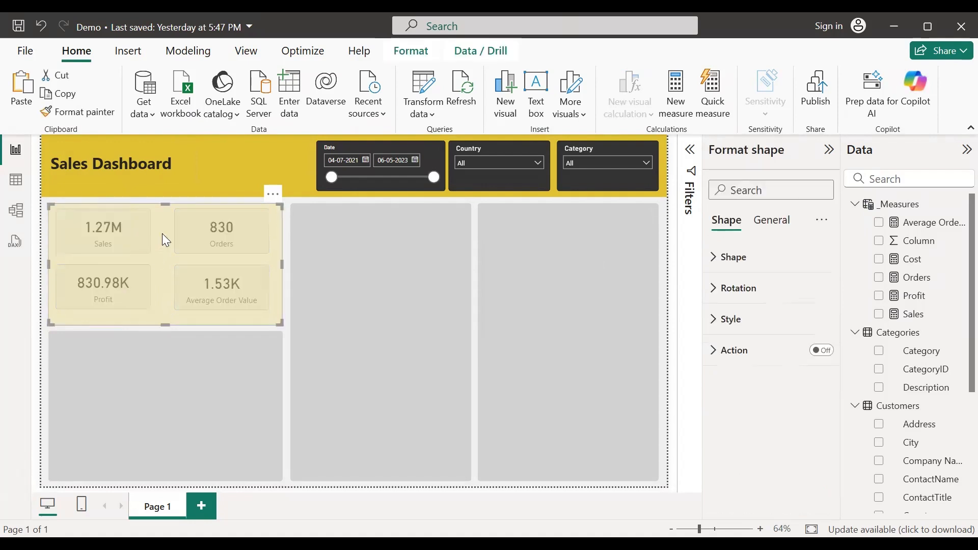
Step: Nudge Profit and Average Order Value up and widen the Sales and Orders cards
{"action": "left_click", "coordinate": [284, 271]}
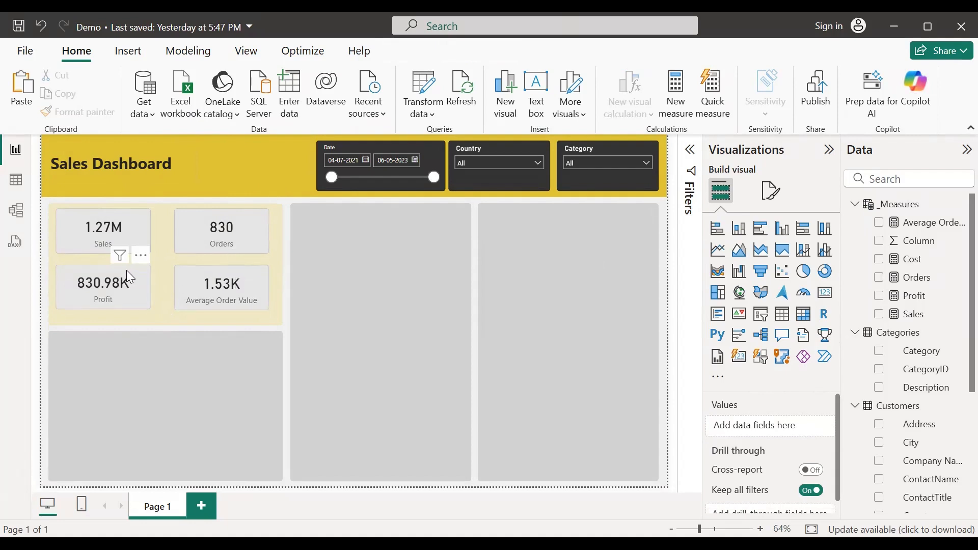
{"action": "left_click_drag", "start_coordinate": [142, 262], "coordinate": [145, 252]}
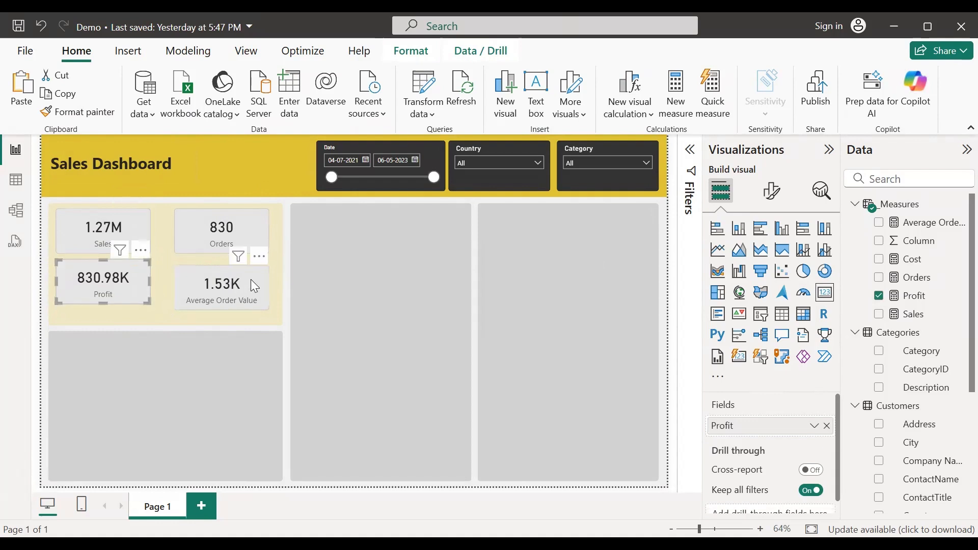
{"action": "left_click_drag", "start_coordinate": [260, 257], "coordinate": [260, 251]}
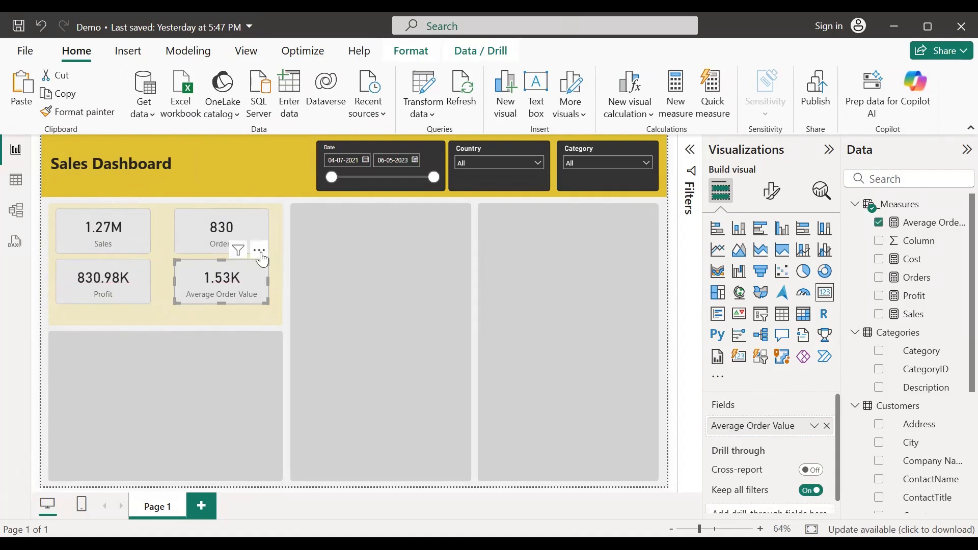
{"action": "left_click", "coordinate": [144, 234]}
{"action": "left_click_drag", "start_coordinate": [150, 232], "coordinate": [184, 220]}
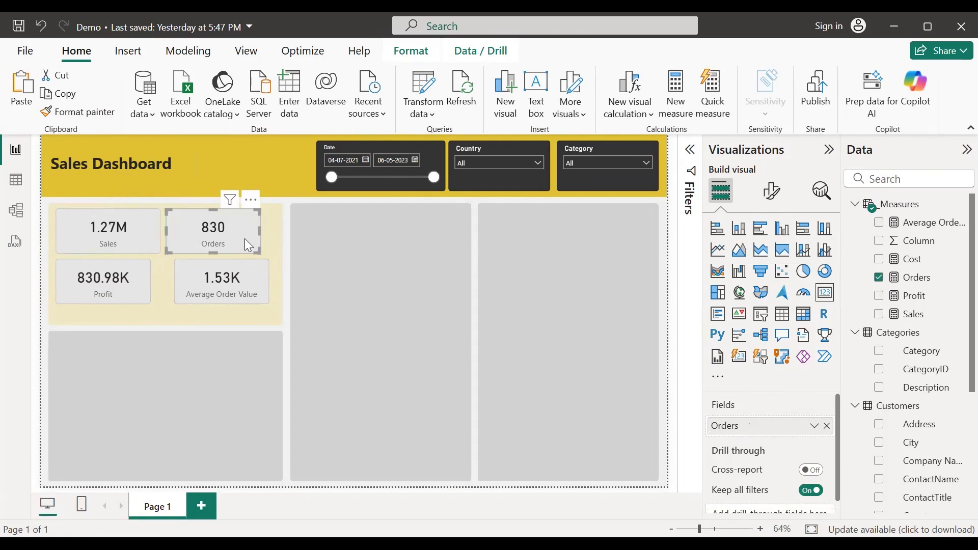
{"action": "left_click_drag", "start_coordinate": [261, 230], "coordinate": [276, 239]}
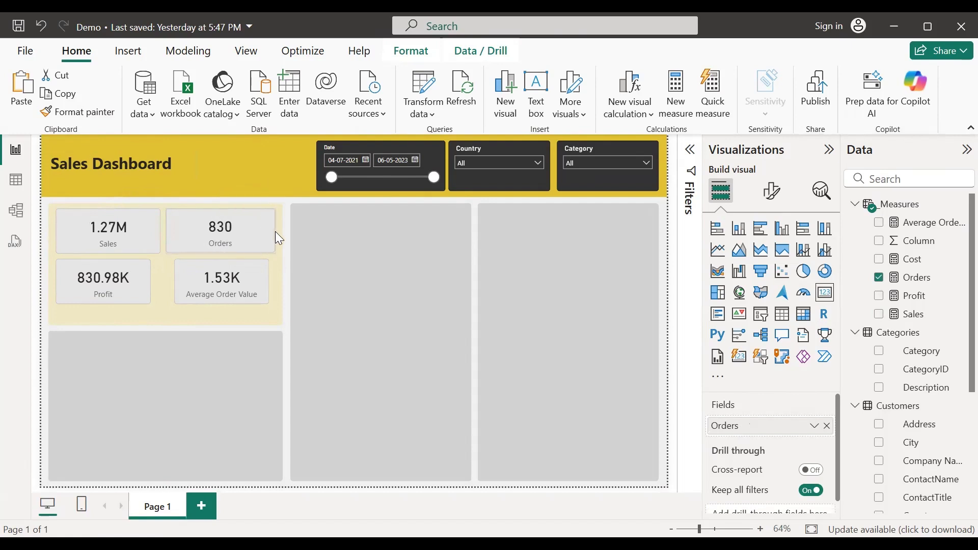
Step: Widen Profit and Average Order Value to line up, and narrow Orders from the left
{"action": "left_click", "coordinate": [107, 280]}
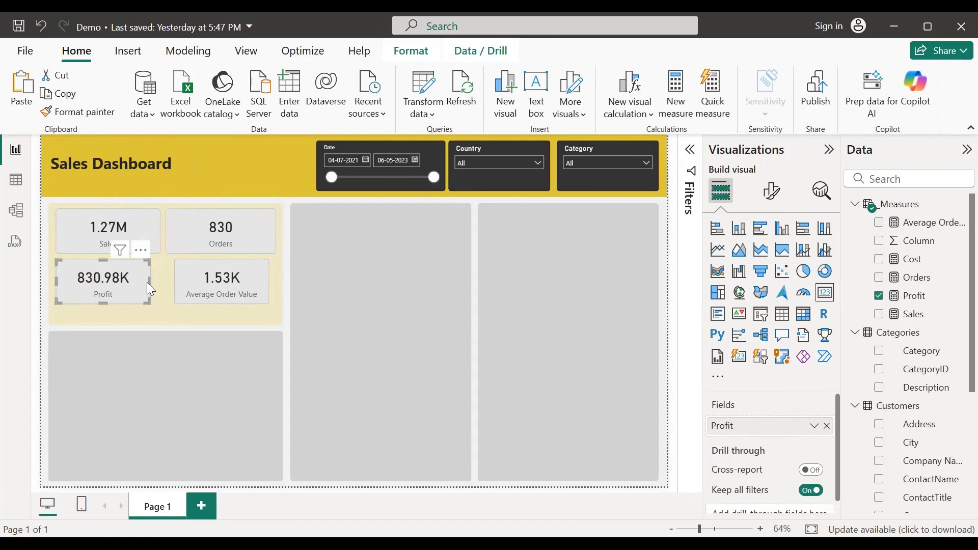
{"action": "left_click_drag", "start_coordinate": [148, 284], "coordinate": [163, 281]}
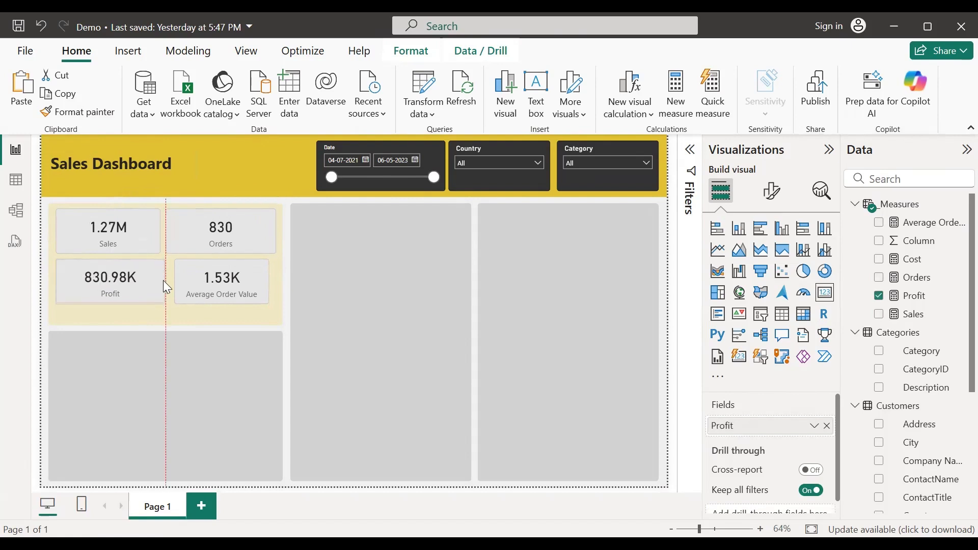
{"action": "left_click", "coordinate": [216, 274]}
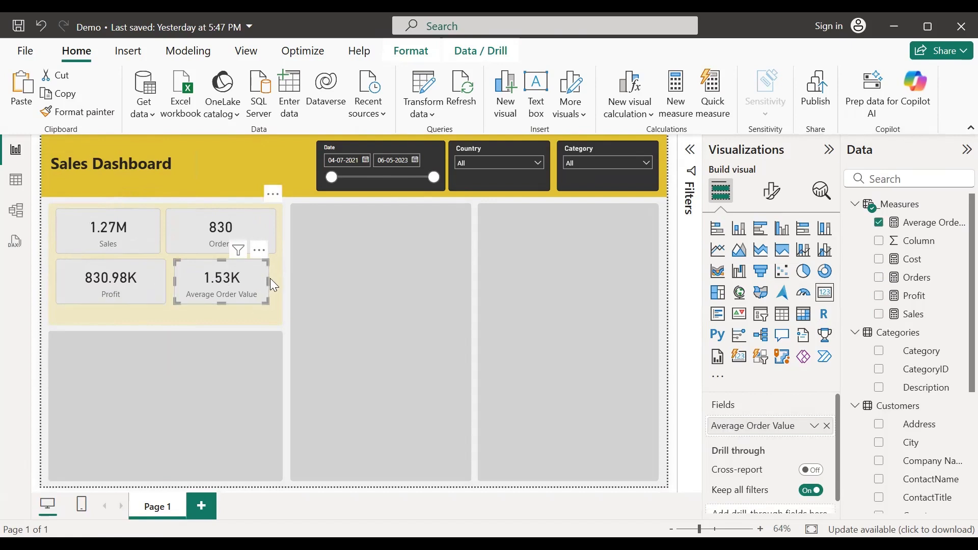
{"action": "left_click_drag", "start_coordinate": [267, 278], "coordinate": [275, 279]}
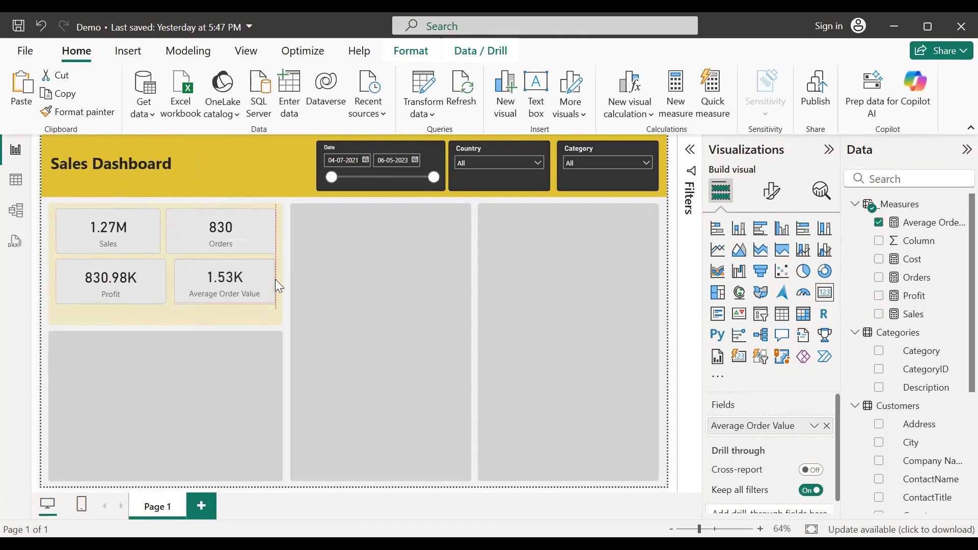
{"action": "left_click", "coordinate": [166, 230]}
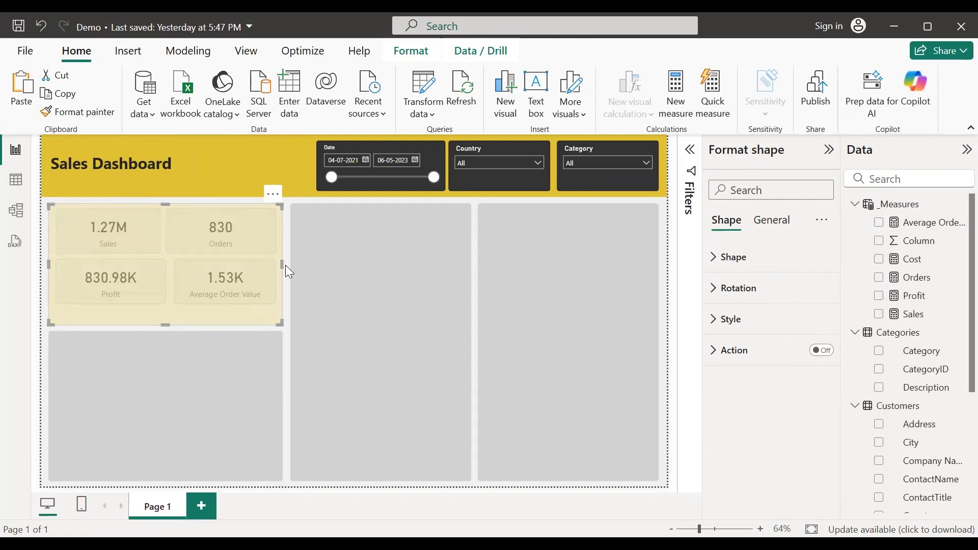
{"action": "left_click", "coordinate": [286, 266]}
{"action": "left_click", "coordinate": [166, 235]}
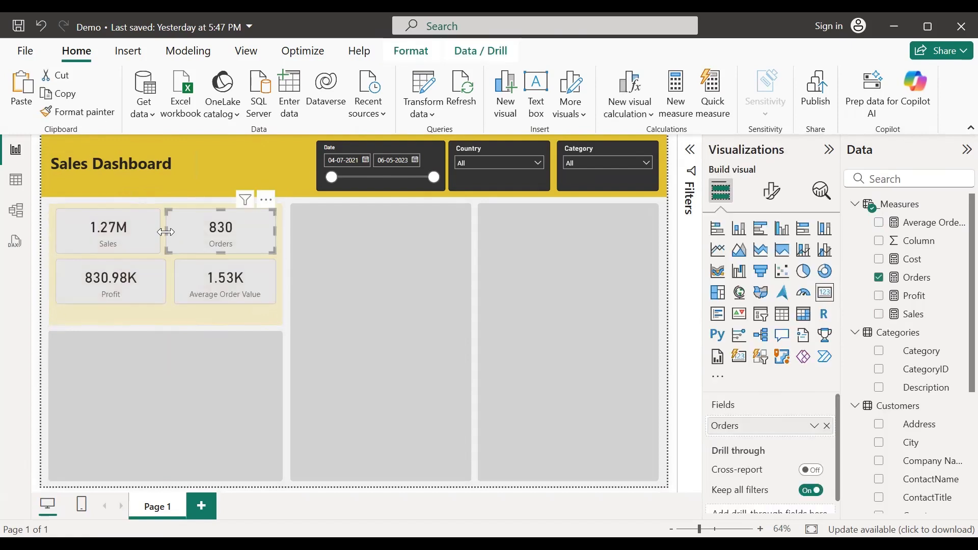
{"action": "left_click_drag", "start_coordinate": [167, 234], "coordinate": [166, 230]}
{"action": "left_click", "coordinate": [146, 231]}
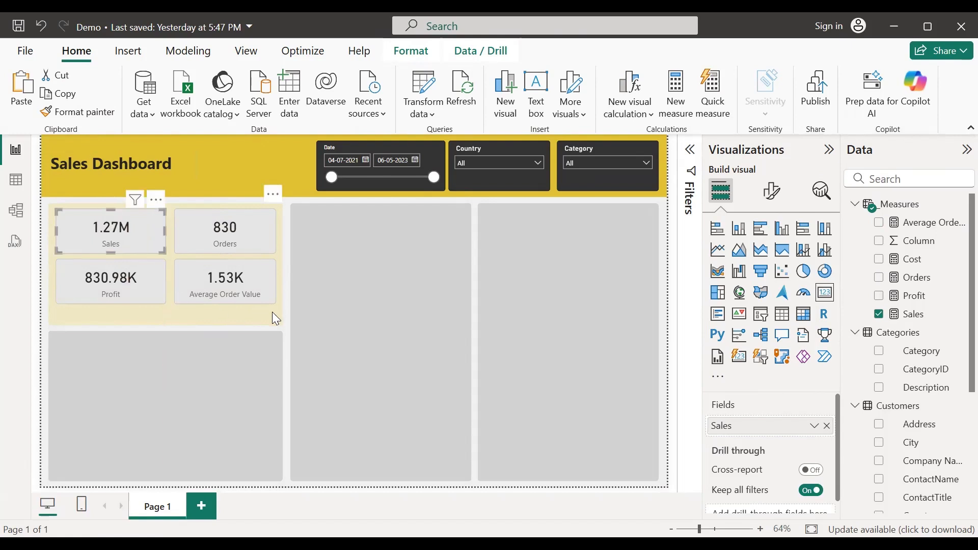
Step: Raise the gold panel's bottom edge to fit the cards and reposition the grey box below
{"action": "left_click", "coordinate": [198, 319]}
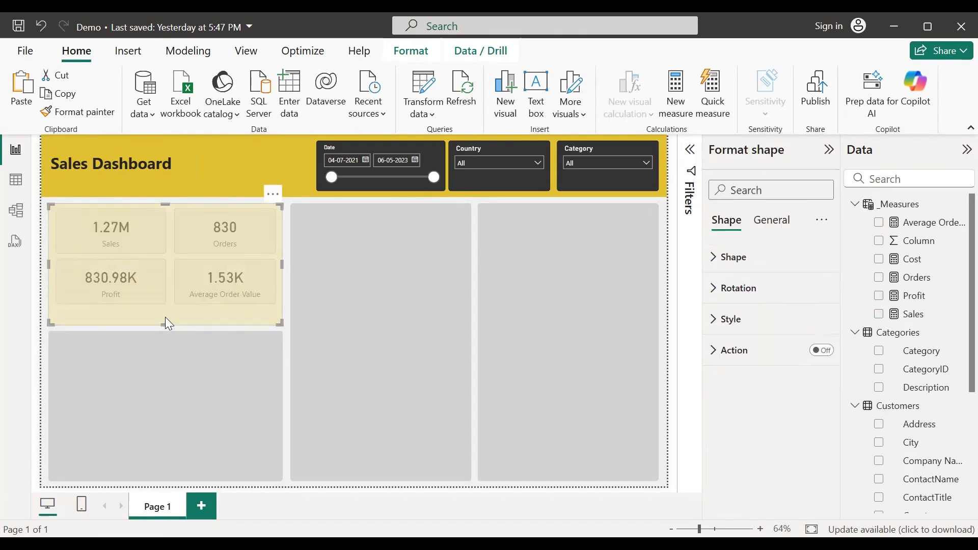
{"action": "mouse_move", "coordinate": [165, 323]}
{"action": "left_mouse_down"}
{"action": "mouse_move", "coordinate": [166, 311]}
{"action": "mouse_move", "coordinate": [162, 328]}
{"action": "mouse_move", "coordinate": [167, 315]}
{"action": "mouse_move", "coordinate": [171, 324]}
{"action": "left_mouse_up"}
{"action": "left_click", "coordinate": [157, 367]}
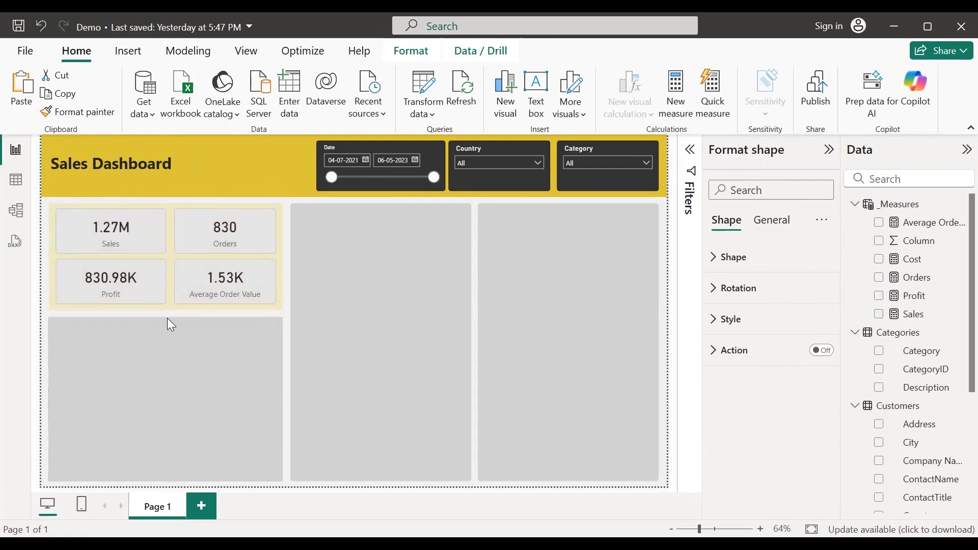
{"action": "left_click", "coordinate": [46, 291]}
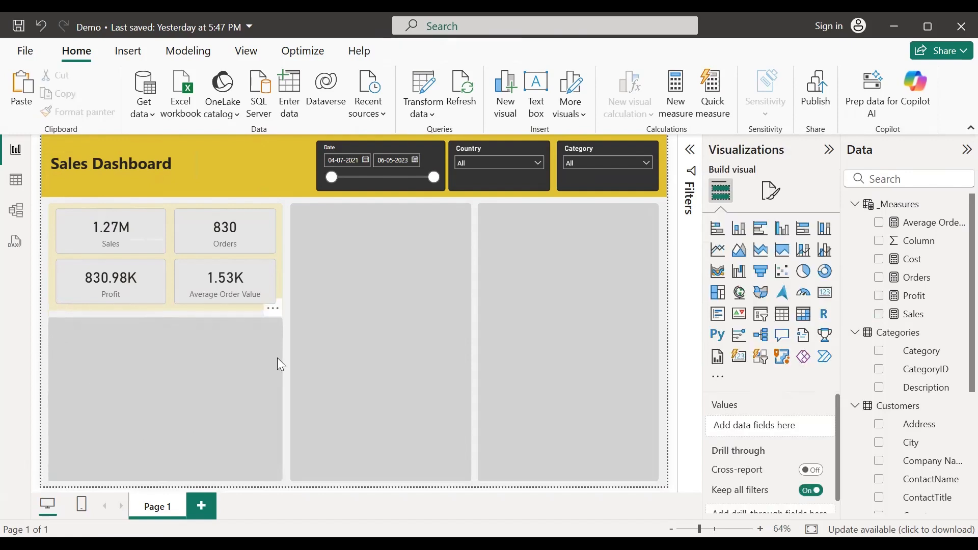
Step: Filter the Country slicer to Belgium, after trying Argentina, Canada and Brazil, so cards show 33.82K and 19
{"action": "left_click", "coordinate": [501, 163]}
{"action": "left_click", "coordinate": [463, 178]}
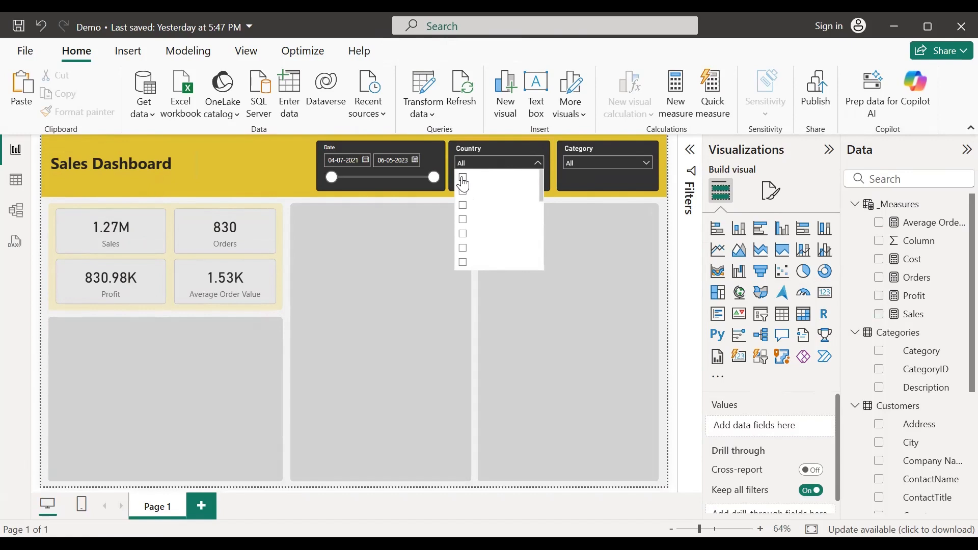
{"action": "left_click", "coordinate": [462, 234]}
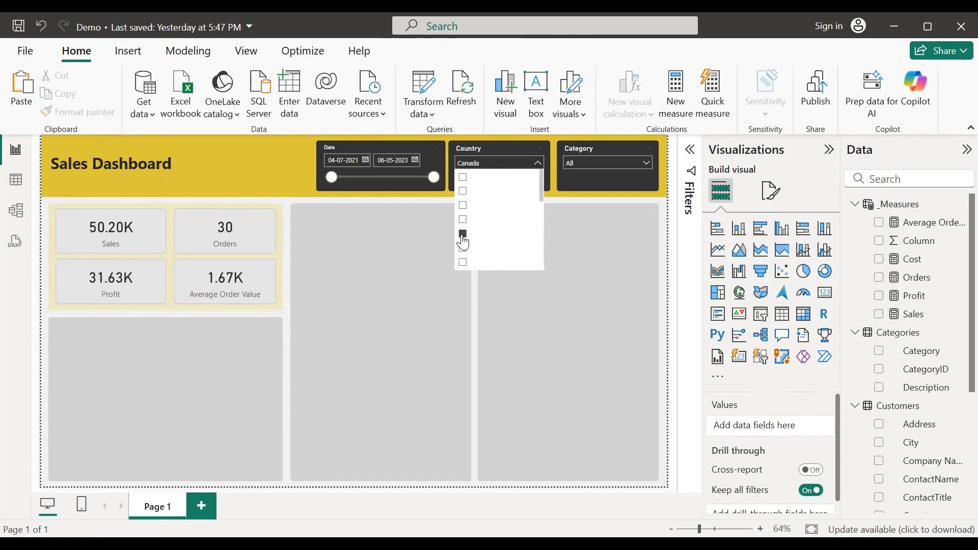
{"action": "left_click", "coordinate": [463, 219]}
{"action": "left_click", "coordinate": [463, 207]}
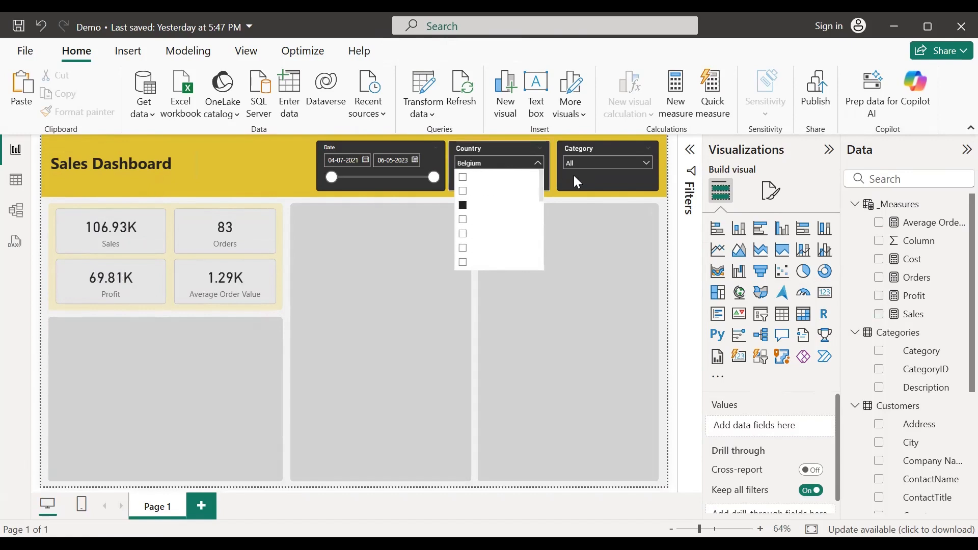
{"action": "left_click", "coordinate": [582, 163]}
{"action": "left_click", "coordinate": [583, 163]}
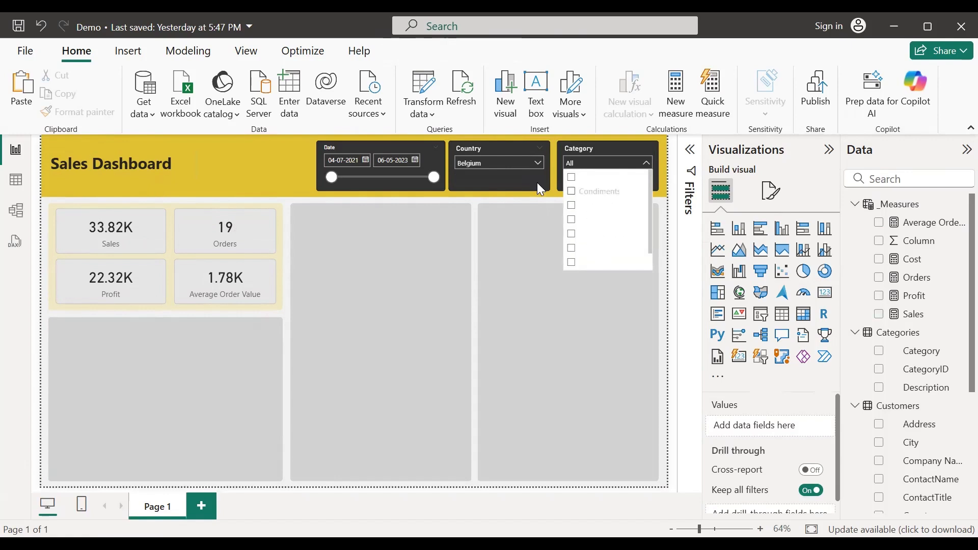
{"action": "left_click", "coordinate": [517, 162]}
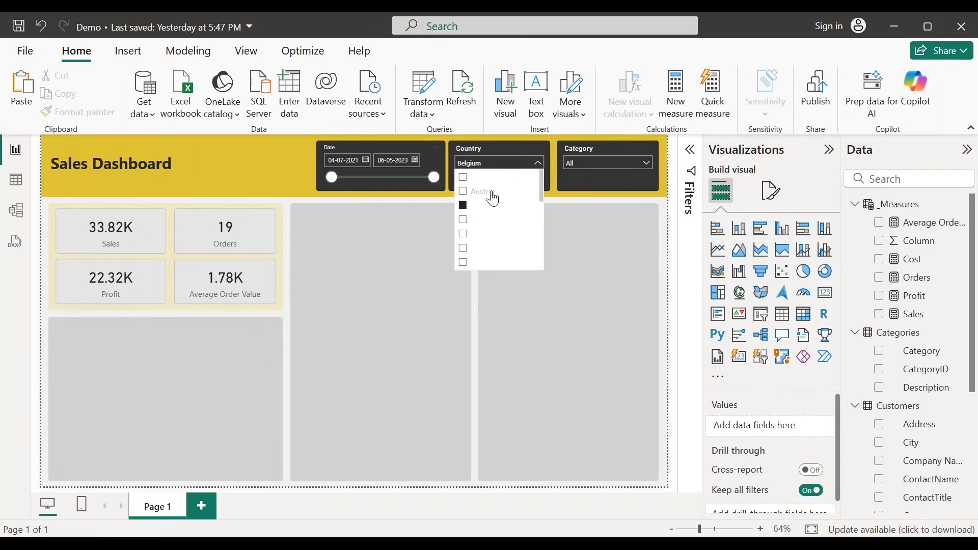
{"action": "left_click", "coordinate": [508, 170]}
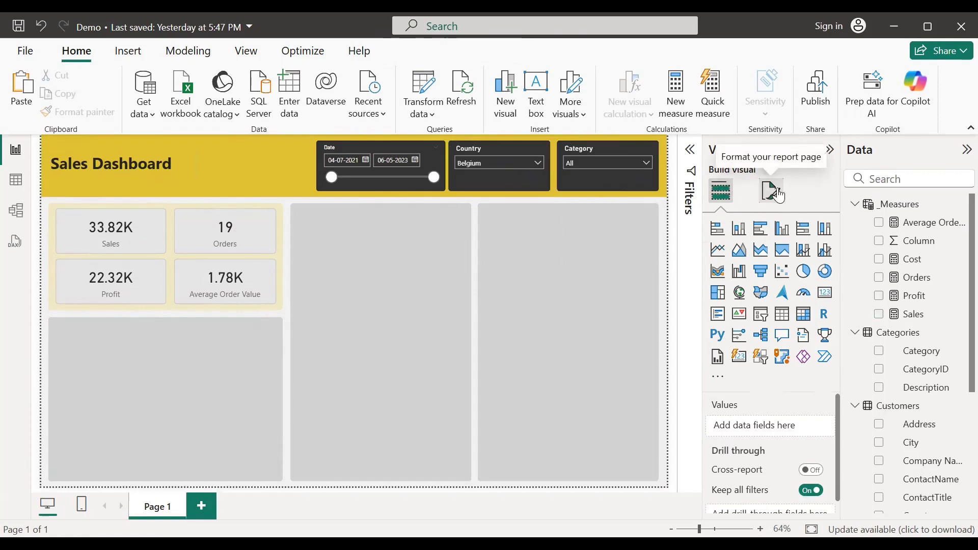
Step: Set the Country slicer's Values background colour to dark grey and preview the dark dropdown list
{"action": "left_click", "coordinate": [527, 186]}
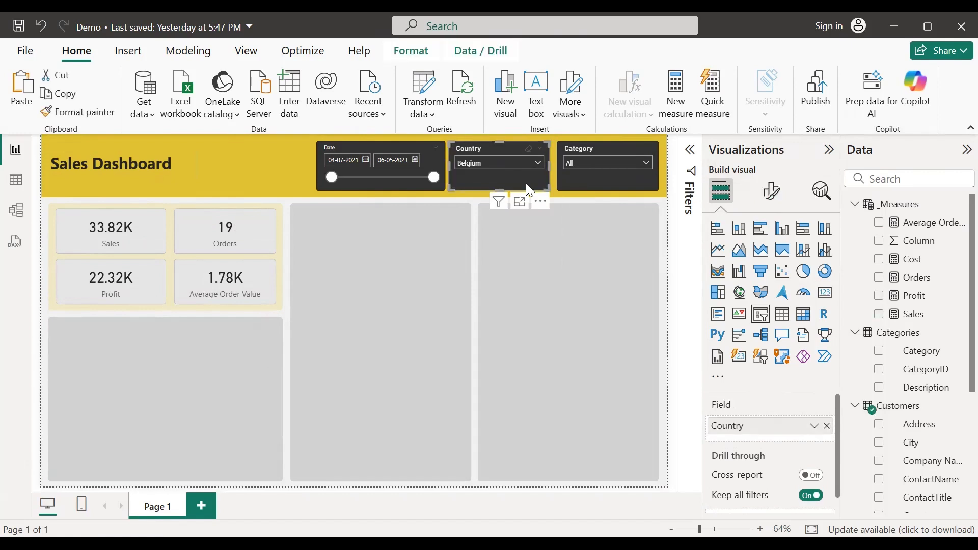
{"action": "left_click", "coordinate": [777, 198]}
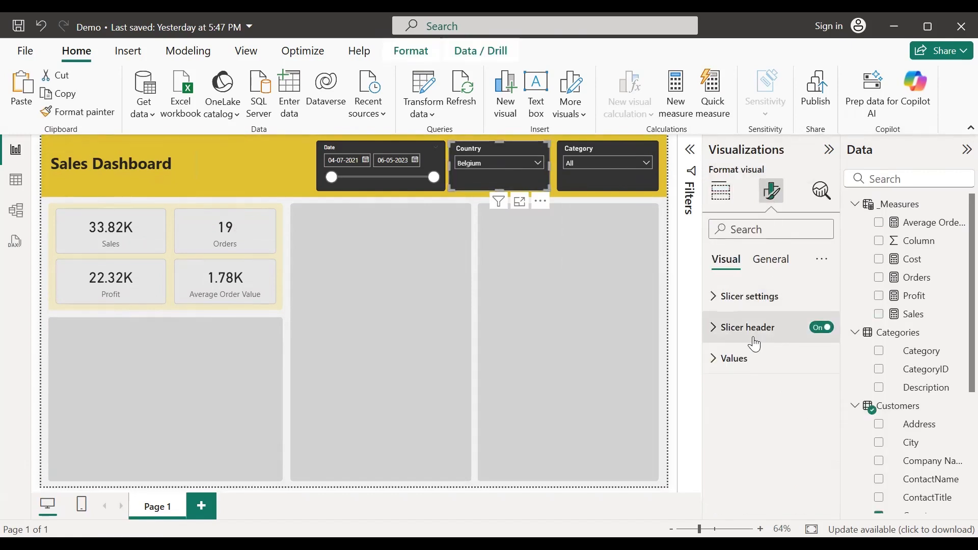
{"action": "left_click", "coordinate": [716, 363]}
{"action": "scroll", "coordinate": [798, 381], "scroll_direction": "down", "scroll_amount": 3}
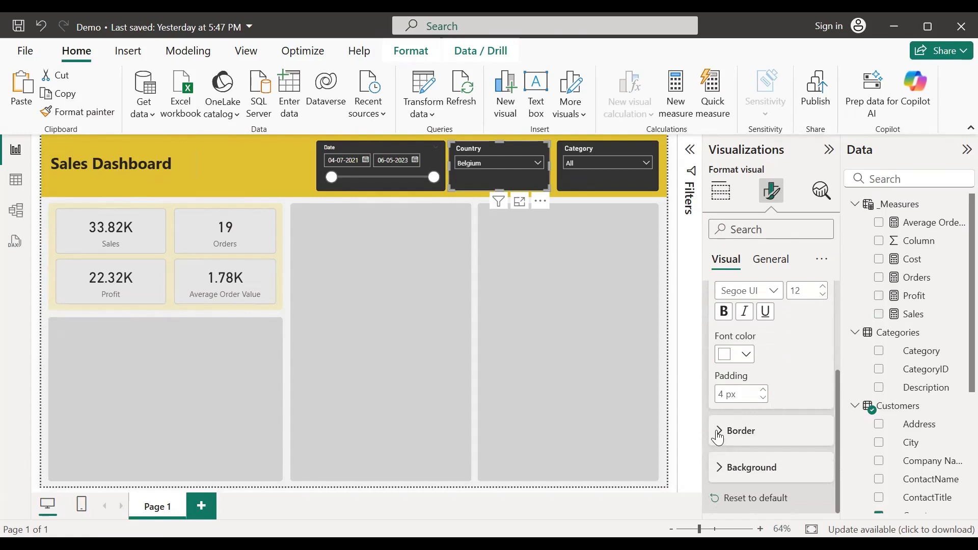
{"action": "left_click", "coordinate": [719, 467]}
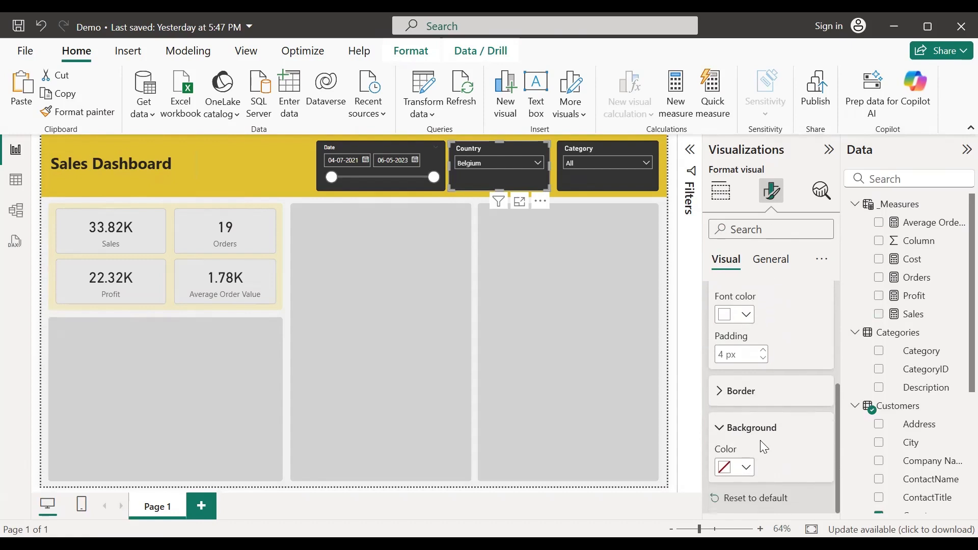
{"action": "left_click", "coordinate": [745, 471]}
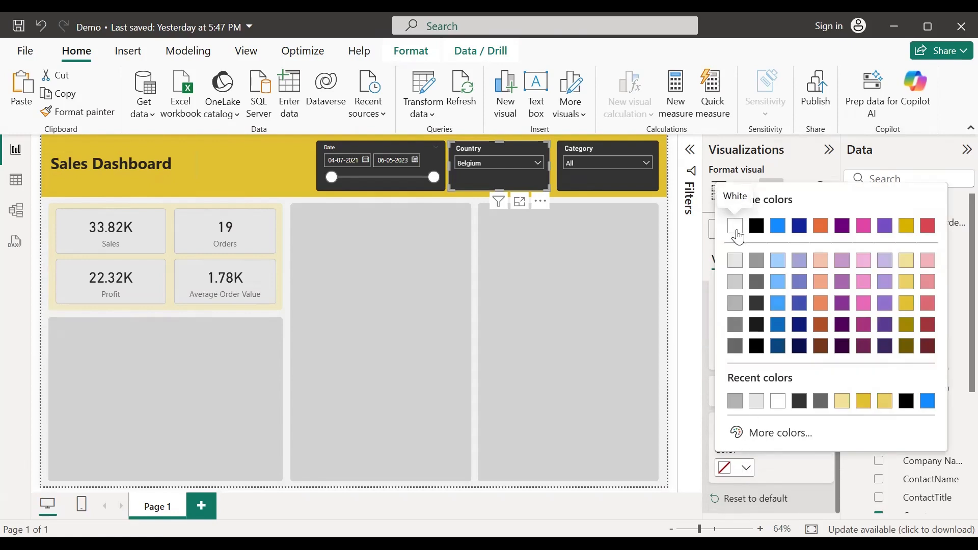
{"action": "left_click", "coordinate": [758, 326]}
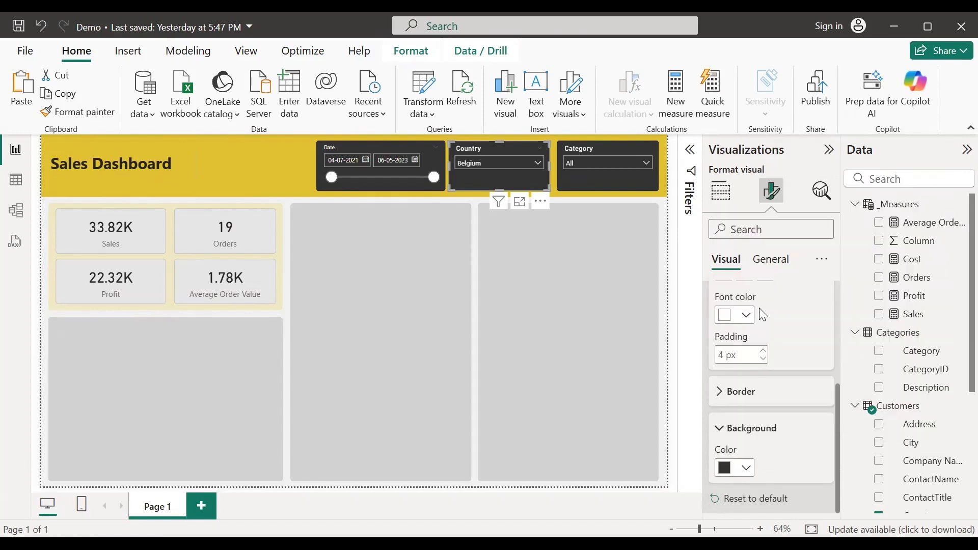
{"action": "left_click", "coordinate": [539, 164]}
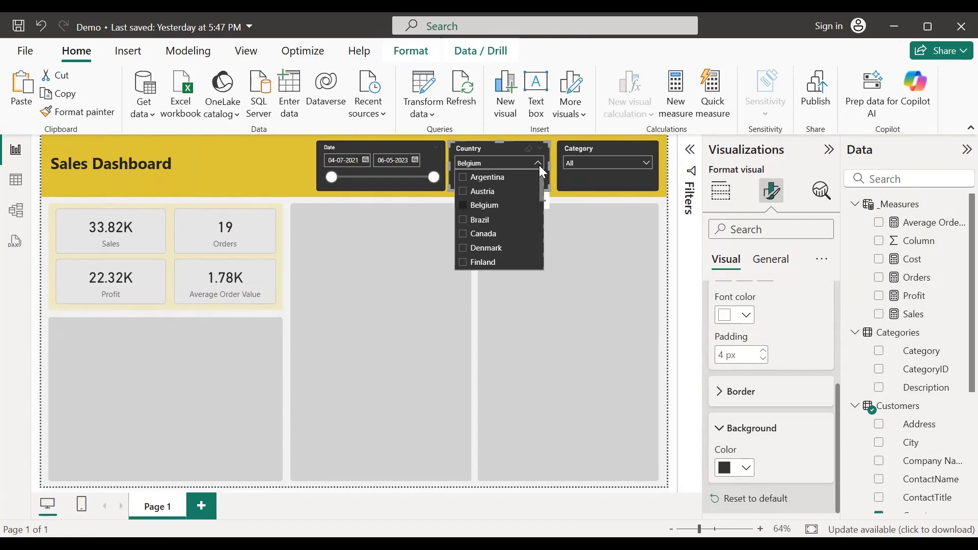
{"action": "left_click", "coordinate": [540, 165]}
{"action": "left_click", "coordinate": [643, 179]}
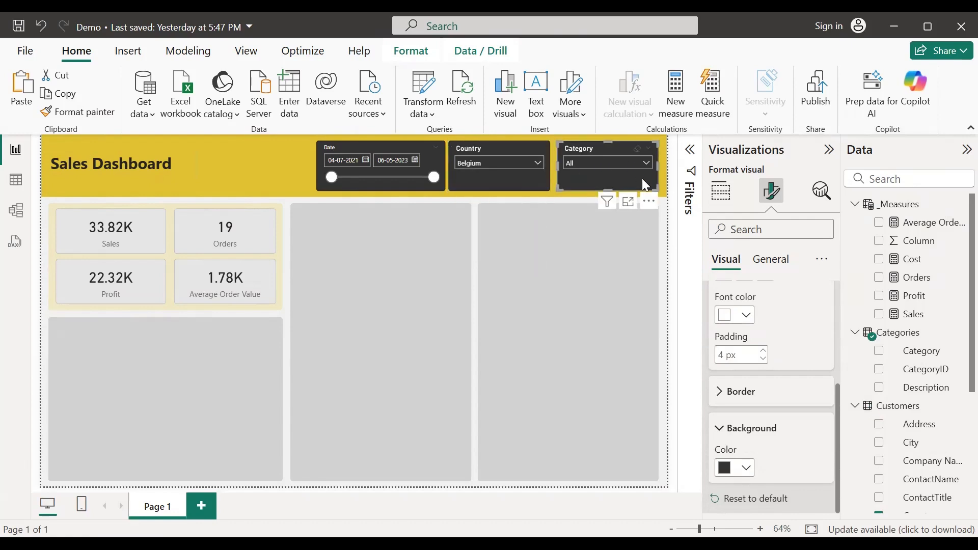
{"action": "left_click", "coordinate": [745, 473]}
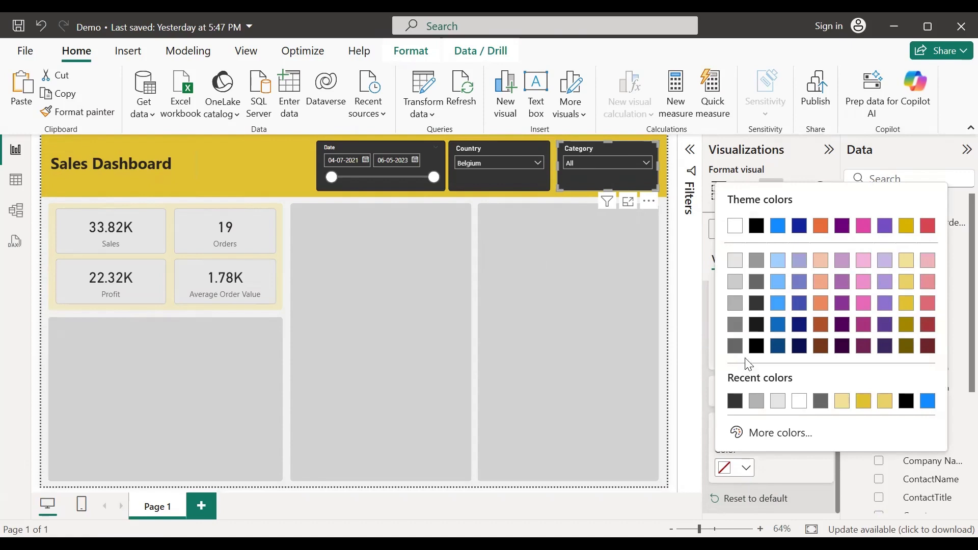
{"action": "left_click", "coordinate": [757, 305]}
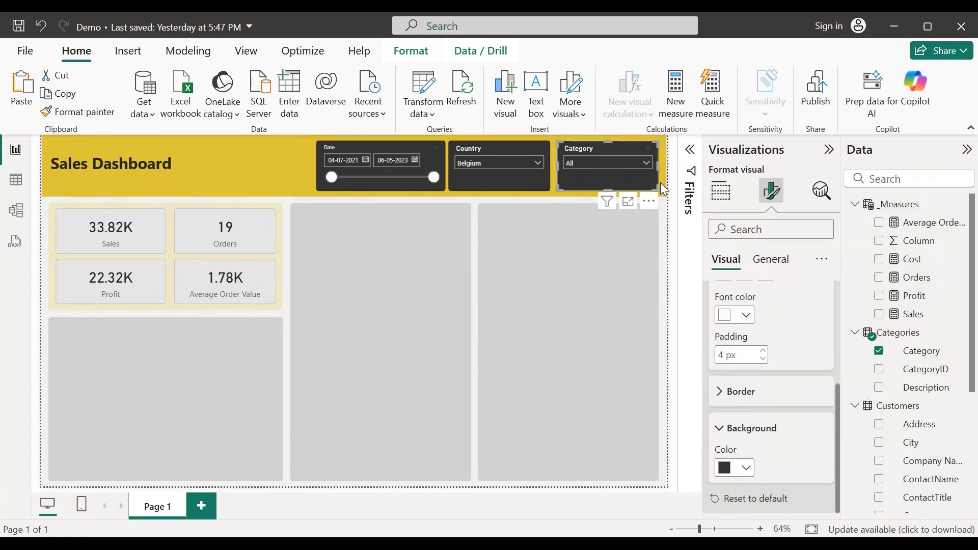
{"action": "left_click", "coordinate": [642, 162]}
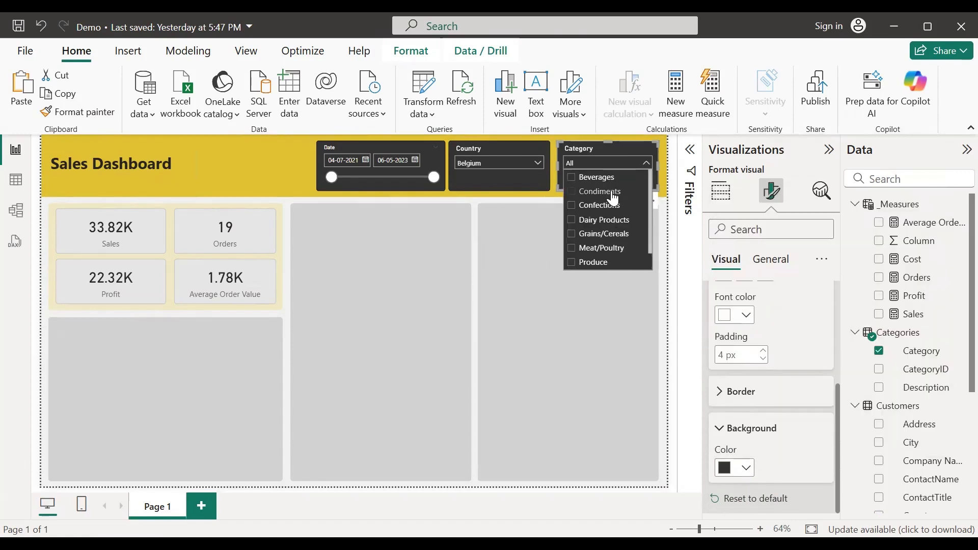
{"action": "left_click", "coordinate": [662, 208]}
{"action": "left_click", "coordinate": [491, 161]}
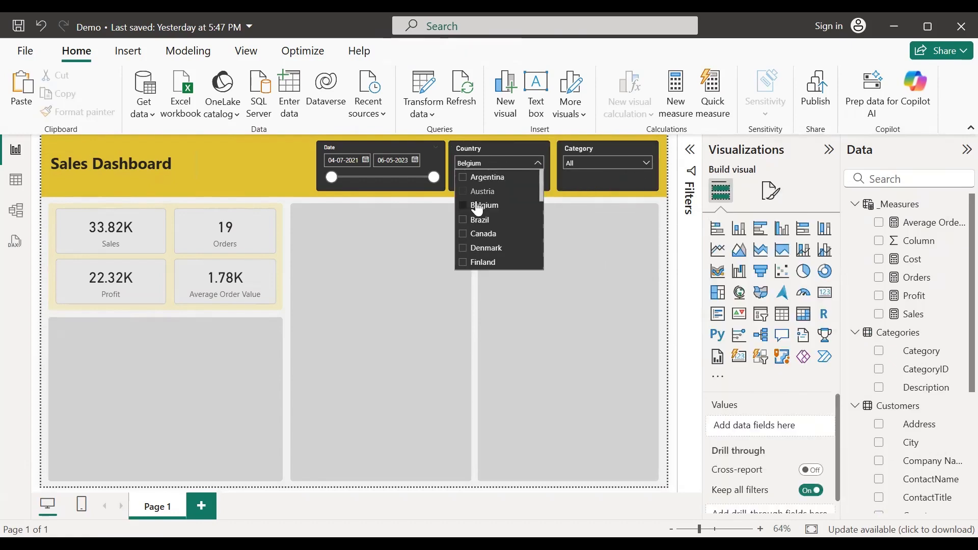
{"action": "left_click", "coordinate": [478, 206]}
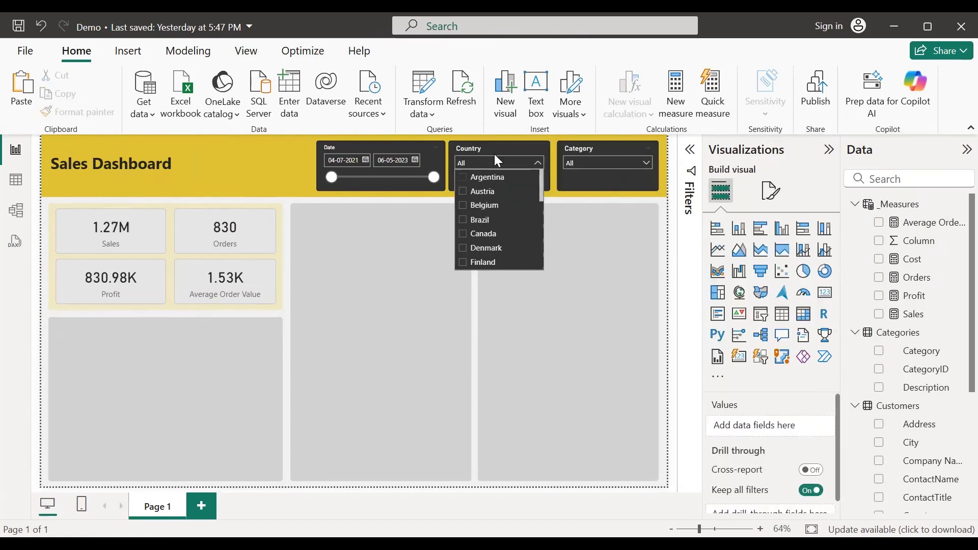
{"action": "left_click", "coordinate": [481, 192]}
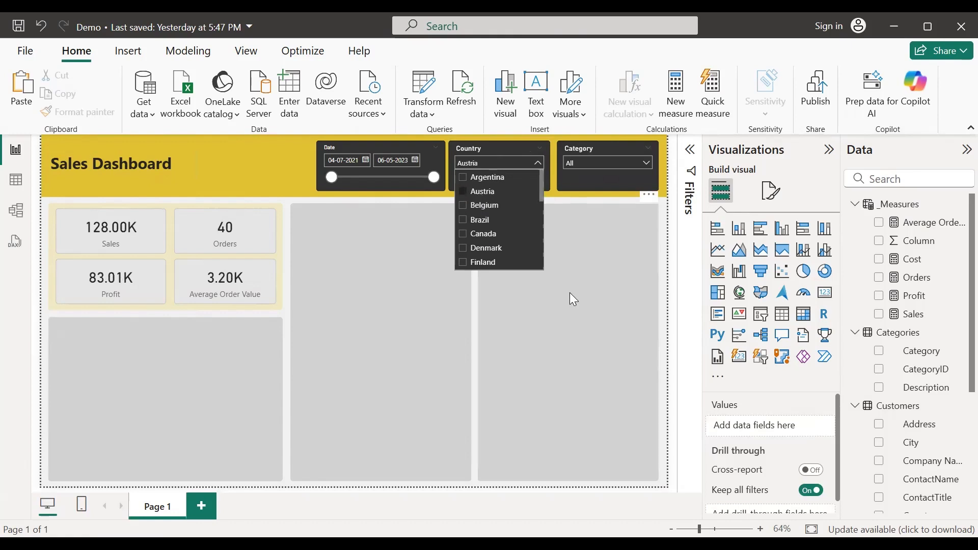
{"action": "left_click", "coordinate": [431, 202]}
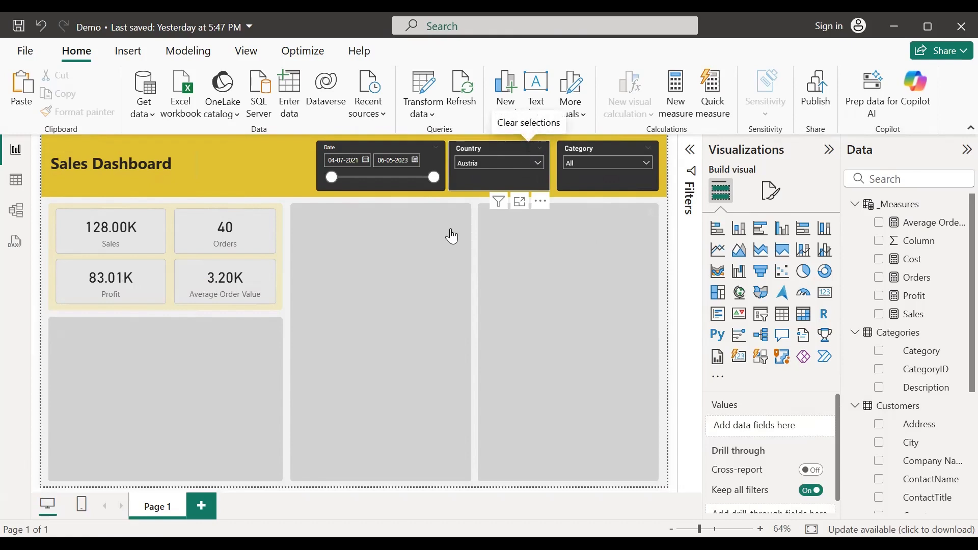
{"action": "left_click", "coordinate": [475, 200]}
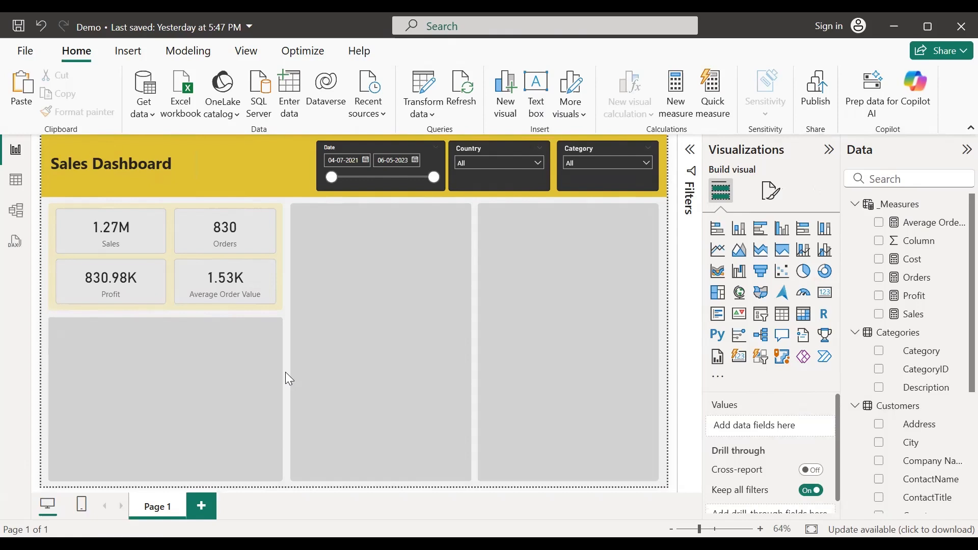
Step: Switch the ribbon to the Modeling commands
{"action": "left_click", "coordinate": [176, 55]}
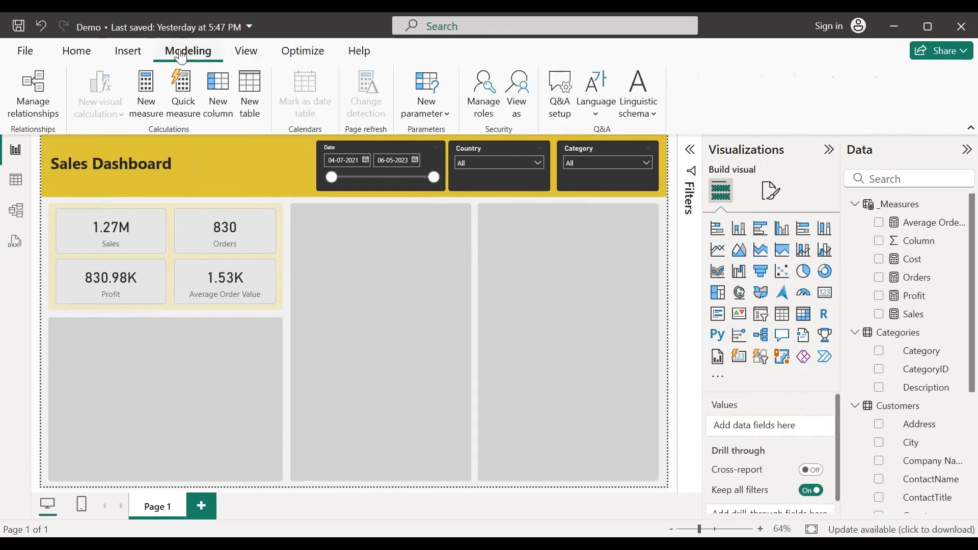
Step: Create a Fields parameter named Metric with the Sales and Profit measures, adding its slicer to the page
{"action": "left_click", "coordinate": [441, 118]}
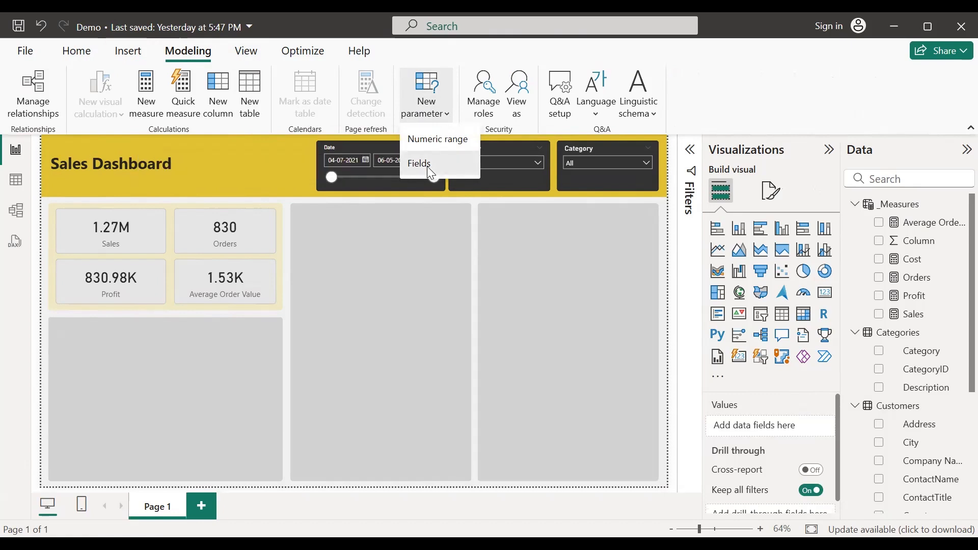
{"action": "left_click", "coordinate": [427, 166]}
{"action": "left_click", "coordinate": [292, 198]}
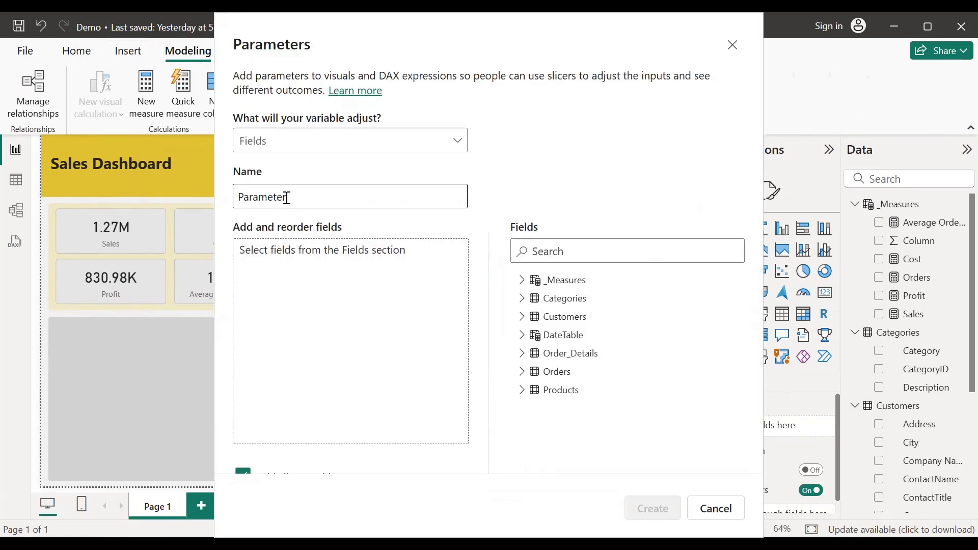
{"action": "left_click_drag", "start_coordinate": [285, 197], "coordinate": [229, 202]}
{"action": "type", "text": "Metric"}
{"action": "left_click", "coordinate": [530, 187]}
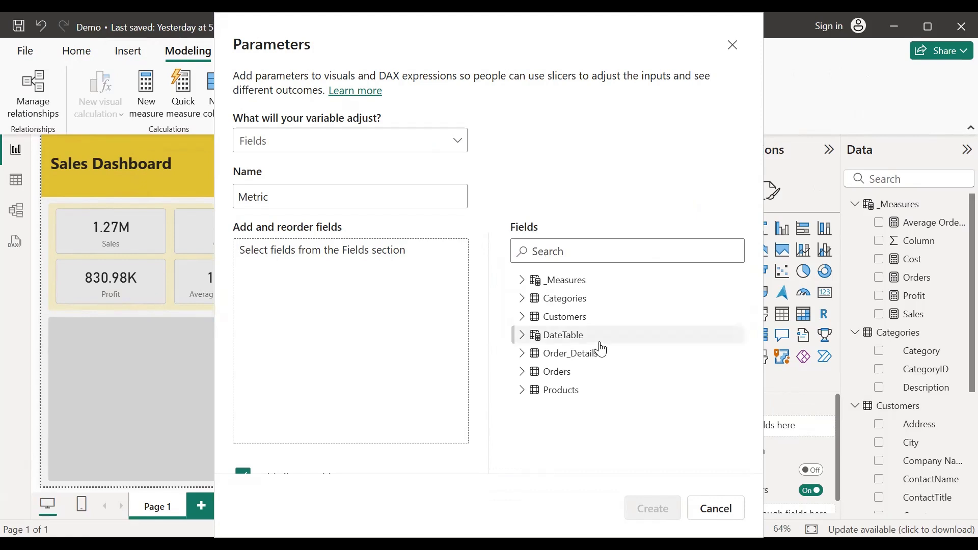
{"action": "left_click", "coordinate": [522, 281]}
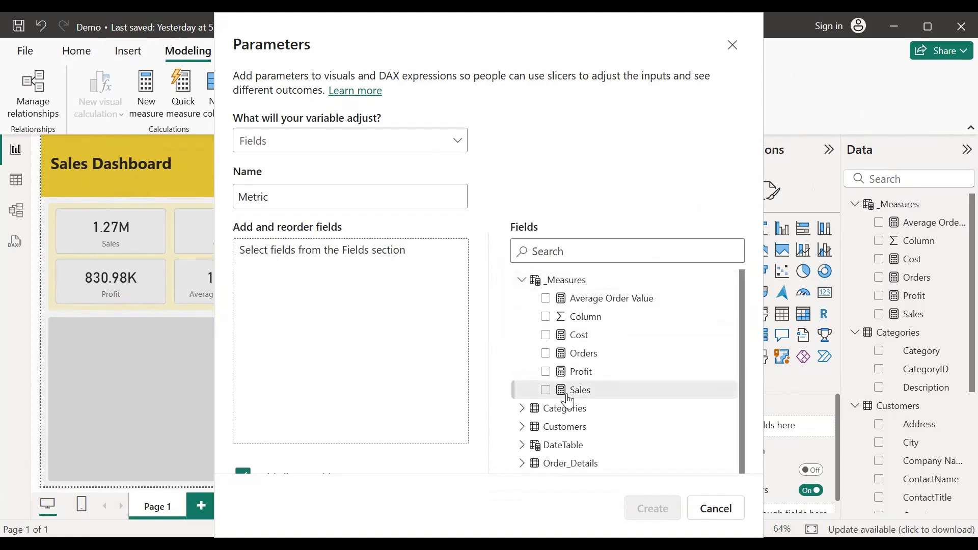
{"action": "left_click", "coordinate": [547, 393]}
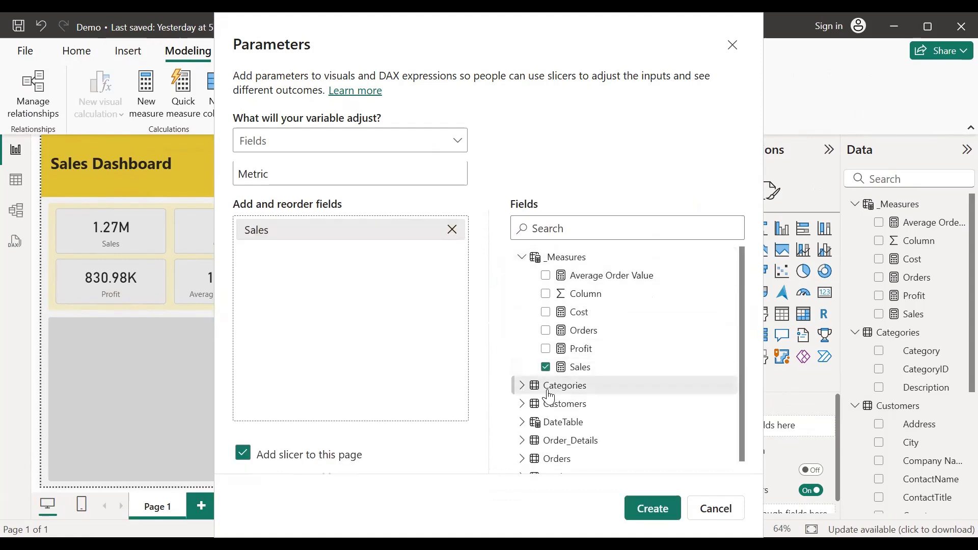
{"action": "left_click", "coordinate": [546, 351]}
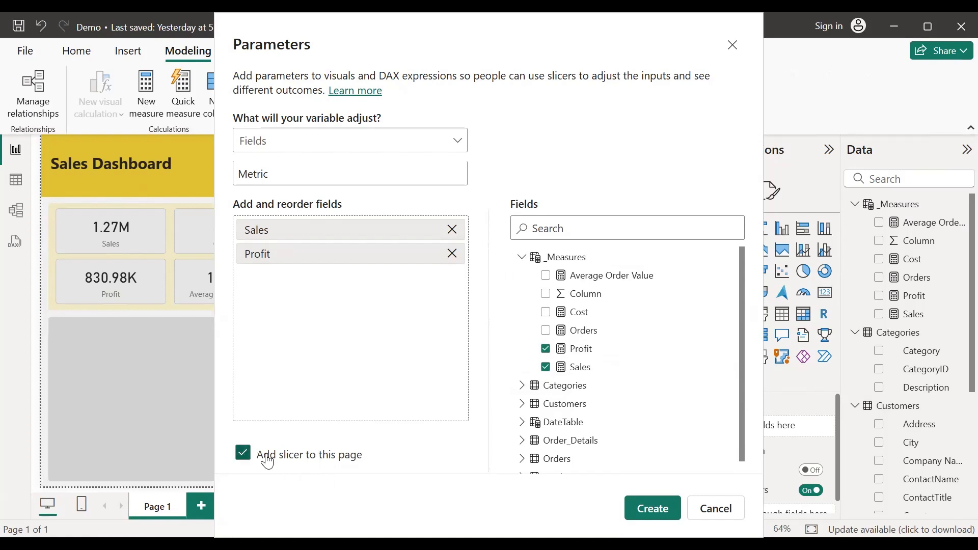
{"action": "left_click", "coordinate": [649, 514]}
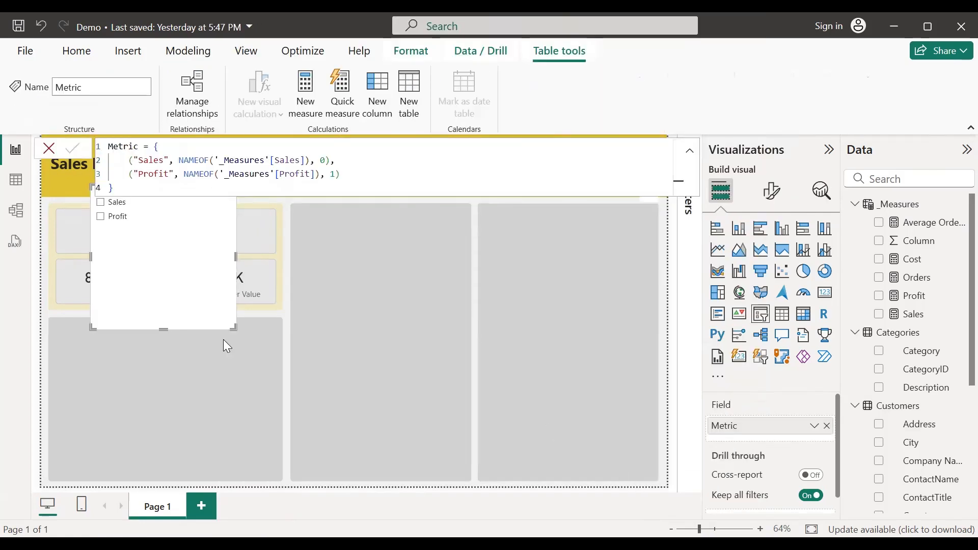
Step: Move the Metric slicer into the middle panel and make it single-select
{"action": "left_click", "coordinate": [289, 237]}
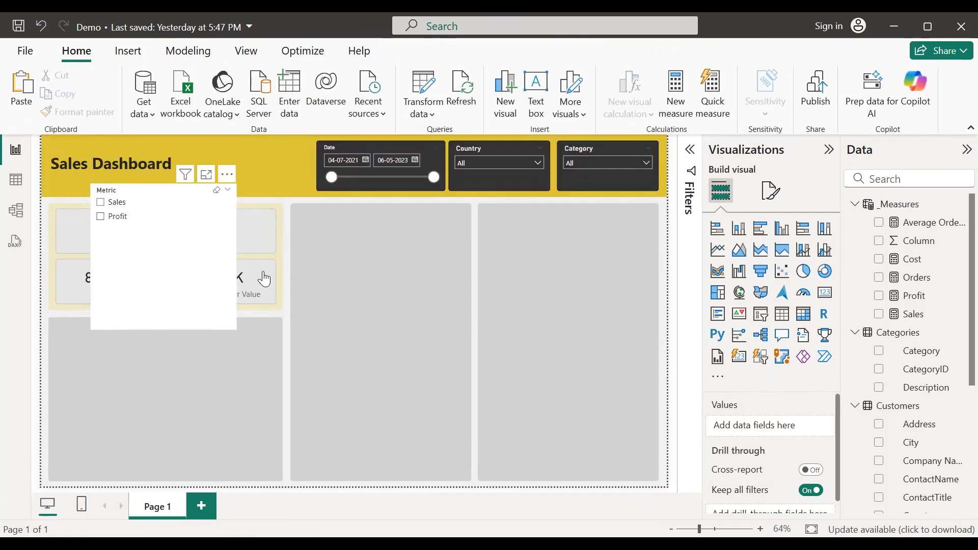
{"action": "left_click_drag", "start_coordinate": [158, 228], "coordinate": [367, 265]}
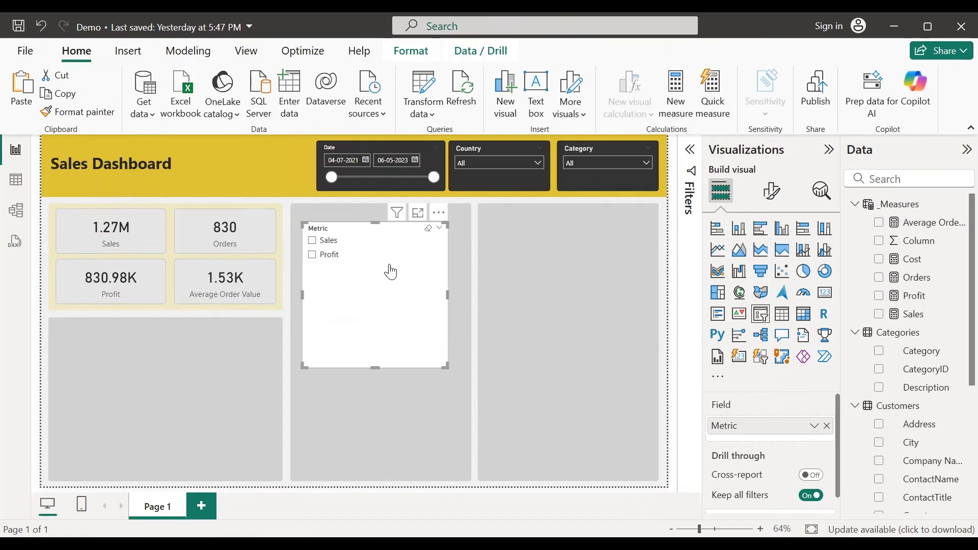
{"action": "left_click", "coordinate": [772, 193]}
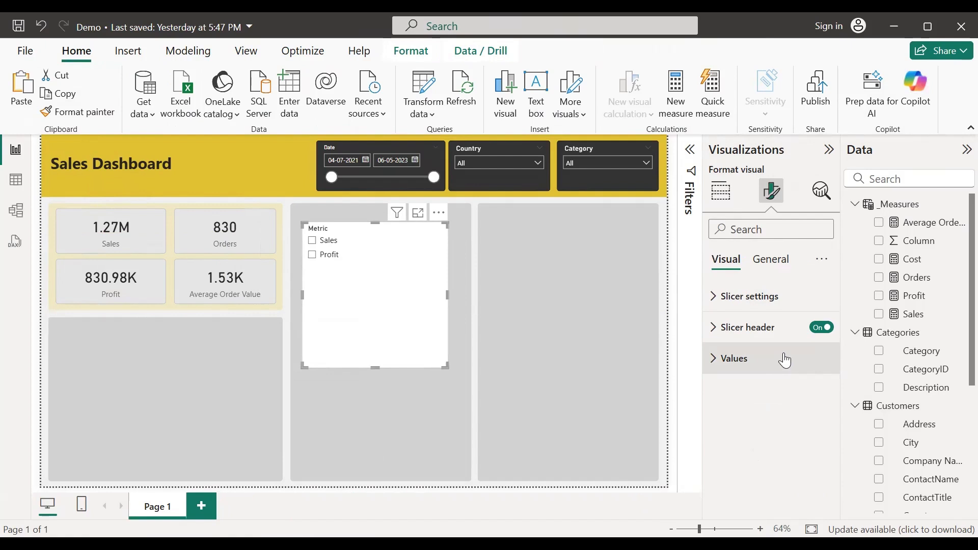
{"action": "left_click", "coordinate": [719, 300]}
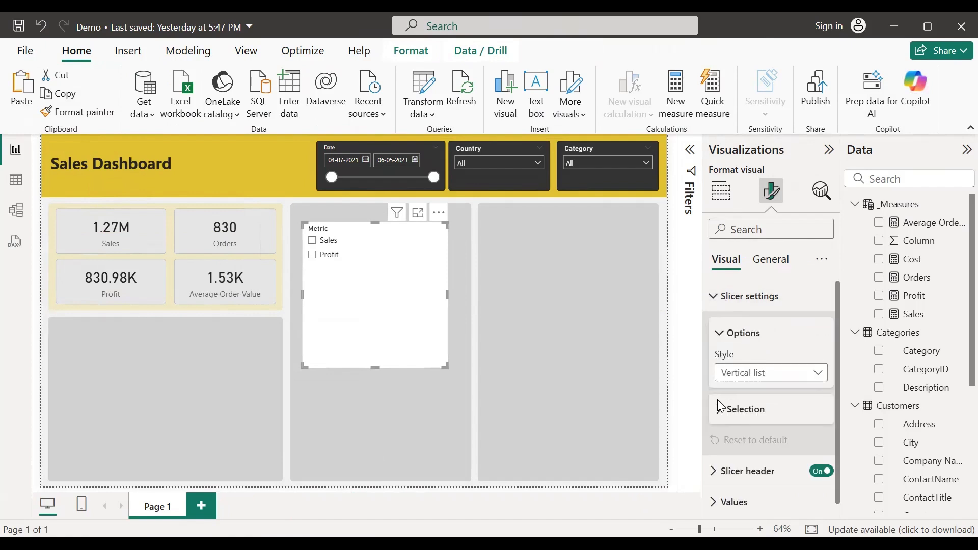
{"action": "left_click", "coordinate": [722, 412]}
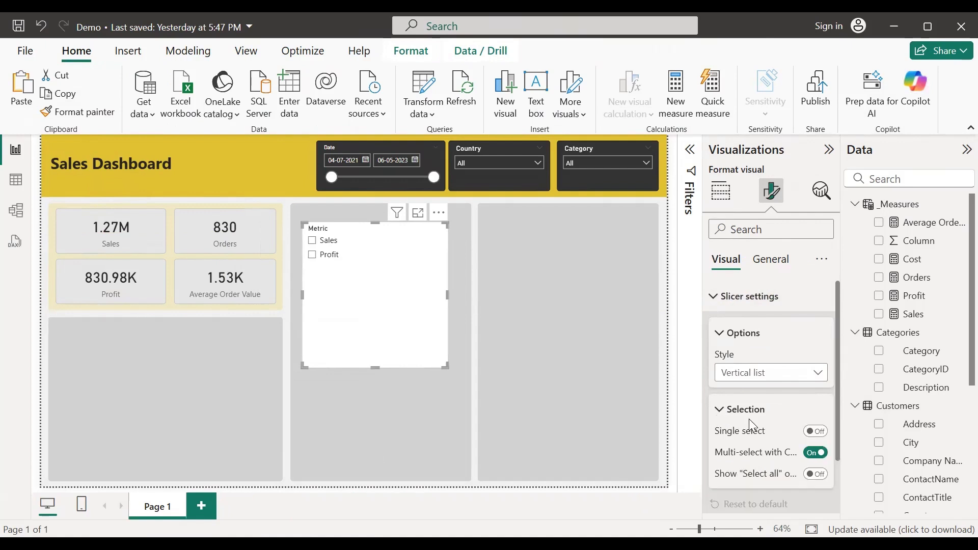
{"action": "scroll", "coordinate": [748, 418], "scroll_direction": "down", "scroll_amount": 3}
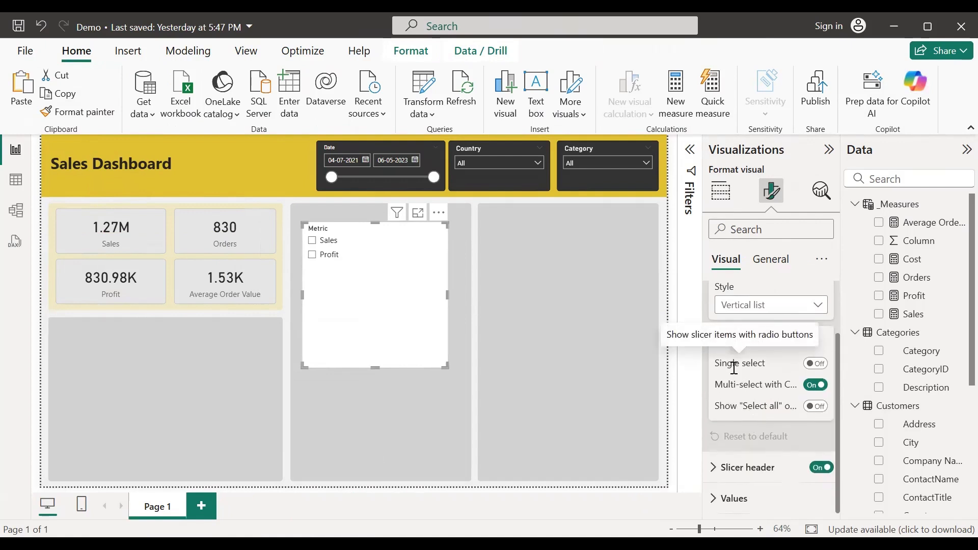
{"action": "left_click", "coordinate": [818, 363]}
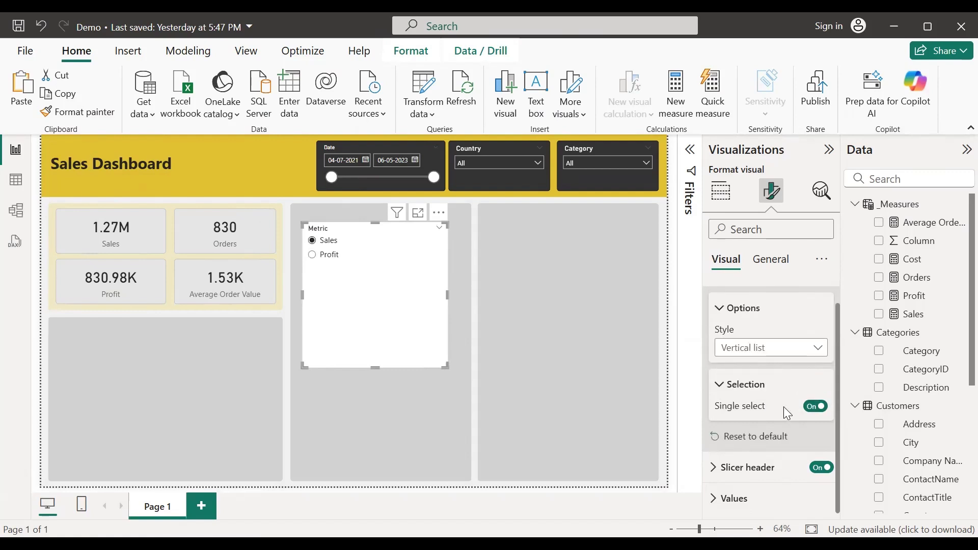
Step: Hide the Metric slicer's header, leaving the slicer set to Sales
{"action": "left_click", "coordinate": [327, 255]}
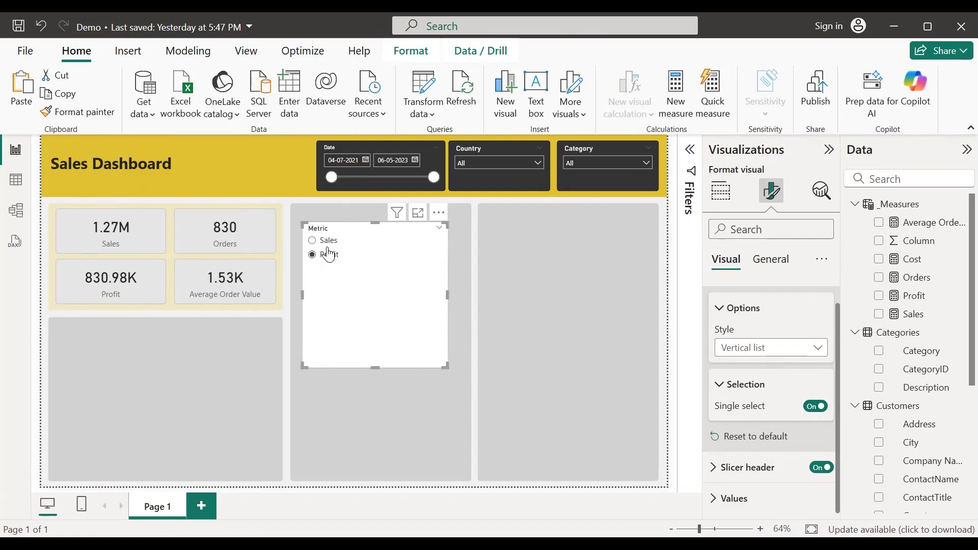
{"action": "left_click", "coordinate": [330, 248]}
{"action": "left_click", "coordinate": [820, 468]}
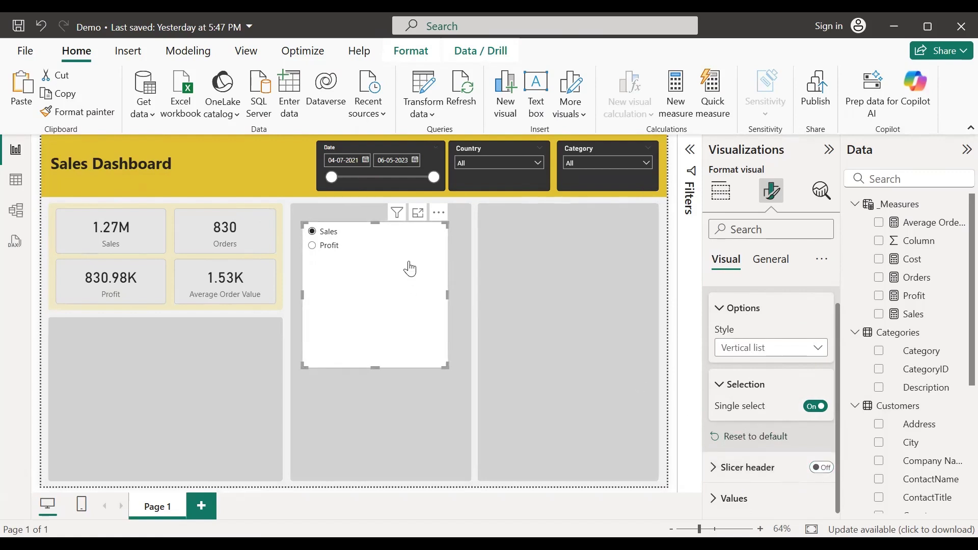
{"action": "scroll", "coordinate": [749, 418], "scroll_direction": "up", "scroll_amount": 1}
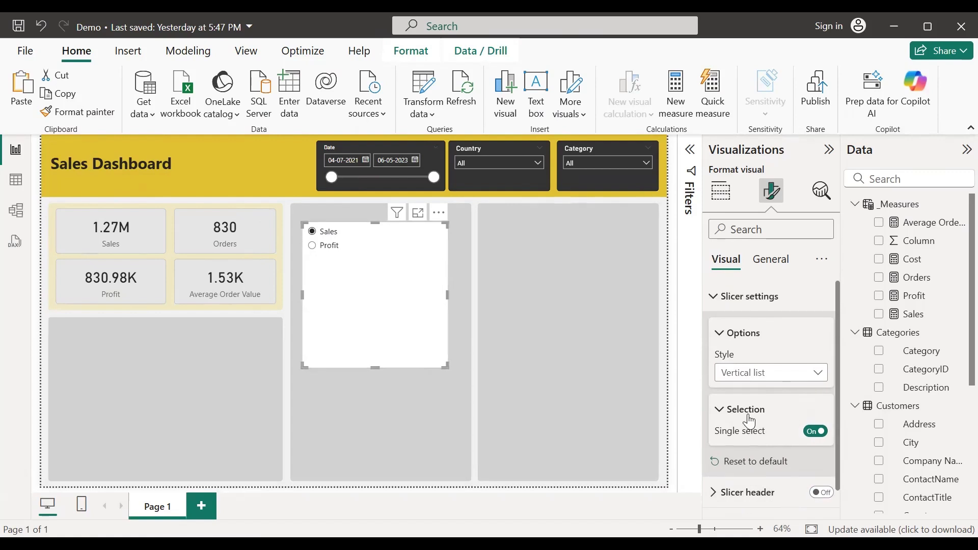
{"action": "left_click", "coordinate": [715, 300]}
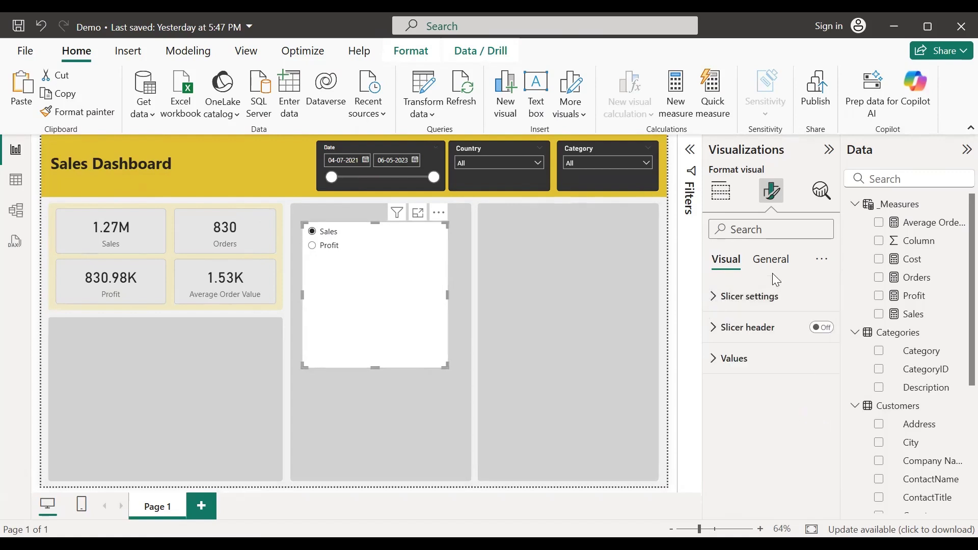
Step: Remove the Metric slicer's white background and shrink it to a smaller size
{"action": "left_click", "coordinate": [774, 260]}
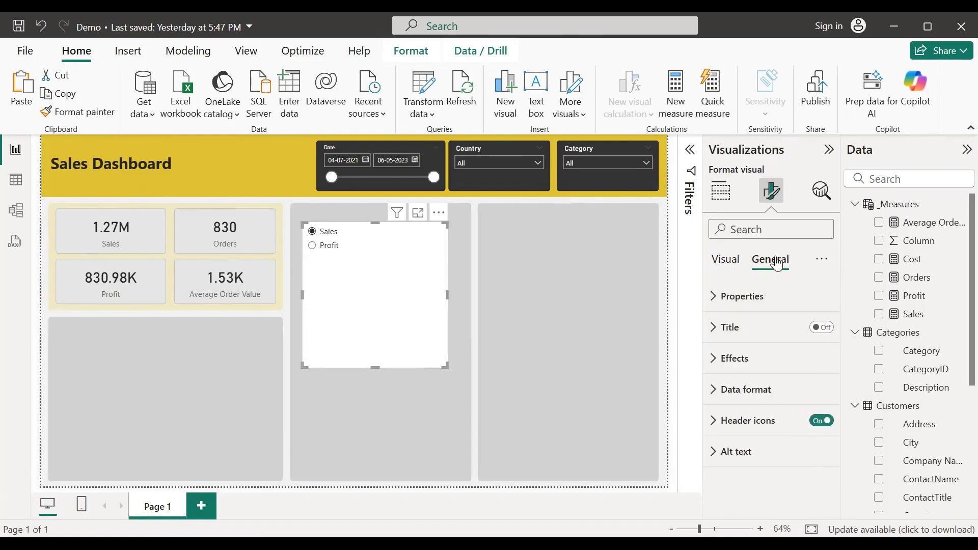
{"action": "left_click", "coordinate": [715, 369]}
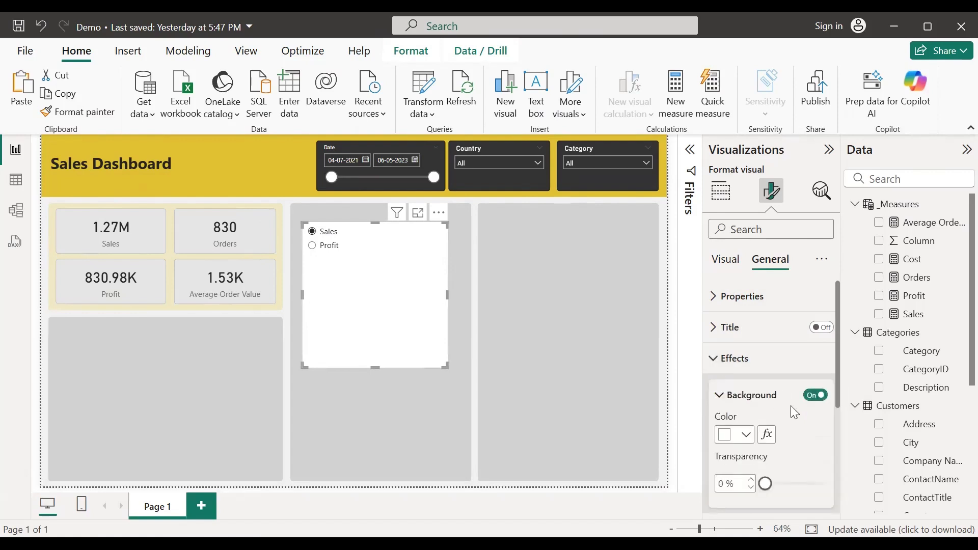
{"action": "left_click", "coordinate": [814, 395]}
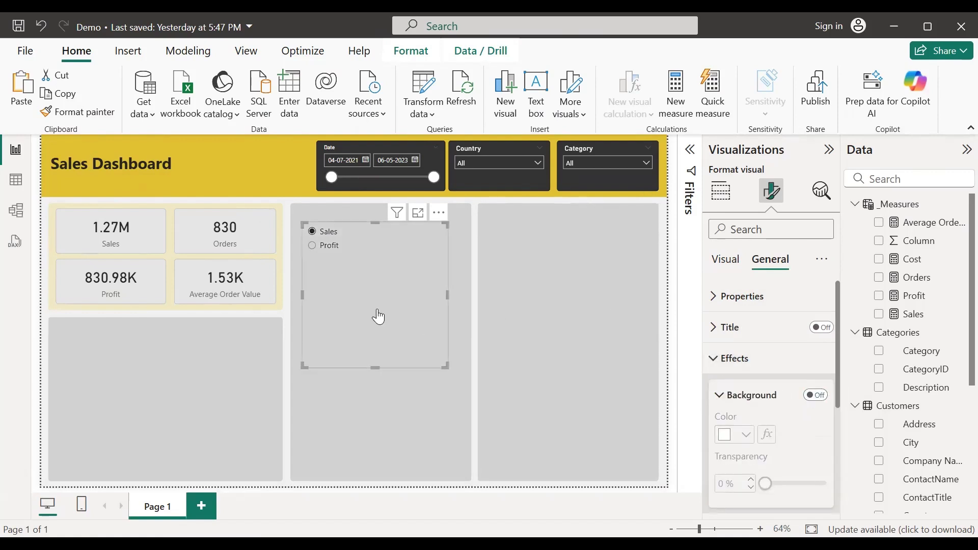
{"action": "left_click_drag", "start_coordinate": [373, 368], "coordinate": [373, 257]}
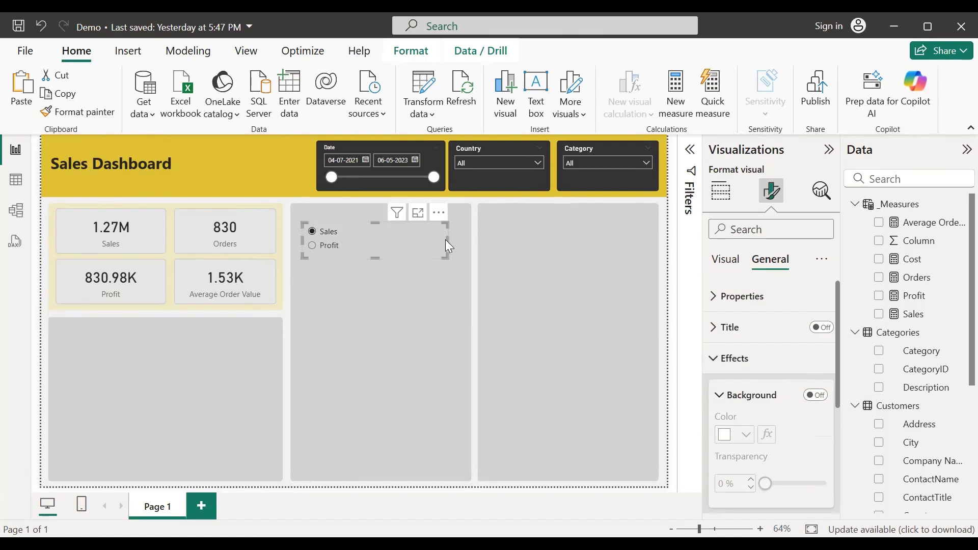
{"action": "left_click_drag", "start_coordinate": [446, 241], "coordinate": [299, 139]}
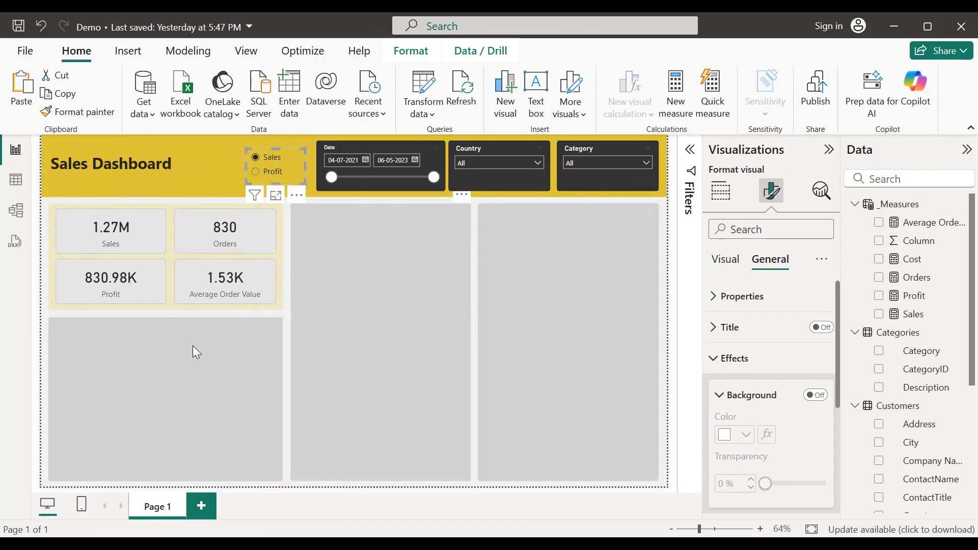
Step: Toggle the slicer to Profit and back to Sales, then view the Metric table's rows in Table view
{"action": "left_click", "coordinate": [39, 287]}
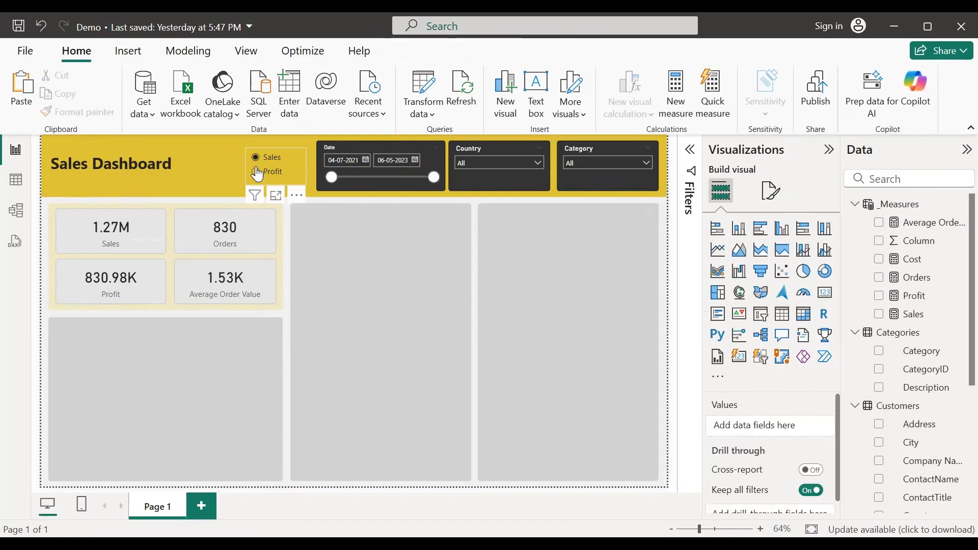
{"action": "left_click", "coordinate": [277, 163]}
{"action": "left_click", "coordinate": [276, 158]}
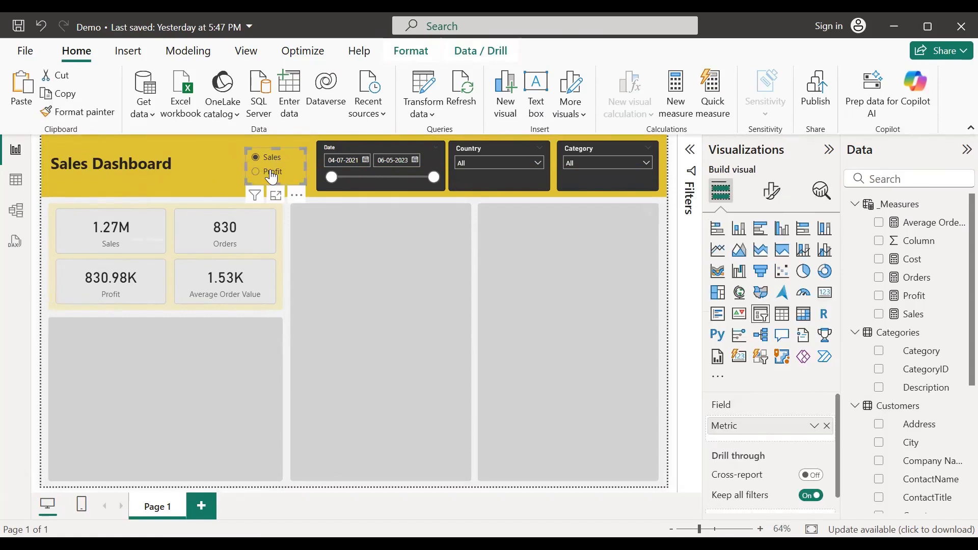
{"action": "left_click", "coordinate": [40, 227]}
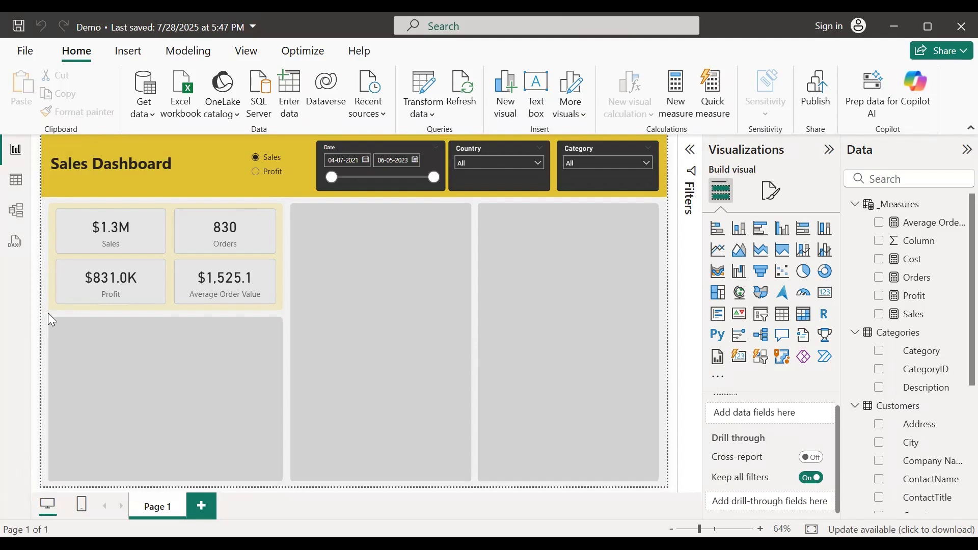
{"action": "left_click", "coordinate": [17, 183]}
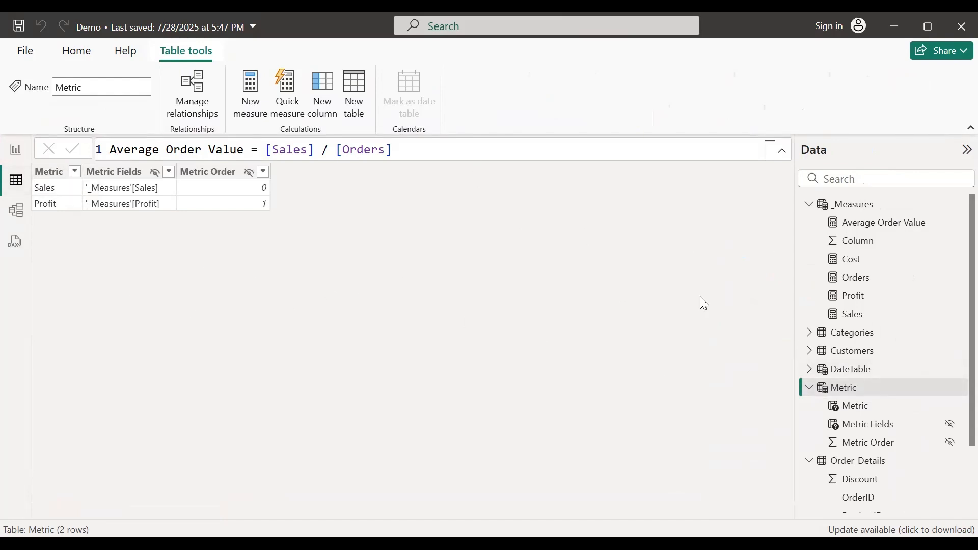
Step: Select the Metric table, inspect it in the Model view diagram, then return to the report page
{"action": "left_click", "coordinate": [844, 388]}
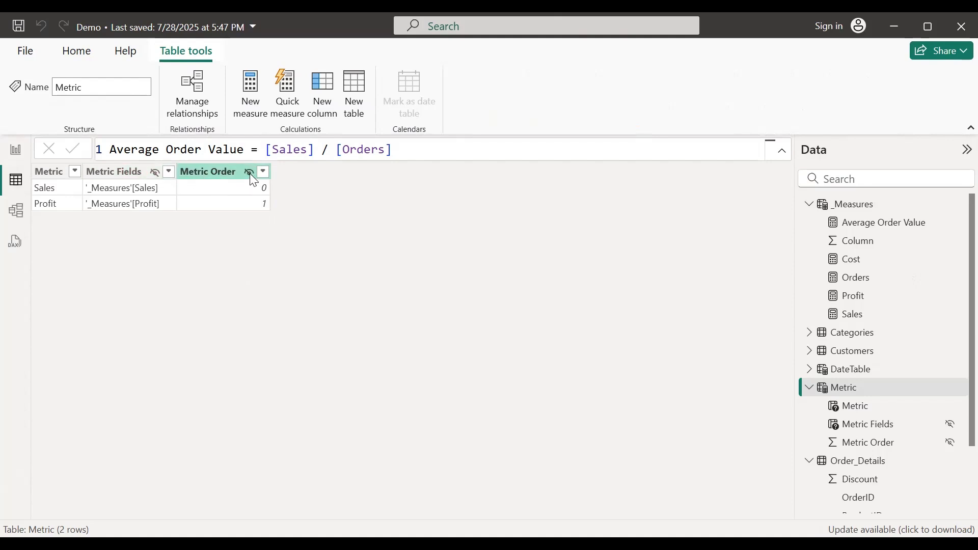
{"action": "left_click", "coordinate": [16, 215]}
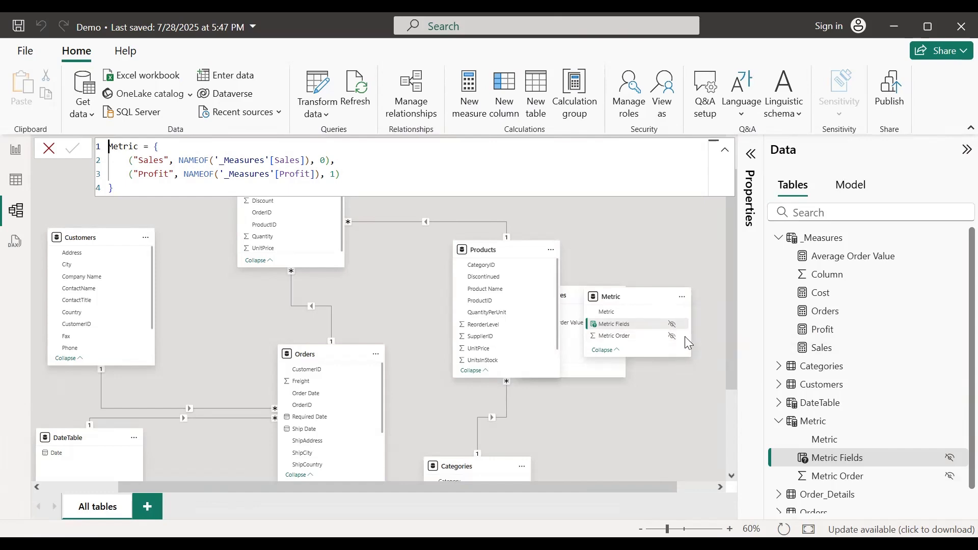
{"action": "left_click", "coordinate": [17, 152]}
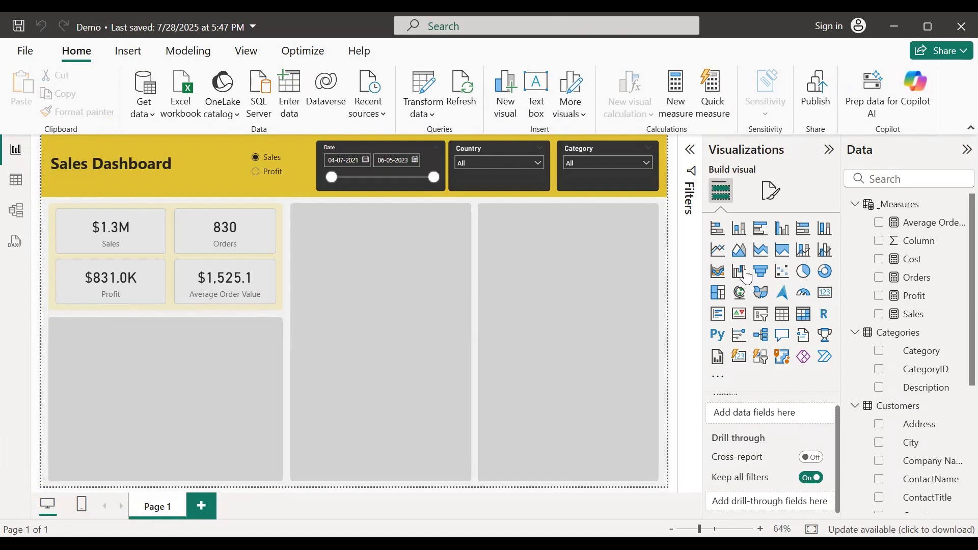
Step: Add a Map visual and move and enlarge it on the dashboard body
{"action": "left_click", "coordinate": [743, 298]}
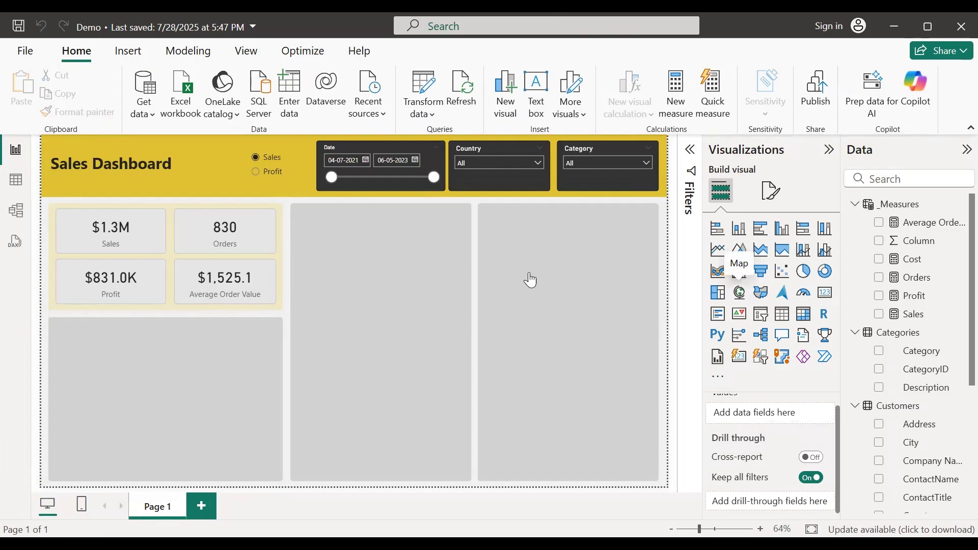
{"action": "left_click_drag", "start_coordinate": [241, 247], "coordinate": [394, 275]}
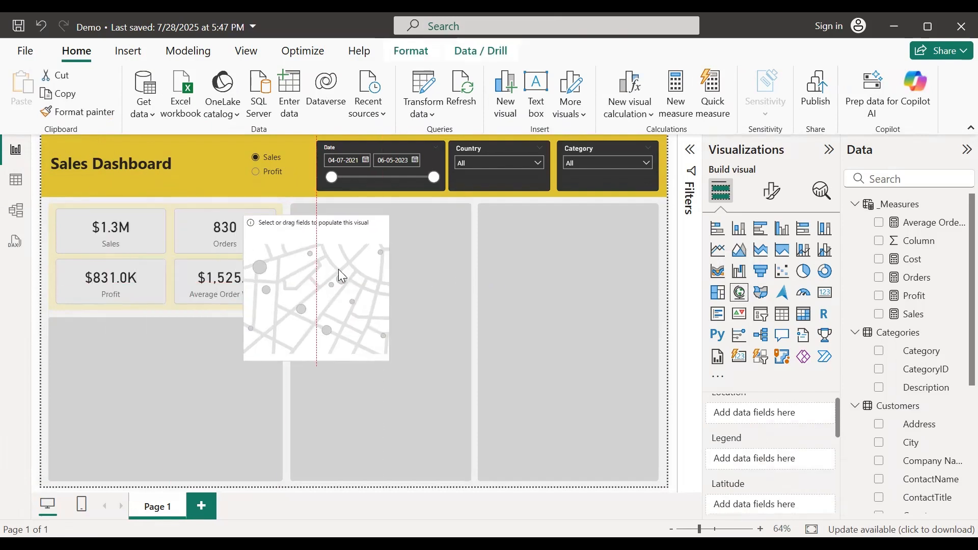
{"action": "left_click_drag", "start_coordinate": [389, 358], "coordinate": [491, 404]}
{"action": "left_click_drag", "start_coordinate": [538, 428], "coordinate": [549, 442]}
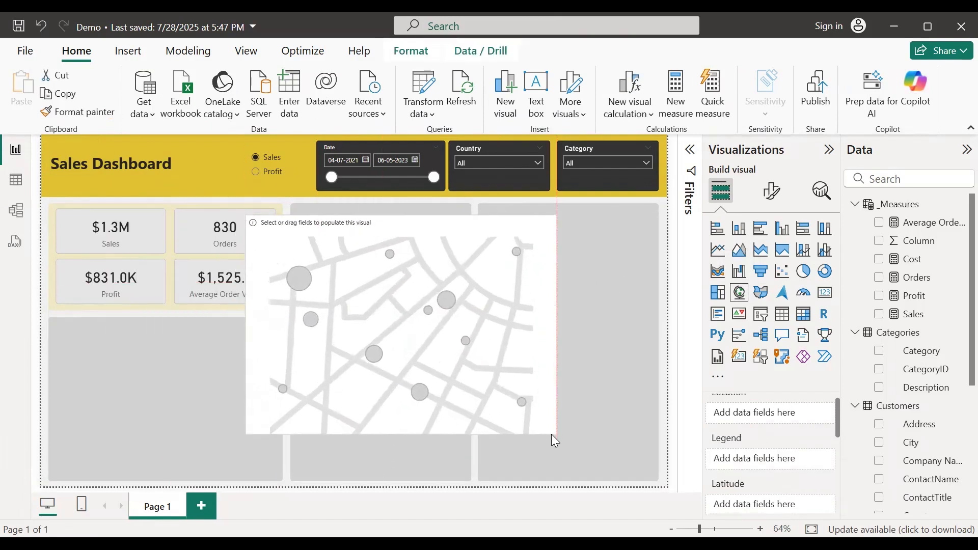
{"action": "scroll", "coordinate": [790, 444], "scroll_direction": "up", "scroll_amount": 1}
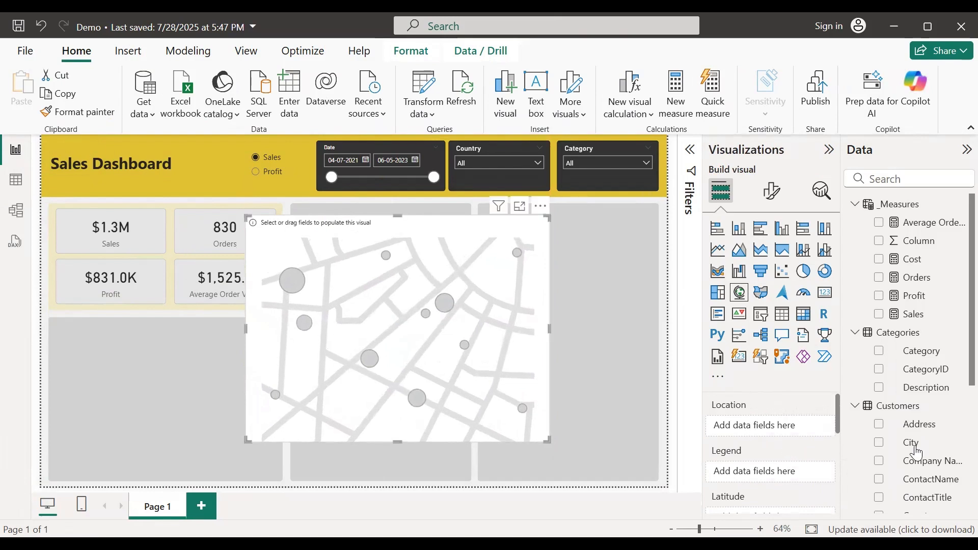
{"action": "scroll", "coordinate": [917, 452], "scroll_direction": "down", "scroll_amount": 3}
Step: Put Country in the map's Location and Metric in its Bubble size
{"action": "left_click_drag", "start_coordinate": [915, 439], "coordinate": [770, 430]}
{"action": "left_click_drag", "start_coordinate": [740, 417], "coordinate": [740, 423]}
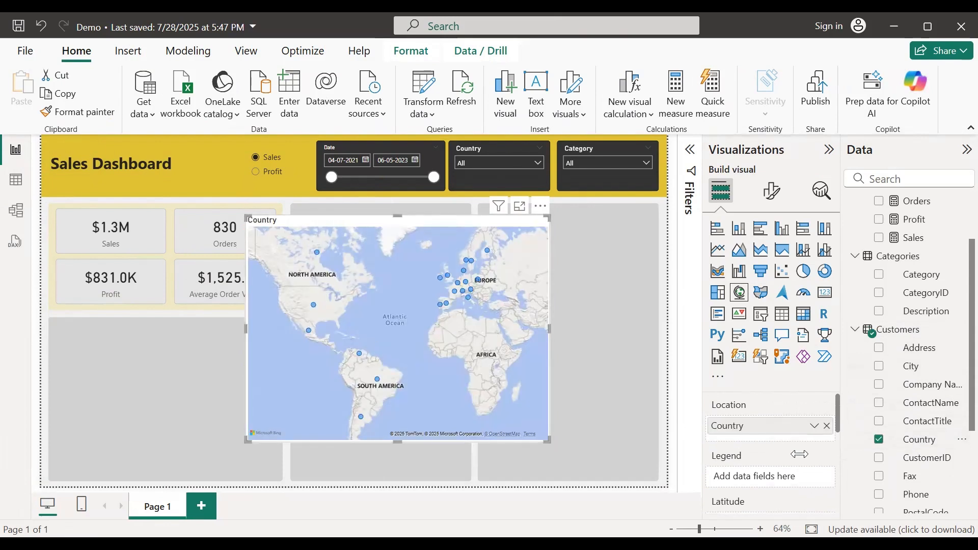
{"action": "scroll", "coordinate": [799, 453], "scroll_direction": "down", "scroll_amount": 3}
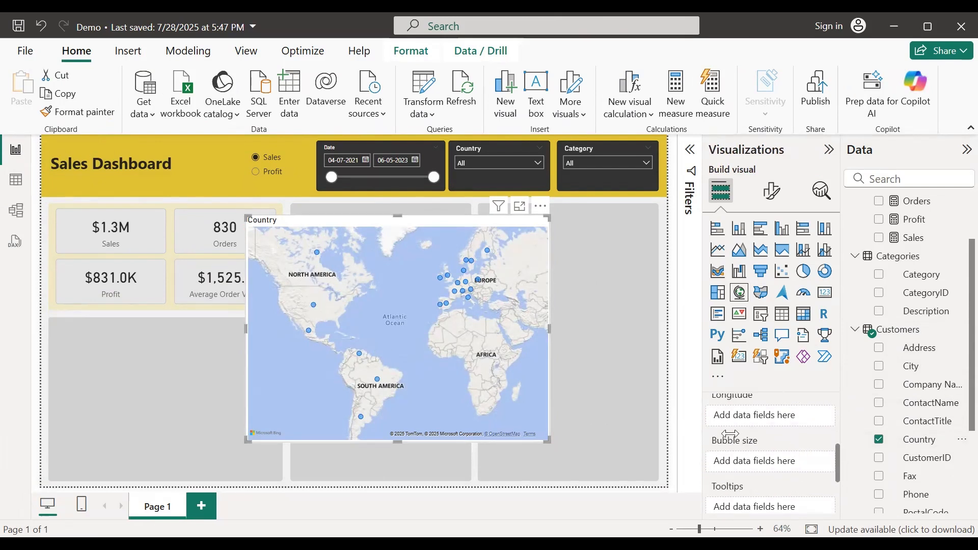
{"action": "left_click", "coordinate": [855, 329]}
{"action": "left_click_drag", "start_coordinate": [916, 451], "coordinate": [784, 469]}
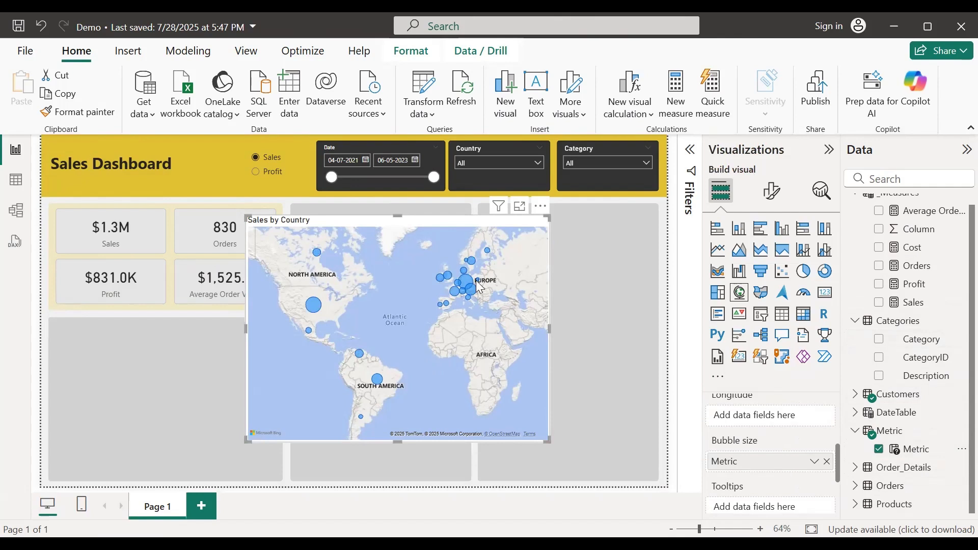
Step: Switch the slicer to Profit and back to Sales to confirm the map follows it
{"action": "mouse_move", "coordinate": [328, 314]}
{"action": "left_click", "coordinate": [257, 173]}
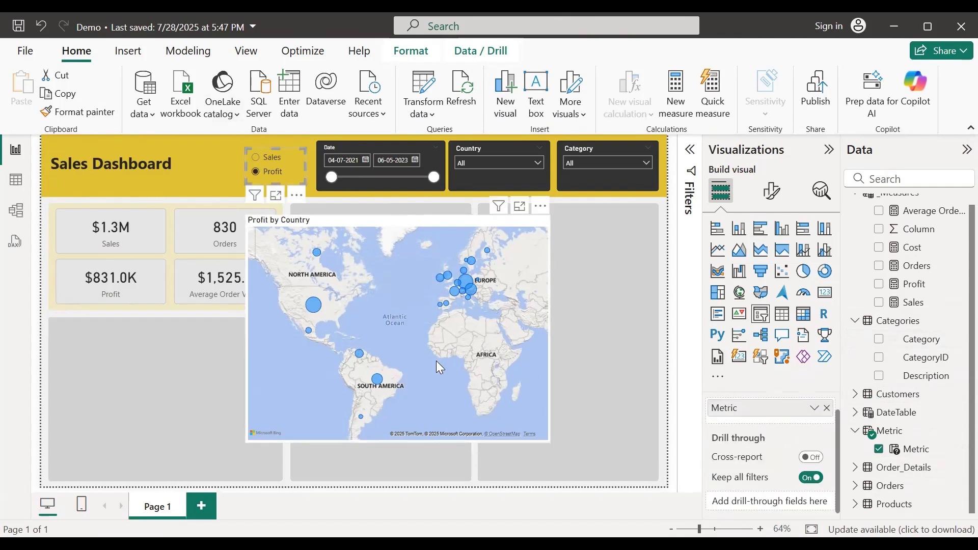
{"action": "left_click", "coordinate": [256, 158]}
{"action": "left_click", "coordinate": [409, 246]}
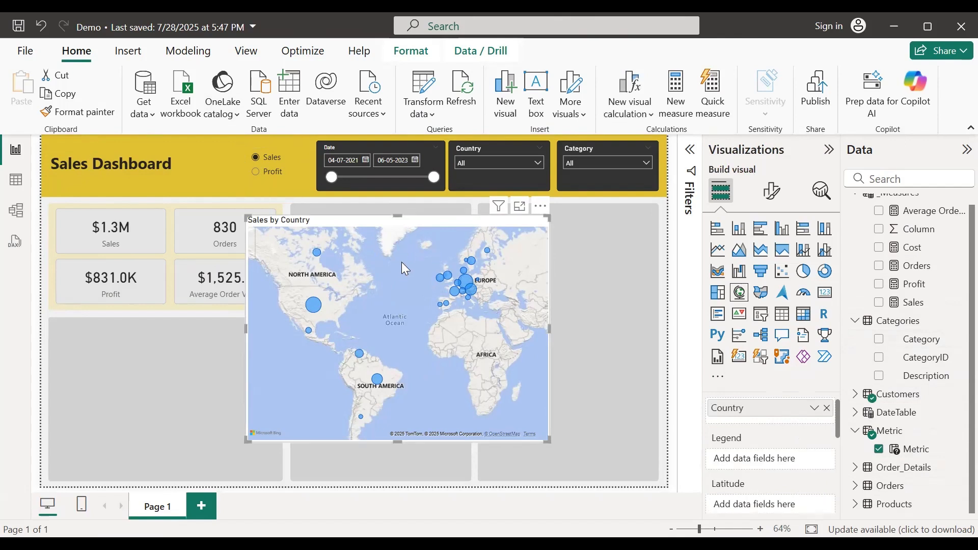
{"action": "left_click", "coordinate": [774, 192]}
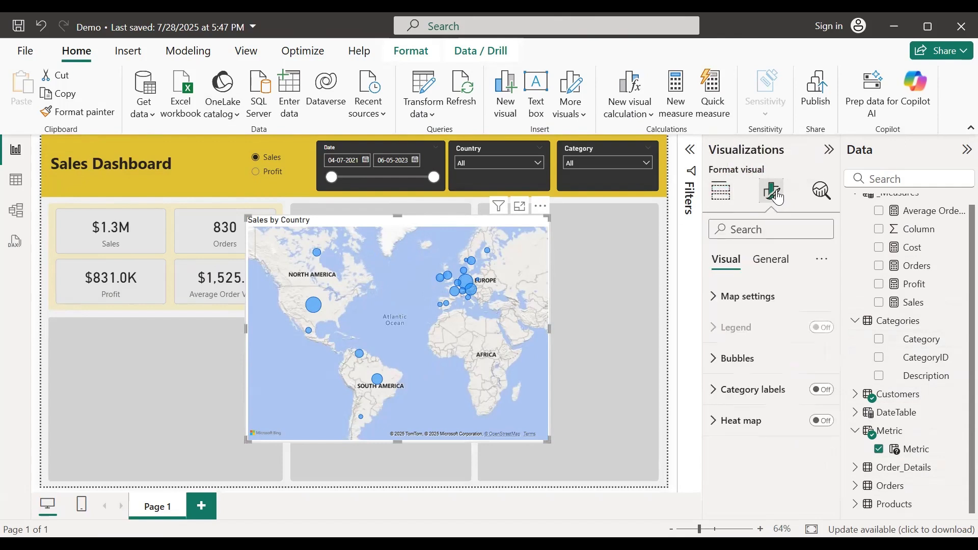
Step: Set the map style to Light after trying Grayscale
{"action": "left_click", "coordinate": [715, 300]}
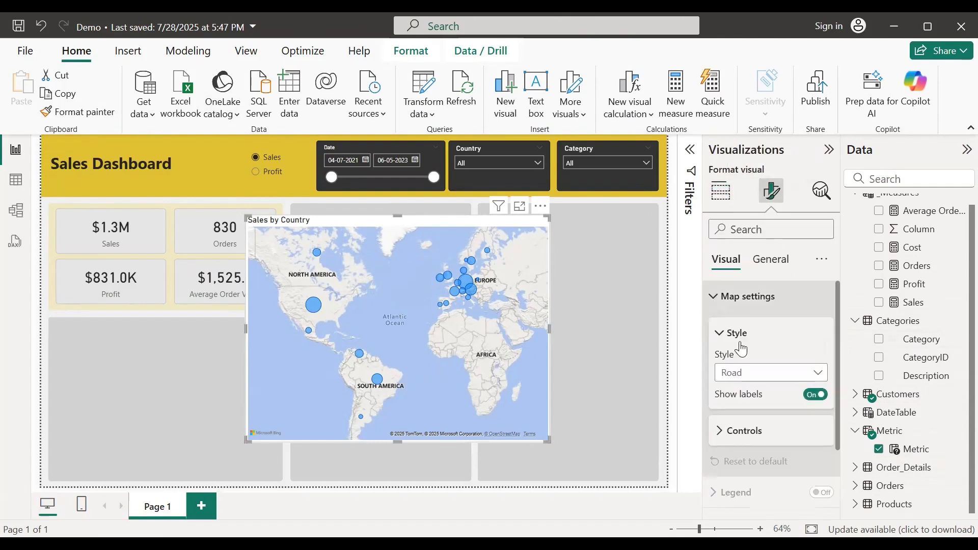
{"action": "left_click", "coordinate": [772, 376]}
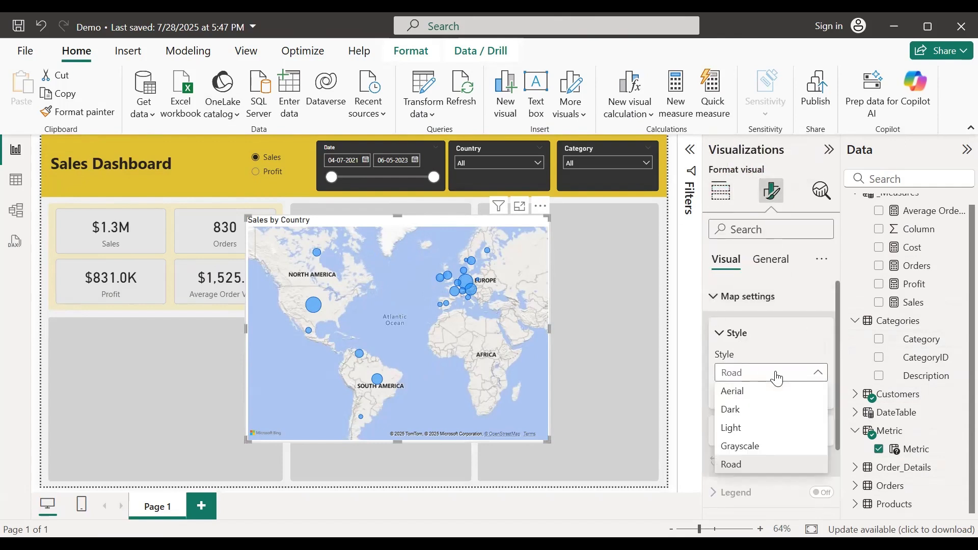
{"action": "left_click", "coordinate": [769, 461]}
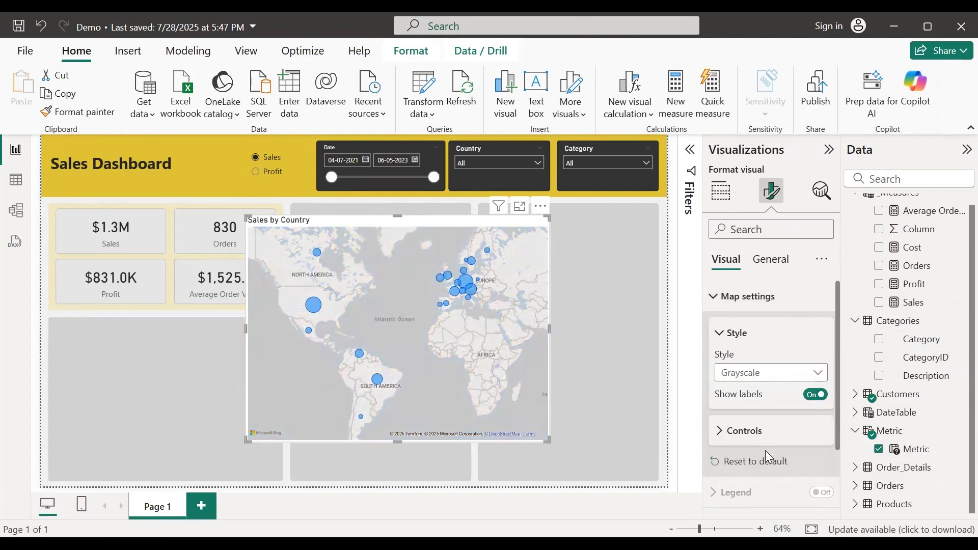
{"action": "left_click", "coordinate": [755, 377]}
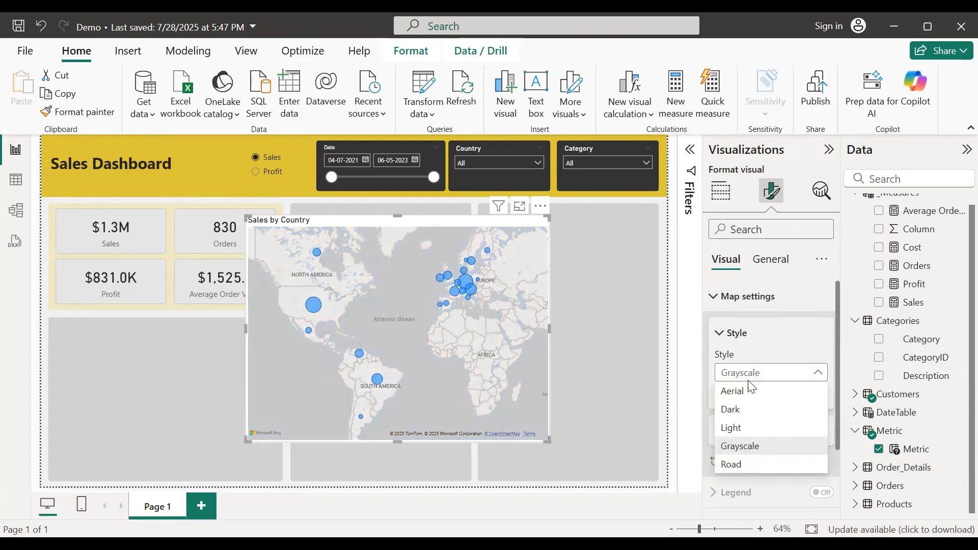
{"action": "left_click", "coordinate": [748, 432]}
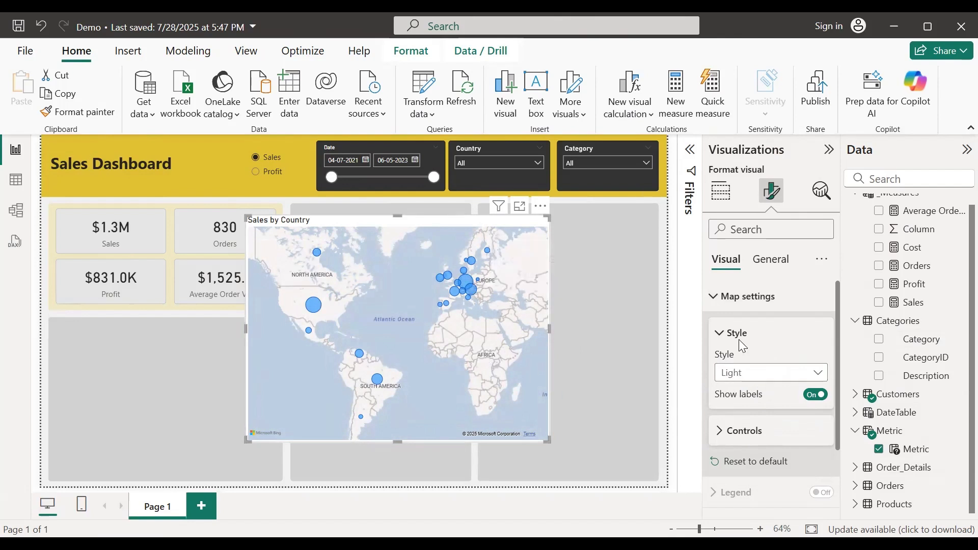
{"action": "left_click", "coordinate": [718, 298]}
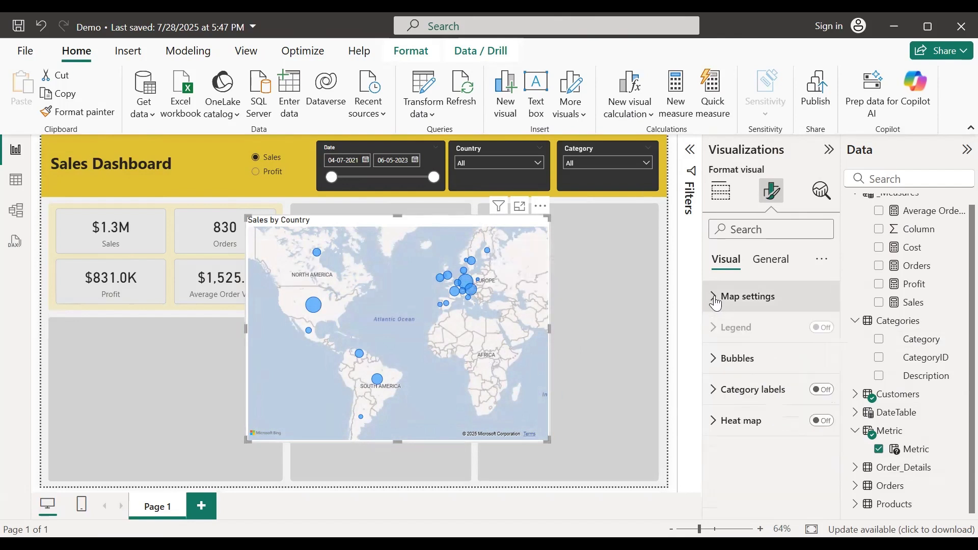
Step: Make the map's default bubble colour gold and shrink the map visual
{"action": "left_click", "coordinate": [715, 364]}
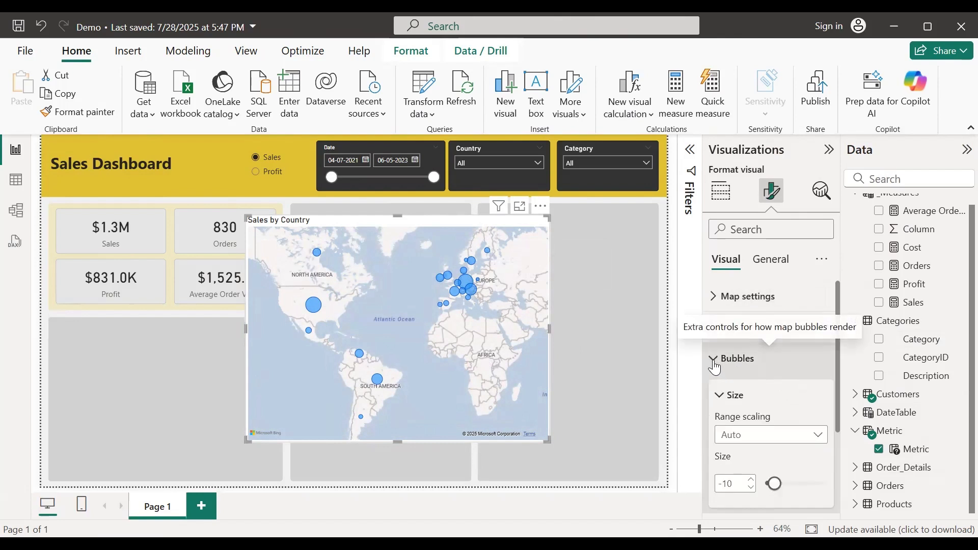
{"action": "scroll", "coordinate": [787, 381], "scroll_direction": "down", "scroll_amount": 3}
{"action": "left_click", "coordinate": [720, 407]}
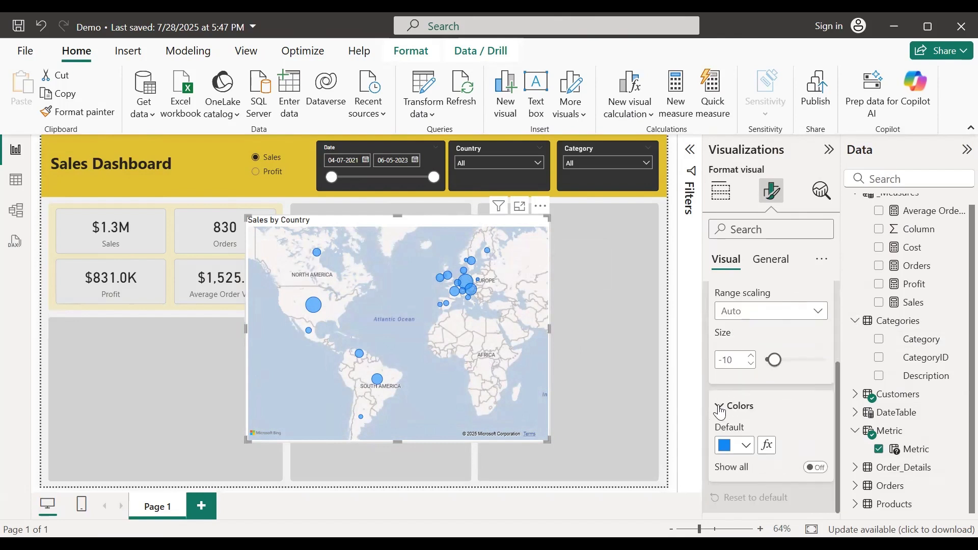
{"action": "left_click", "coordinate": [747, 448]}
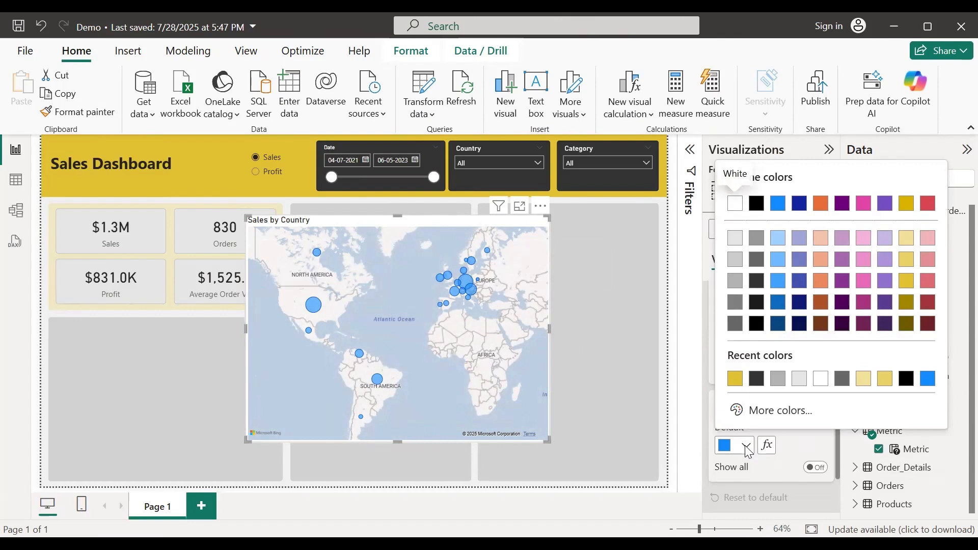
{"action": "left_click", "coordinate": [907, 281]}
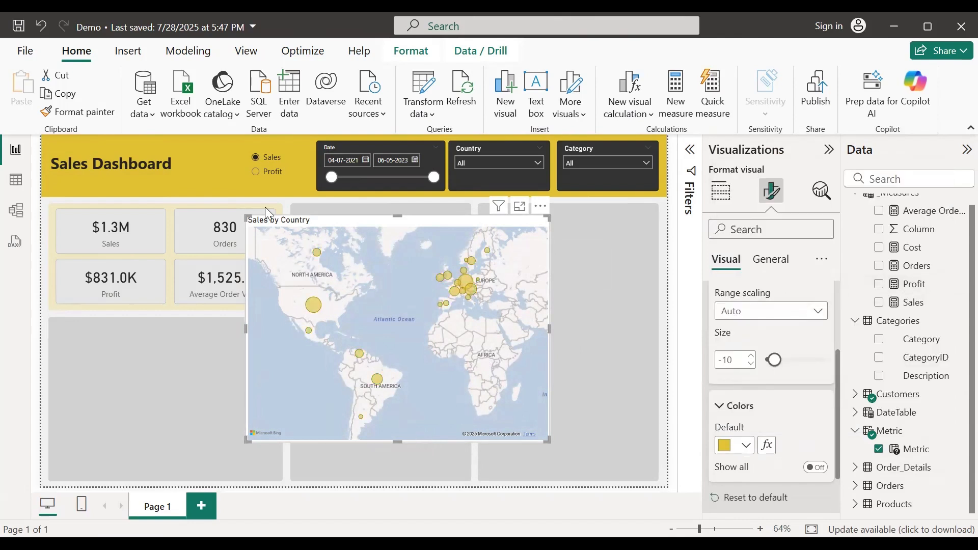
{"action": "left_click_drag", "start_coordinate": [247, 218], "coordinate": [331, 283]}
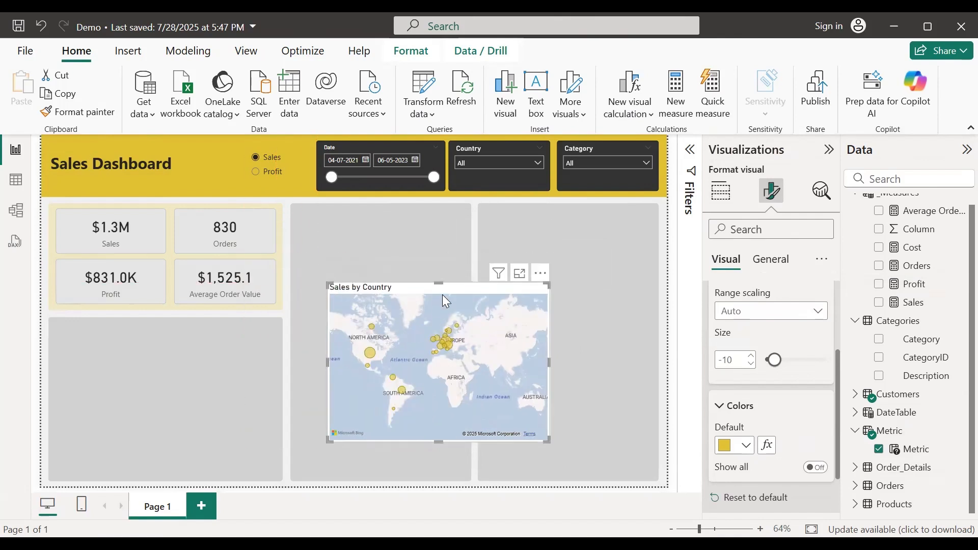
Step: Fit the map into the lower-left panel below the KPI cards
{"action": "left_click_drag", "start_coordinate": [444, 289], "coordinate": [170, 328]}
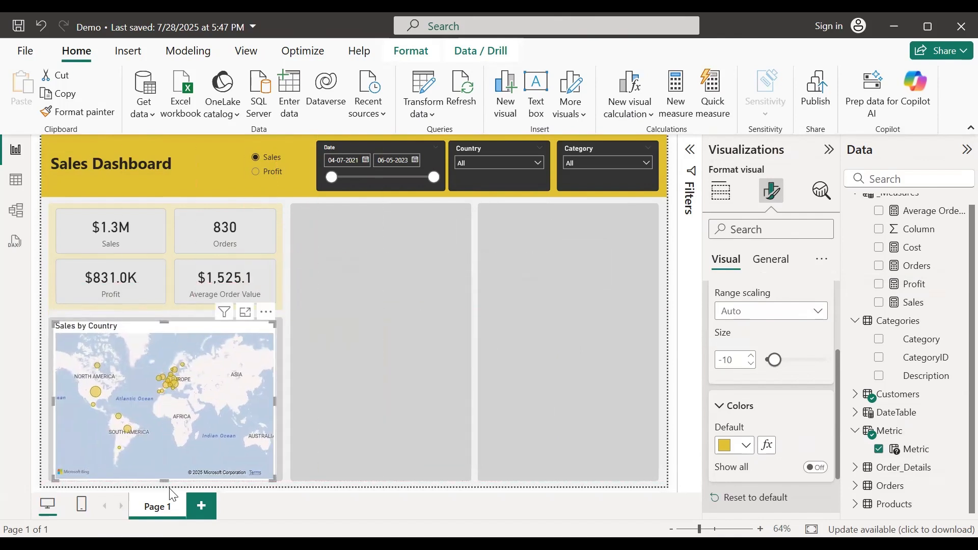
{"action": "left_click_drag", "start_coordinate": [166, 478], "coordinate": [168, 479]}
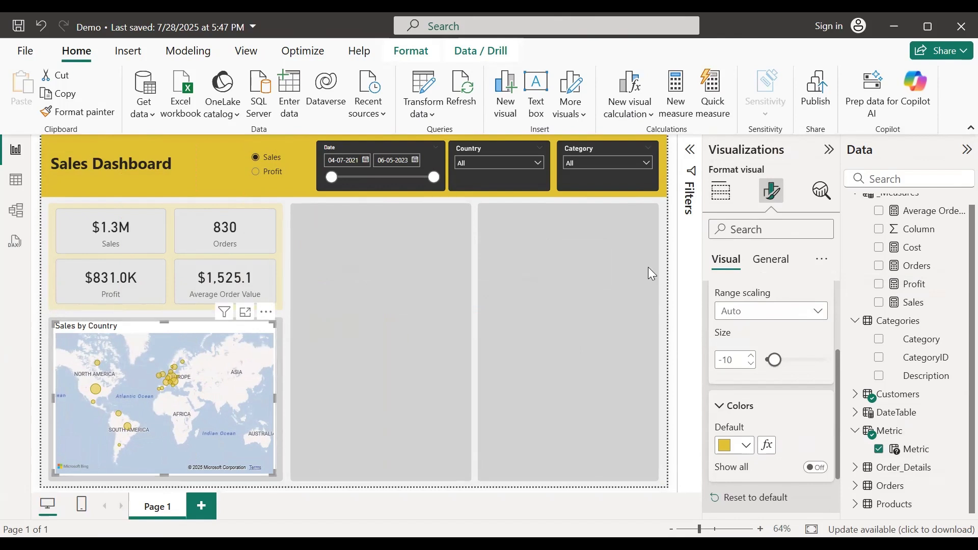
{"action": "left_click", "coordinate": [771, 260]}
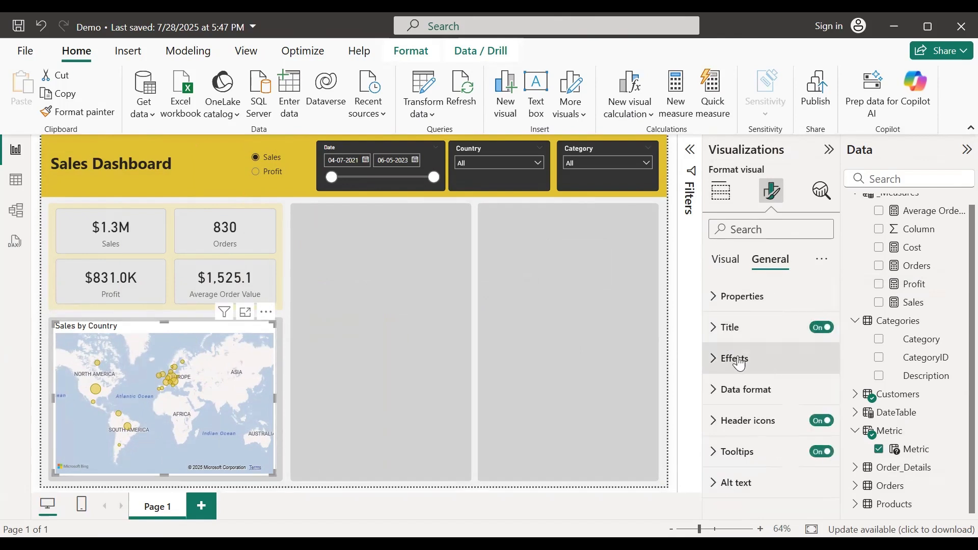
{"action": "left_click", "coordinate": [714, 359]}
{"action": "scroll", "coordinate": [806, 436], "scroll_direction": "down", "scroll_amount": 3}
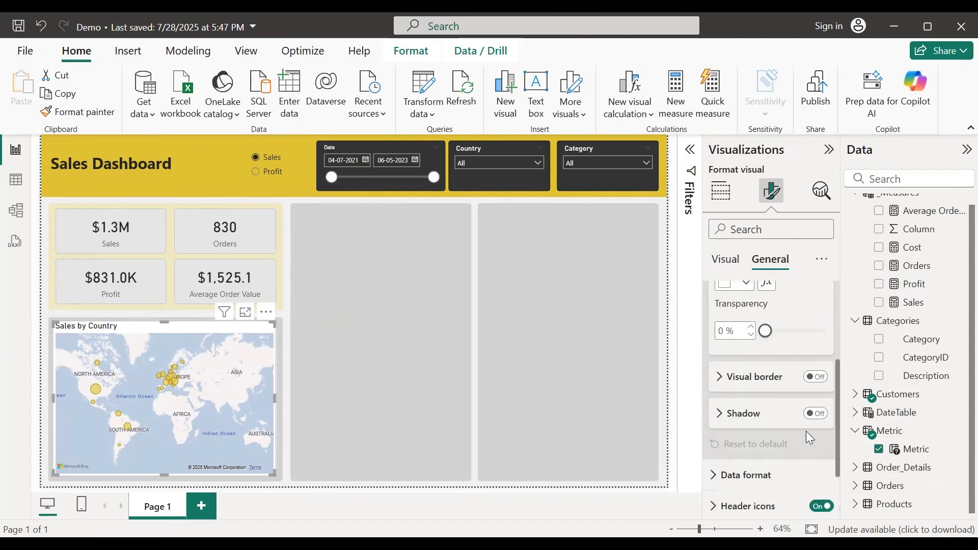
{"action": "left_click", "coordinate": [720, 383]}
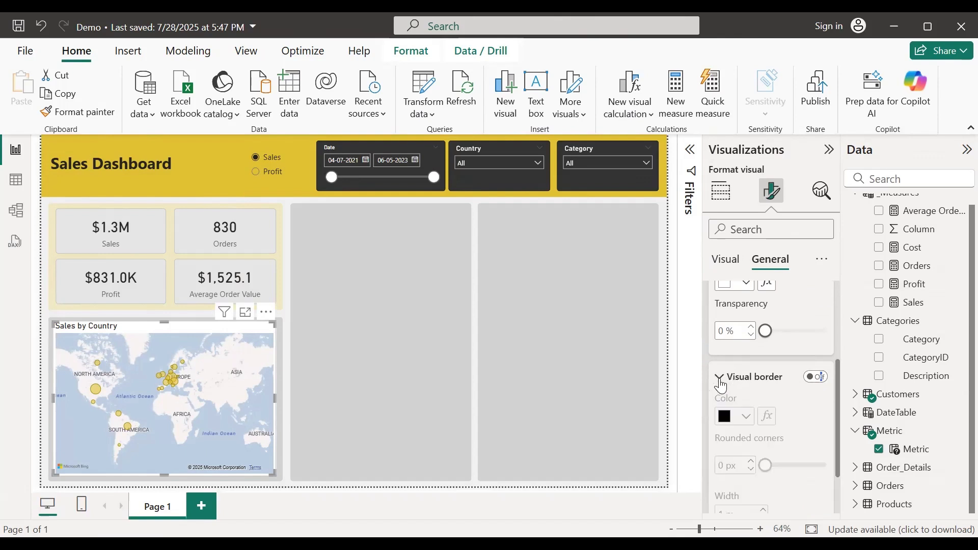
Step: Turn on the map's visual border with 5 px rounded corners
{"action": "left_click", "coordinate": [817, 377]}
{"action": "left_click", "coordinate": [751, 462]}
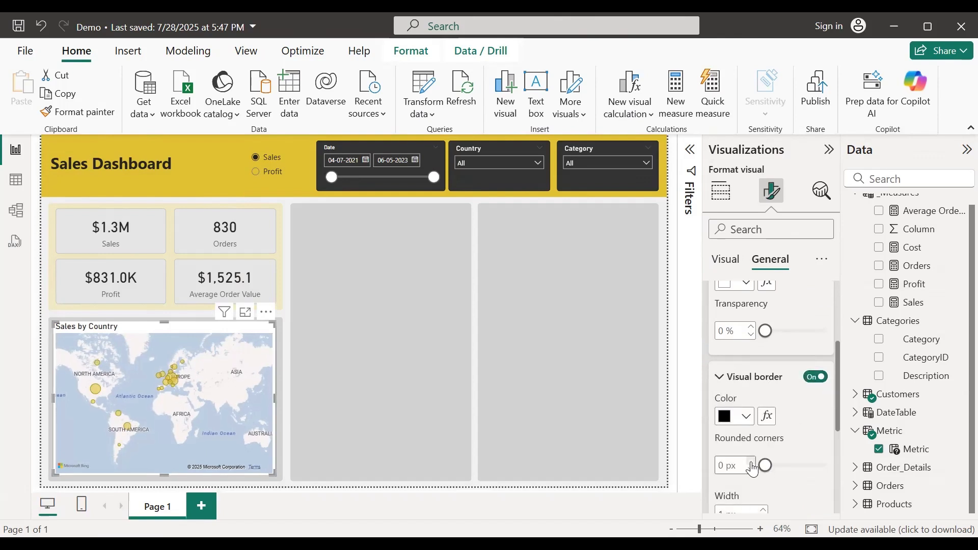
{"action": "left_click", "coordinate": [751, 461]}
{"action": "left_click", "coordinate": [751, 463]}
{"action": "left_click", "coordinate": [751, 463]}
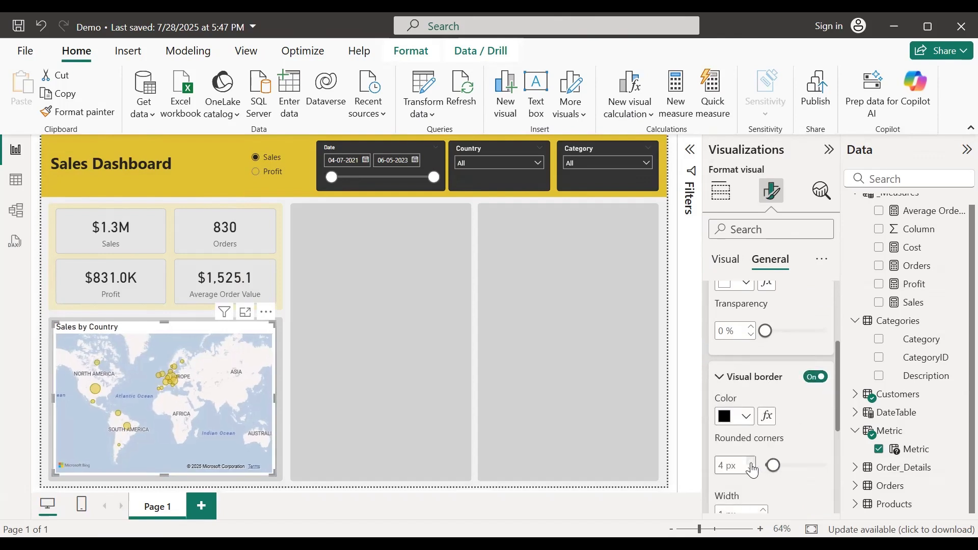
{"action": "left_click", "coordinate": [752, 462]}
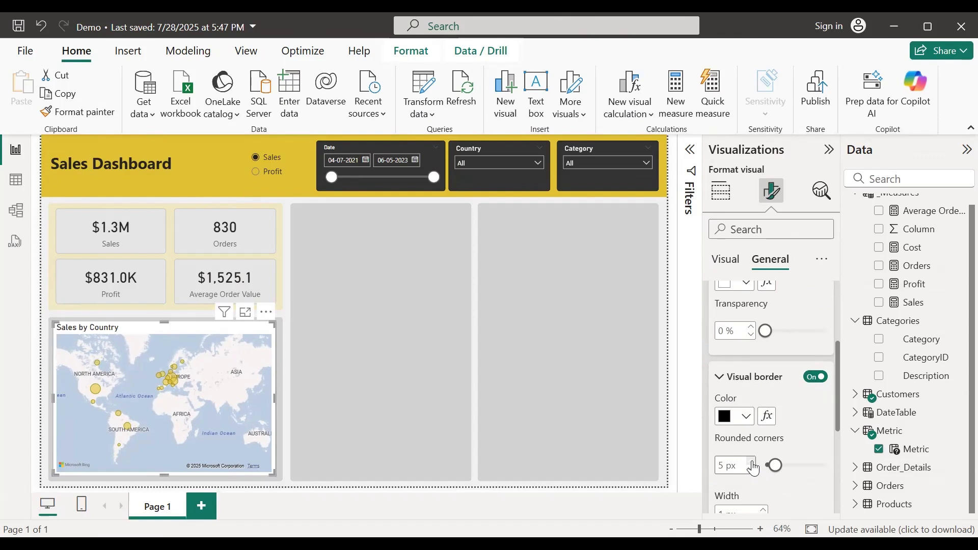
Step: Make the map border grey and deselect the map to review it
{"action": "left_click", "coordinate": [746, 417]}
{"action": "left_click", "coordinate": [736, 253]}
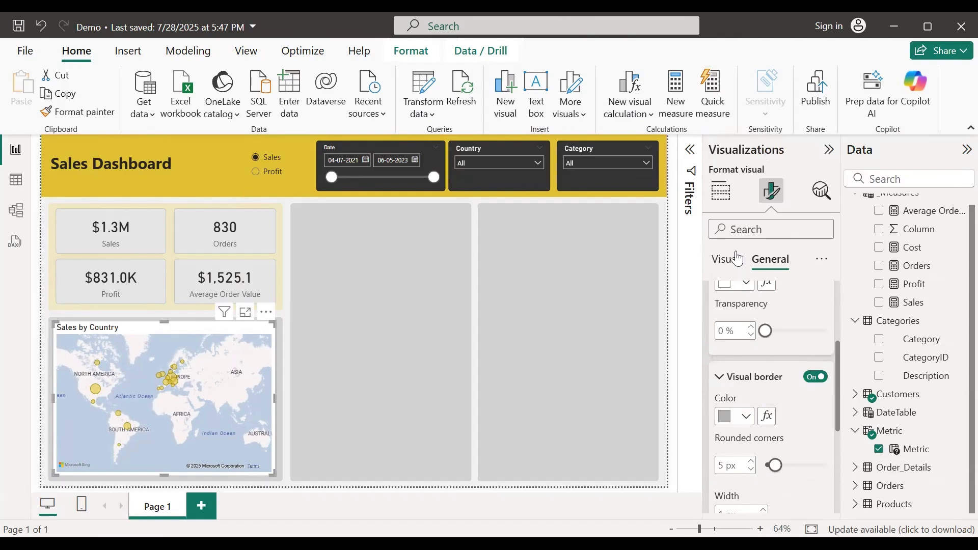
{"action": "left_click", "coordinate": [288, 377]}
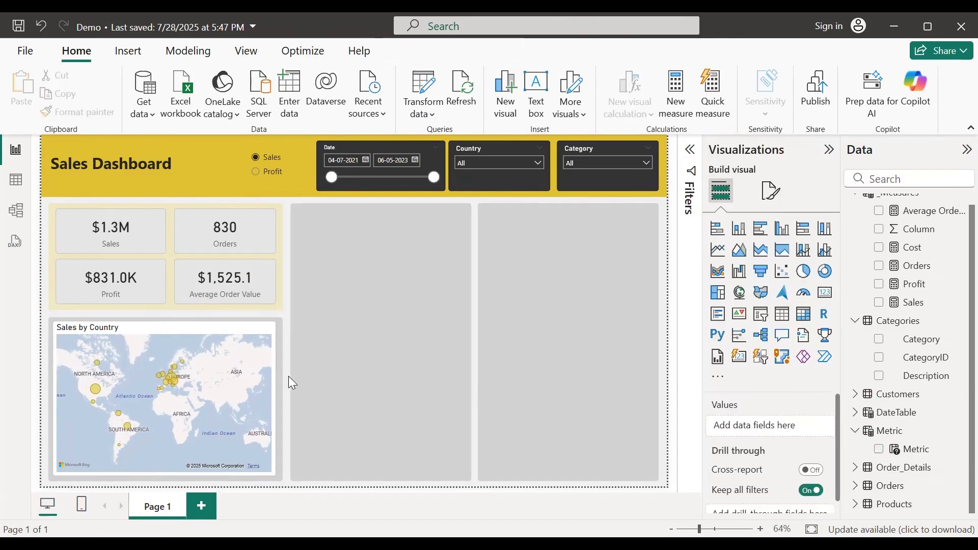
{"action": "left_click", "coordinate": [161, 327]}
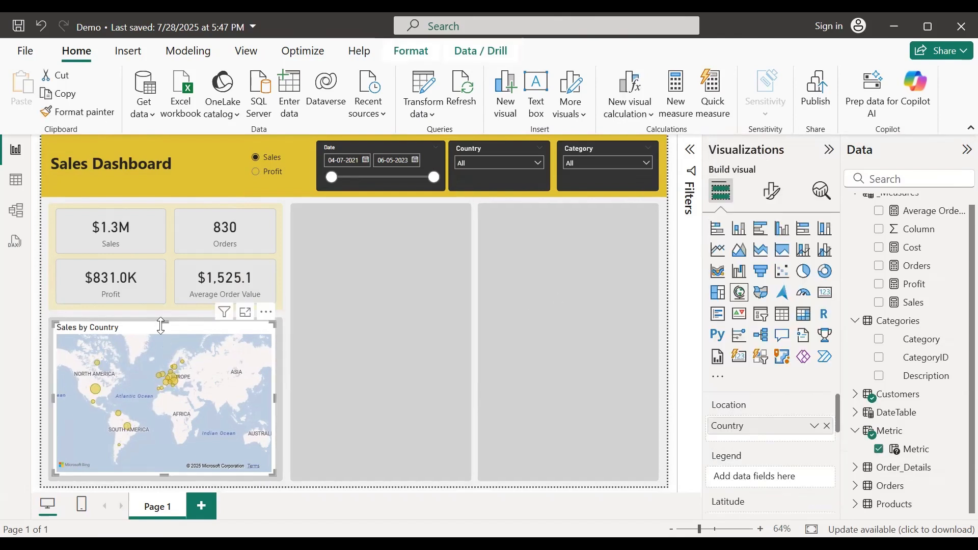
{"action": "left_click", "coordinate": [286, 334]}
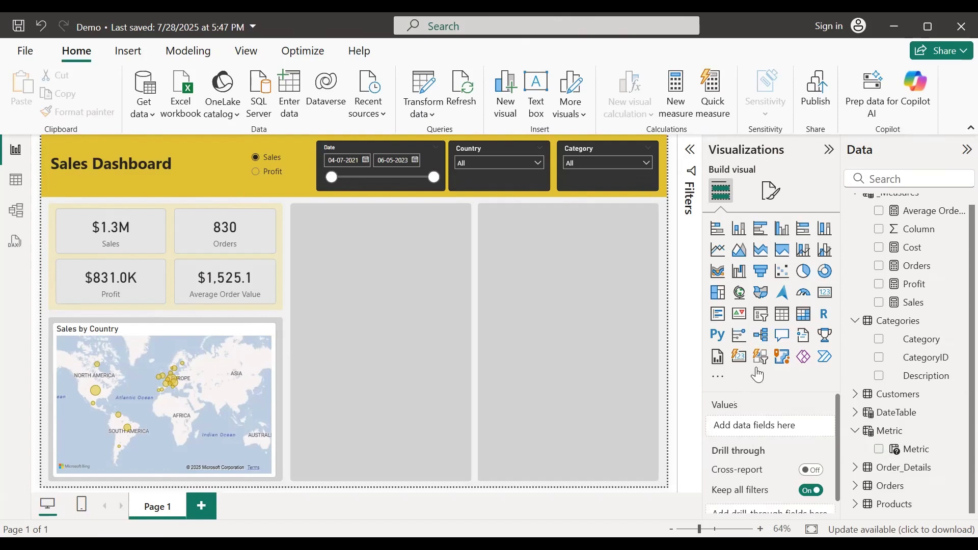
Step: Add a Table visual and size it to fill the middle column
{"action": "left_click", "coordinate": [785, 321]}
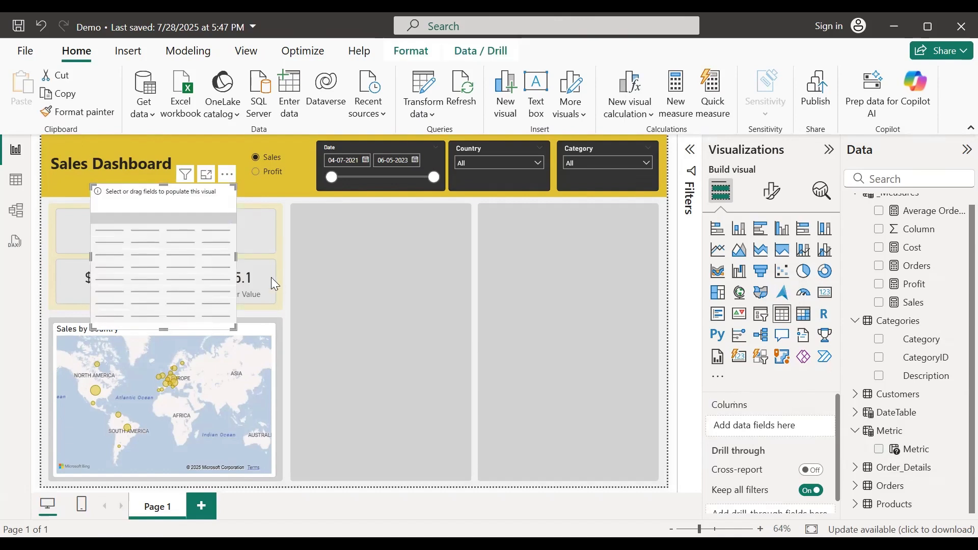
{"action": "left_click_drag", "start_coordinate": [163, 199], "coordinate": [390, 264]}
{"action": "left_click_drag", "start_coordinate": [451, 389], "coordinate": [537, 468]}
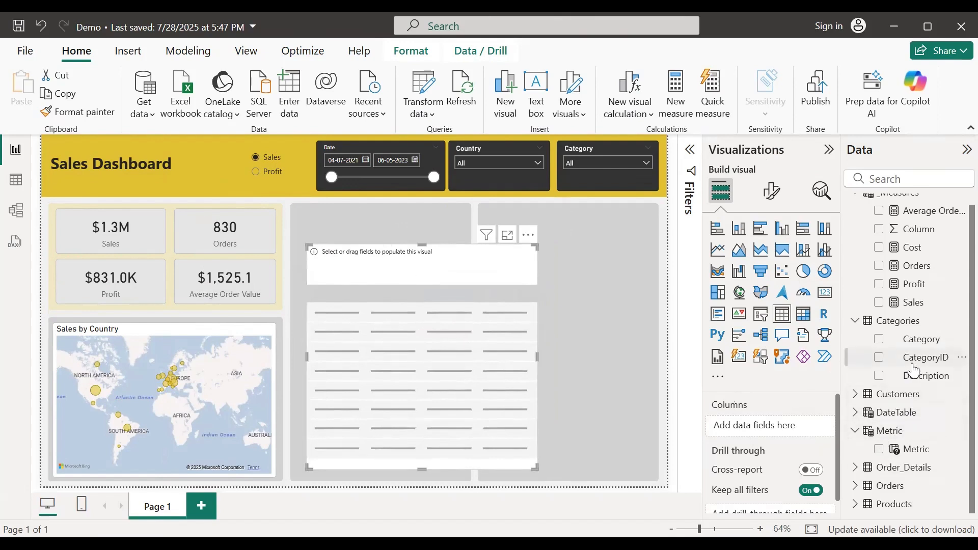
{"action": "scroll", "coordinate": [909, 360], "scroll_direction": "up", "scroll_amount": 1}
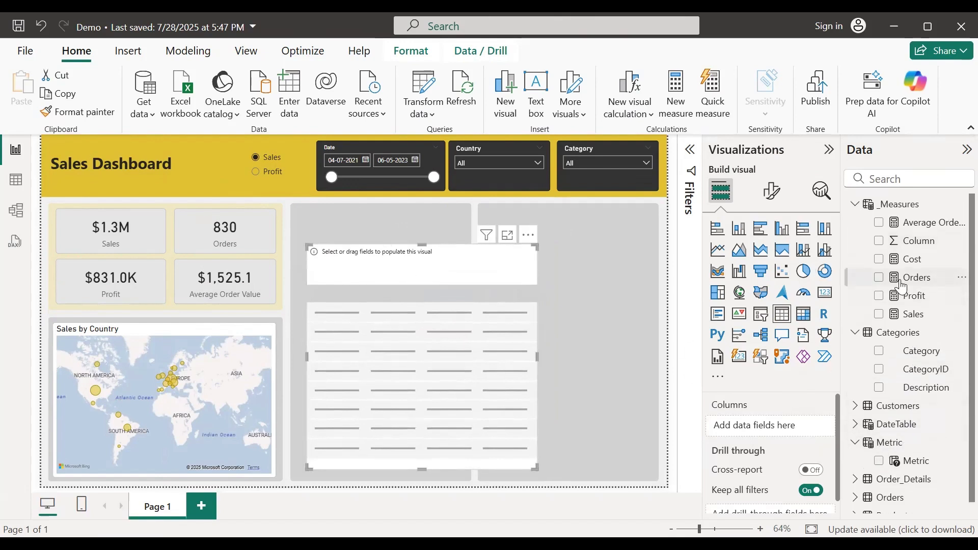
{"action": "scroll", "coordinate": [856, 368], "scroll_direction": "down", "scroll_amount": 1}
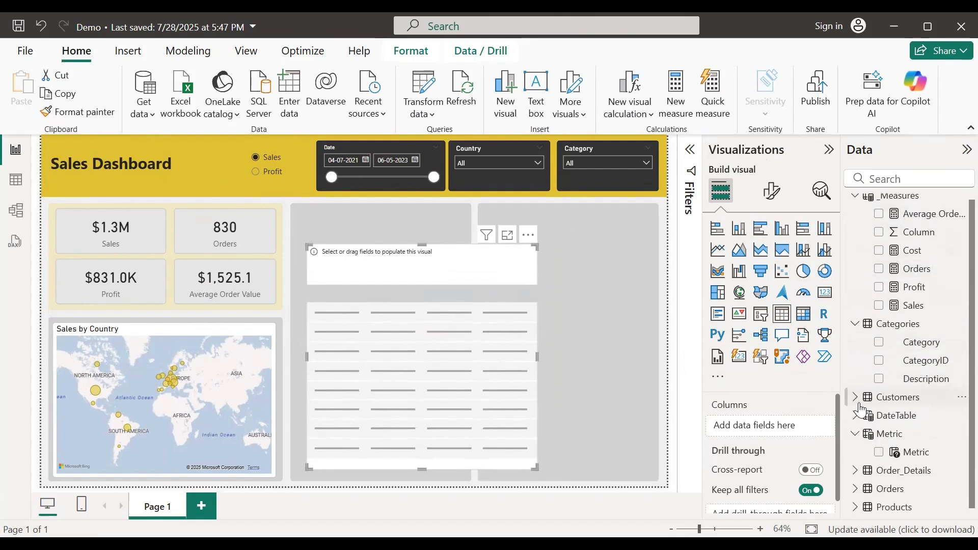
Step: Add Customers ContactName renamed to Customer, plus the Metric field, as table columns
{"action": "left_click", "coordinate": [855, 395]}
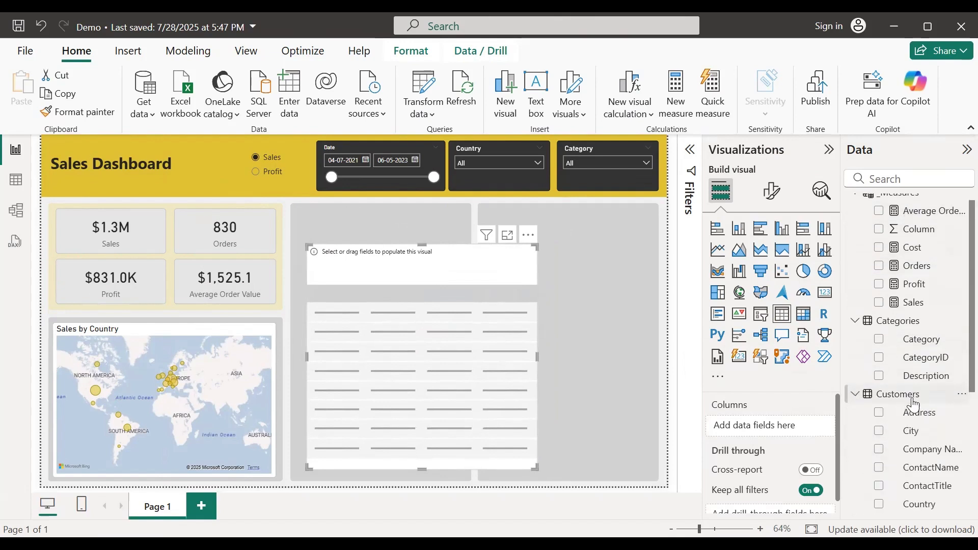
{"action": "scroll", "coordinate": [912, 366], "scroll_direction": "down", "scroll_amount": 4}
{"action": "left_click_drag", "start_coordinate": [926, 320], "coordinate": [764, 433]}
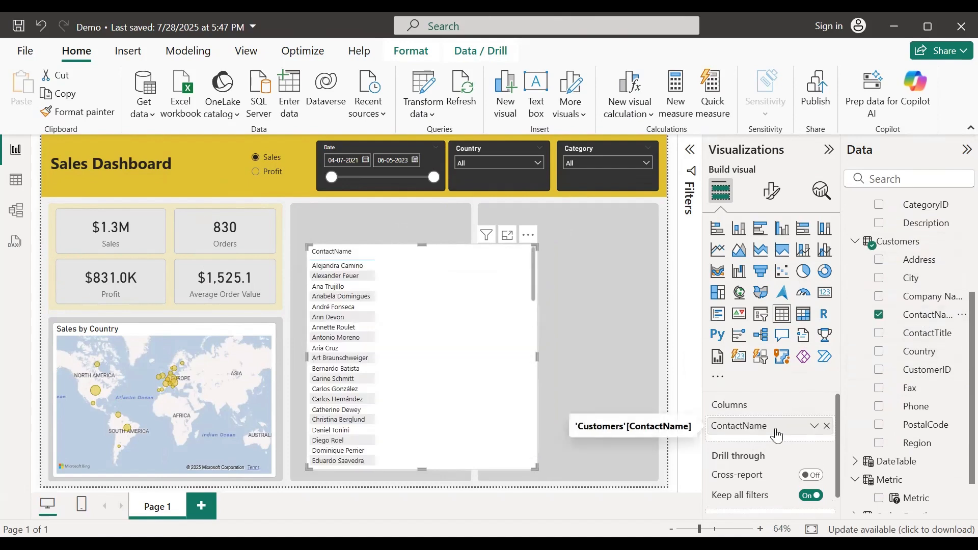
{"action": "double_click", "coordinate": [748, 426]}
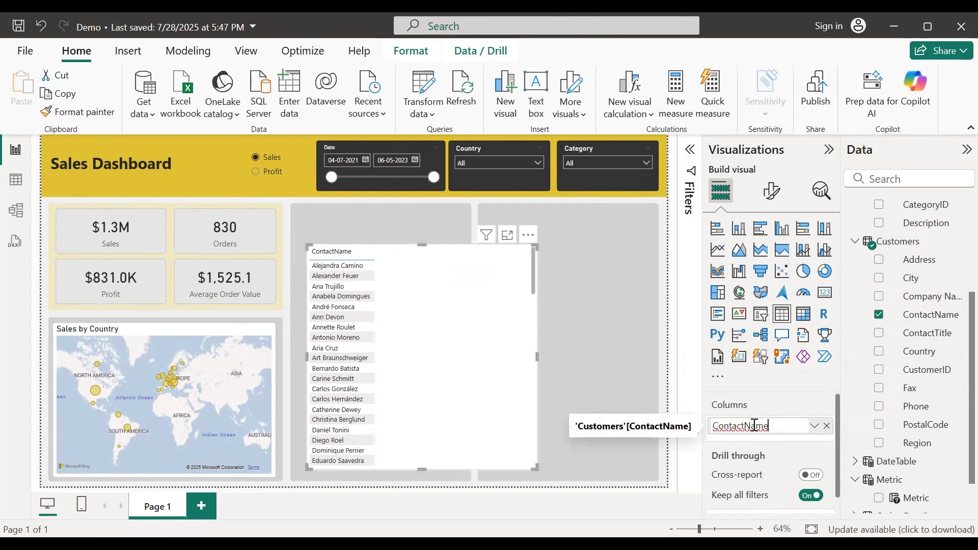
{"action": "double_click", "coordinate": [755, 425]}
{"action": "type", "text": "Customer"}
{"action": "key", "text": "Return"}
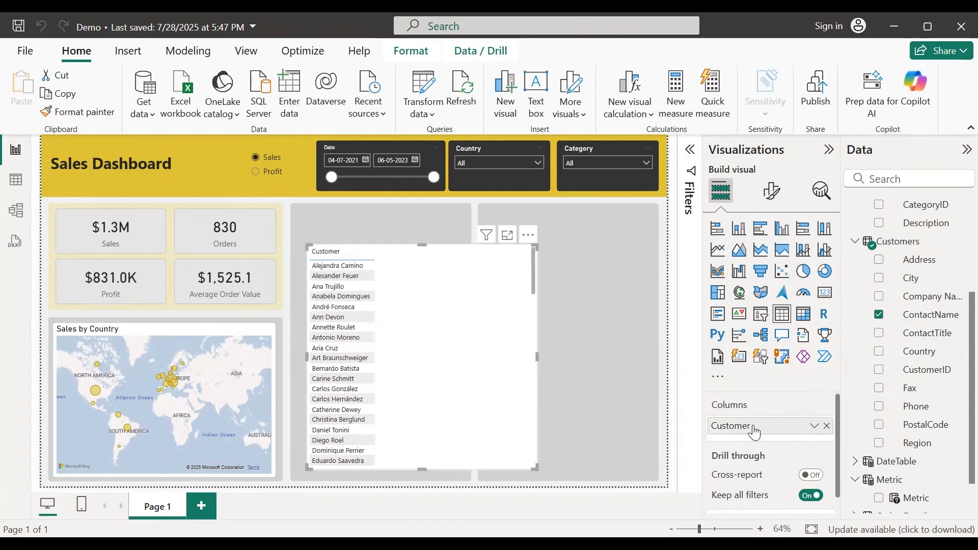
{"action": "scroll", "coordinate": [908, 421], "scroll_direction": "down", "scroll_amount": 1}
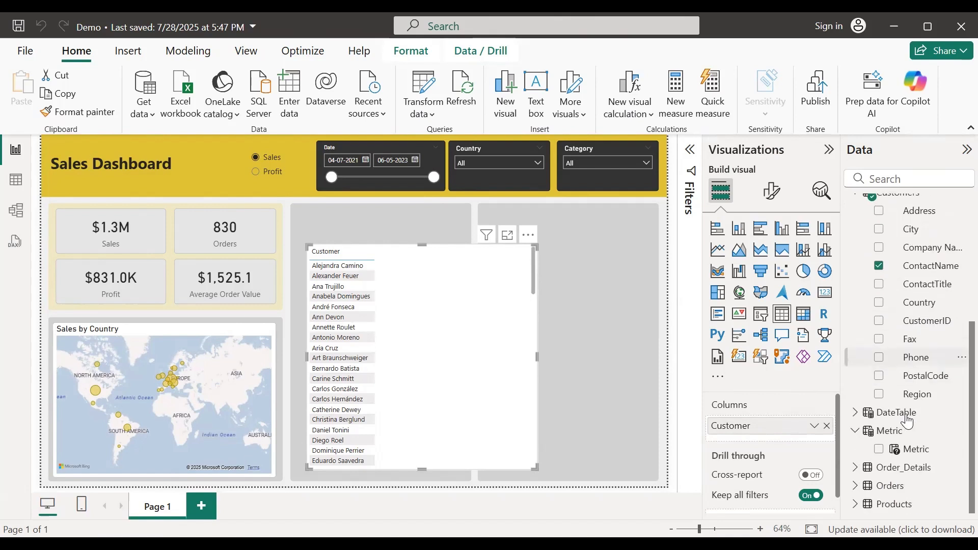
{"action": "left_click_drag", "start_coordinate": [914, 449], "coordinate": [758, 441]}
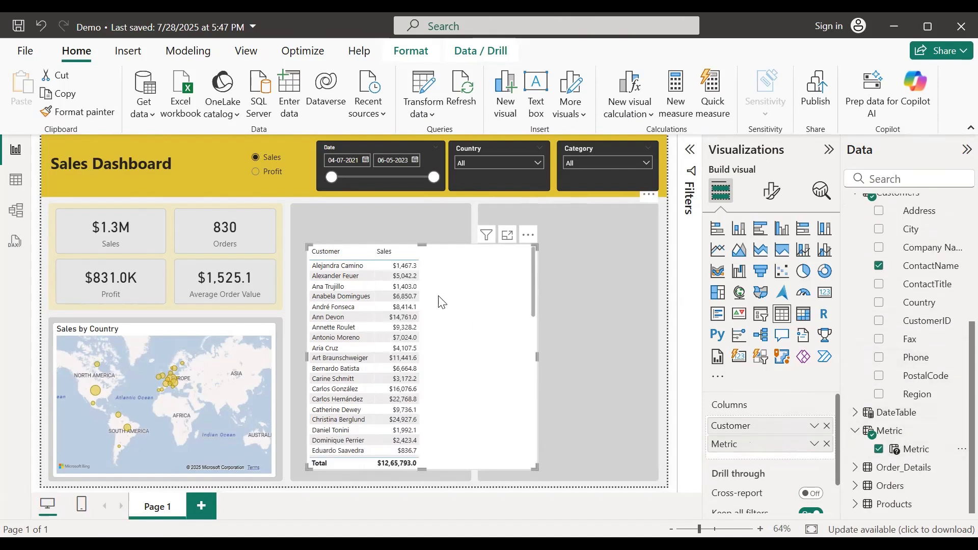
Step: Test the slicer by switching to Profit and back to Sales, then select the customer table
{"action": "left_click", "coordinate": [256, 172]}
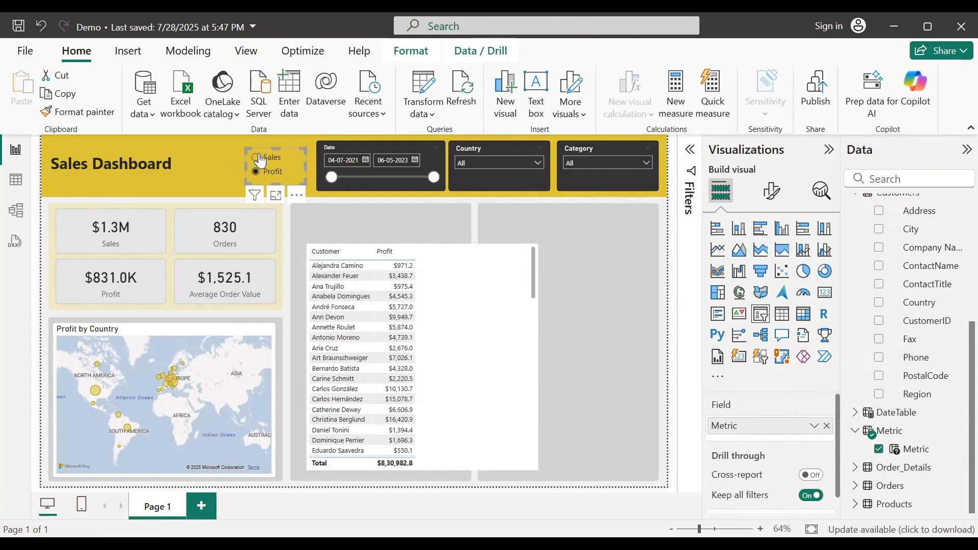
{"action": "left_click", "coordinate": [258, 158]}
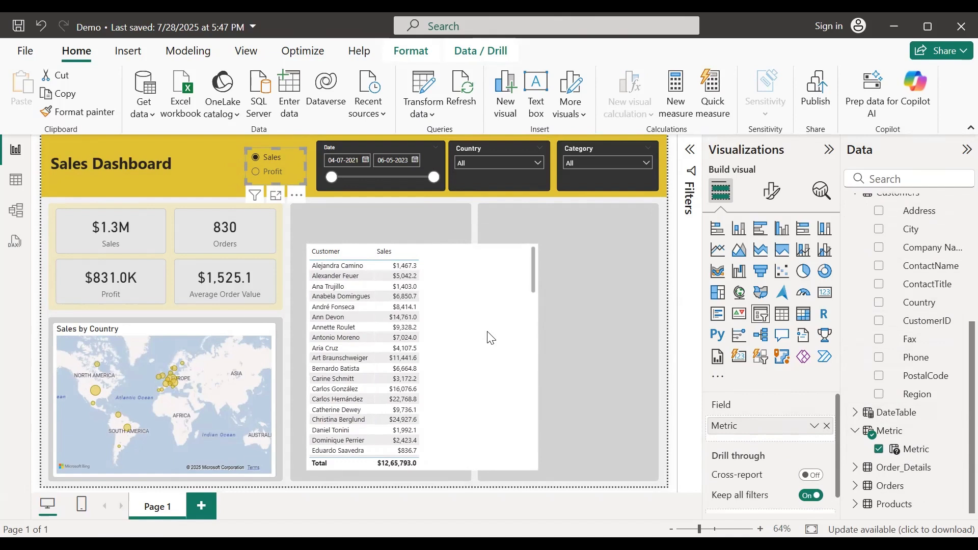
{"action": "left_click", "coordinate": [497, 314]}
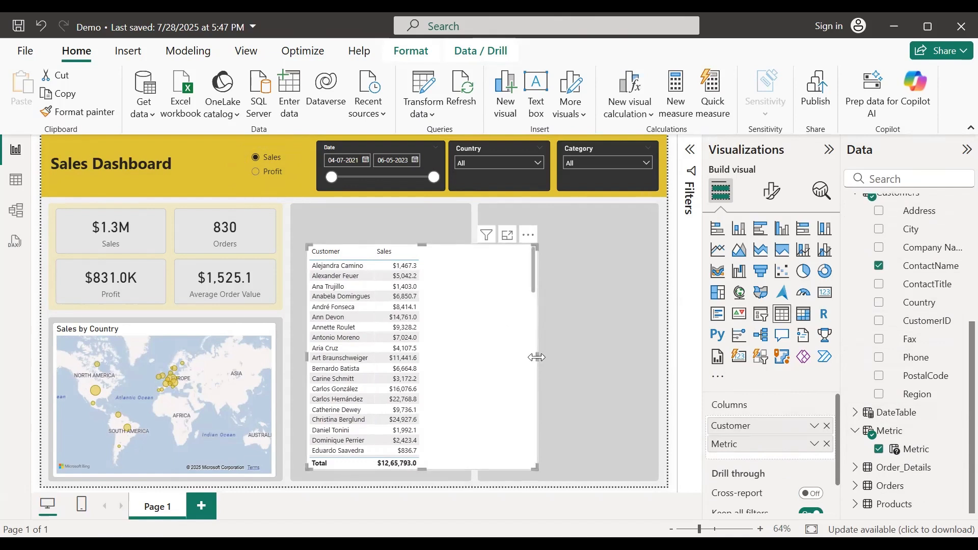
Step: Narrow the customer table, extend it down a row, move it up, and open its formatting options
{"action": "left_click_drag", "start_coordinate": [536, 358], "coordinate": [465, 361]}
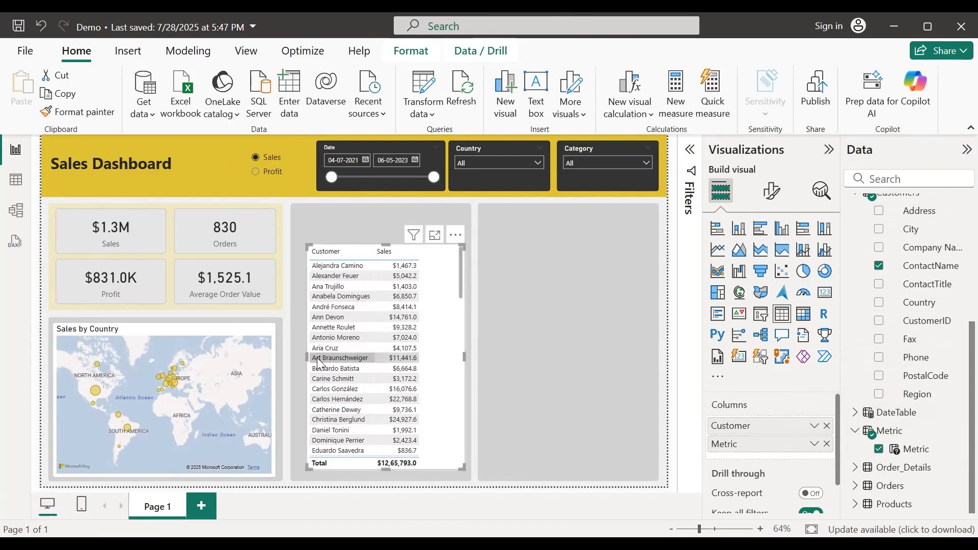
{"action": "left_click_drag", "start_coordinate": [310, 359], "coordinate": [297, 360]}
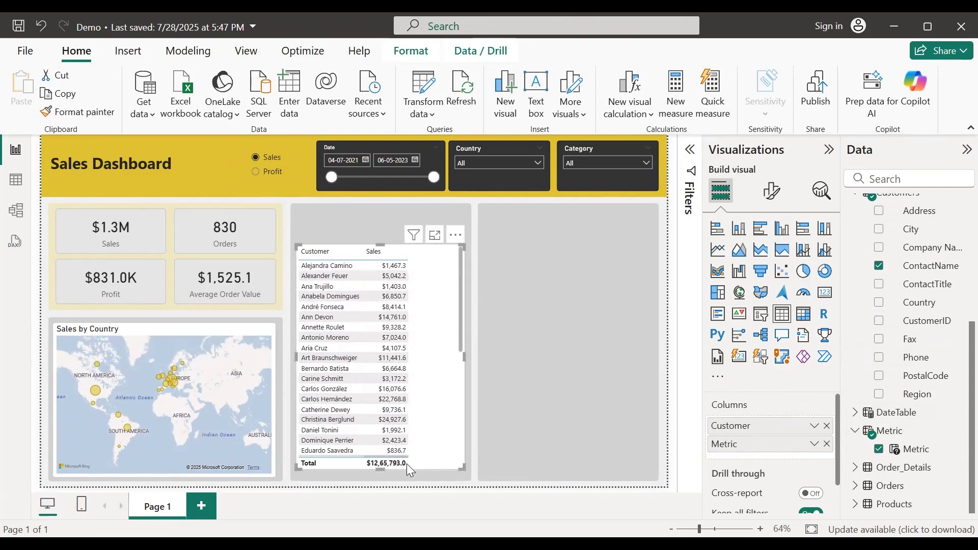
{"action": "left_click_drag", "start_coordinate": [388, 471], "coordinate": [388, 479]}
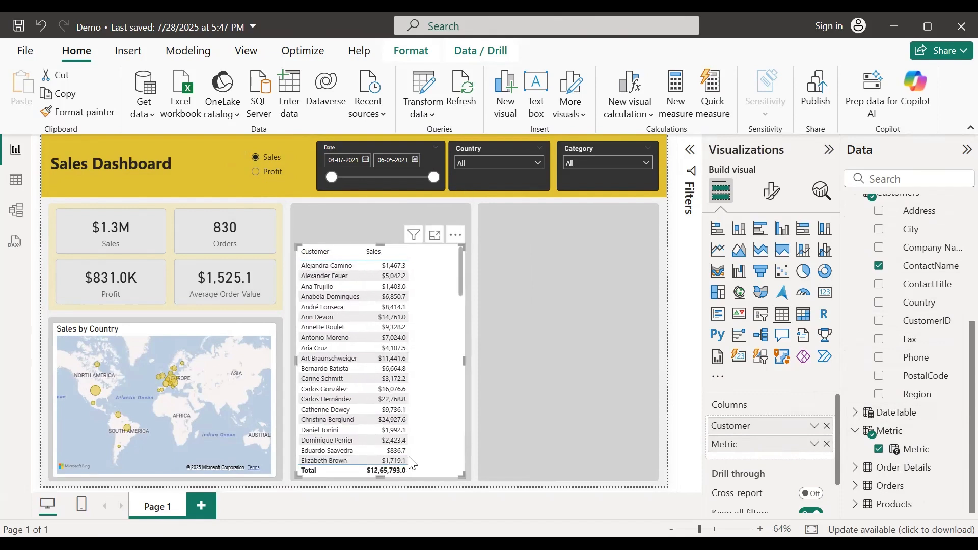
{"action": "left_click_drag", "start_coordinate": [371, 249], "coordinate": [381, 238]}
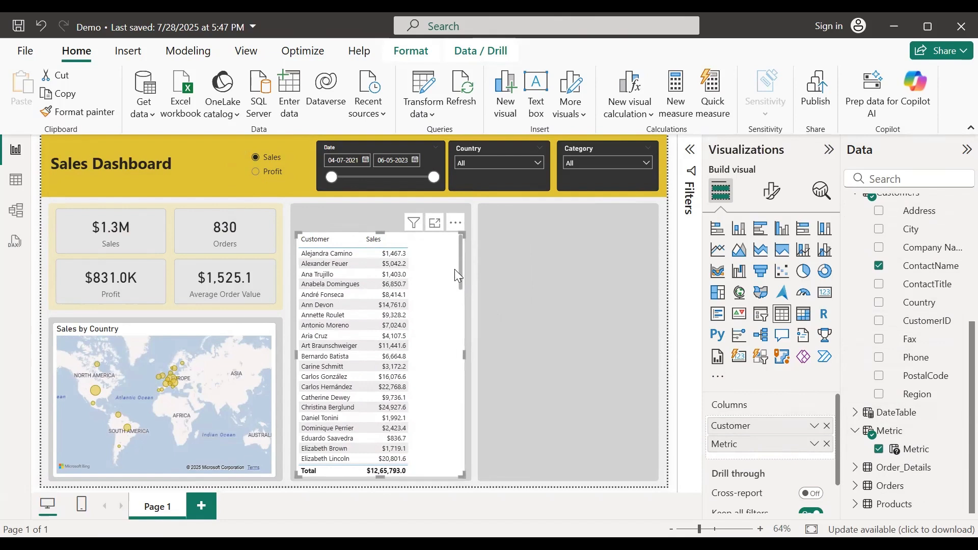
{"action": "left_click", "coordinate": [771, 192]}
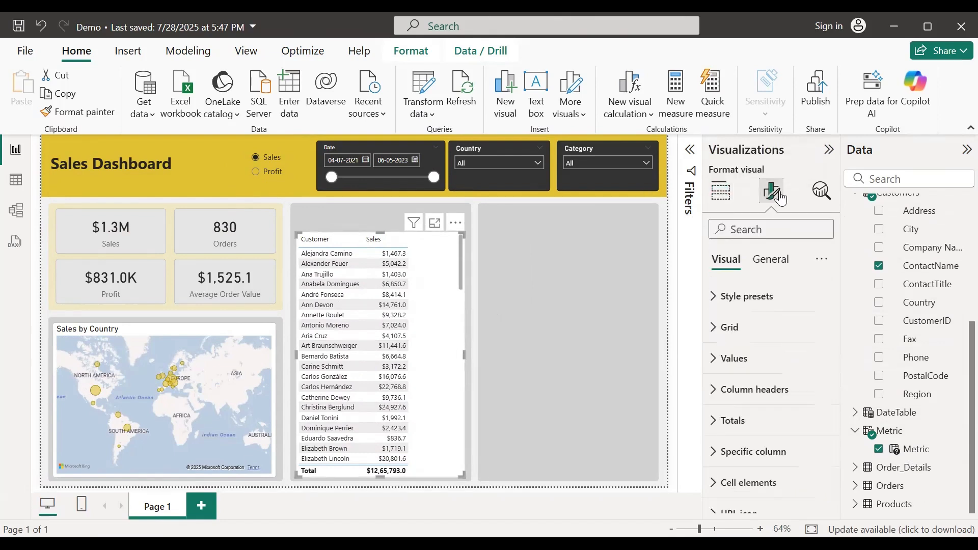
Step: Apply the Minimal style preset to the customer table and drag its Customer column wider
{"action": "left_click", "coordinate": [712, 306]}
{"action": "left_click", "coordinate": [779, 352]}
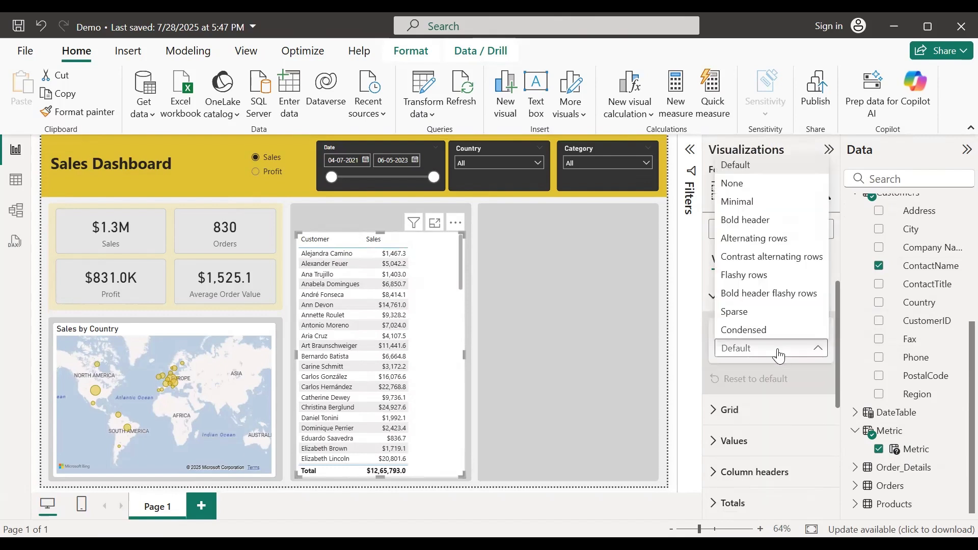
{"action": "left_click", "coordinate": [746, 202]}
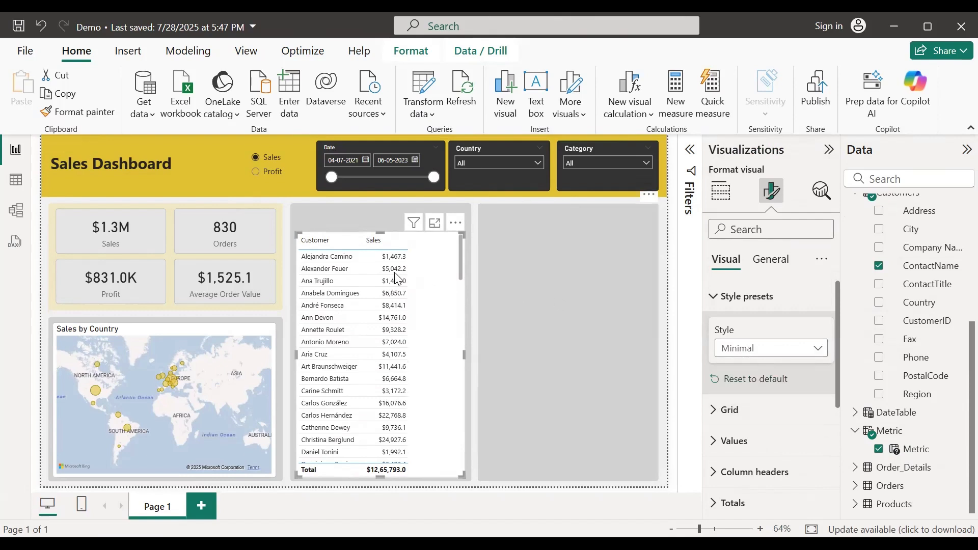
{"action": "left_click_drag", "start_coordinate": [363, 246], "coordinate": [454, 246]}
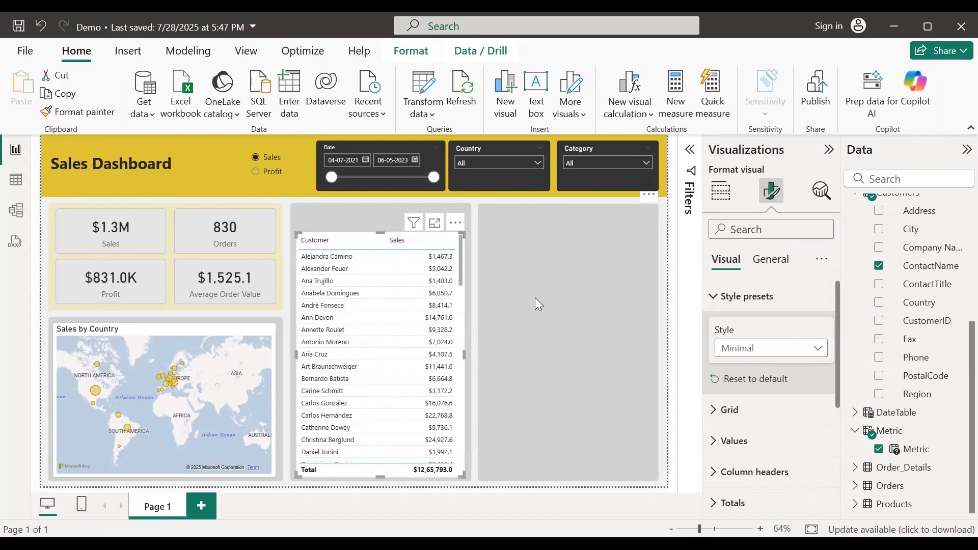
{"action": "left_click", "coordinate": [713, 300]}
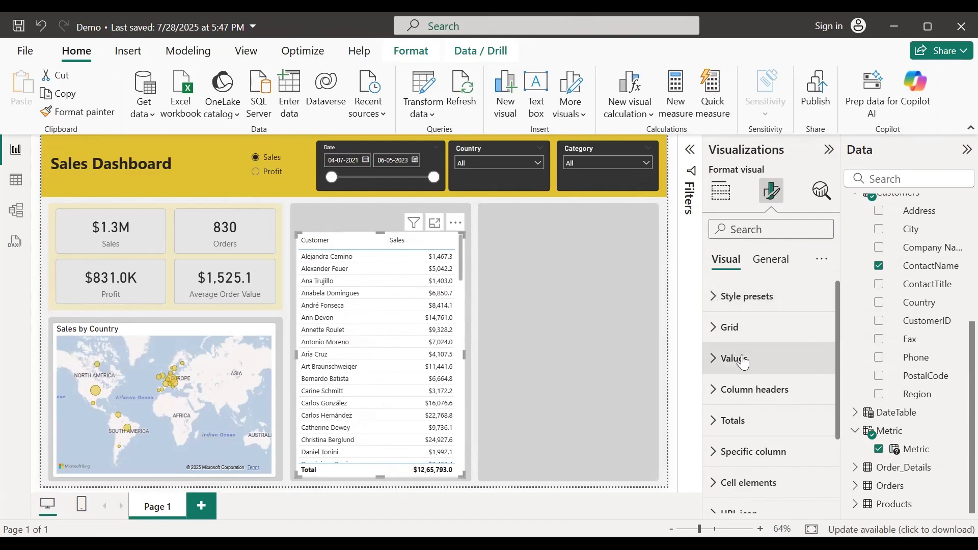
Step: Turn on data bars for the Sales column with gold positive bars
{"action": "scroll", "coordinate": [749, 430], "scroll_direction": "down", "scroll_amount": 2}
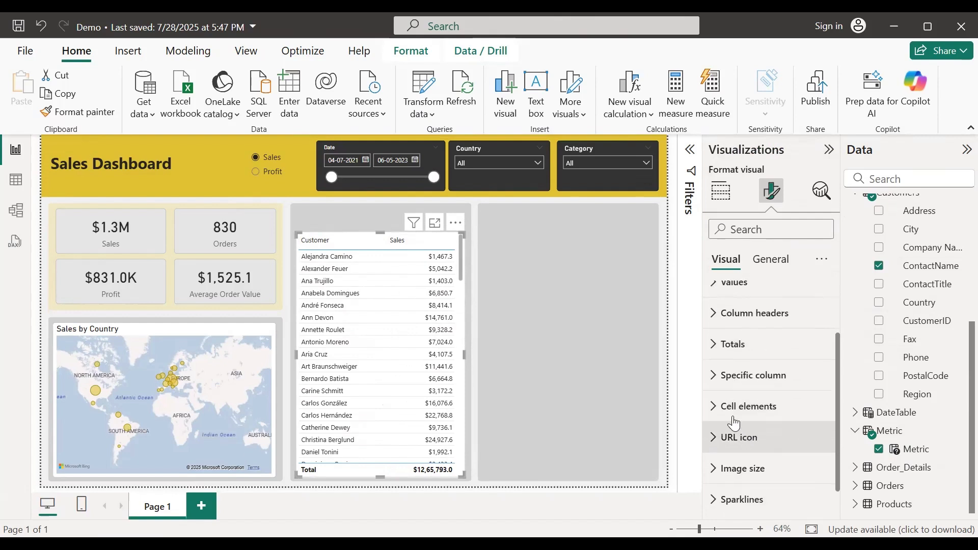
{"action": "left_click", "coordinate": [734, 407]}
{"action": "scroll", "coordinate": [734, 414], "scroll_direction": "down", "scroll_amount": 3}
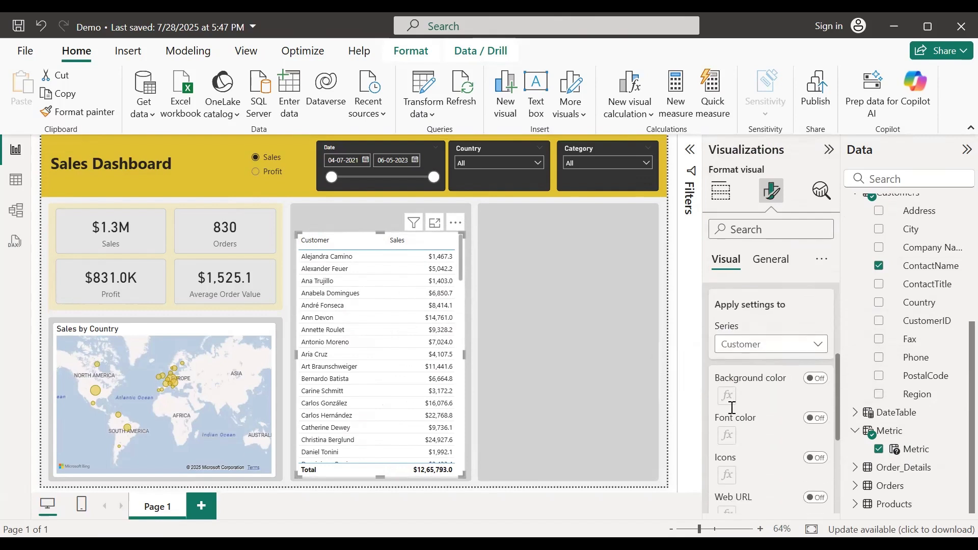
{"action": "left_click", "coordinate": [759, 331]}
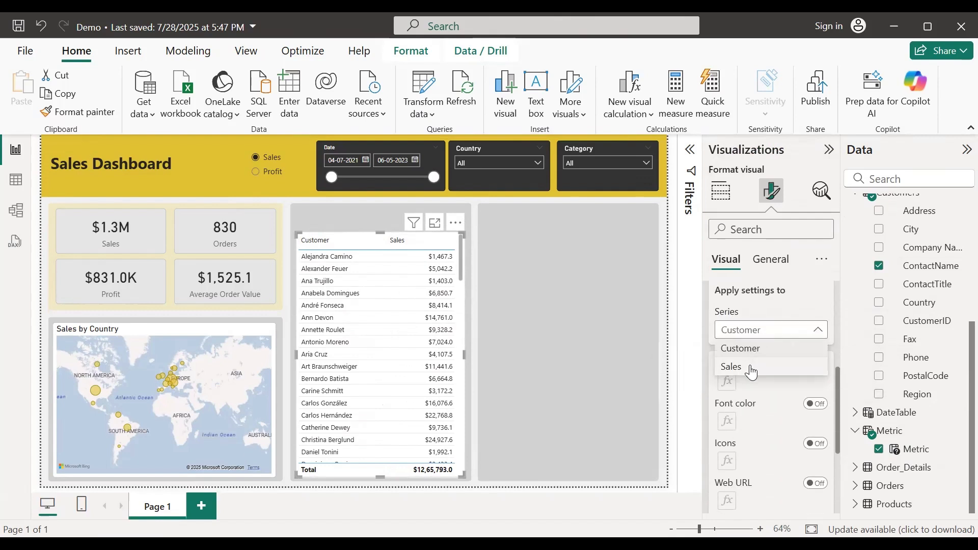
{"action": "left_click", "coordinate": [753, 366]}
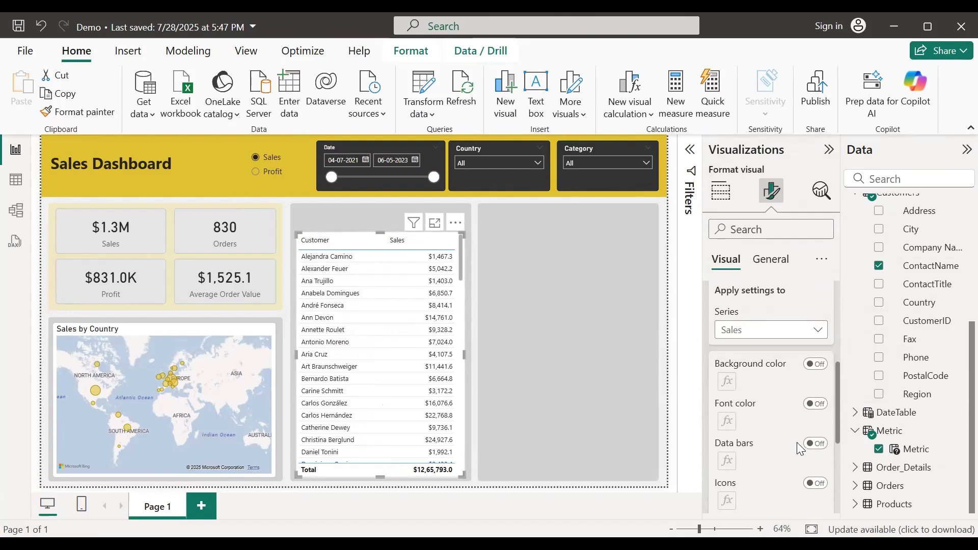
{"action": "left_click", "coordinate": [820, 445]}
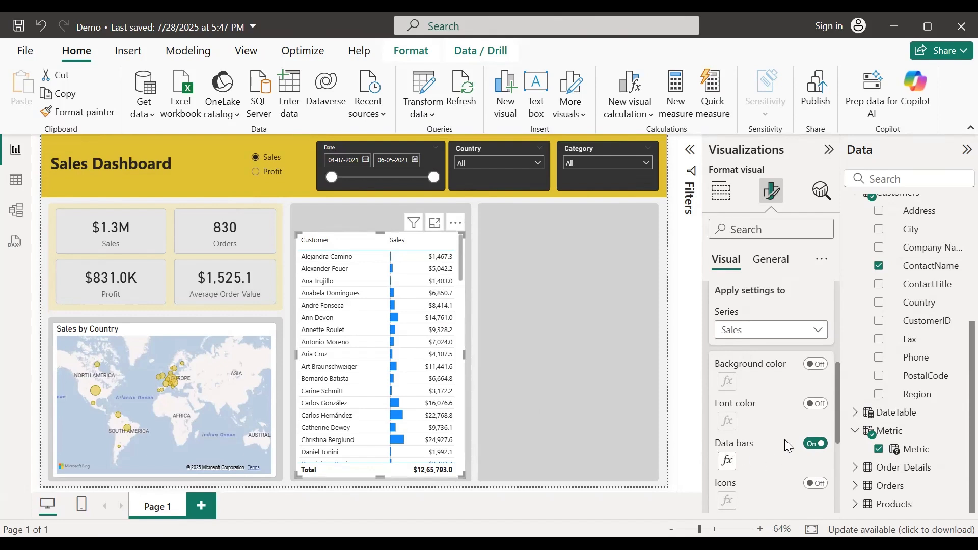
{"action": "left_click", "coordinate": [728, 460]}
{"action": "left_click", "coordinate": [180, 344]}
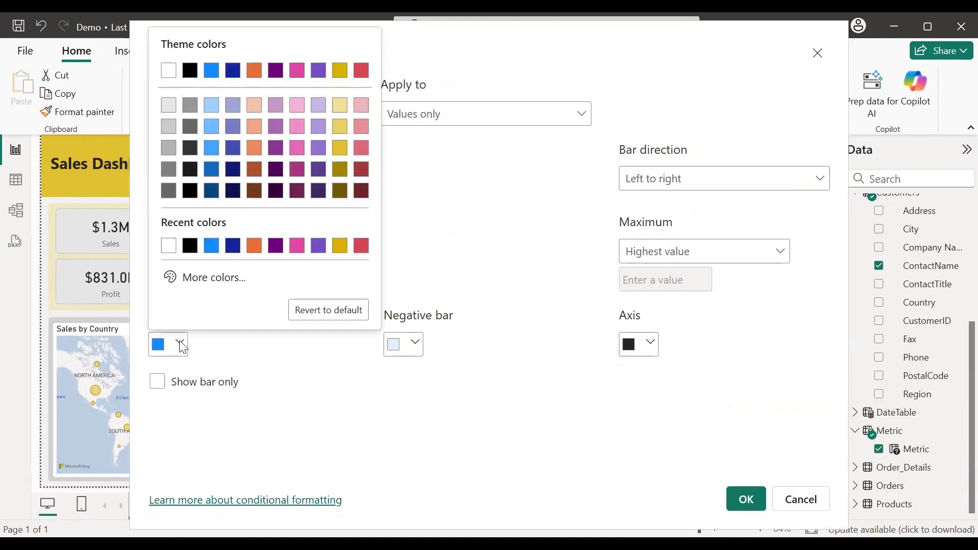
{"action": "left_click", "coordinate": [339, 148]}
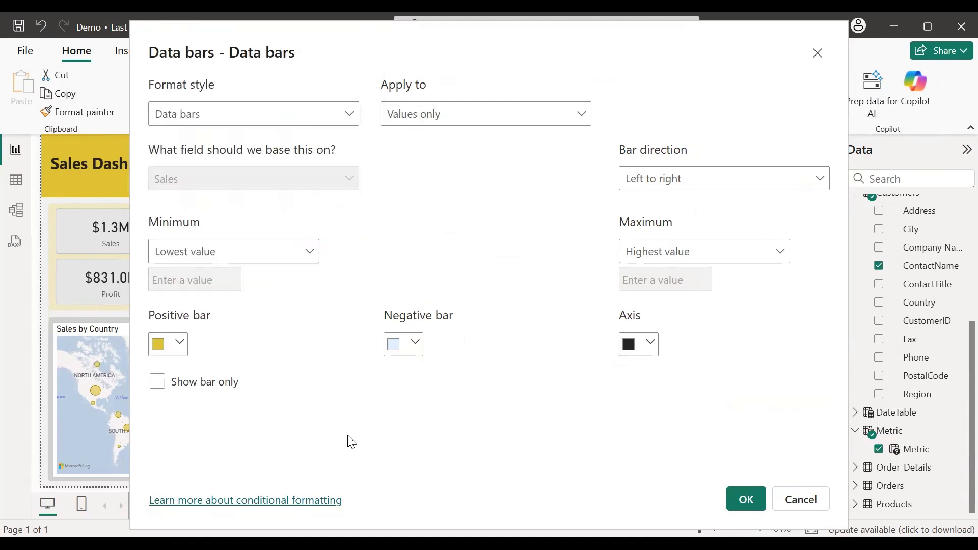
{"action": "left_click", "coordinate": [746, 501]}
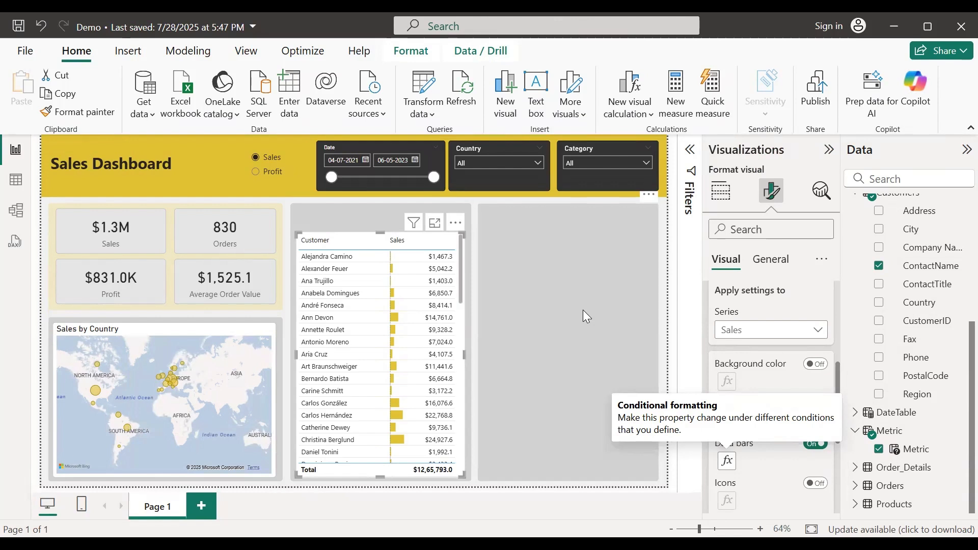
Step: Sort the customer table by Sales, highest first, and adjust the table
{"action": "left_click", "coordinate": [408, 244]}
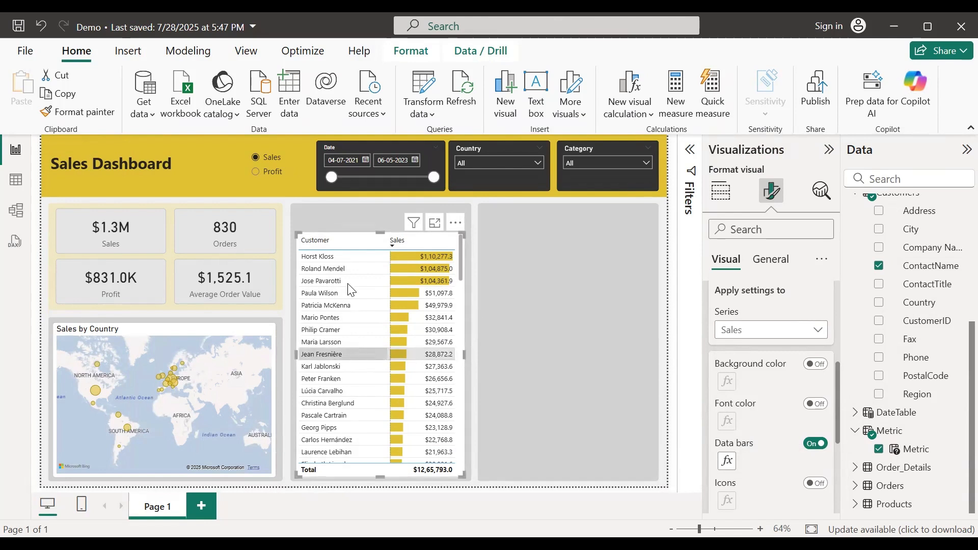
{"action": "left_click", "coordinate": [462, 376]}
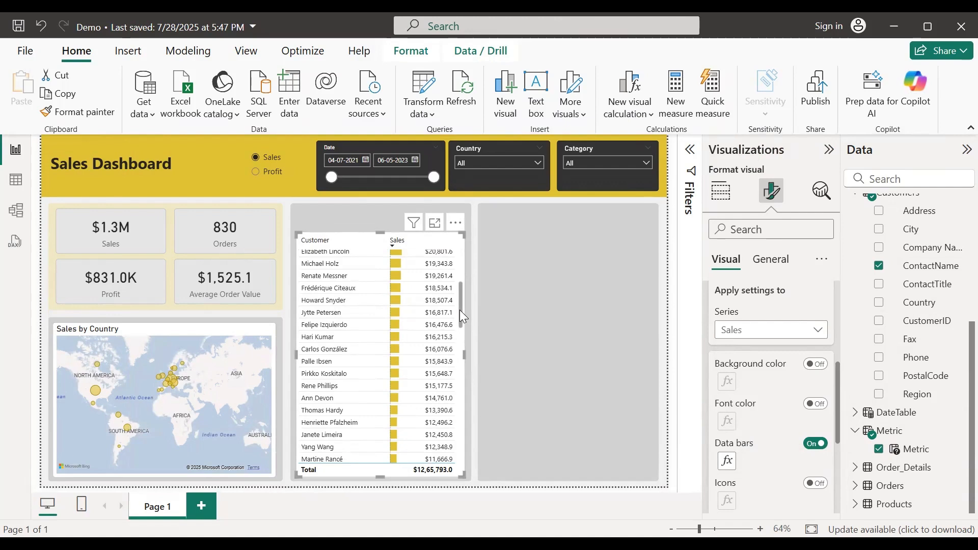
{"action": "left_click_drag", "start_coordinate": [461, 311], "coordinate": [459, 253]}
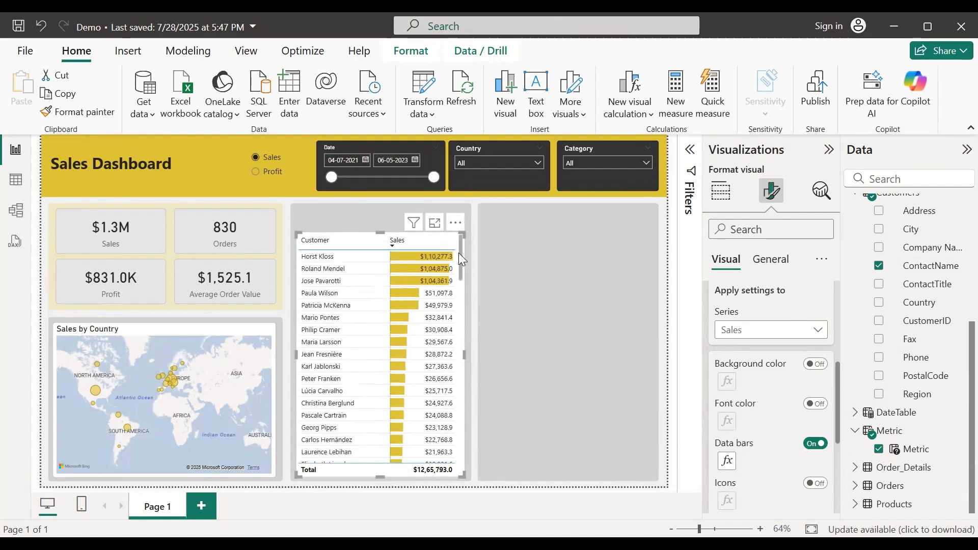
Step: Set the Customer filter to Top N showing the top 20 customers by First of Metric
{"action": "left_click", "coordinate": [693, 152]}
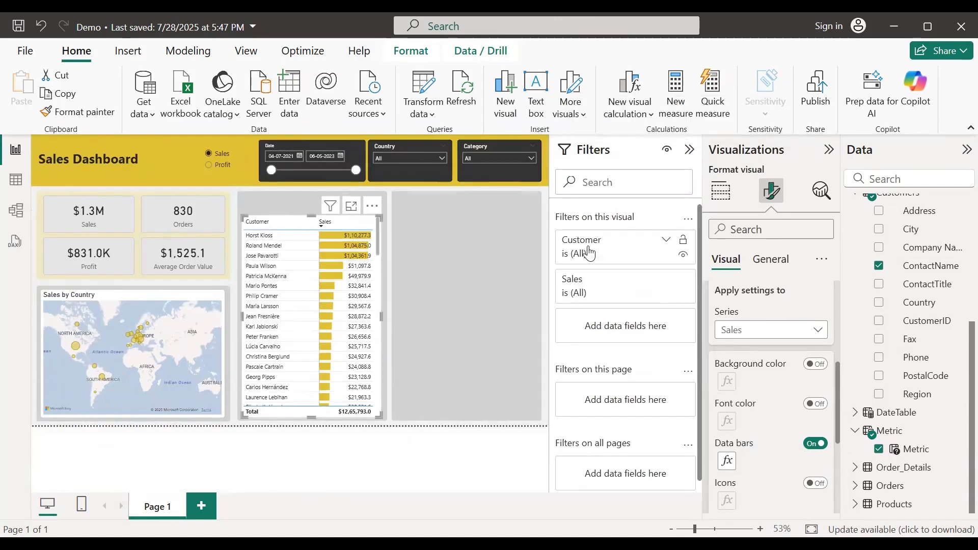
{"action": "left_click", "coordinate": [667, 241]}
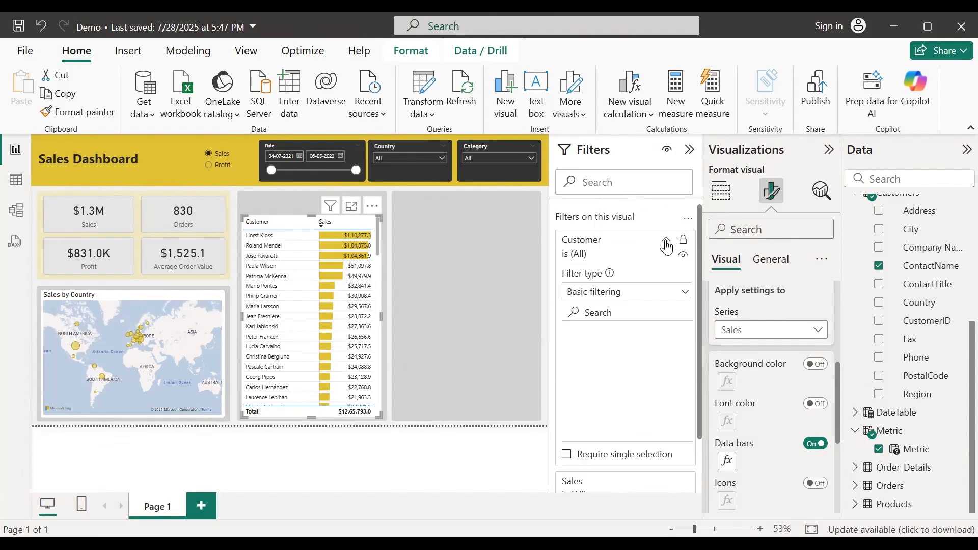
{"action": "left_click", "coordinate": [642, 298]}
{"action": "left_click", "coordinate": [586, 351]}
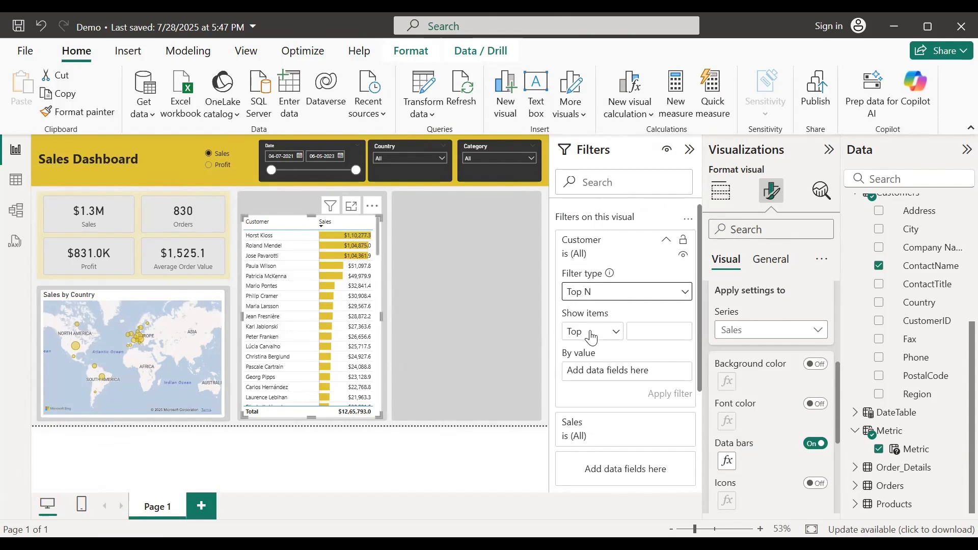
{"action": "left_click", "coordinate": [644, 331]}
{"action": "type", "text": "20"}
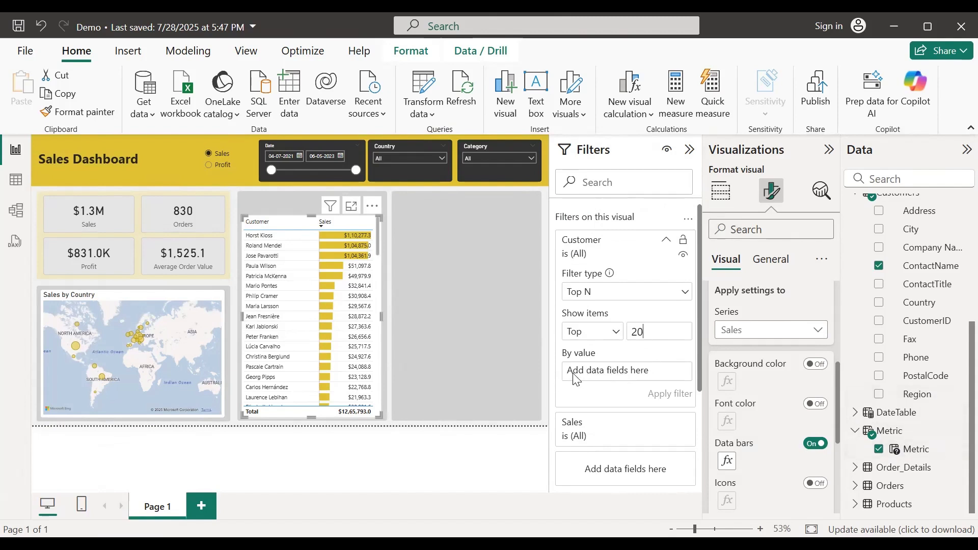
{"action": "left_click_drag", "start_coordinate": [925, 455], "coordinate": [637, 372]}
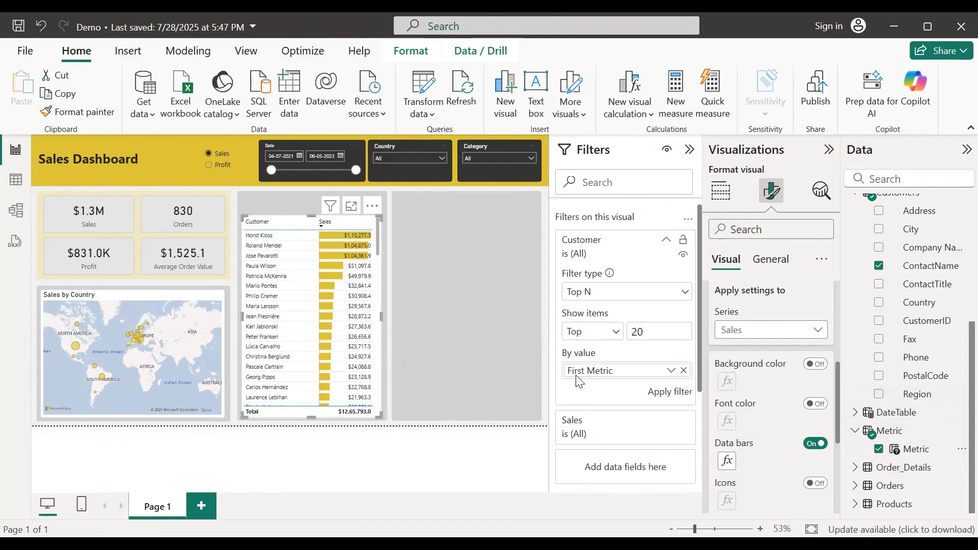
{"action": "left_click", "coordinate": [671, 371]}
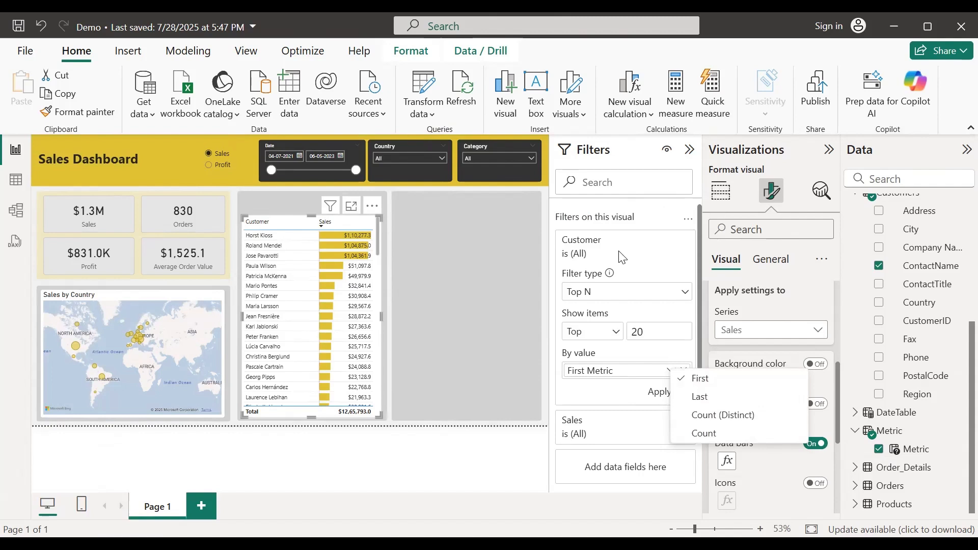
{"action": "left_click", "coordinate": [630, 399]}
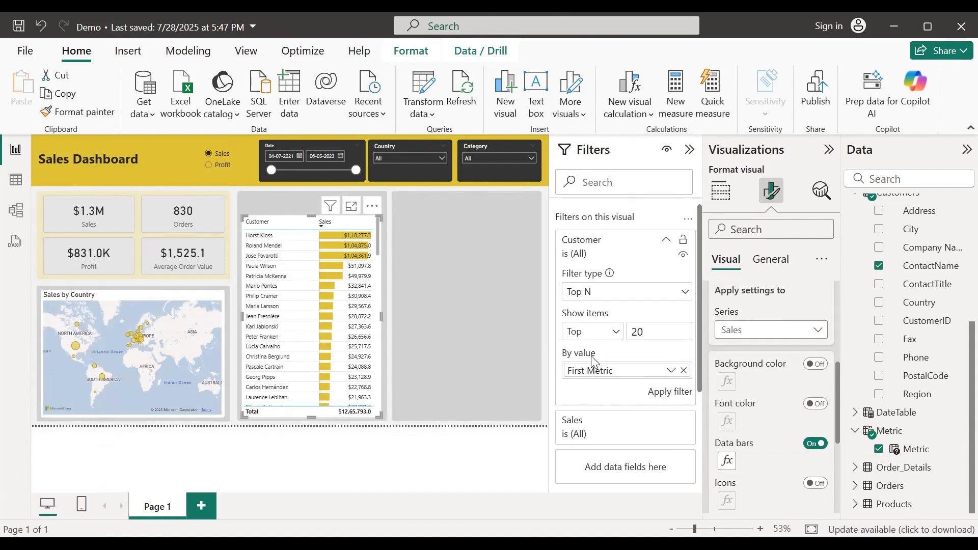
Step: Remove First Metric from the customer Top N By value and create a new measure in the Metric table
{"action": "left_click", "coordinate": [684, 371]}
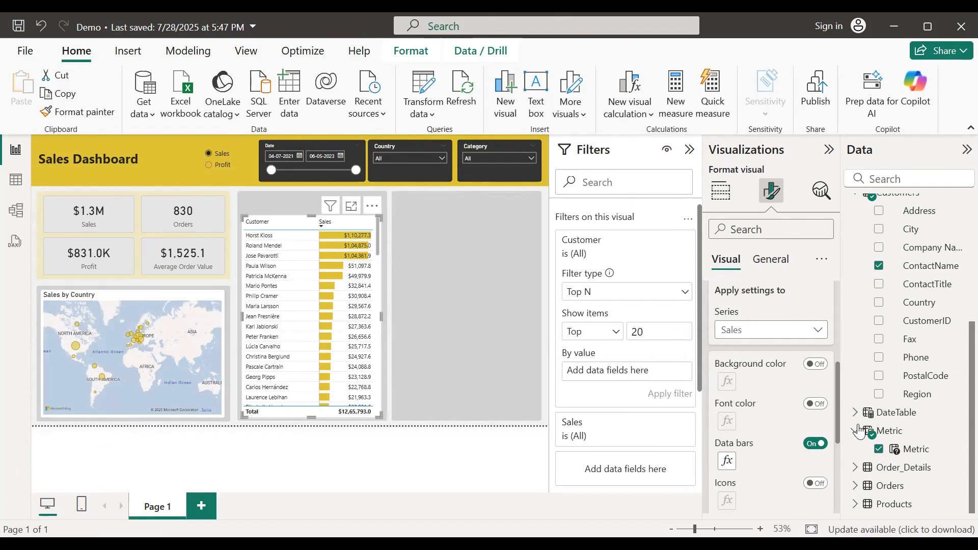
{"action": "left_click", "coordinate": [899, 436]}
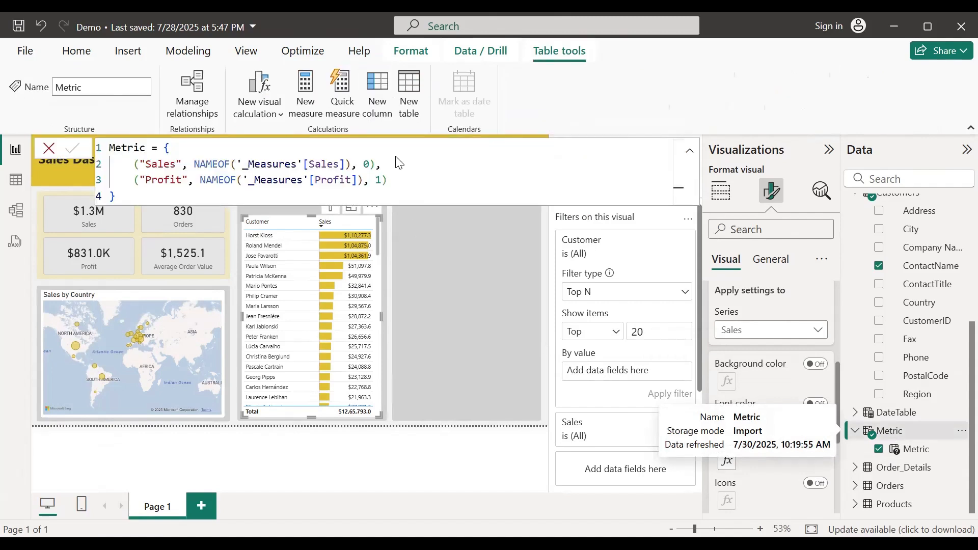
{"action": "left_click", "coordinate": [314, 110]}
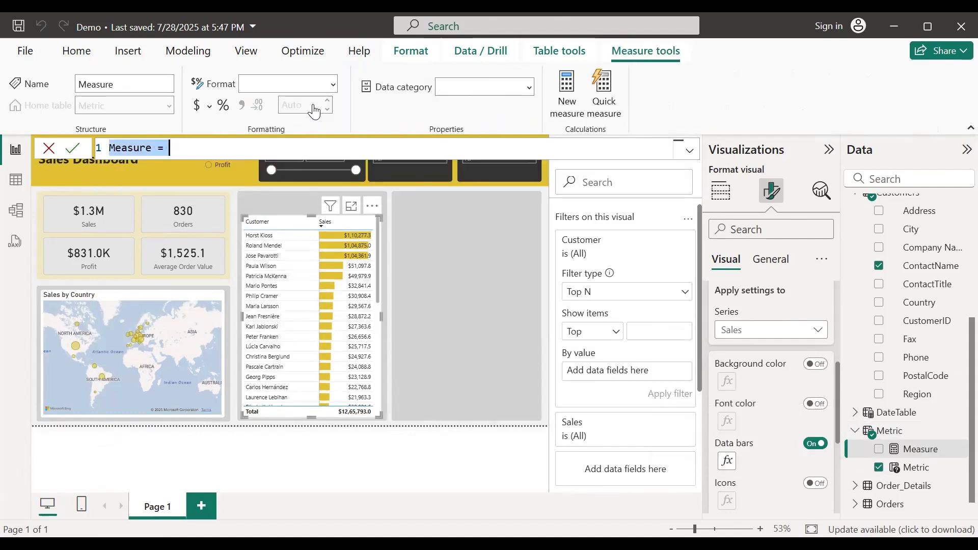
Step: Define Dynamic_Metric = IF(SELECTEDVALUE(Metric[Metric Order]) = 0, [Sales], [Profit])
{"action": "type", "text": "Dynamic"}
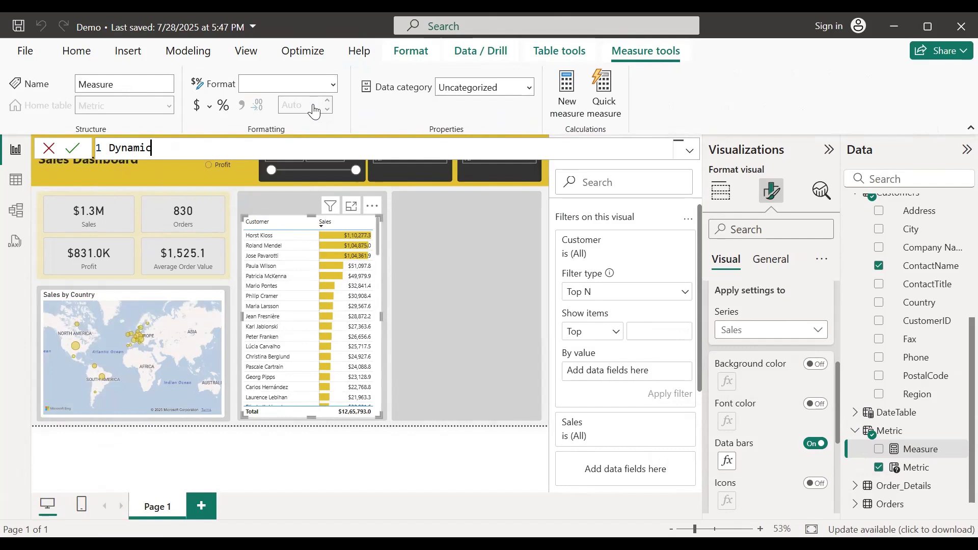
{"action": "key", "text": "BackSpace"}
{"action": "type", "text": "_Metric = IF("}
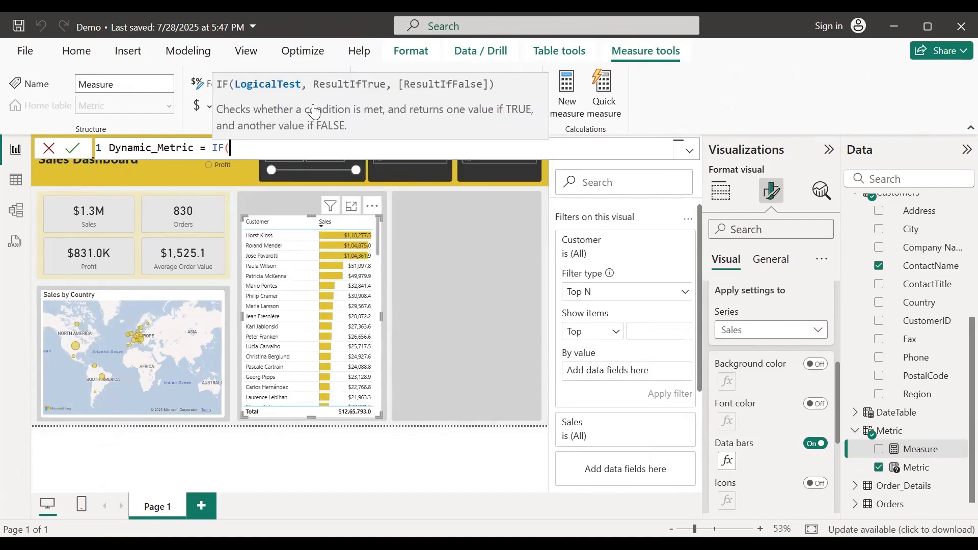
{"action": "type", "text": "selec"}
{"action": "key", "text": "Down"}
{"action": "key", "text": "Down"}
{"action": "key", "text": "Down"}
{"action": "key", "text": "Down"}
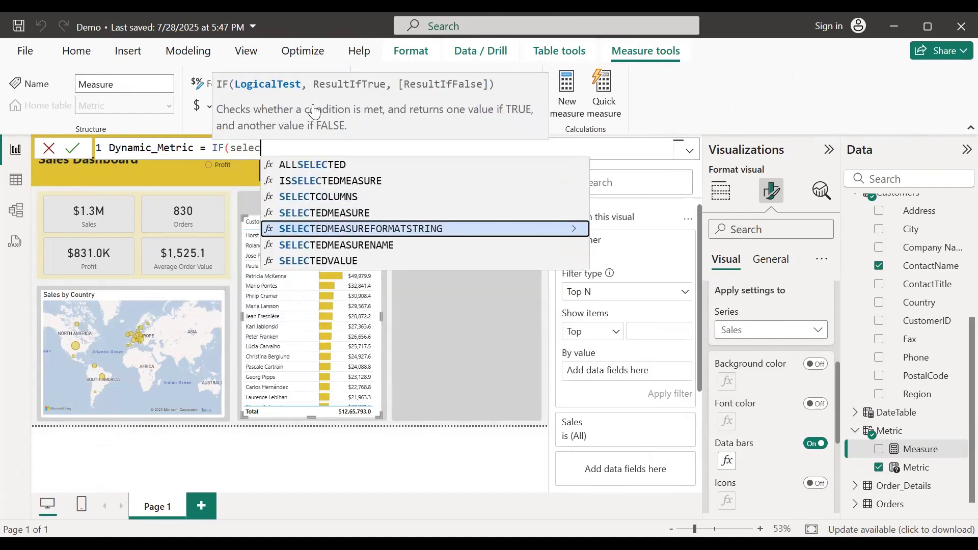
{"action": "key", "text": "Tab"}
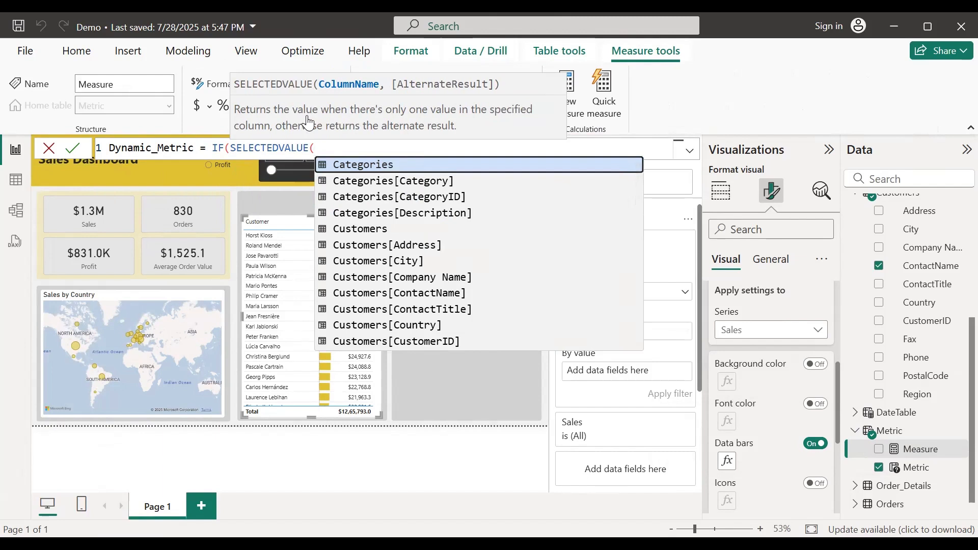
{"action": "type", "text": "metr"}
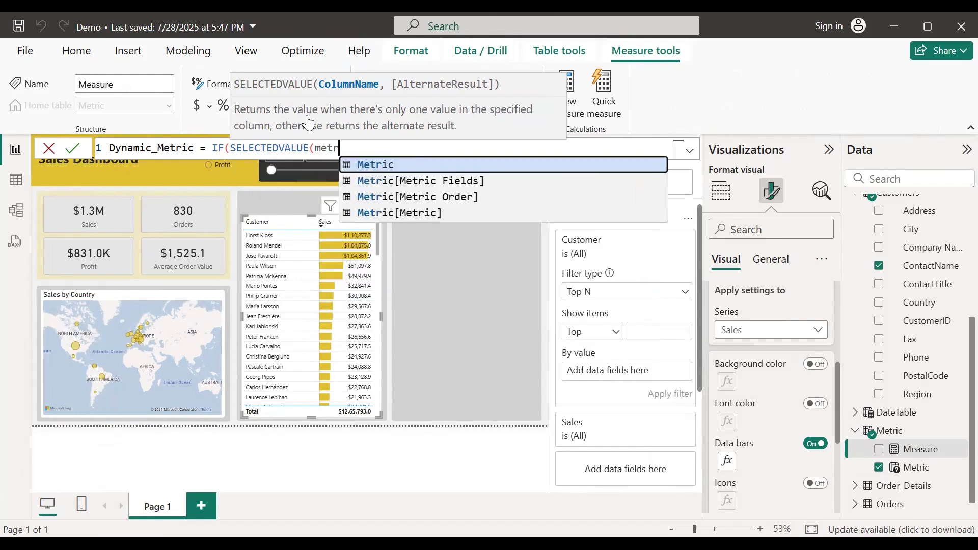
{"action": "key", "text": "Down"}
{"action": "key", "text": "Down"}
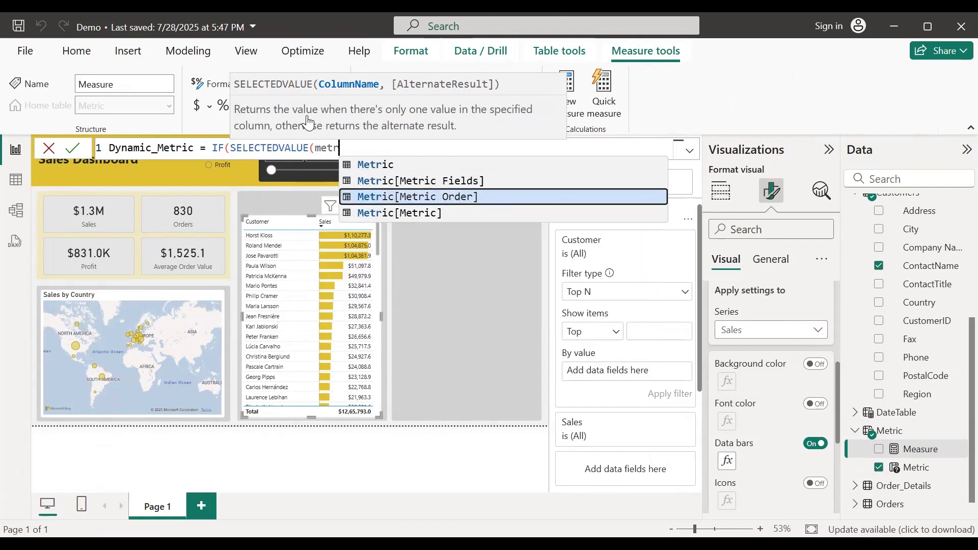
{"action": "key", "text": "Up"}
{"action": "key", "text": "Down"}
{"action": "key", "text": "Down"}
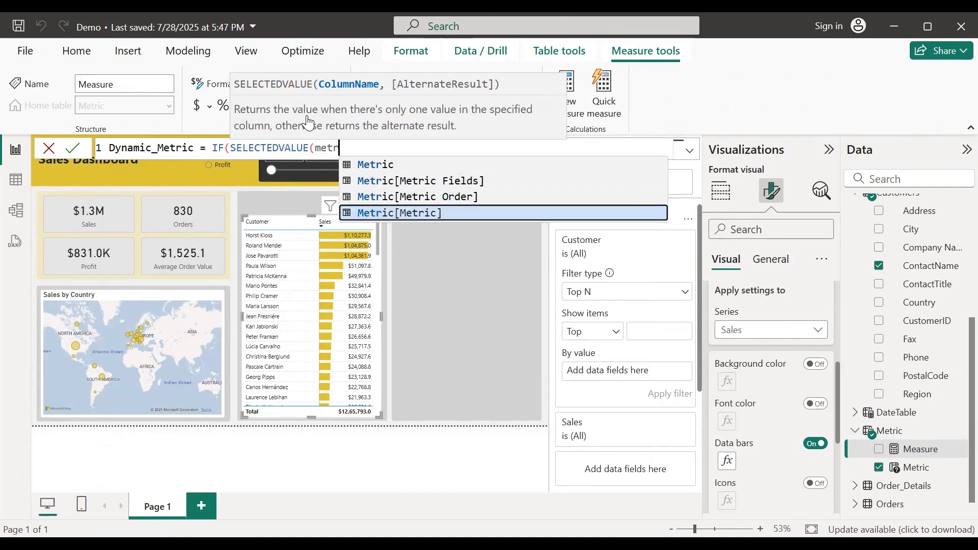
{"action": "key", "text": "Up"}
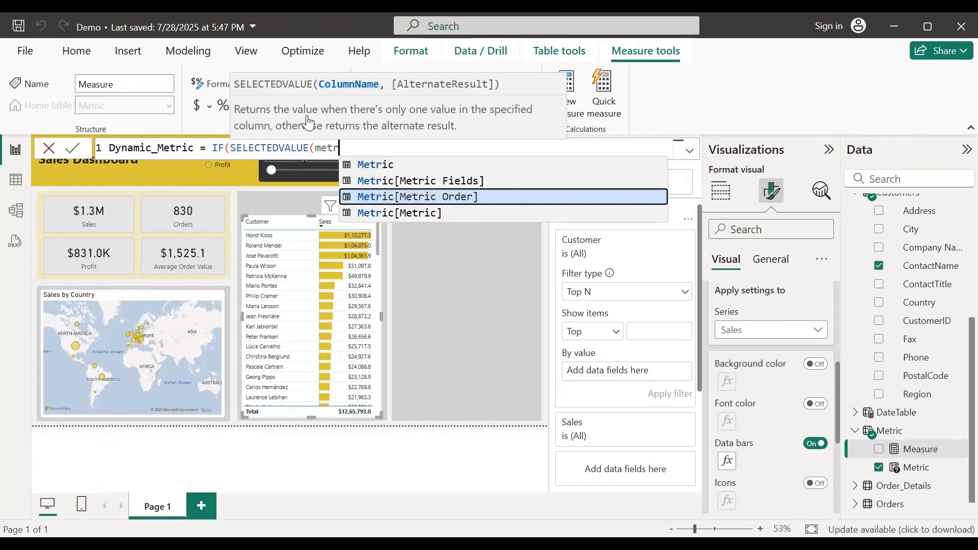
{"action": "key", "text": "Tab"}
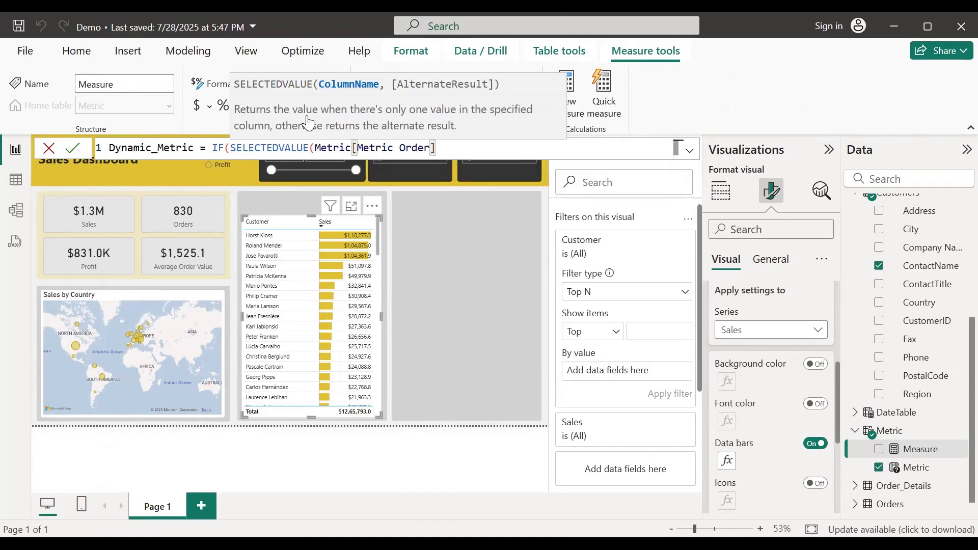
{"action": "type", "text": ") = "}
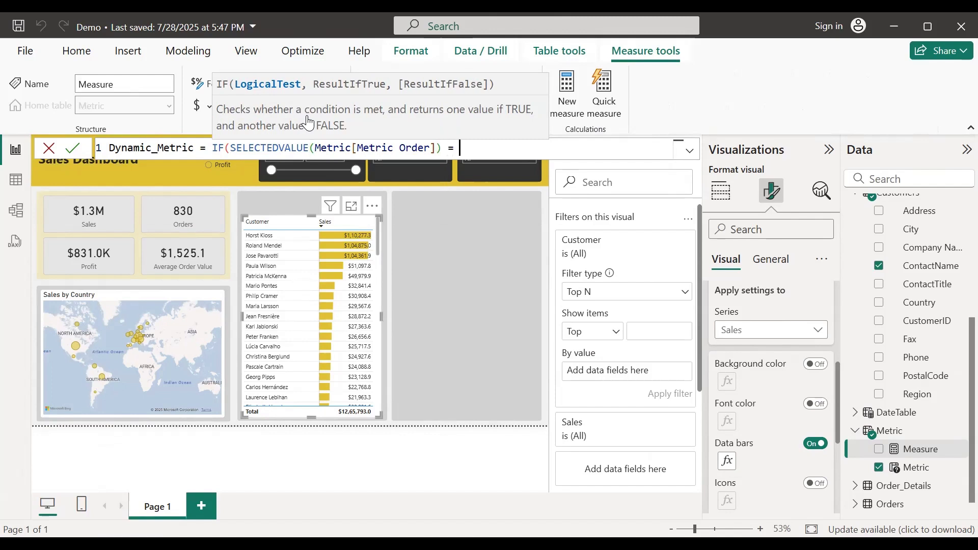
{"action": "type", "text": "0"}
{"action": "type", "text": ", "}
{"action": "type", "text": "[Sales]"}
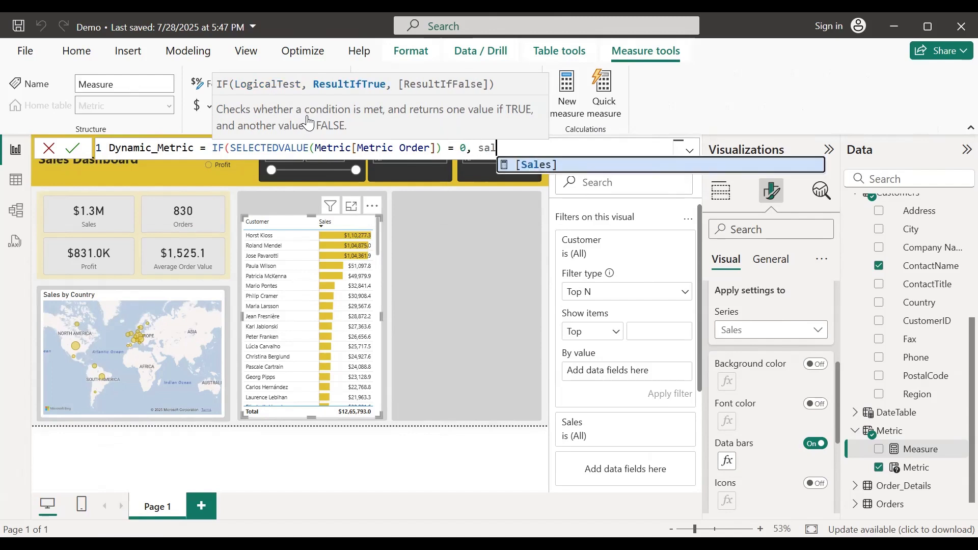
{"action": "type", "text": ","}
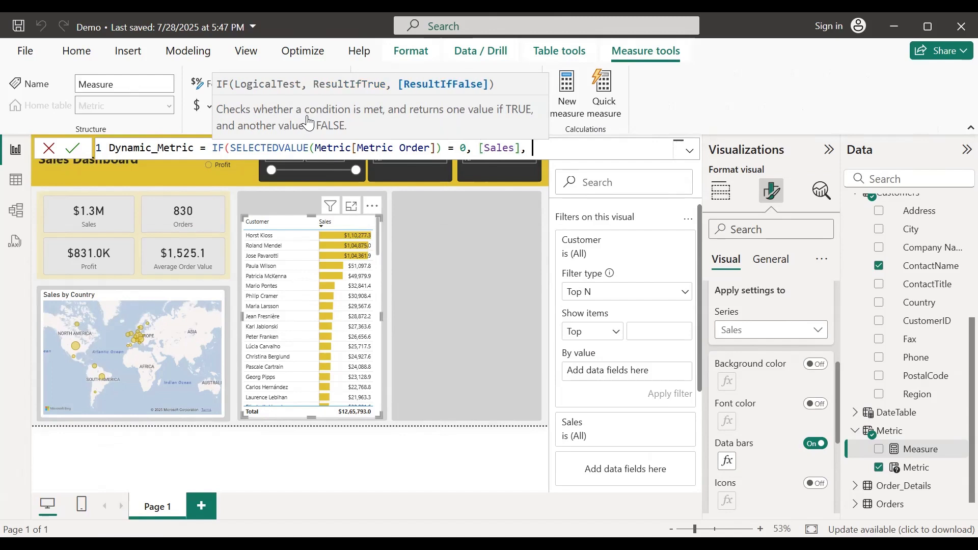
{"action": "type", "text": " Profi"}
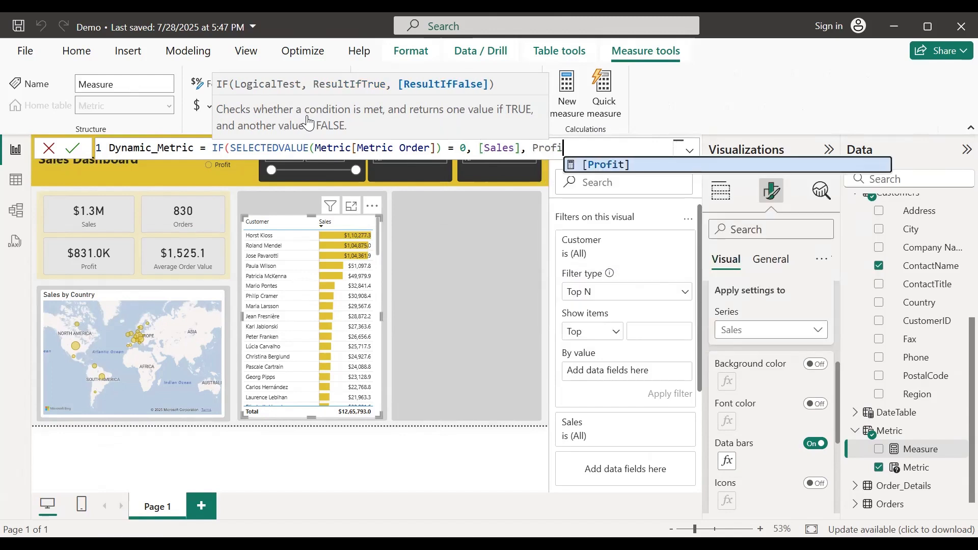
{"action": "key", "text": "Tab"}
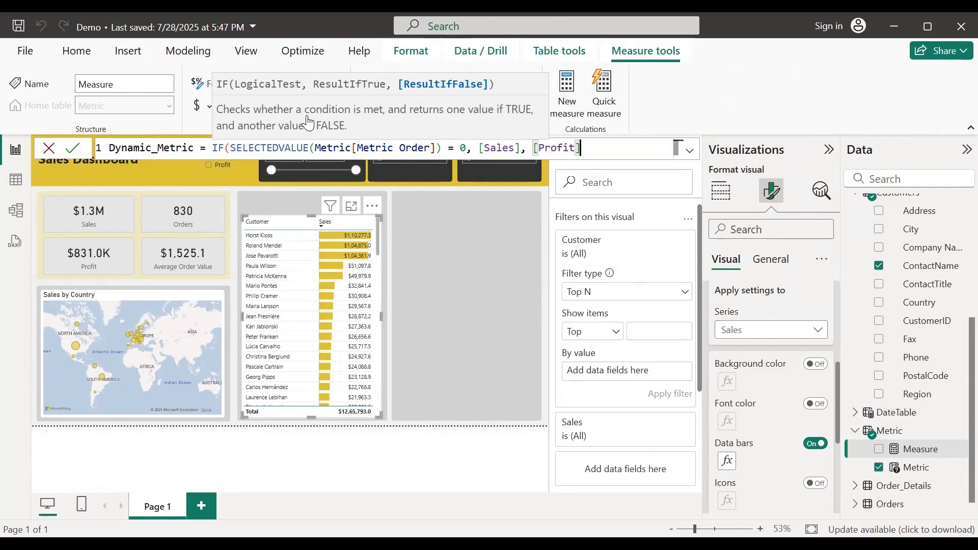
{"action": "type", "text": ")"}
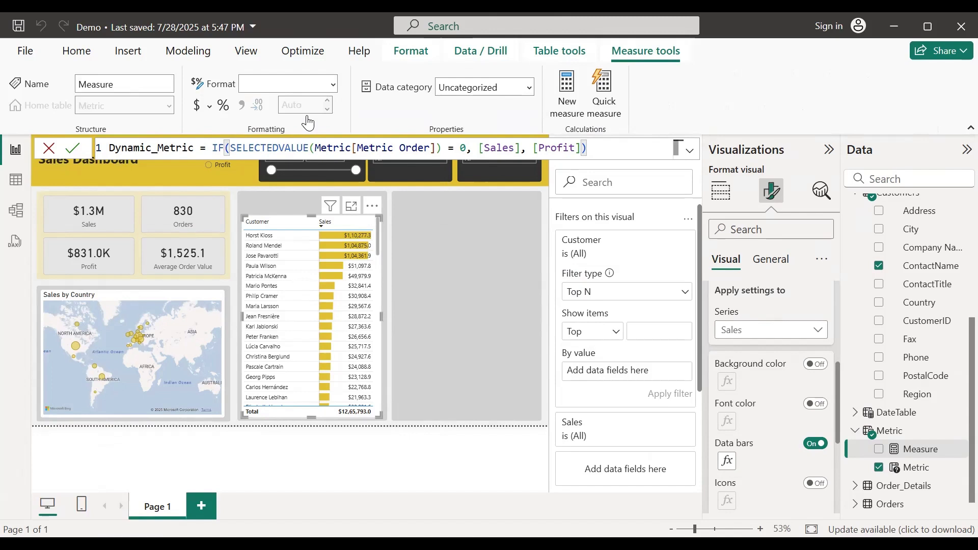
{"action": "key", "text": "Return"}
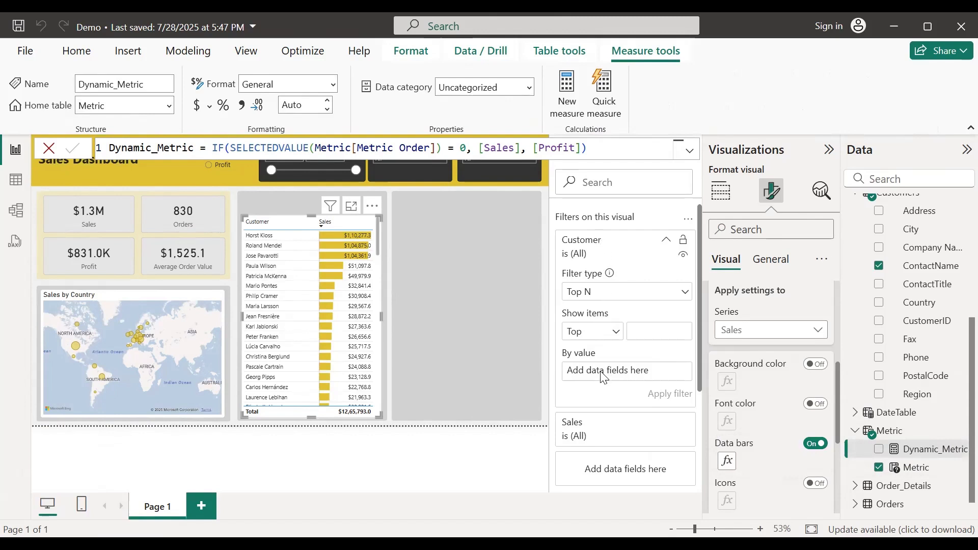
Step: Rank the customer Top N filter by Dynamic_Metric, showing 20 items, and apply it
{"action": "left_click_drag", "start_coordinate": [938, 457], "coordinate": [610, 379]}
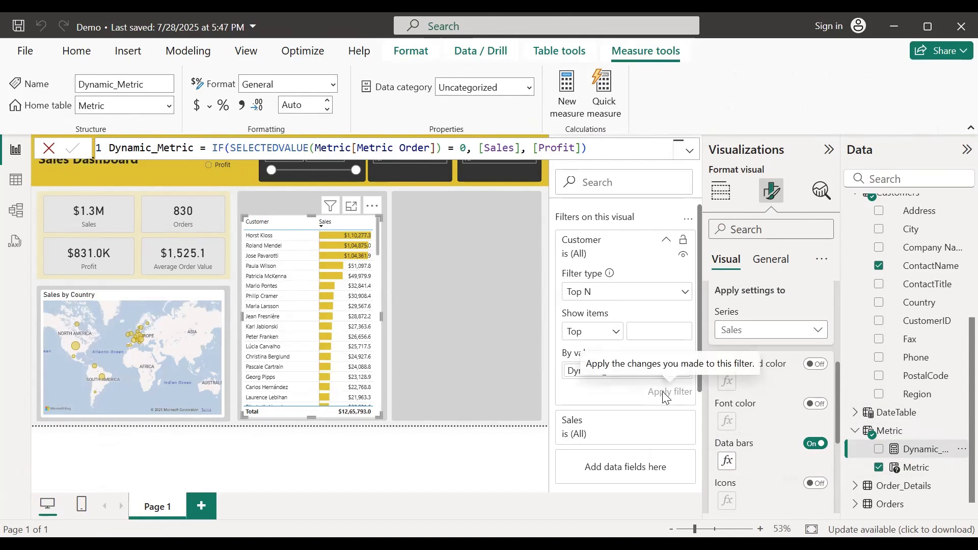
{"action": "left_click", "coordinate": [652, 327]}
{"action": "type", "text": "20"}
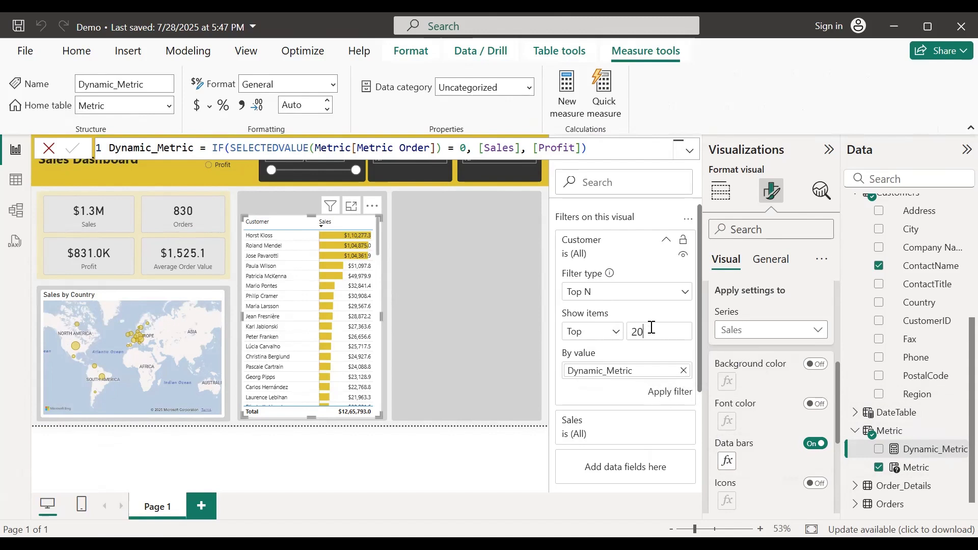
{"action": "left_click", "coordinate": [662, 392]}
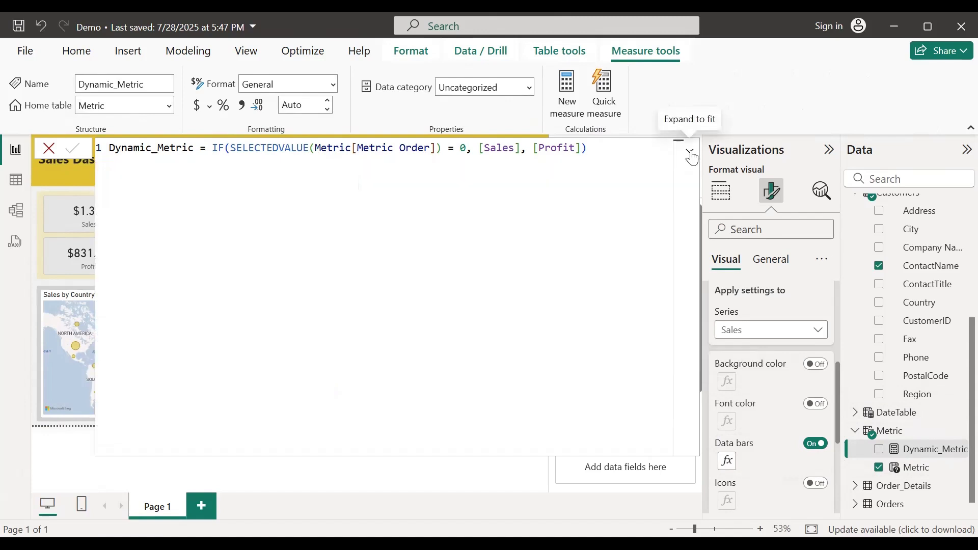
{"action": "left_click", "coordinate": [517, 271]}
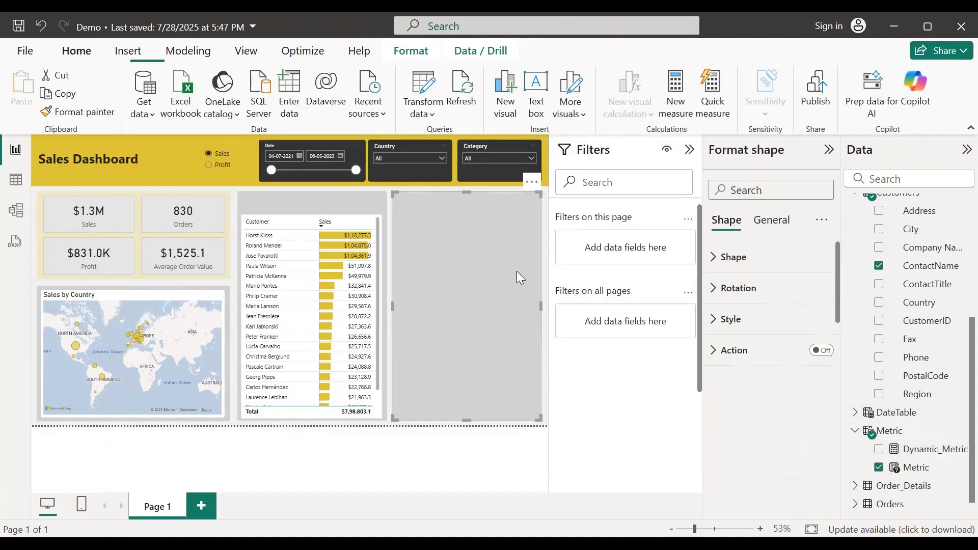
Step: Switch the dashboard to Profit and widen the customer table's Profit column
{"action": "left_click", "coordinate": [690, 150]}
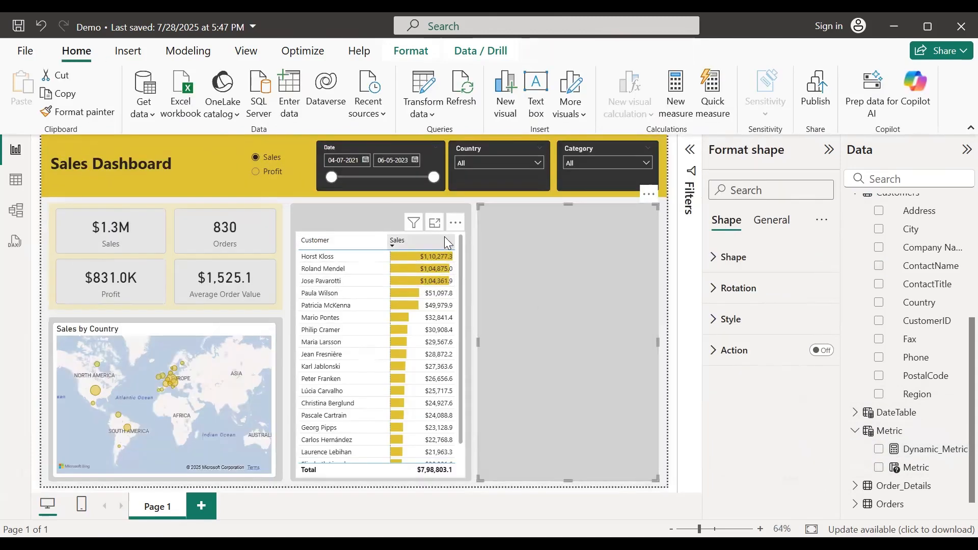
{"action": "left_click", "coordinate": [462, 239]}
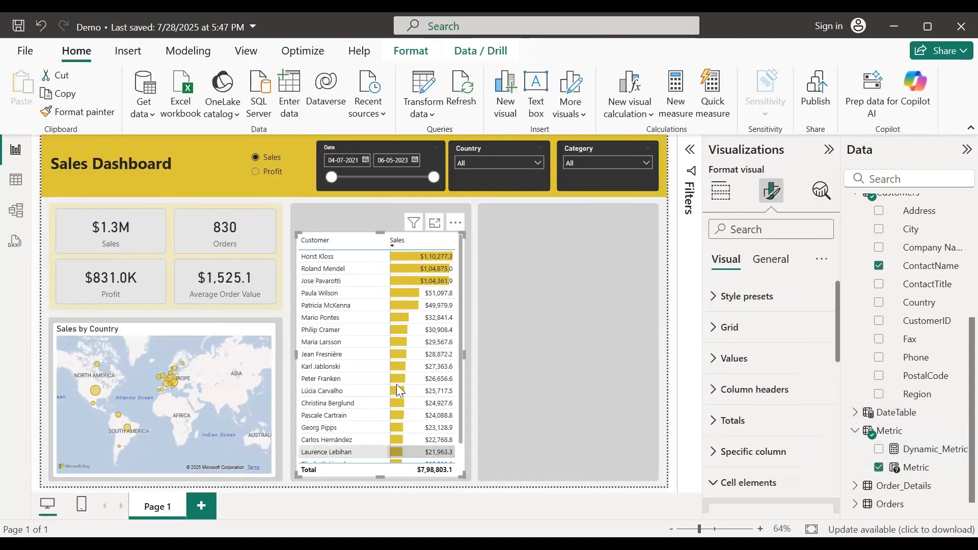
{"action": "left_click", "coordinate": [256, 173]}
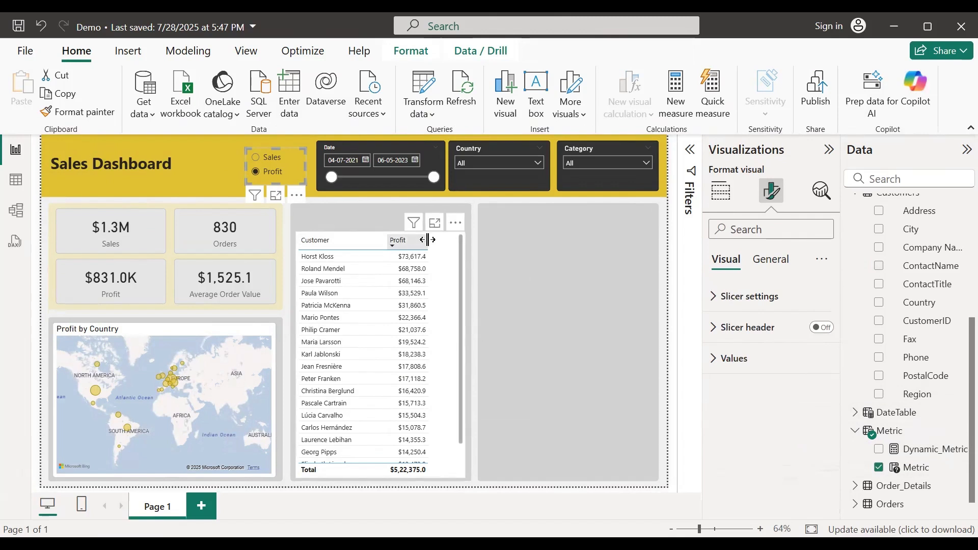
{"action": "left_click_drag", "start_coordinate": [430, 242], "coordinate": [454, 242]}
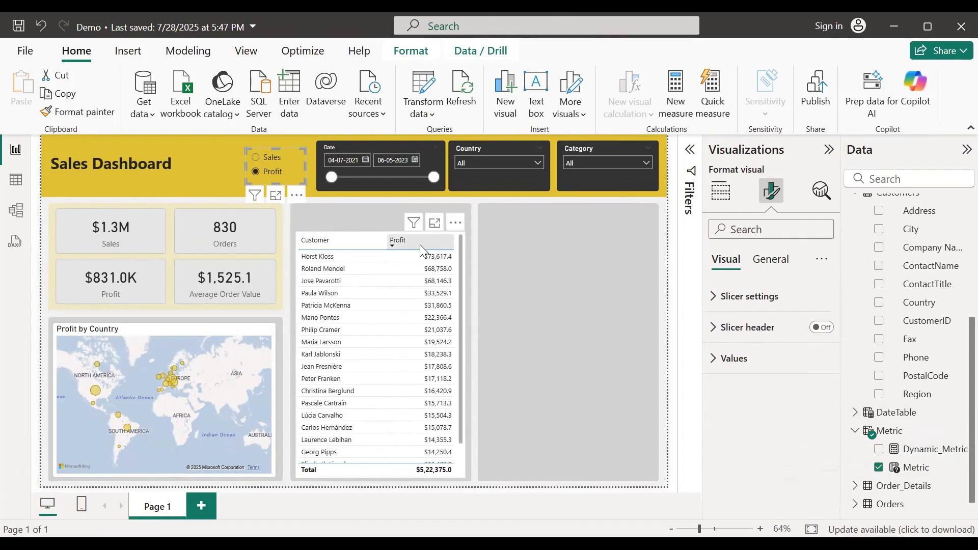
{"action": "left_click", "coordinate": [455, 223]}
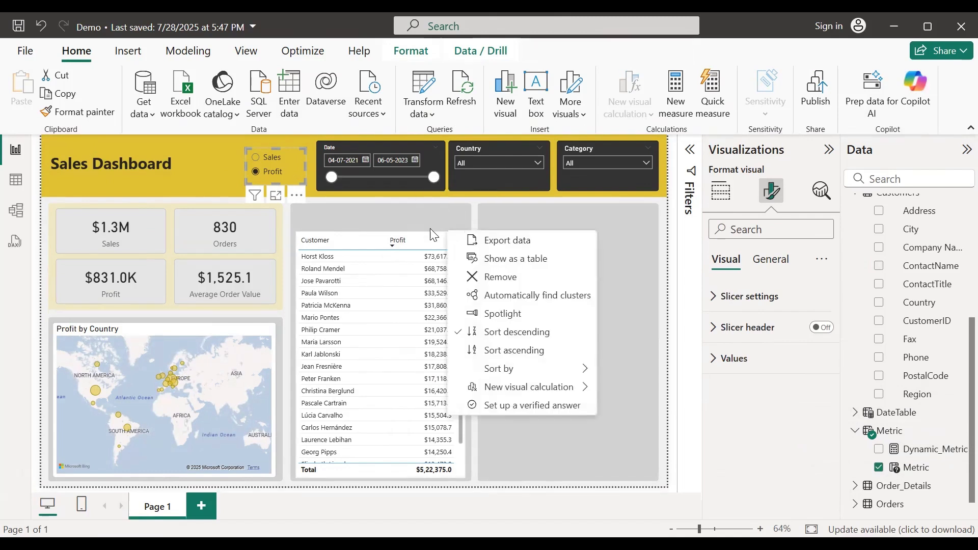
{"action": "left_click", "coordinate": [402, 238]}
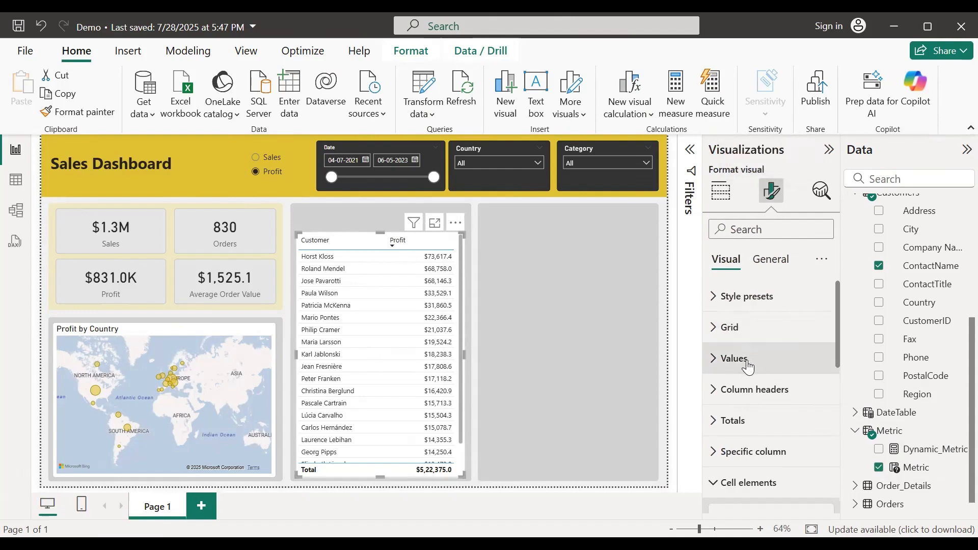
Step: Turn on gold data bars for the Profit series, then switch the dashboard back to Sales
{"action": "scroll", "coordinate": [747, 367], "scroll_direction": "down", "scroll_amount": 2}
{"action": "left_click", "coordinate": [743, 407]}
{"action": "left_click", "coordinate": [743, 408]}
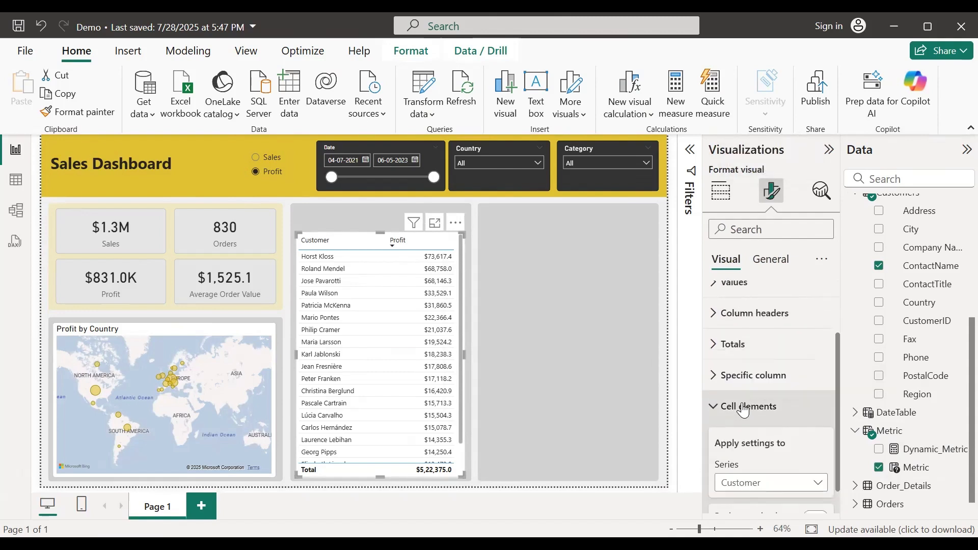
{"action": "scroll", "coordinate": [744, 408], "scroll_direction": "down", "scroll_amount": 3}
{"action": "left_click", "coordinate": [760, 330]}
{"action": "left_click", "coordinate": [755, 368]}
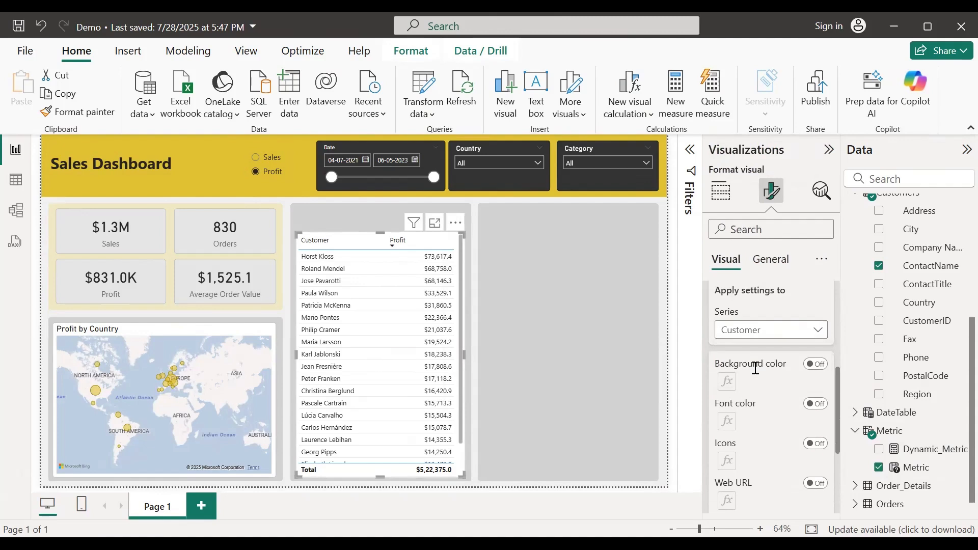
{"action": "scroll", "coordinate": [754, 368], "scroll_direction": "down", "scroll_amount": 2}
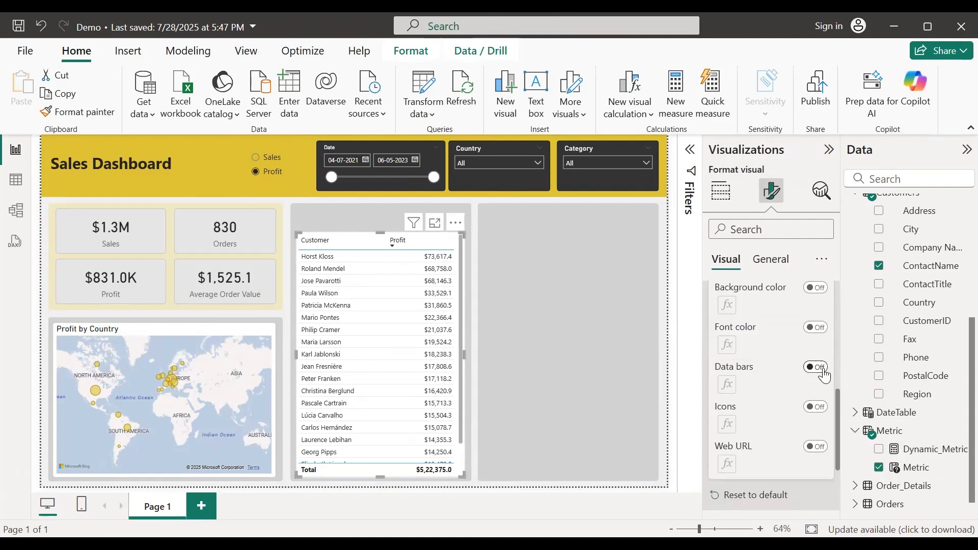
{"action": "left_click", "coordinate": [823, 371]}
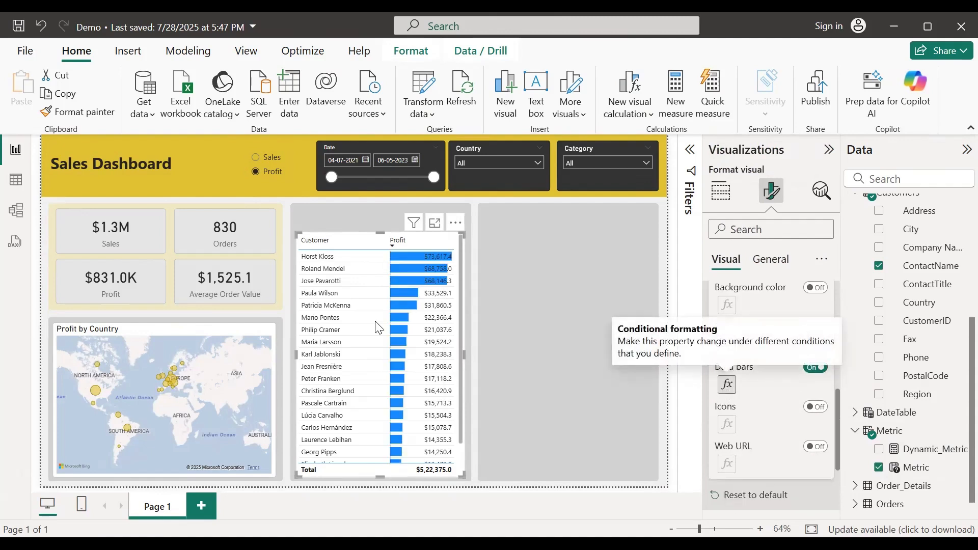
{"action": "left_click", "coordinate": [726, 388]}
{"action": "left_click", "coordinate": [176, 346]}
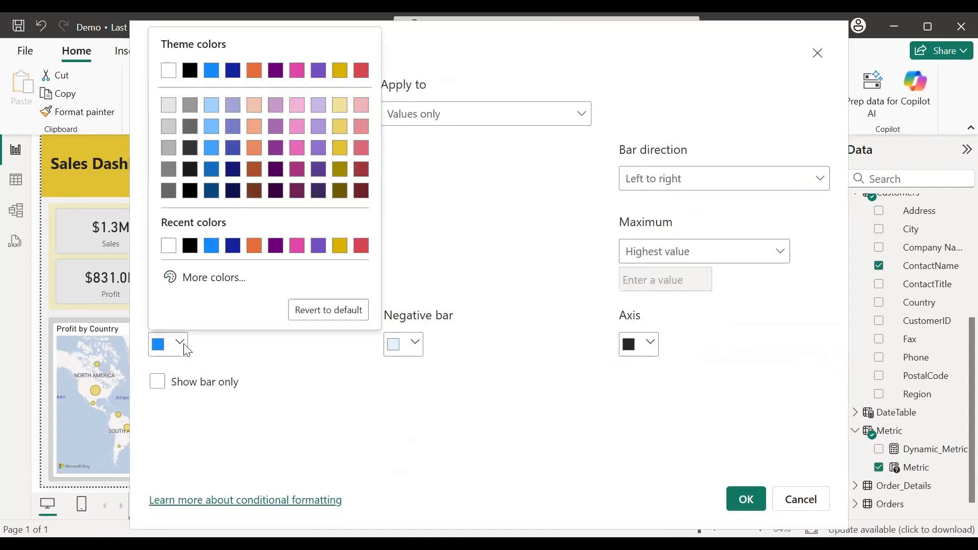
{"action": "left_click", "coordinate": [340, 147]}
{"action": "left_click", "coordinate": [733, 497]}
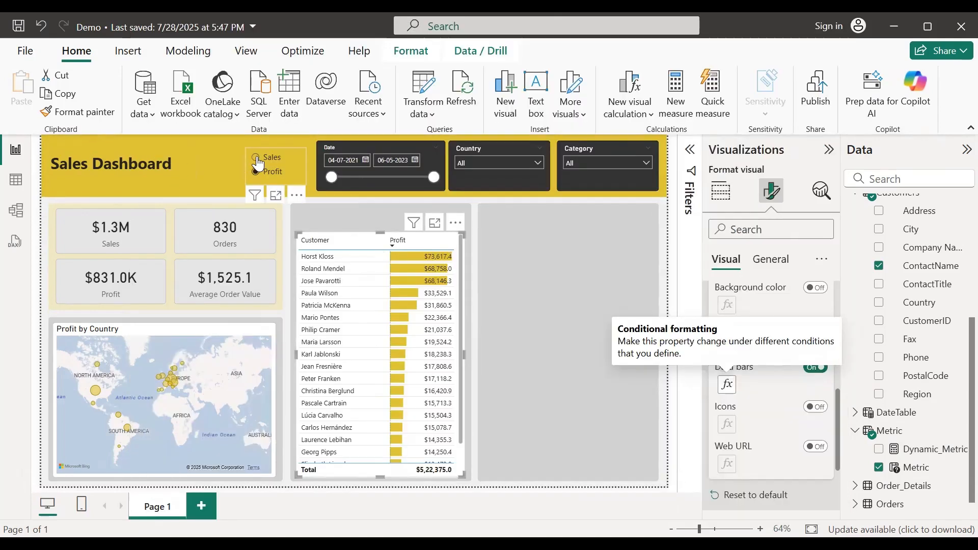
{"action": "left_click", "coordinate": [259, 162]}
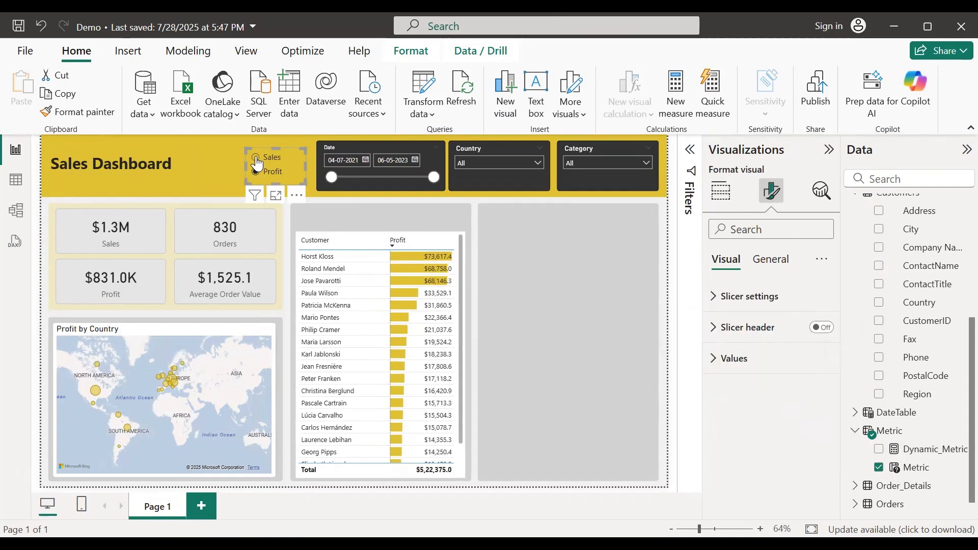
{"action": "left_click", "coordinate": [257, 162]}
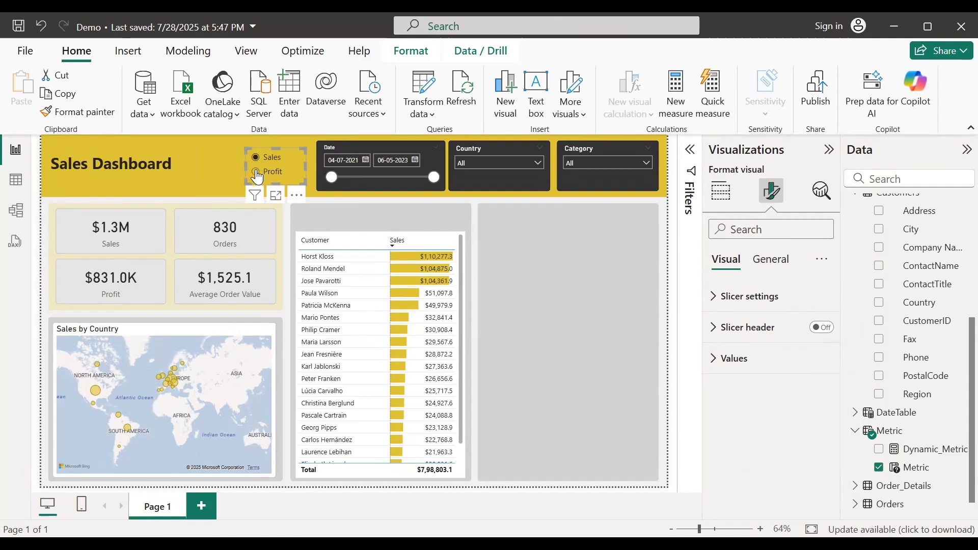
Step: Set the customer table's column header text to 12-point Segoe UI
{"action": "left_click", "coordinate": [462, 236]}
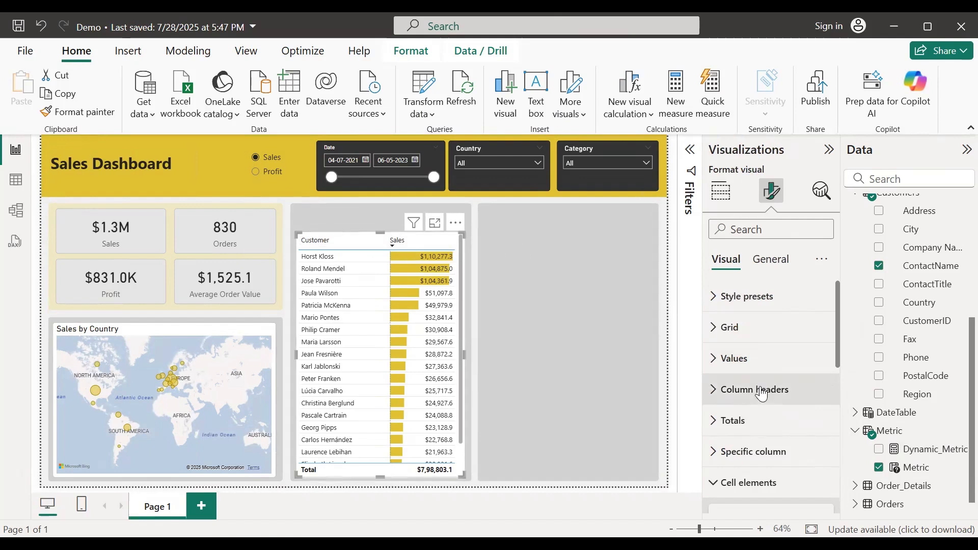
{"action": "left_click", "coordinate": [714, 389]}
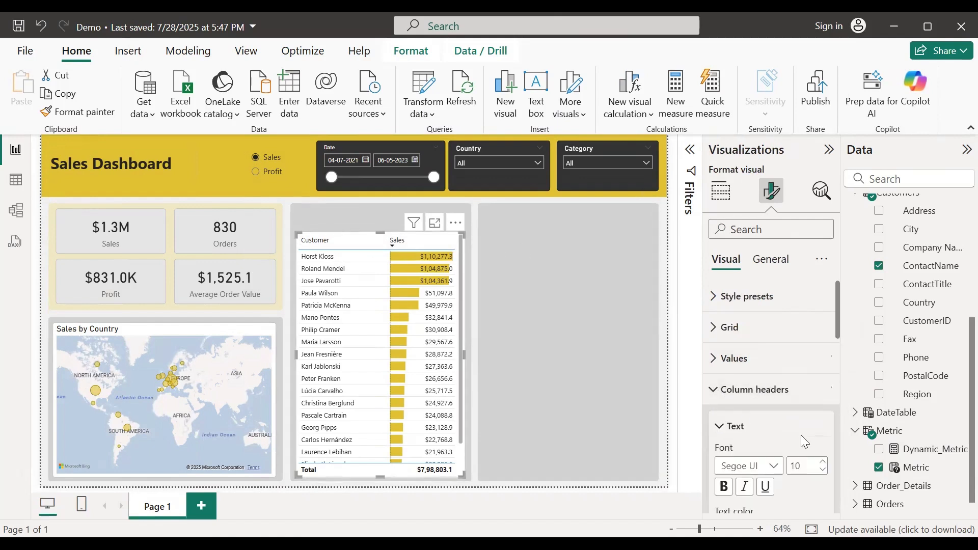
{"action": "left_click", "coordinate": [824, 462]}
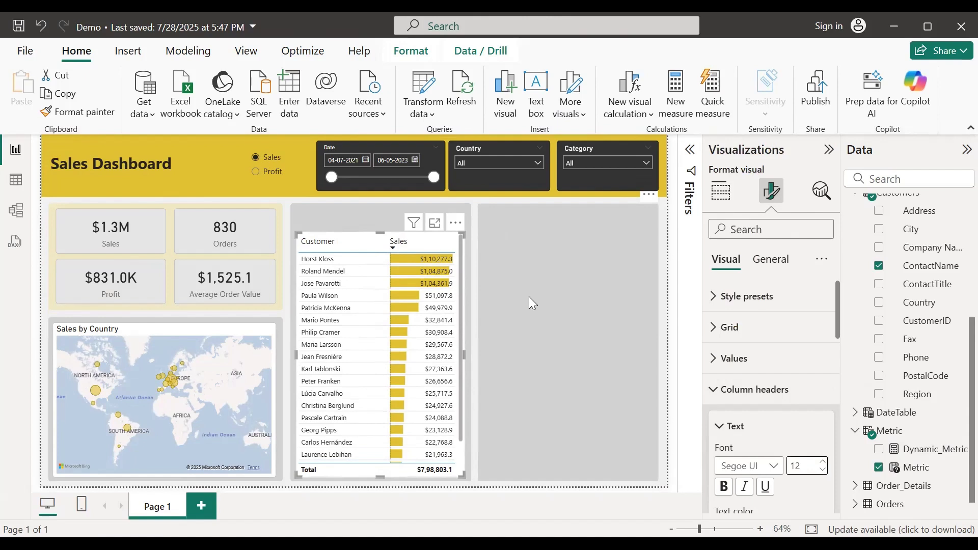
{"action": "left_click", "coordinate": [473, 249]}
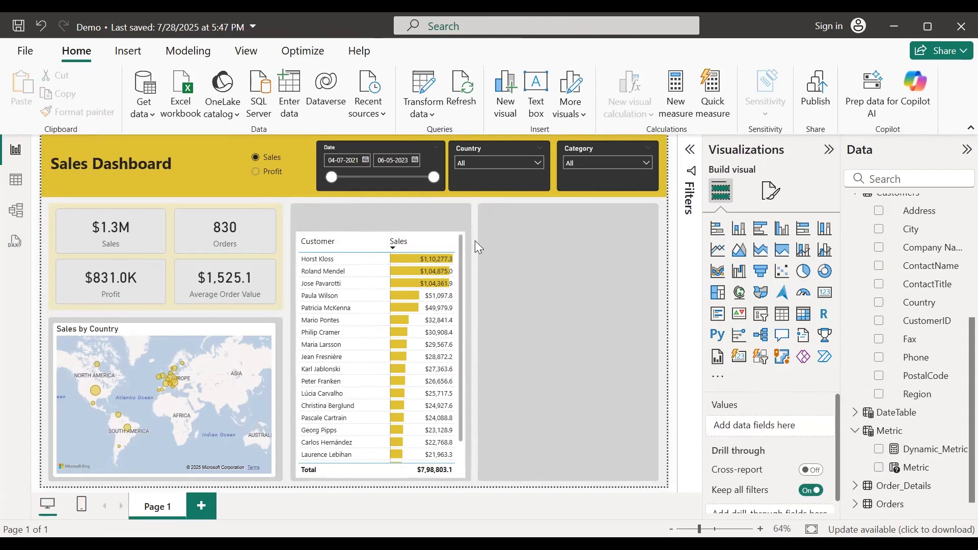
Step: Add a 'Top 20 Customers' text box, size 20, bold and centred, above the customer table
{"action": "left_click", "coordinate": [536, 94]}
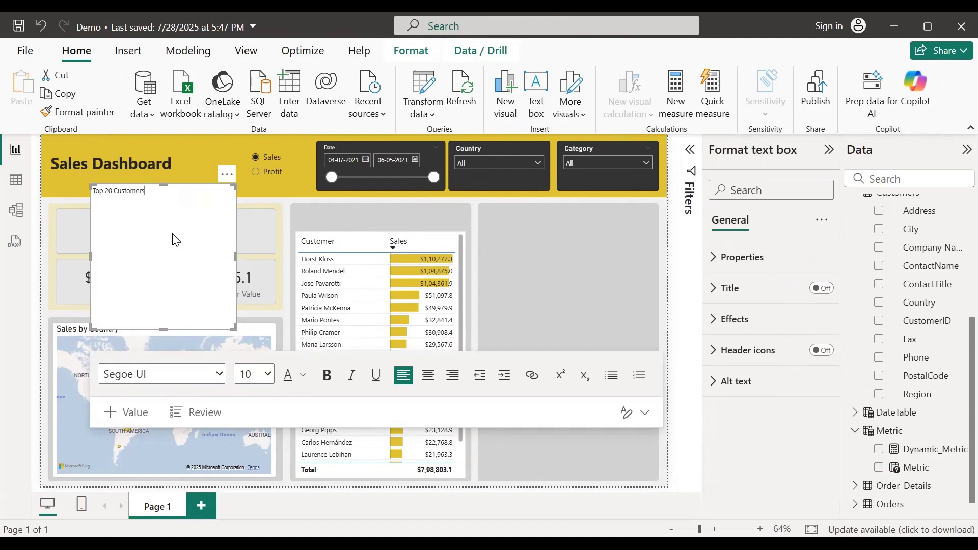
{"action": "left_click_drag", "start_coordinate": [146, 191], "coordinate": [92, 191]}
{"action": "left_click", "coordinate": [269, 374]}
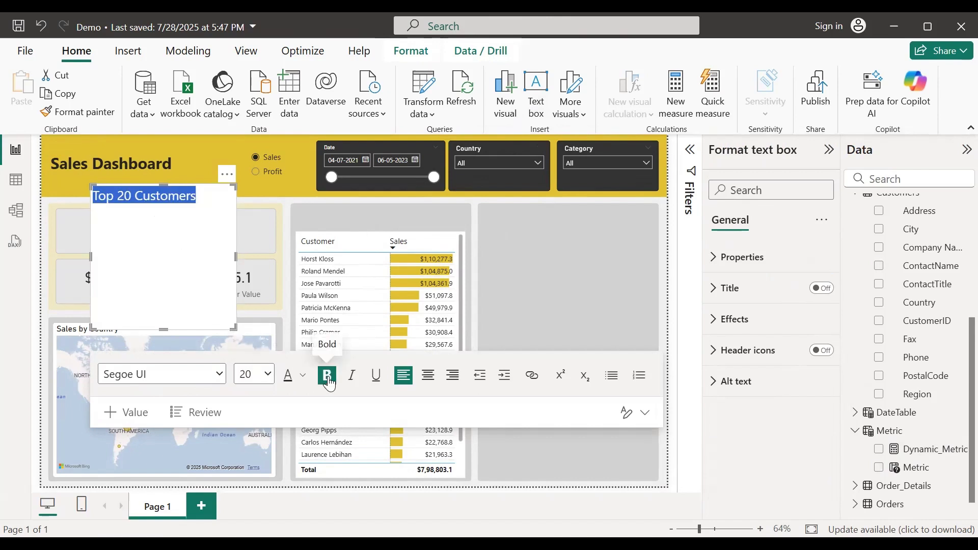
{"action": "left_click", "coordinate": [327, 376]}
{"action": "left_click_drag", "start_coordinate": [161, 327], "coordinate": [172, 205]}
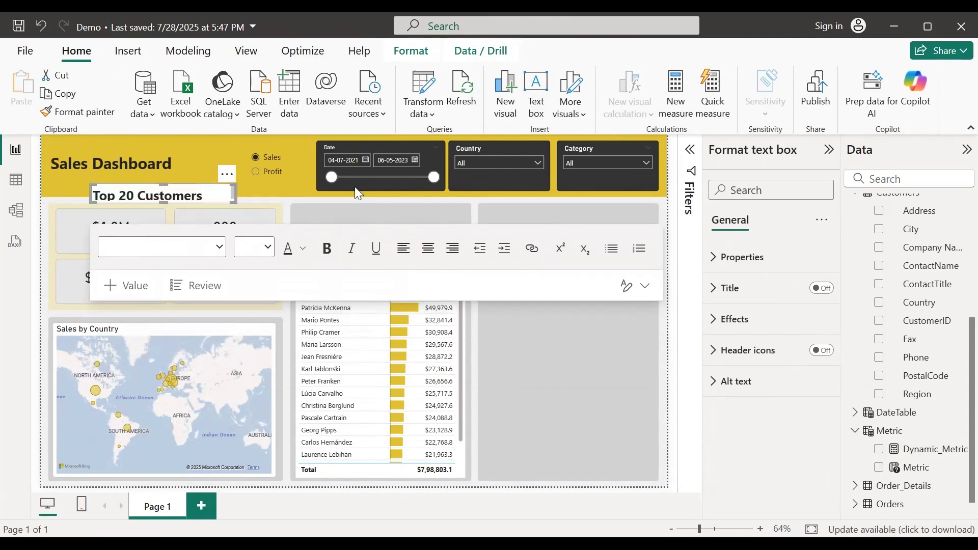
{"action": "left_click_drag", "start_coordinate": [227, 175], "coordinate": [465, 224]}
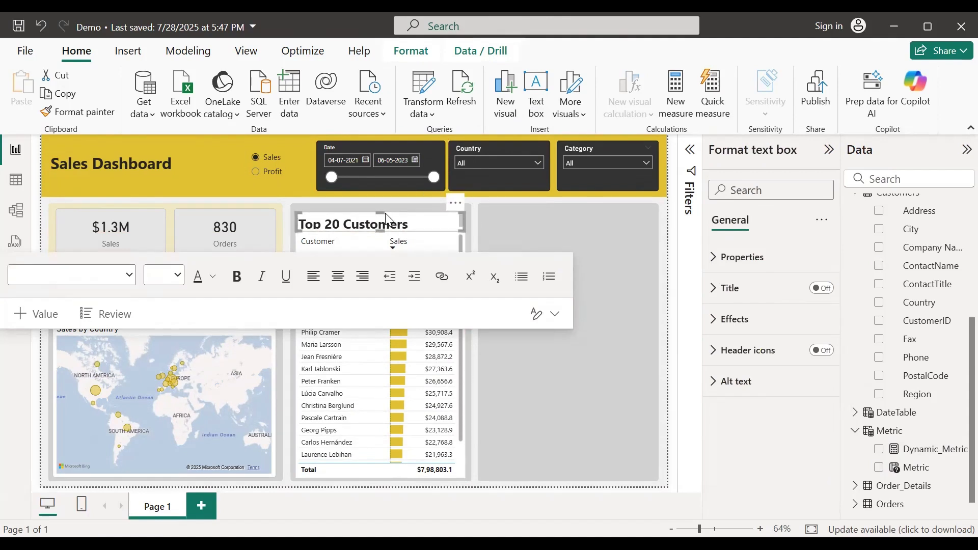
{"action": "left_click_drag", "start_coordinate": [383, 212], "coordinate": [384, 209]}
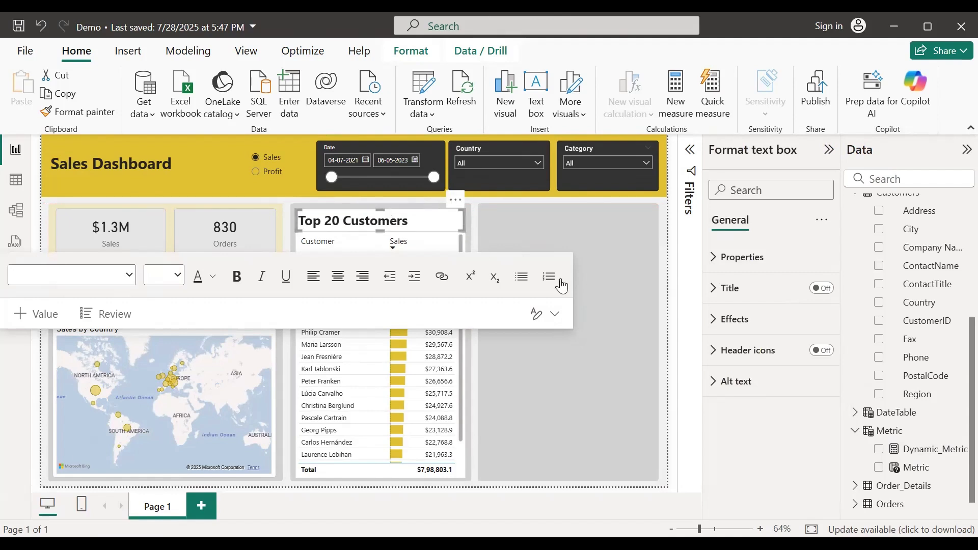
{"action": "left_click", "coordinate": [337, 276]}
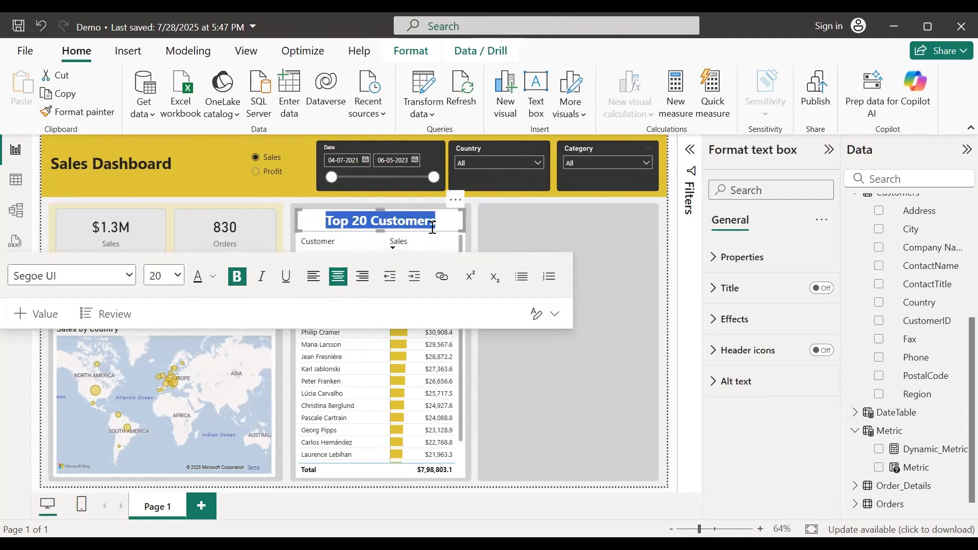
Step: Turn off the title box's background and reselect the customer table
{"action": "left_click", "coordinate": [714, 319]}
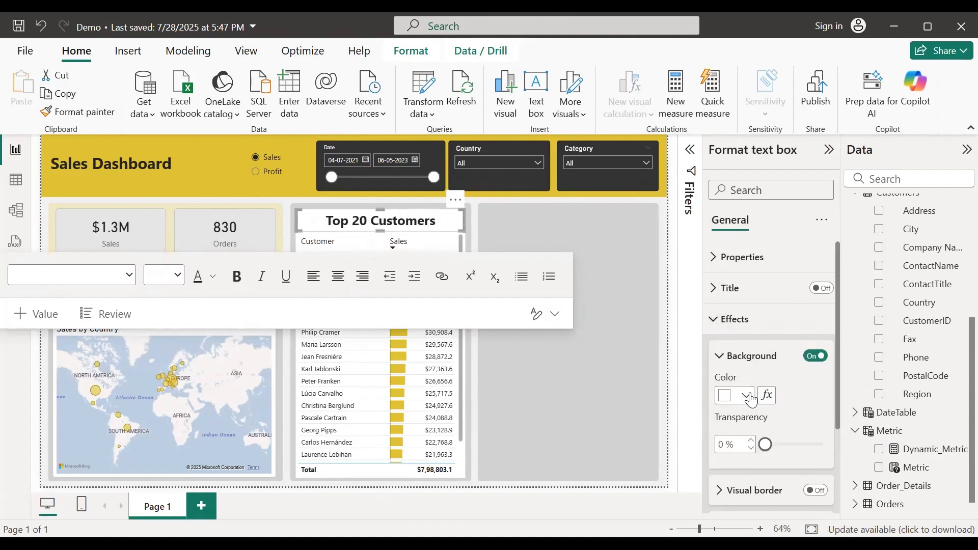
{"action": "left_click", "coordinate": [750, 396]}
{"action": "left_click", "coordinate": [749, 395]}
{"action": "left_click", "coordinate": [810, 357]}
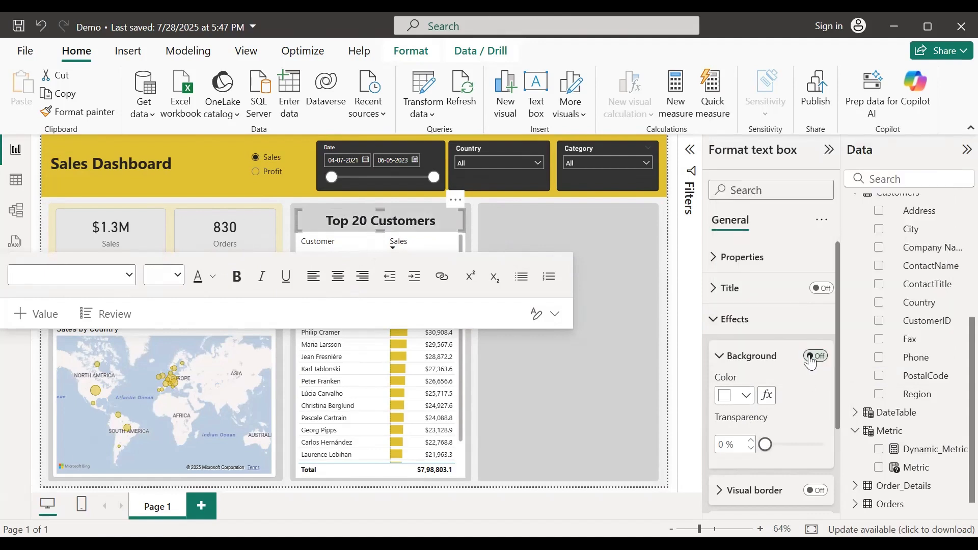
{"action": "left_click", "coordinate": [476, 220]}
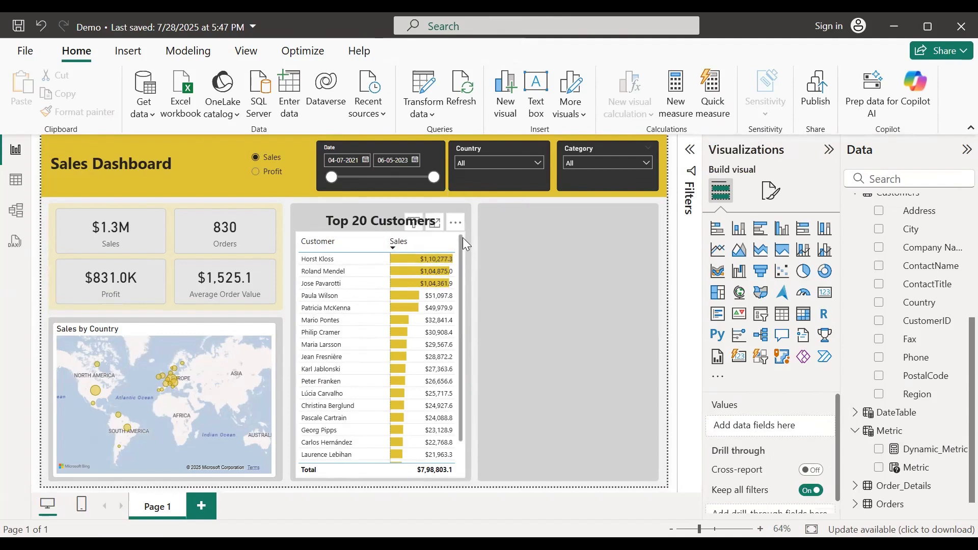
{"action": "left_click", "coordinate": [462, 238]}
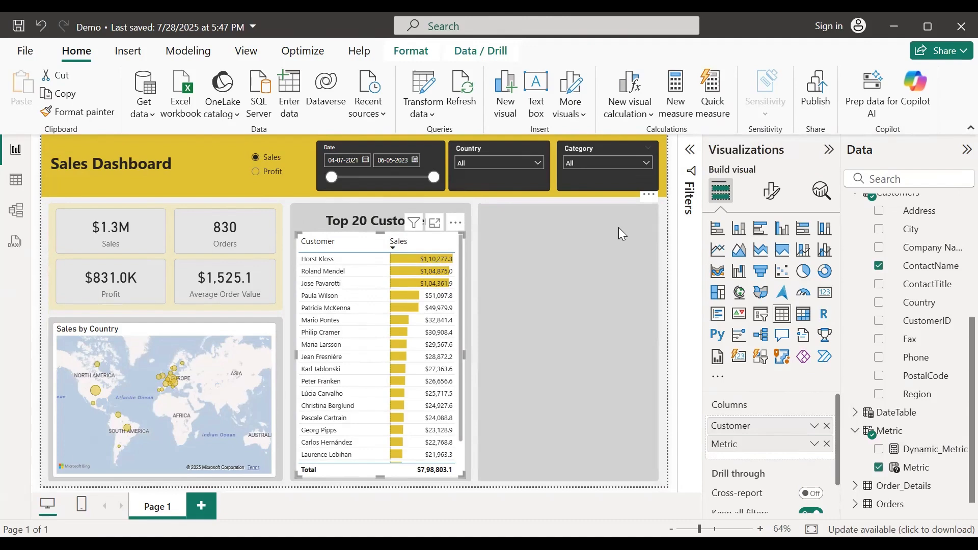
Step: Duplicate the customer table into the right panel and replace Customer with Product Name
{"action": "key", "text": "ctrl+c"}
{"action": "key", "text": "ctrl+v"}
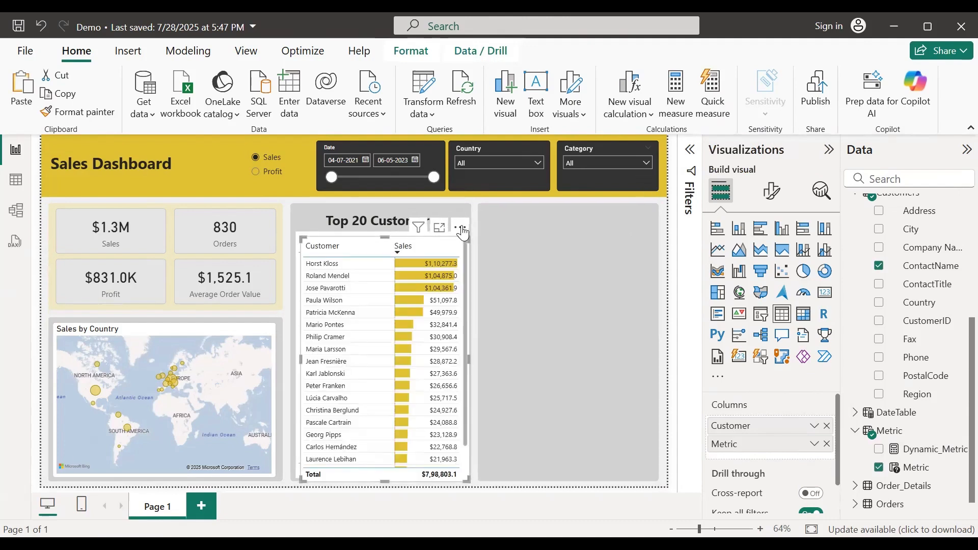
{"action": "left_click_drag", "start_coordinate": [469, 225], "coordinate": [646, 220]}
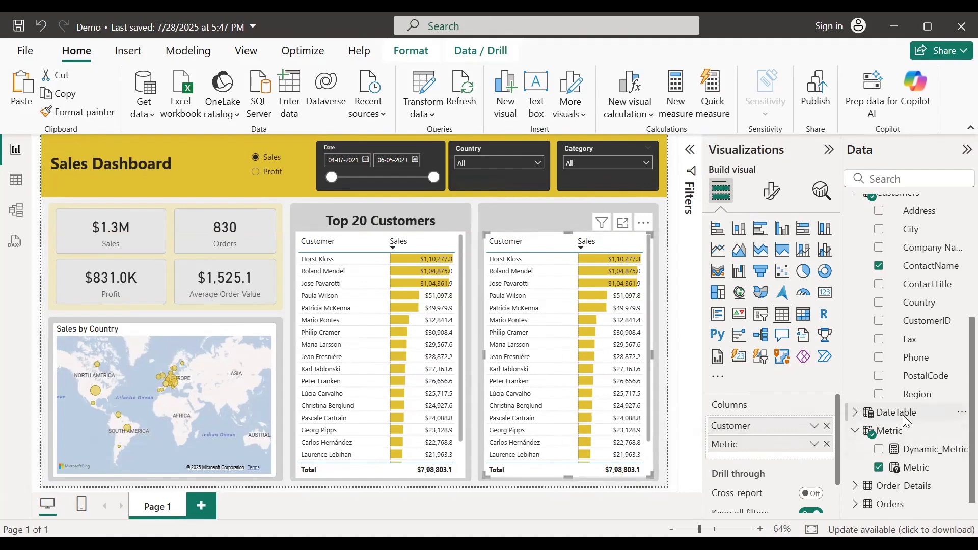
{"action": "scroll", "coordinate": [906, 387], "scroll_direction": "up", "scroll_amount": 3}
{"action": "left_click", "coordinate": [857, 346]}
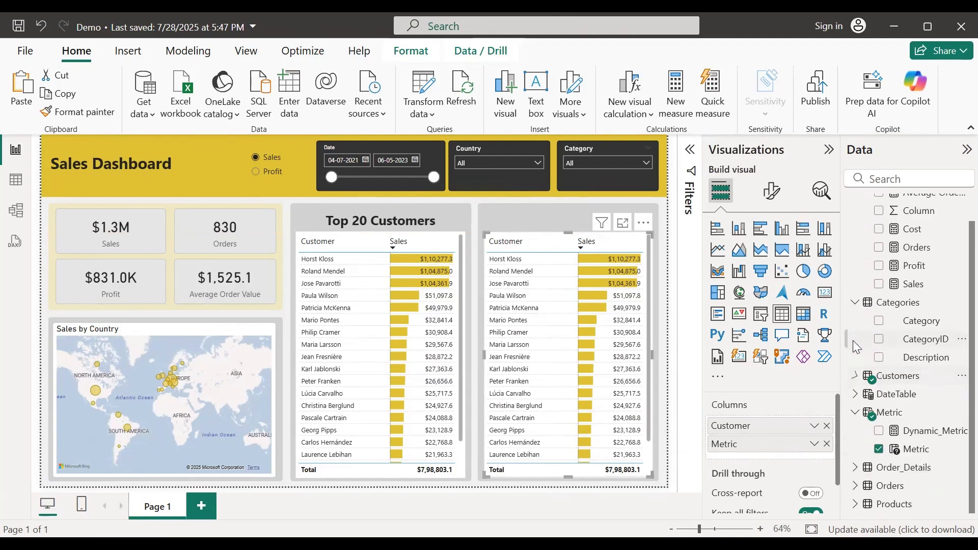
{"action": "left_click", "coordinate": [855, 302]}
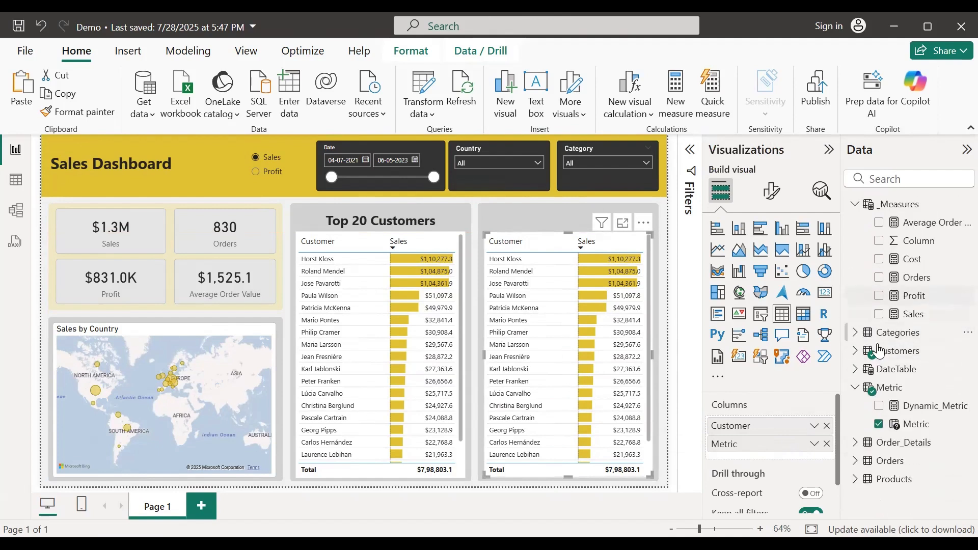
{"action": "left_click", "coordinate": [855, 479]}
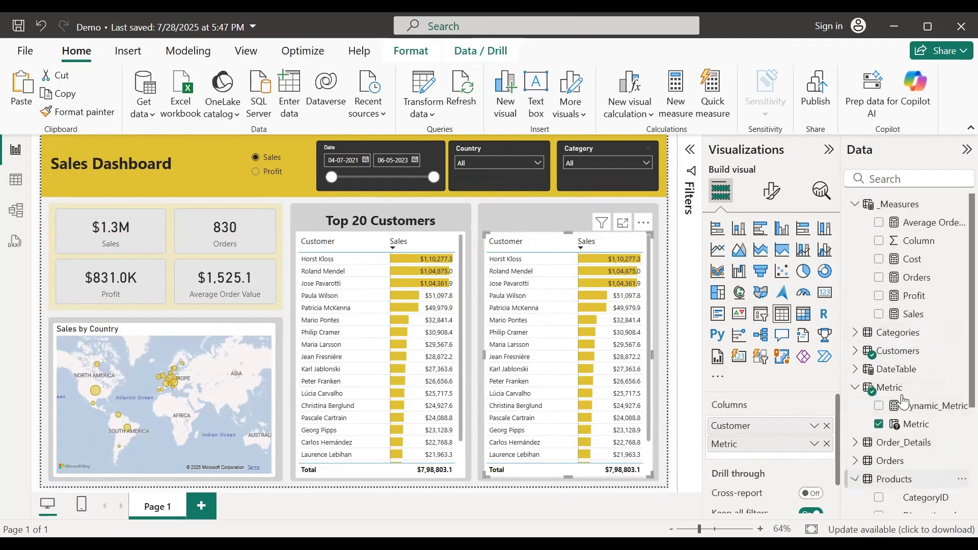
{"action": "scroll", "coordinate": [902, 365], "scroll_direction": "down", "scroll_amount": 3}
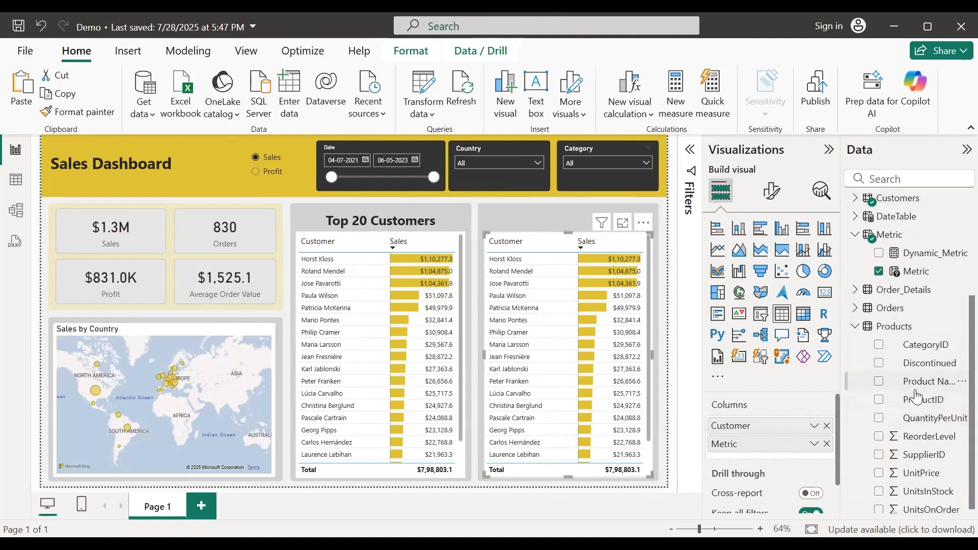
{"action": "left_click_drag", "start_coordinate": [916, 390], "coordinate": [774, 435]}
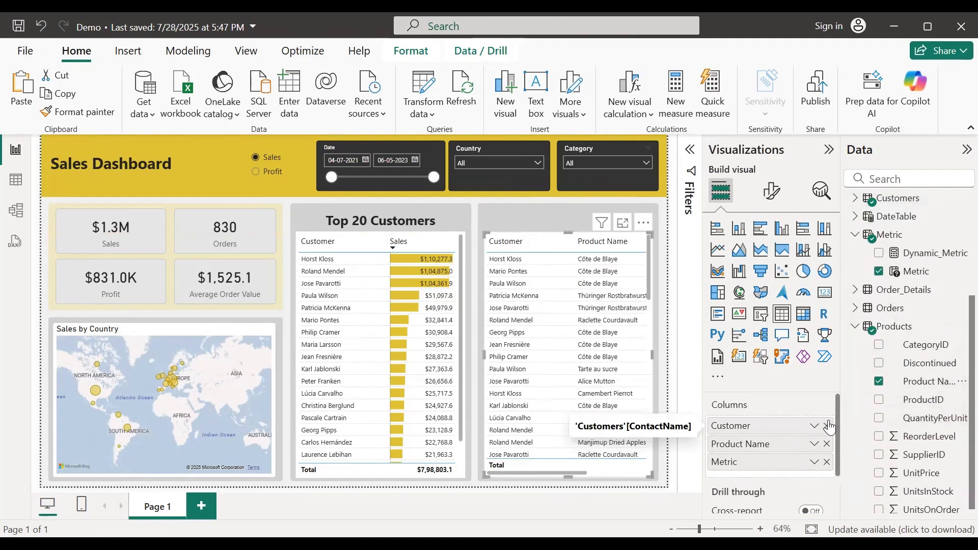
{"action": "left_click", "coordinate": [827, 426]}
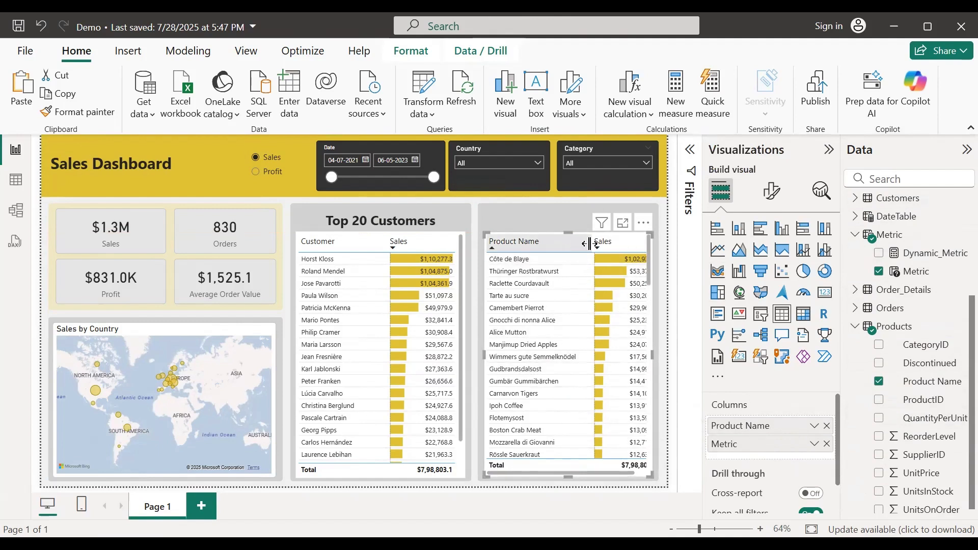
Step: Narrow the product table's Product Name and Sales columns so values and data bars fit
{"action": "left_click_drag", "start_coordinate": [592, 241], "coordinate": [581, 242]}
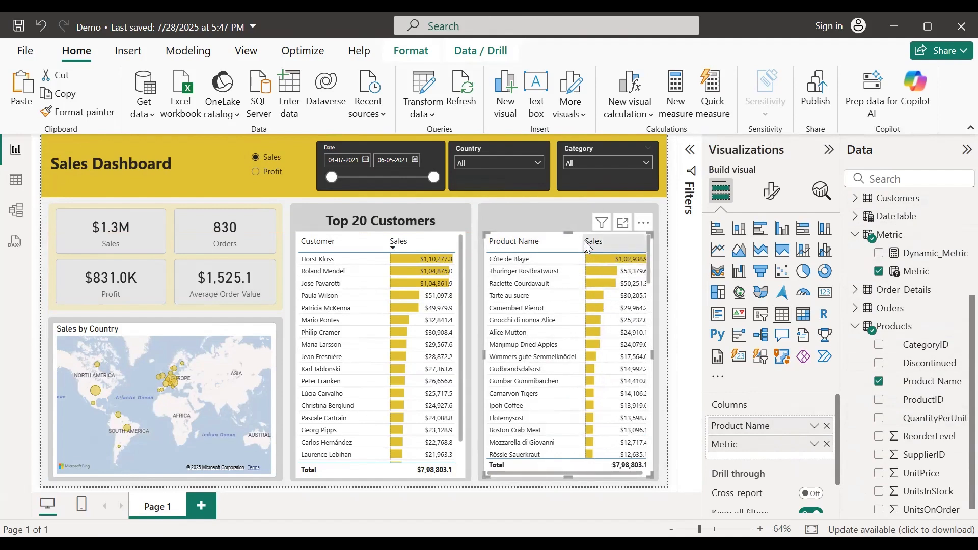
{"action": "left_click_drag", "start_coordinate": [583, 246], "coordinate": [571, 246]}
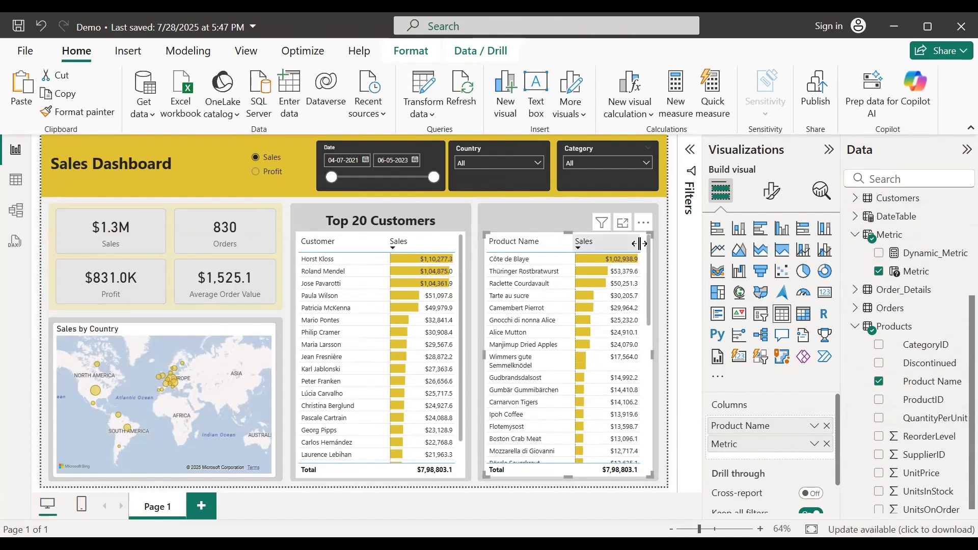
{"action": "left_click_drag", "start_coordinate": [641, 244], "coordinate": [590, 241]}
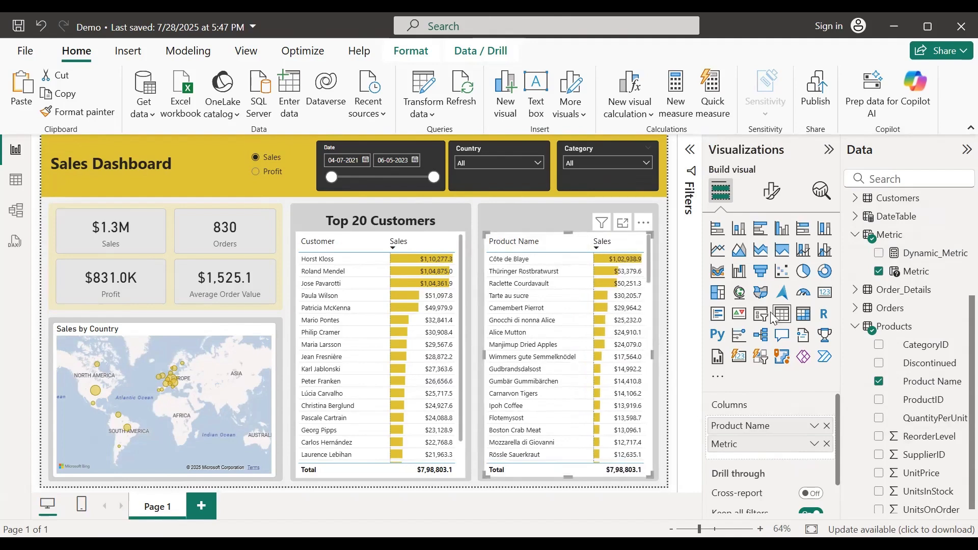
{"action": "left_click", "coordinate": [658, 321]}
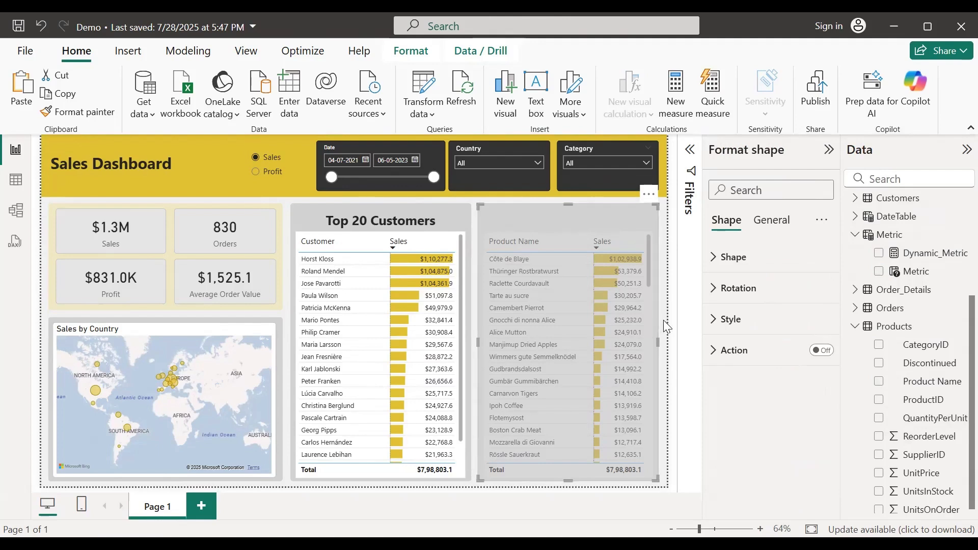
Step: With Profit selected, narrow the product table's Profit column until its values fit
{"action": "left_click", "coordinate": [654, 321]}
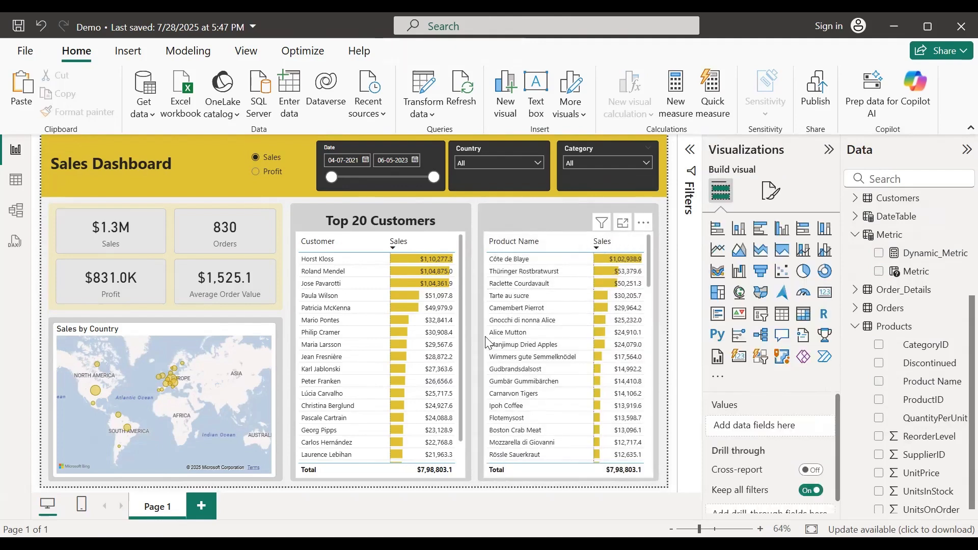
{"action": "left_click", "coordinate": [259, 176]}
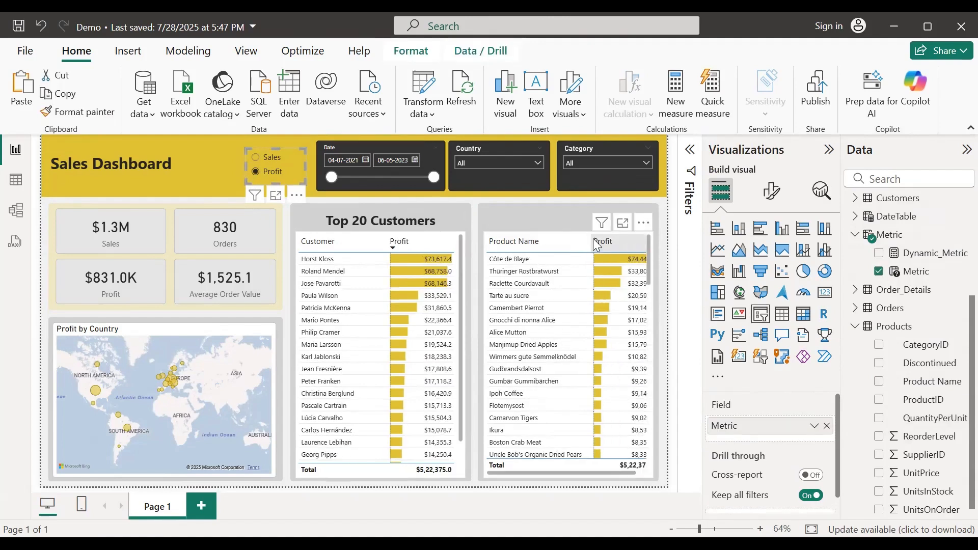
{"action": "left_click_drag", "start_coordinate": [588, 238], "coordinate": [575, 240]}
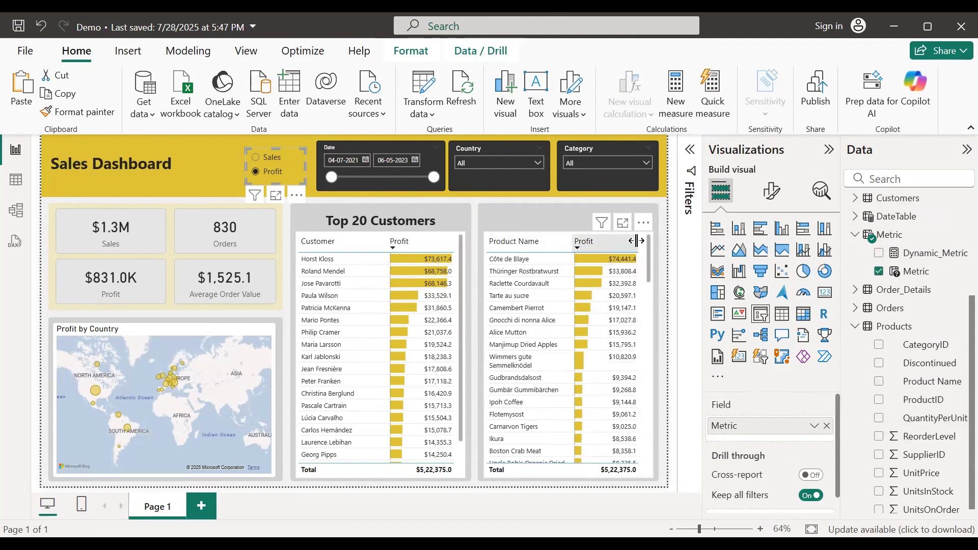
{"action": "left_click_drag", "start_coordinate": [641, 242], "coordinate": [586, 241]}
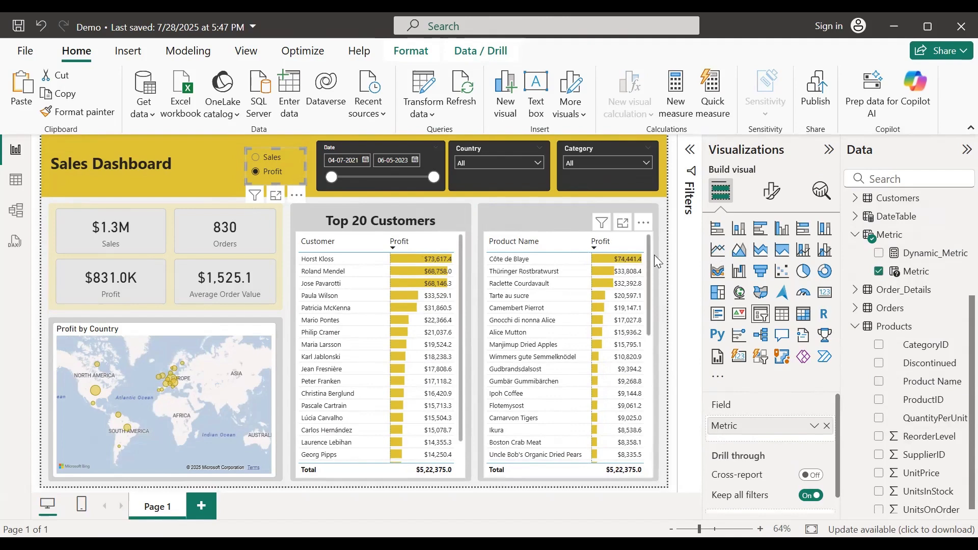
{"action": "left_click", "coordinate": [255, 159]}
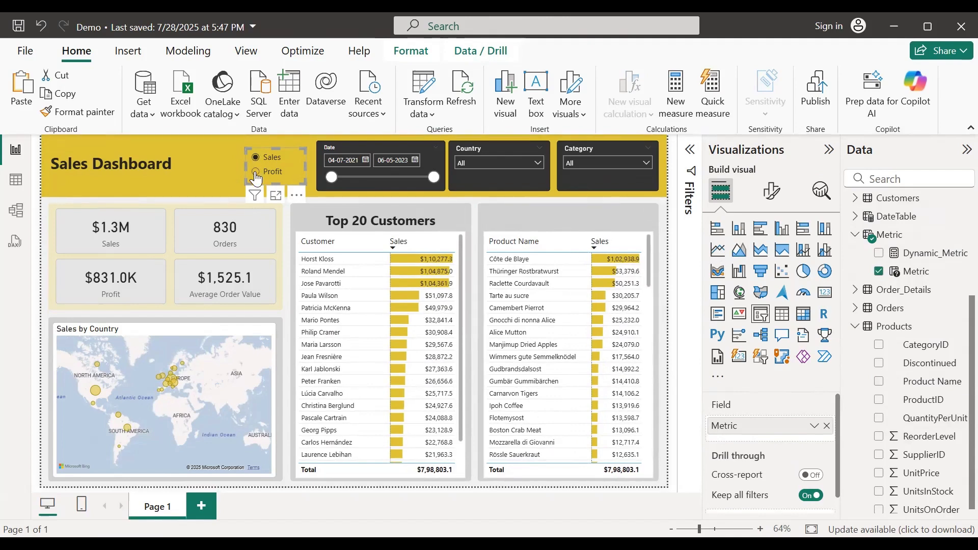
{"action": "left_click", "coordinate": [255, 173]}
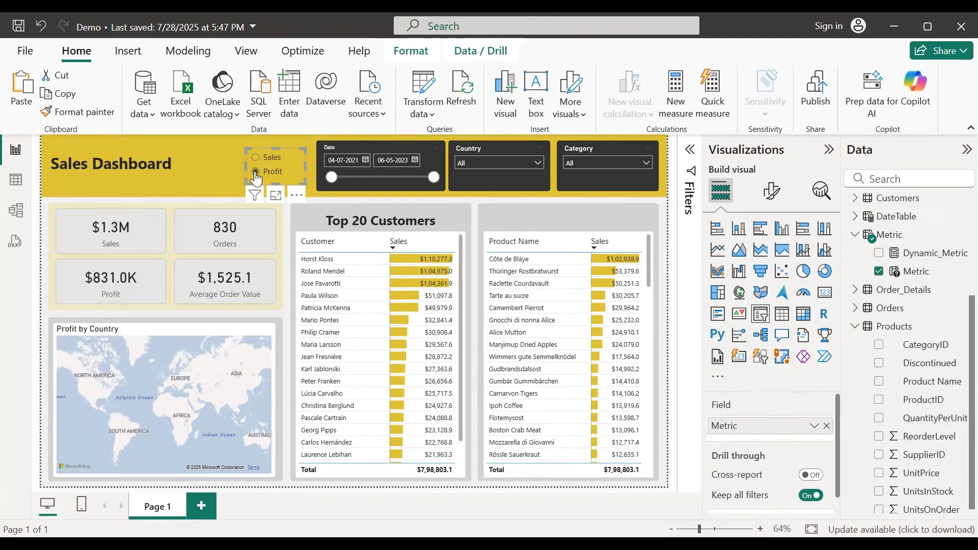
{"action": "left_click", "coordinate": [650, 239]}
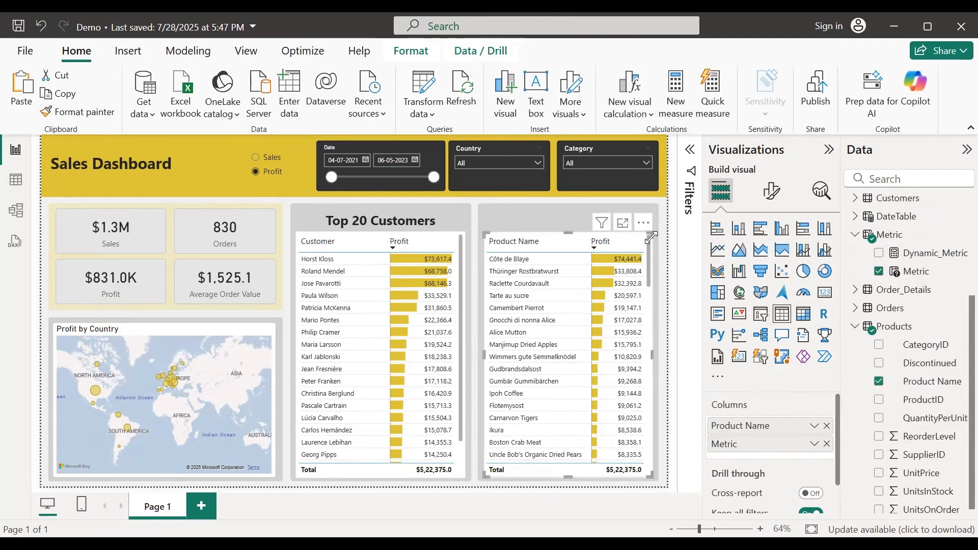
{"action": "left_click", "coordinate": [692, 152]}
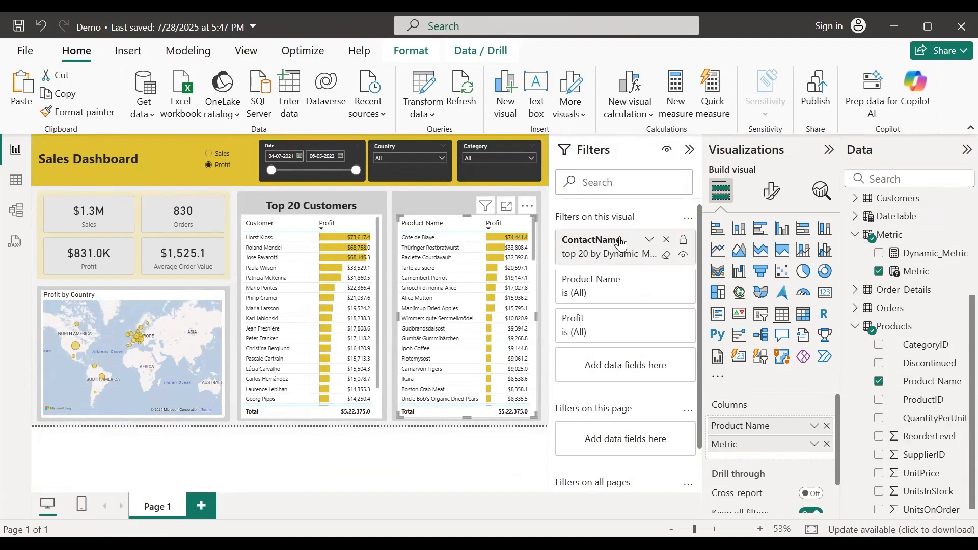
Step: Replace the copied ContactName filter with a Product Name Top 20 filter ranked by Dynamic_Metric
{"action": "left_click", "coordinate": [667, 240]}
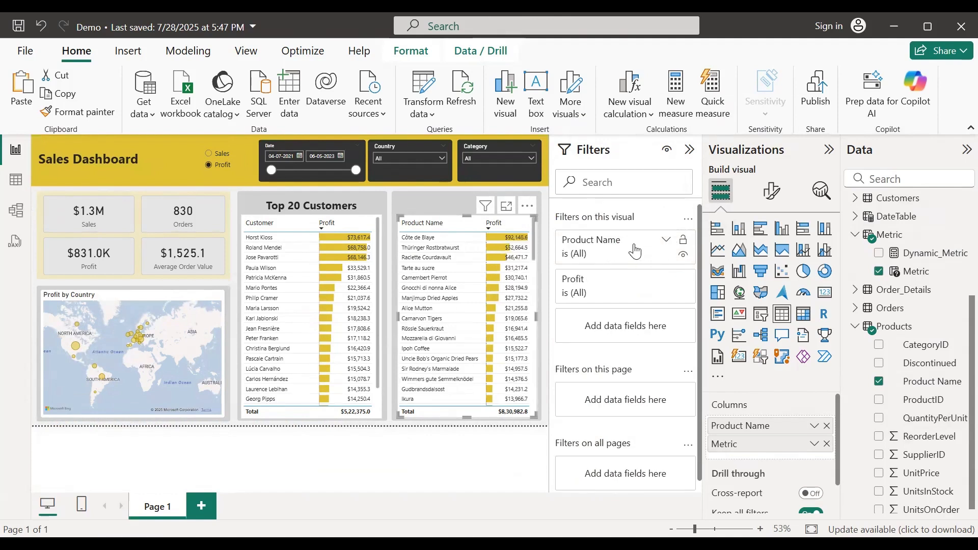
{"action": "left_click", "coordinate": [666, 240]}
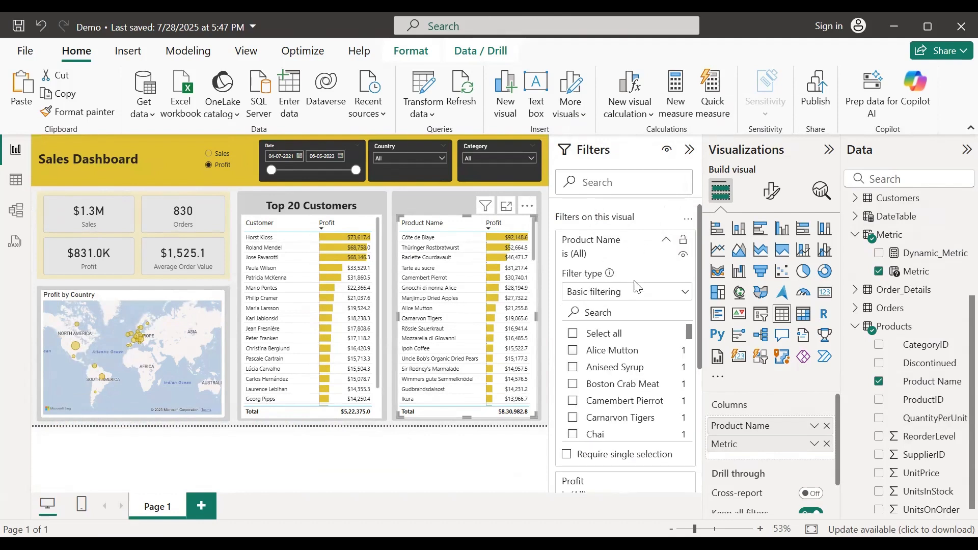
{"action": "left_click", "coordinate": [636, 294]}
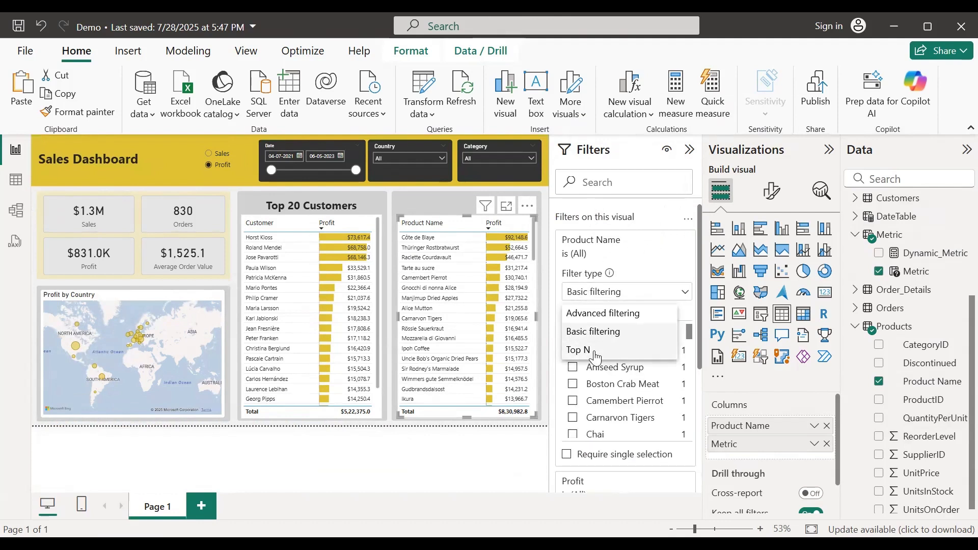
{"action": "left_click", "coordinate": [586, 350]}
{"action": "left_click", "coordinate": [641, 326]}
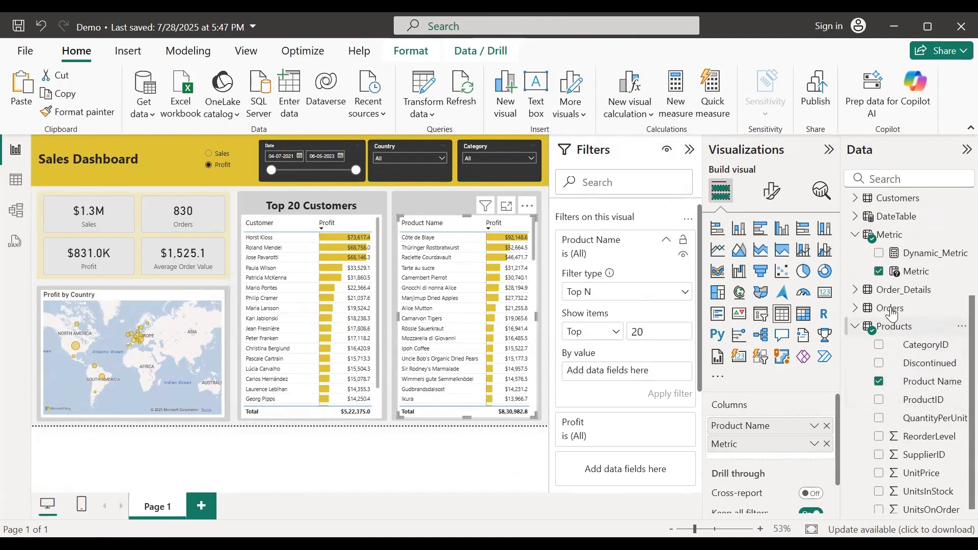
{"action": "left_click_drag", "start_coordinate": [926, 260], "coordinate": [662, 394]}
{"action": "left_click", "coordinate": [662, 393]}
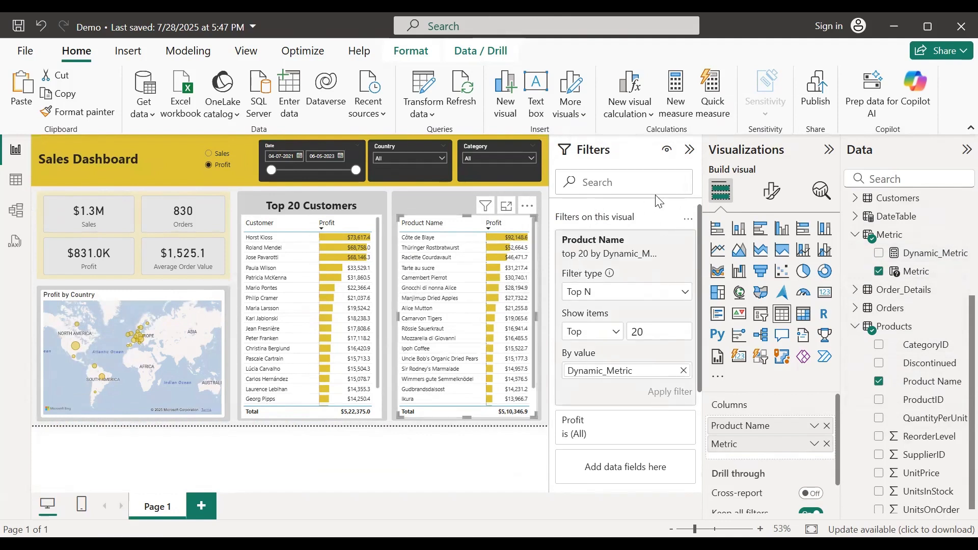
{"action": "left_click", "coordinate": [691, 150]}
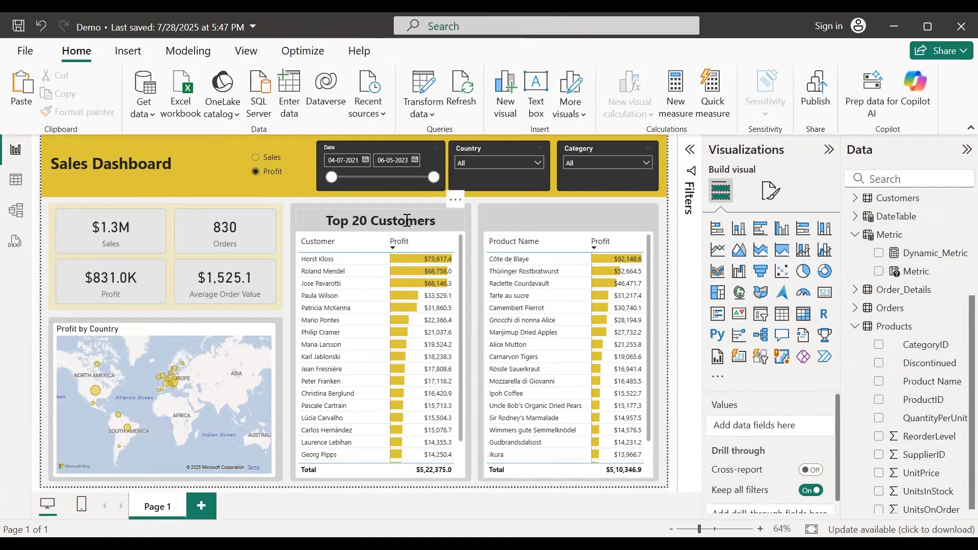
Step: Copy the Top 20 Customers title above the product table and change it to 'Top 20 Products'
{"action": "left_click", "coordinate": [457, 207]}
{"action": "left_click", "coordinate": [457, 203]}
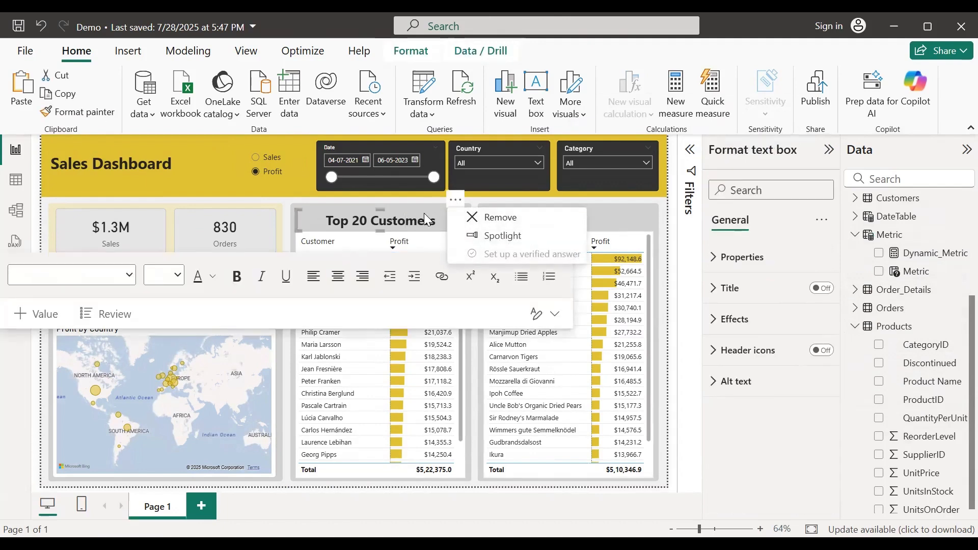
{"action": "key", "text": "Escape"}
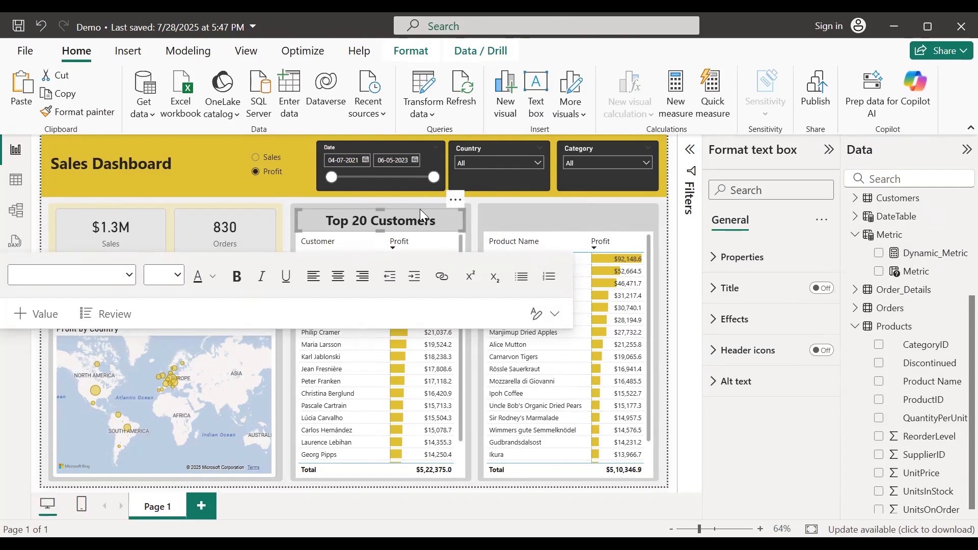
{"action": "left_click_drag", "start_coordinate": [420, 209], "coordinate": [648, 206]}
{"action": "left_click", "coordinate": [574, 210]}
{"action": "left_click", "coordinate": [563, 214]}
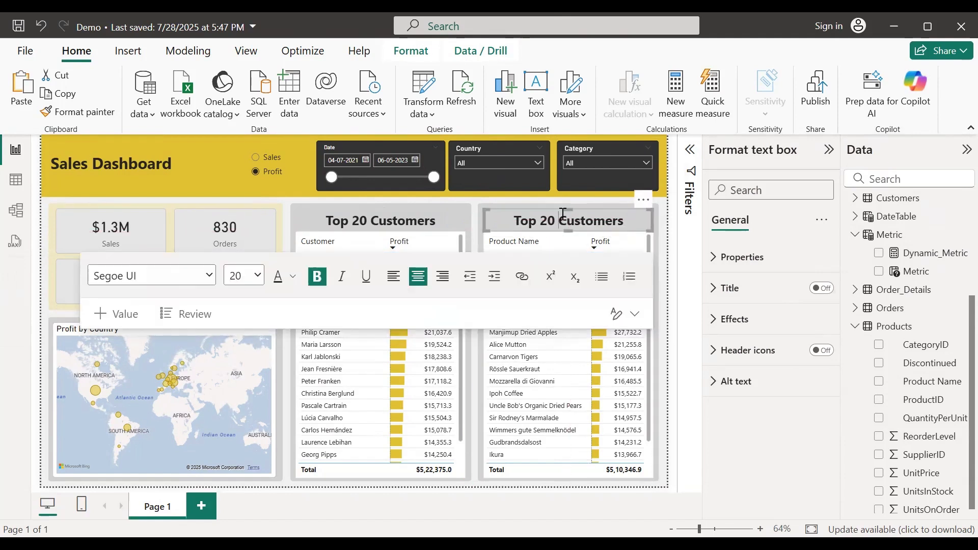
{"action": "type", "text": "Products"}
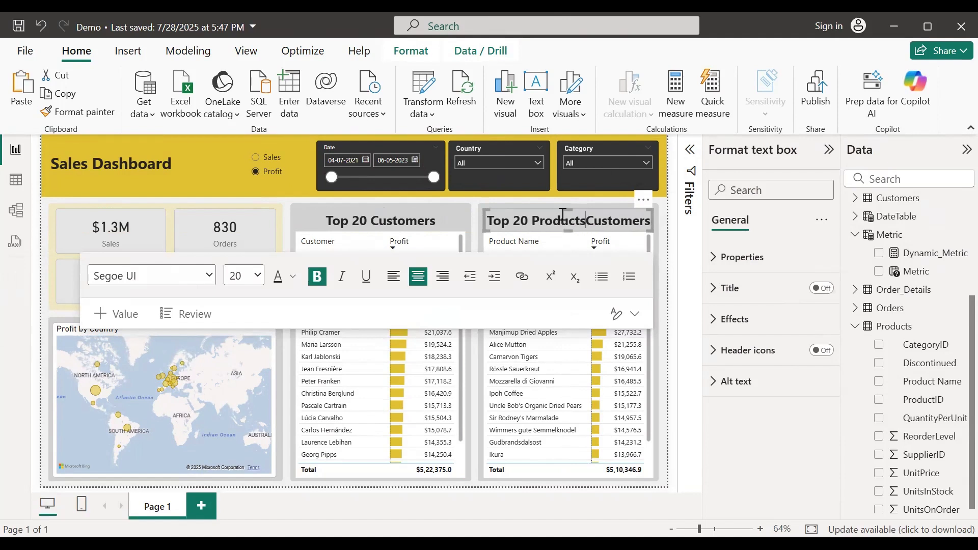
{"action": "key", "text": "shift+Right"}
{"action": "key", "text": "shift+Right"}
{"action": "key", "text": "shift+Right"}
{"action": "key", "text": "shift+Right"}
{"action": "key", "text": "shift+Right"}
{"action": "key", "text": "shift+Right"}
{"action": "key", "text": "shift+Right"}
{"action": "key", "text": "shift+Right"}
{"action": "key", "text": "shift+Right"}
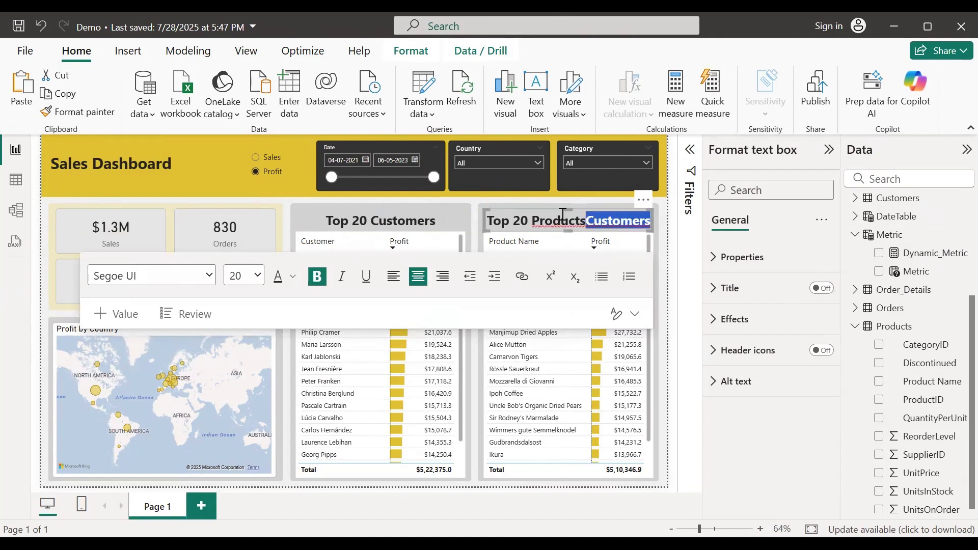
{"action": "key", "text": "Delete"}
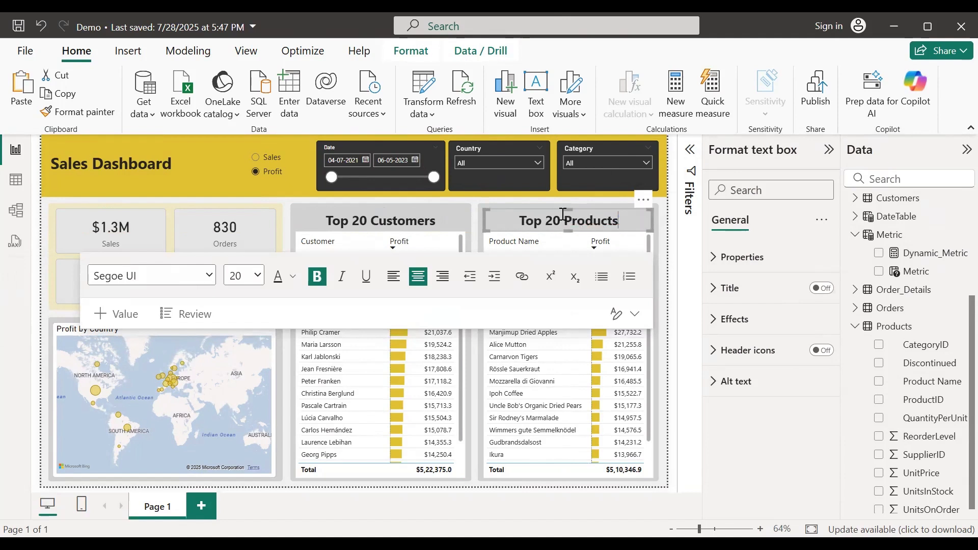
{"action": "left_click", "coordinate": [666, 283]}
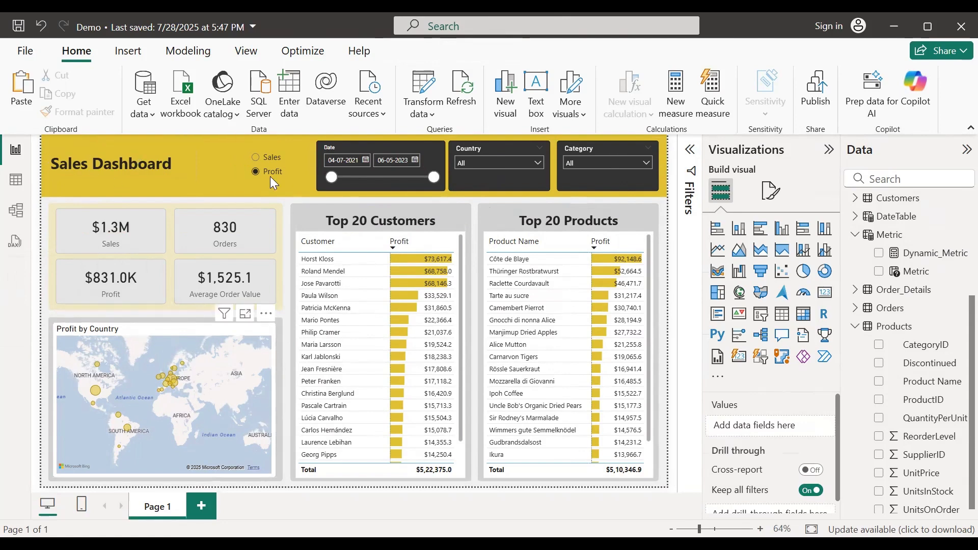
Step: Test the Sales/Profit toggle and the Austria country filter, leaving Profit and All countries
{"action": "left_click", "coordinate": [256, 159]}
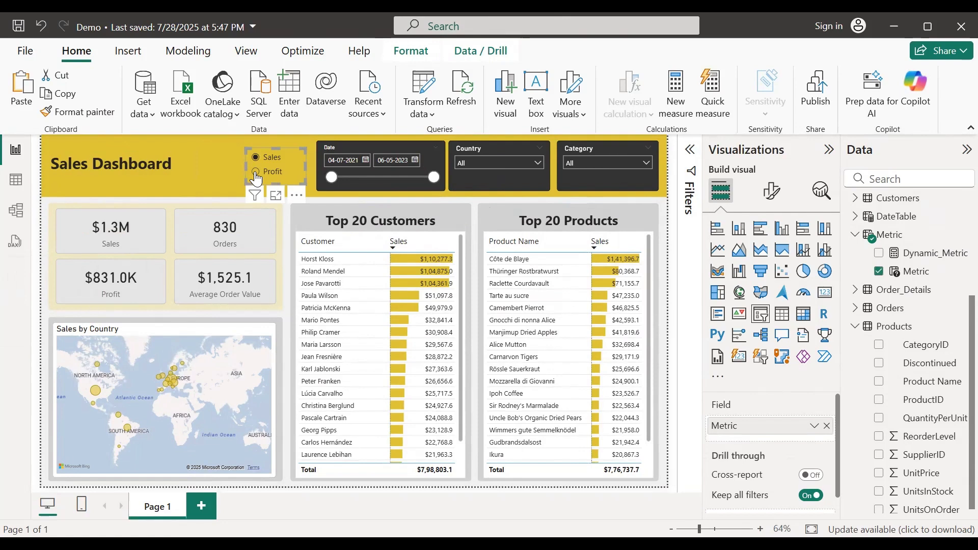
{"action": "left_click", "coordinate": [255, 172]}
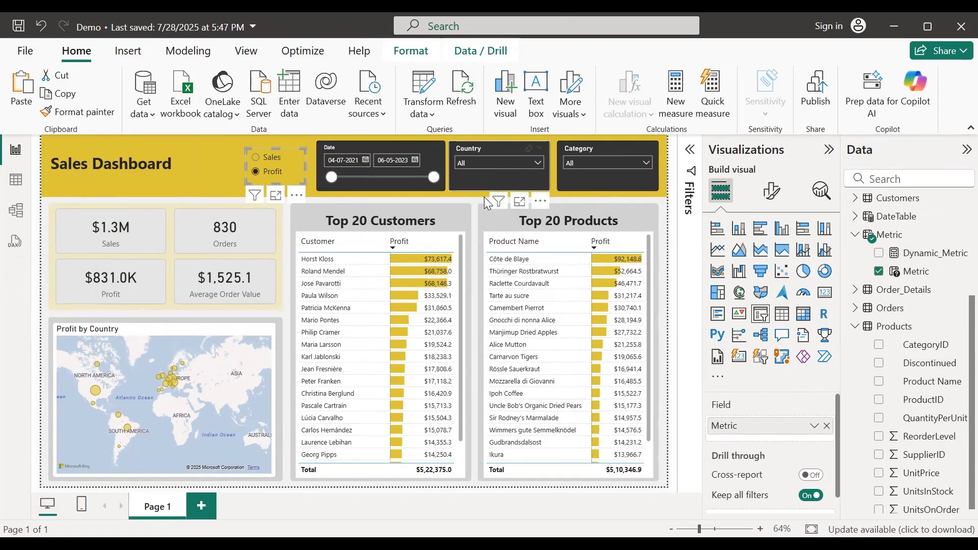
{"action": "left_click", "coordinate": [508, 161]}
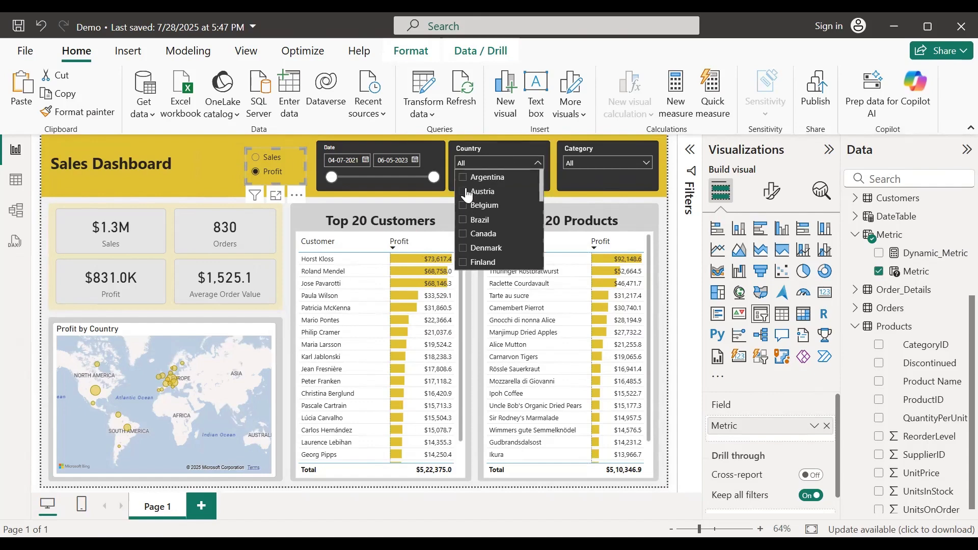
{"action": "left_click", "coordinate": [464, 192]}
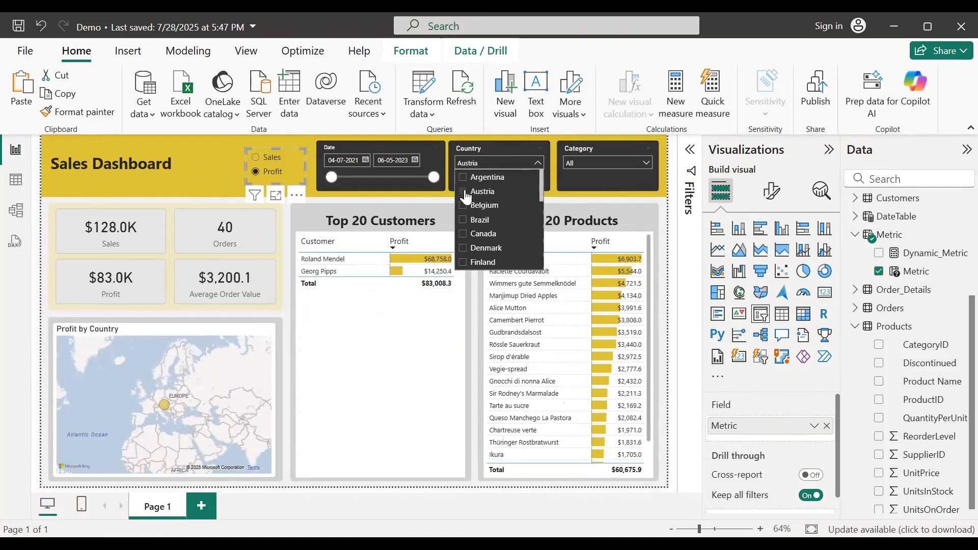
{"action": "left_click", "coordinate": [529, 154]}
{"action": "left_click", "coordinate": [528, 153]}
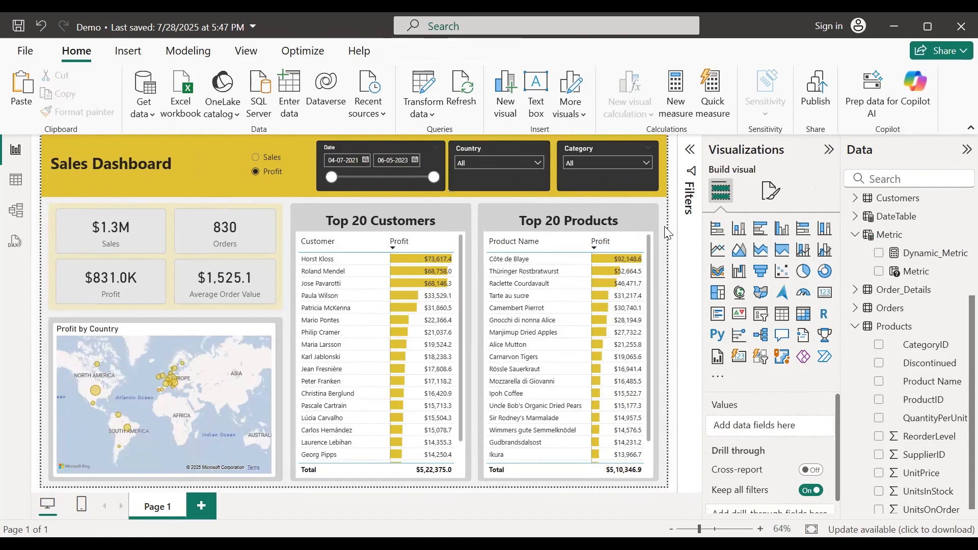
Step: Rename the 'Page 1' page to 'Sales Dashboard'
{"action": "double_click", "coordinate": [152, 505]}
{"action": "double_click", "coordinate": [160, 505]}
{"action": "type", "text": "Sales Das"}
{"action": "type", "text": "hboard"}
{"action": "key", "text": "Return"}
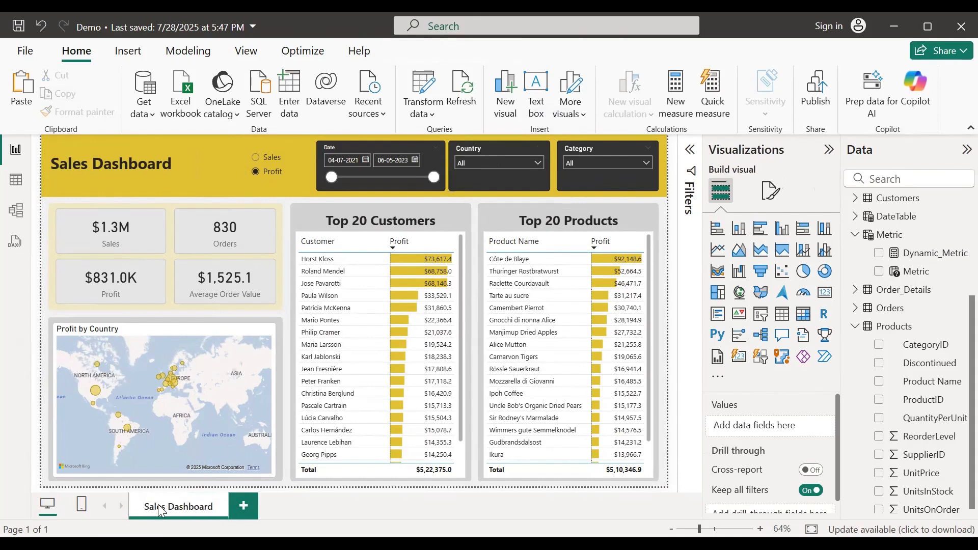